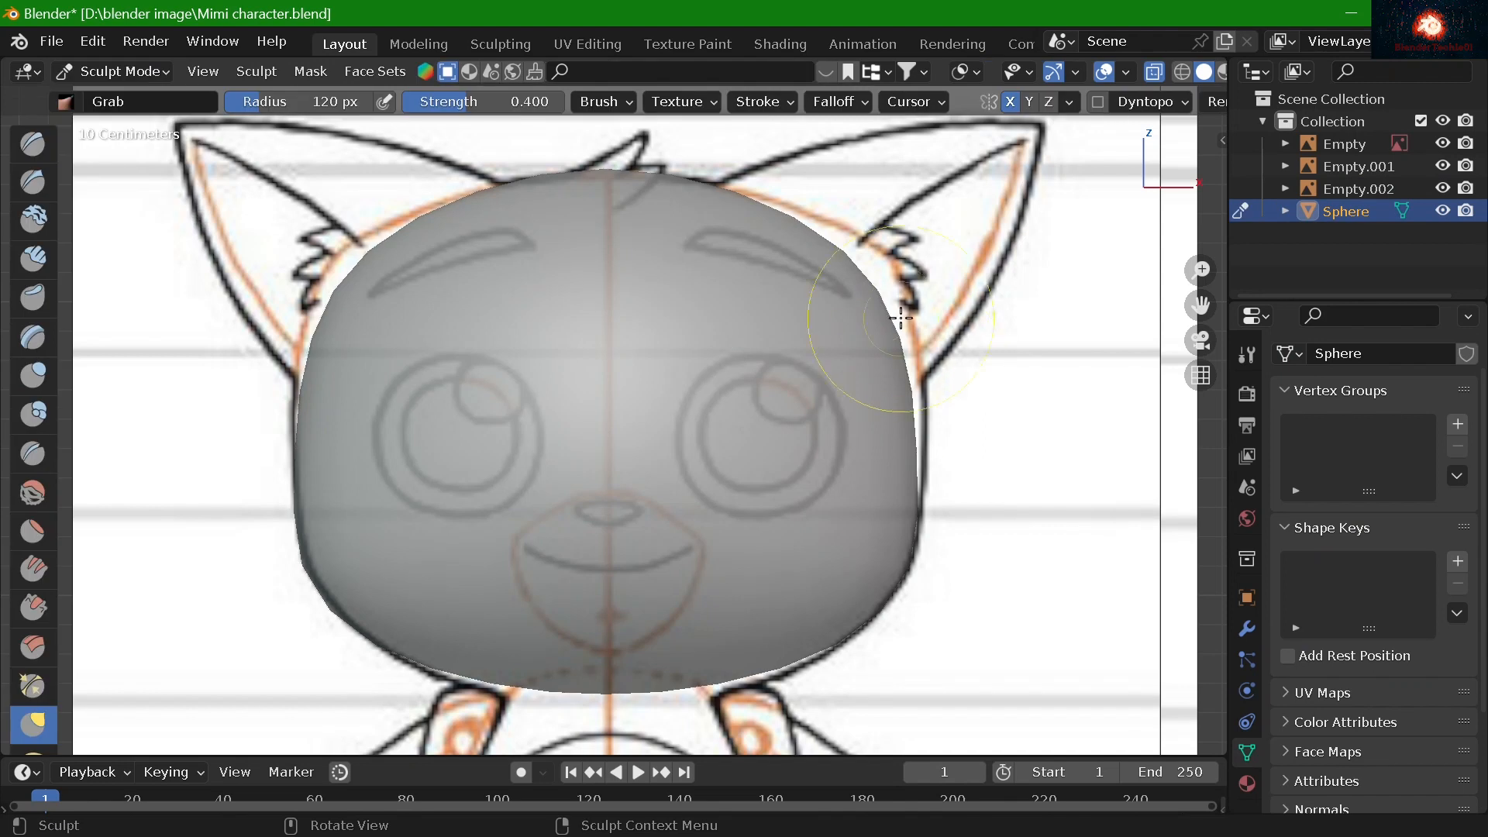
Grab the head's upper corners and sides outward to match the front reference outline, raising the brush radius to 200 px
mouse_move(882, 304)
mouse_down()
mouse_move(905, 296)
mouse_move(869, 255)
mouse_up()
key(f)
click(896, 310)
drag(916, 401, 934, 403)
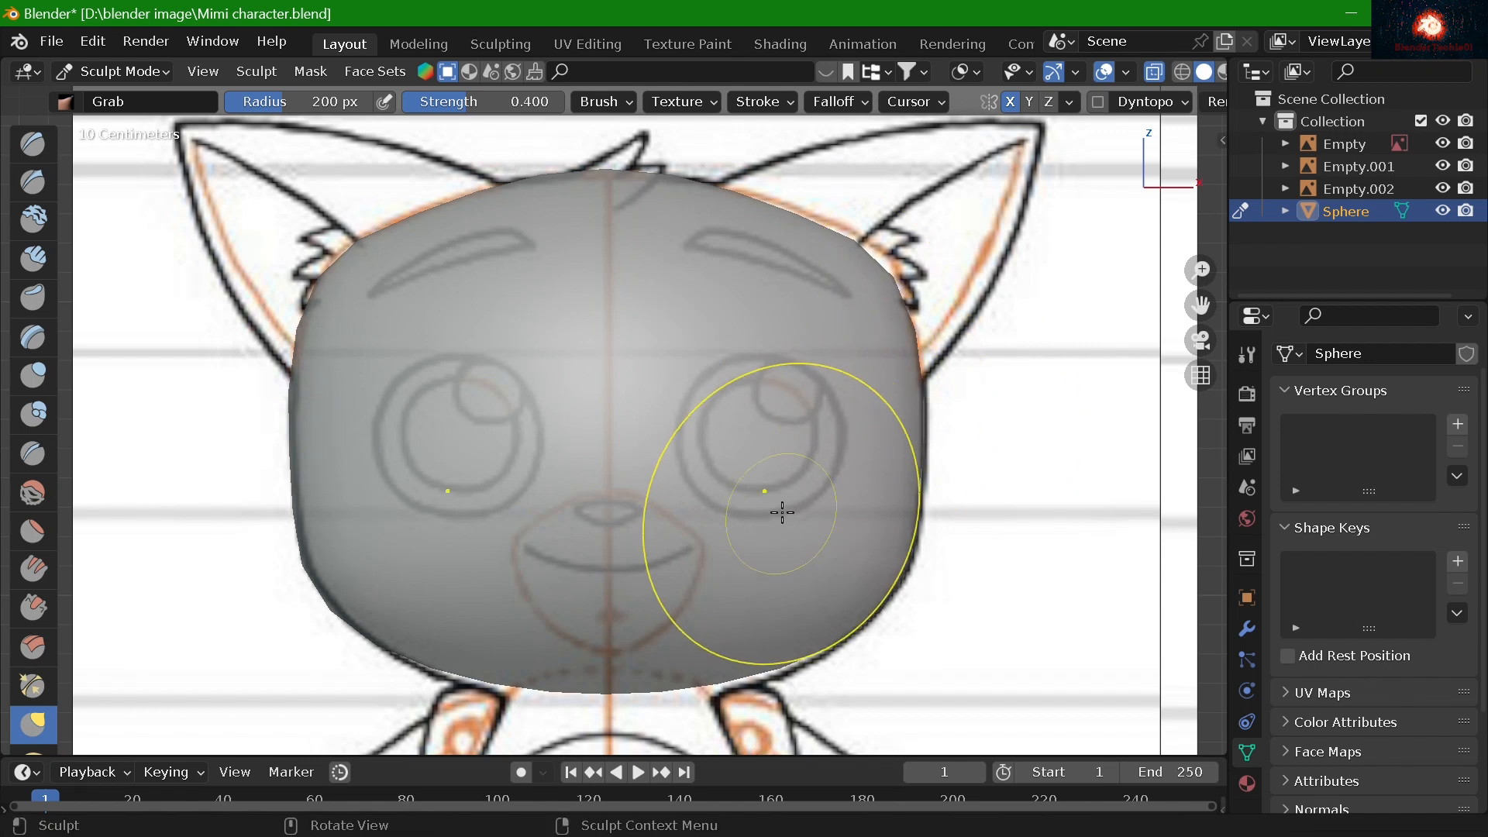
Switch to Object Mode and apply Shade Smooth to the head sphere
click(117, 71)
click(109, 95)
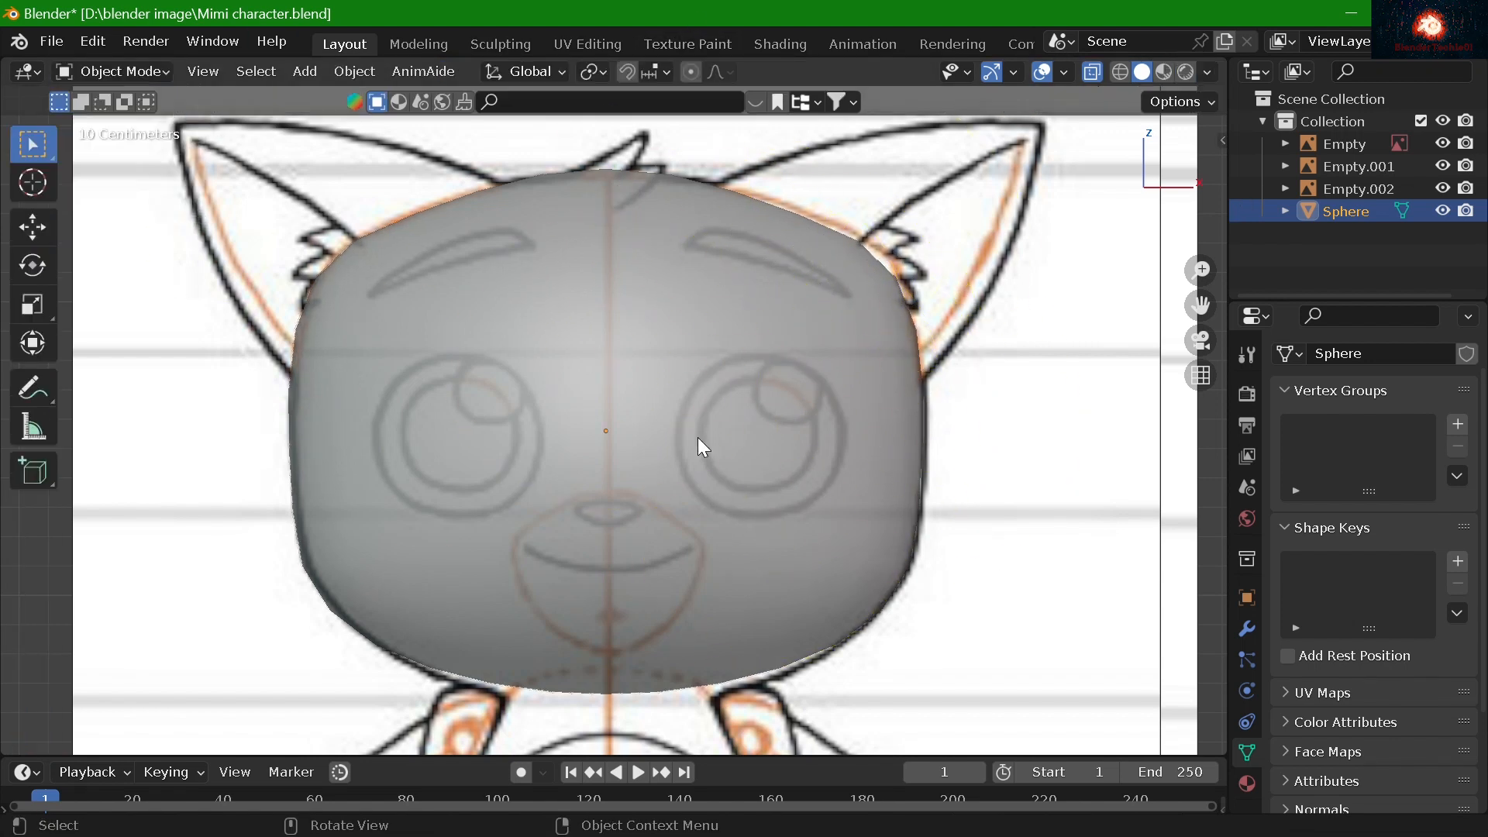
click(701, 448)
click(859, 500)
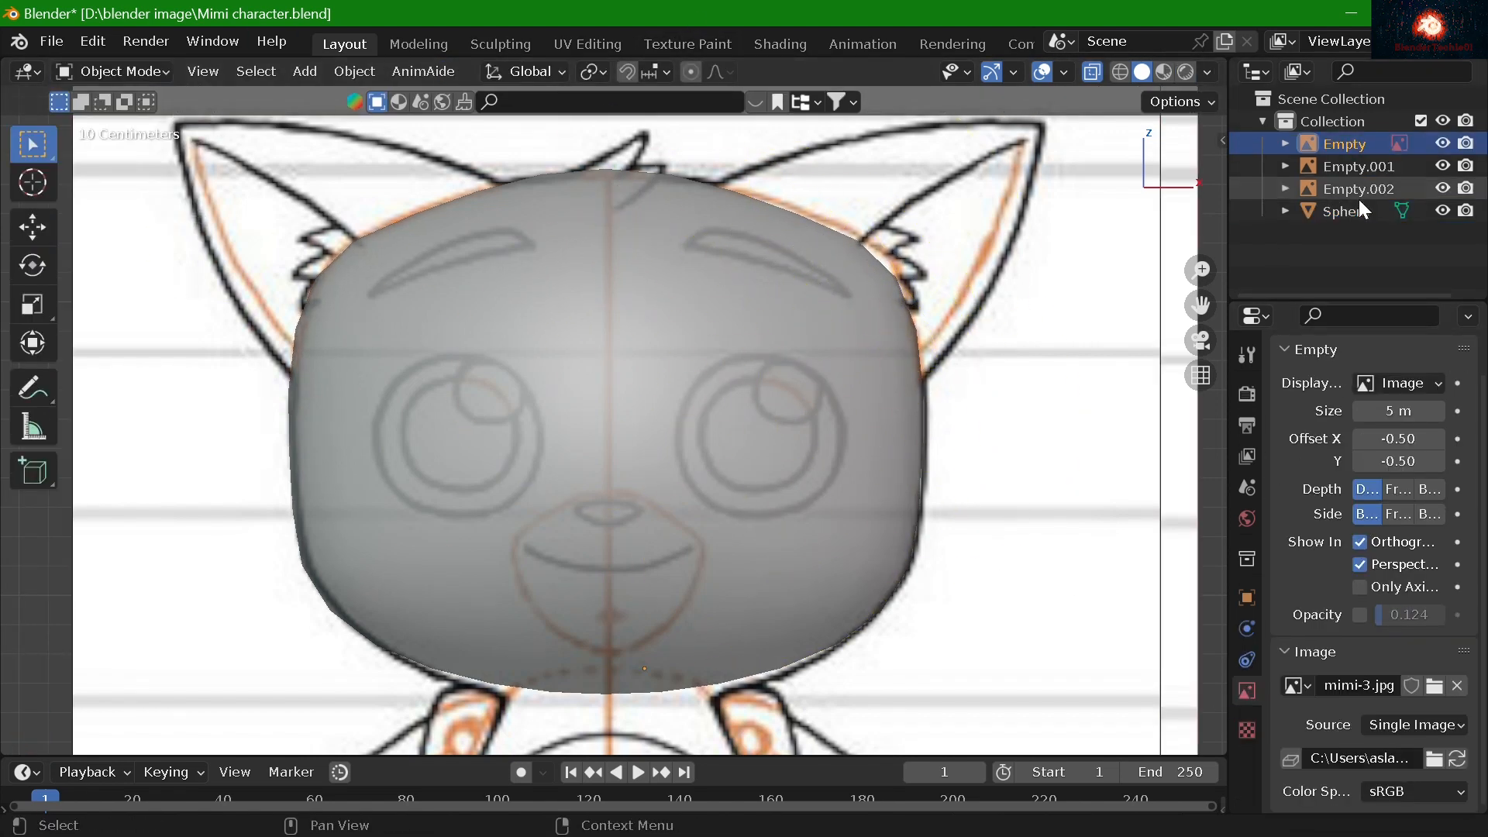
right_click(702, 322)
click(702, 322)
click(1247, 784)
click(1247, 518)
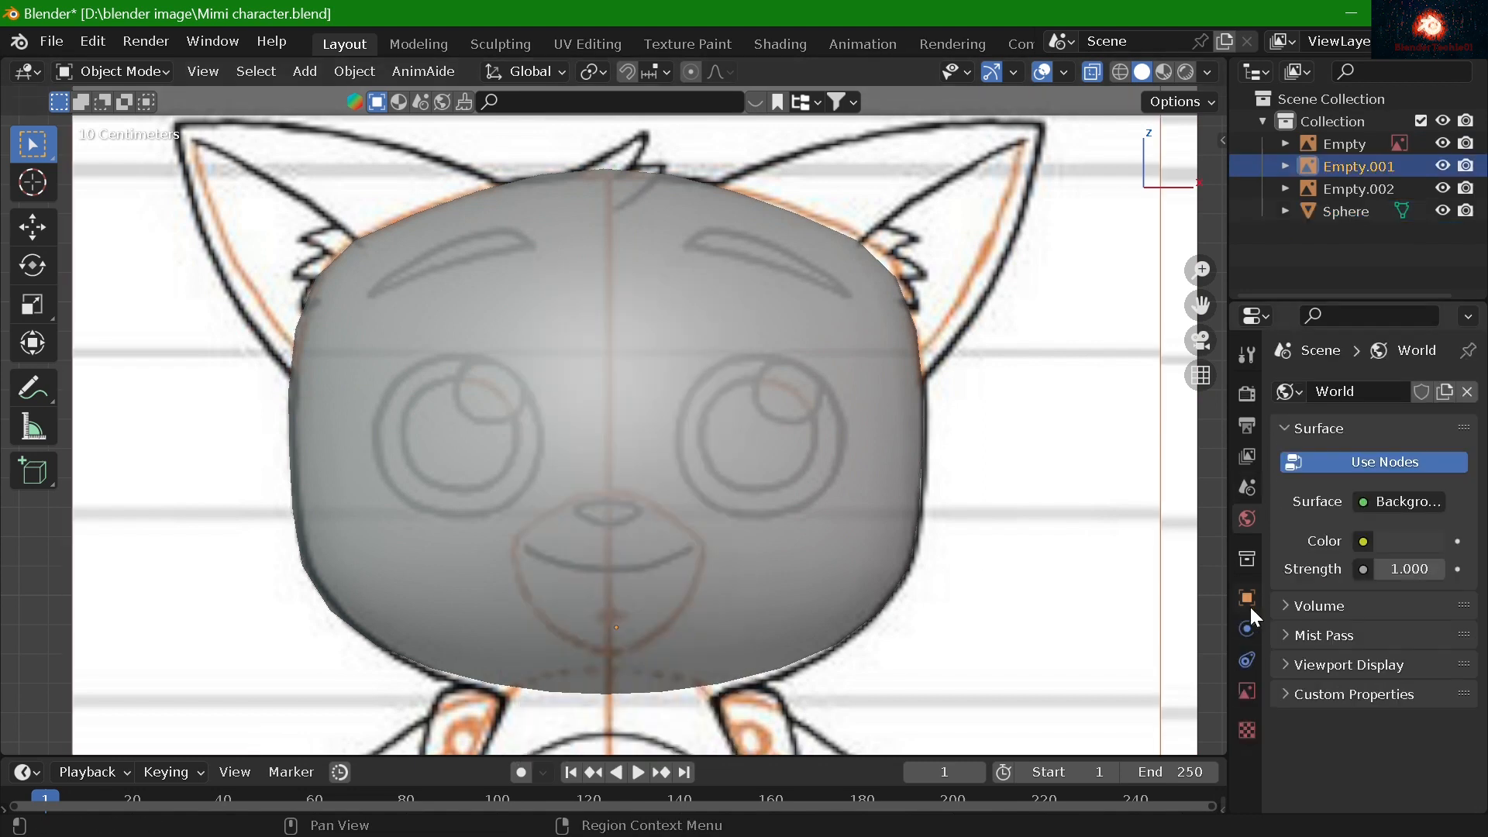
click(1248, 784)
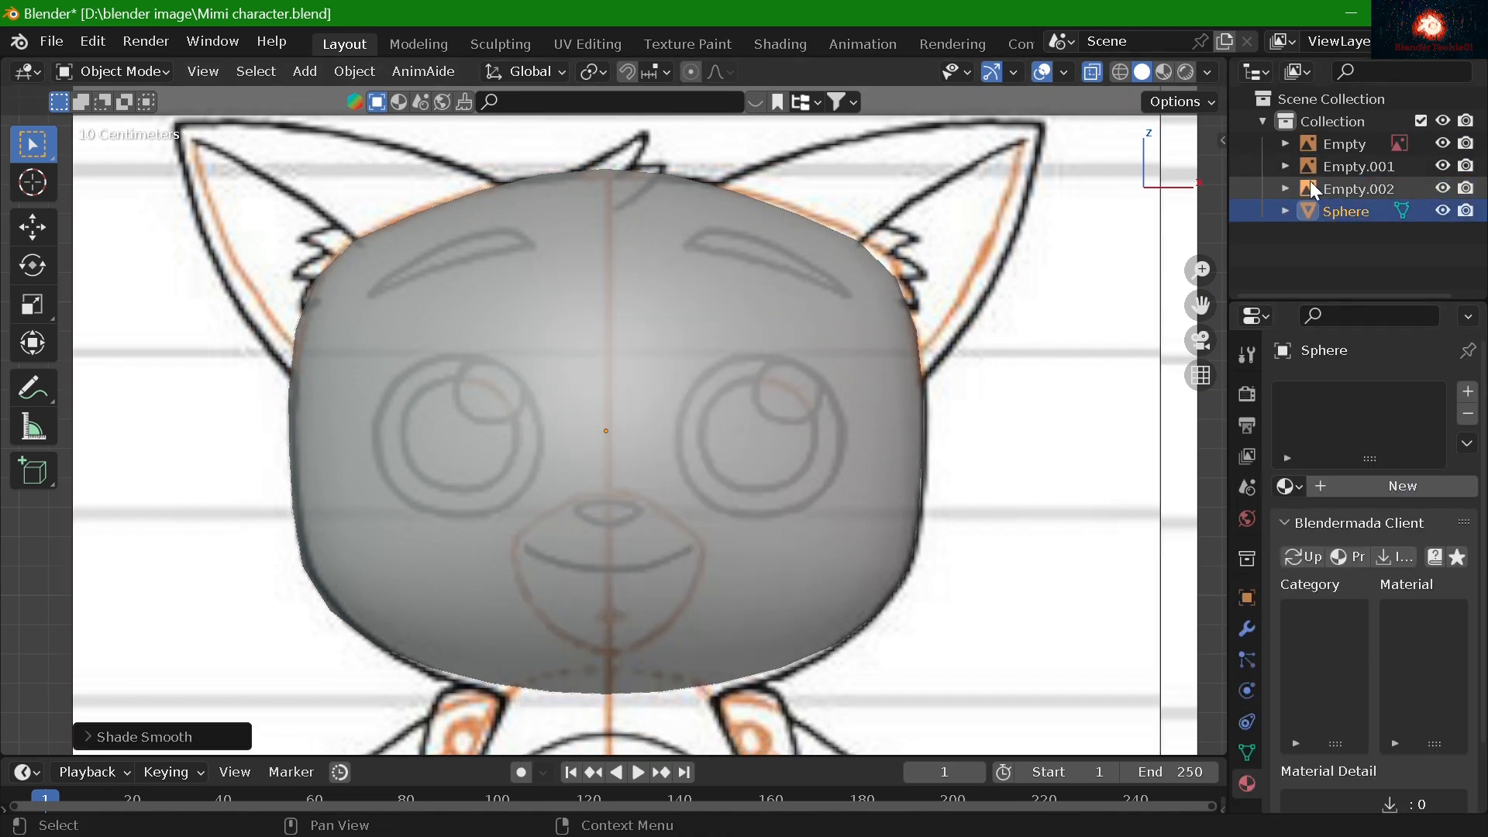
Add a Subdivision Surface modifier to the head sphere with viewport levels set to 3
click(1247, 628)
click(1341, 392)
click(1016, 801)
click(1438, 490)
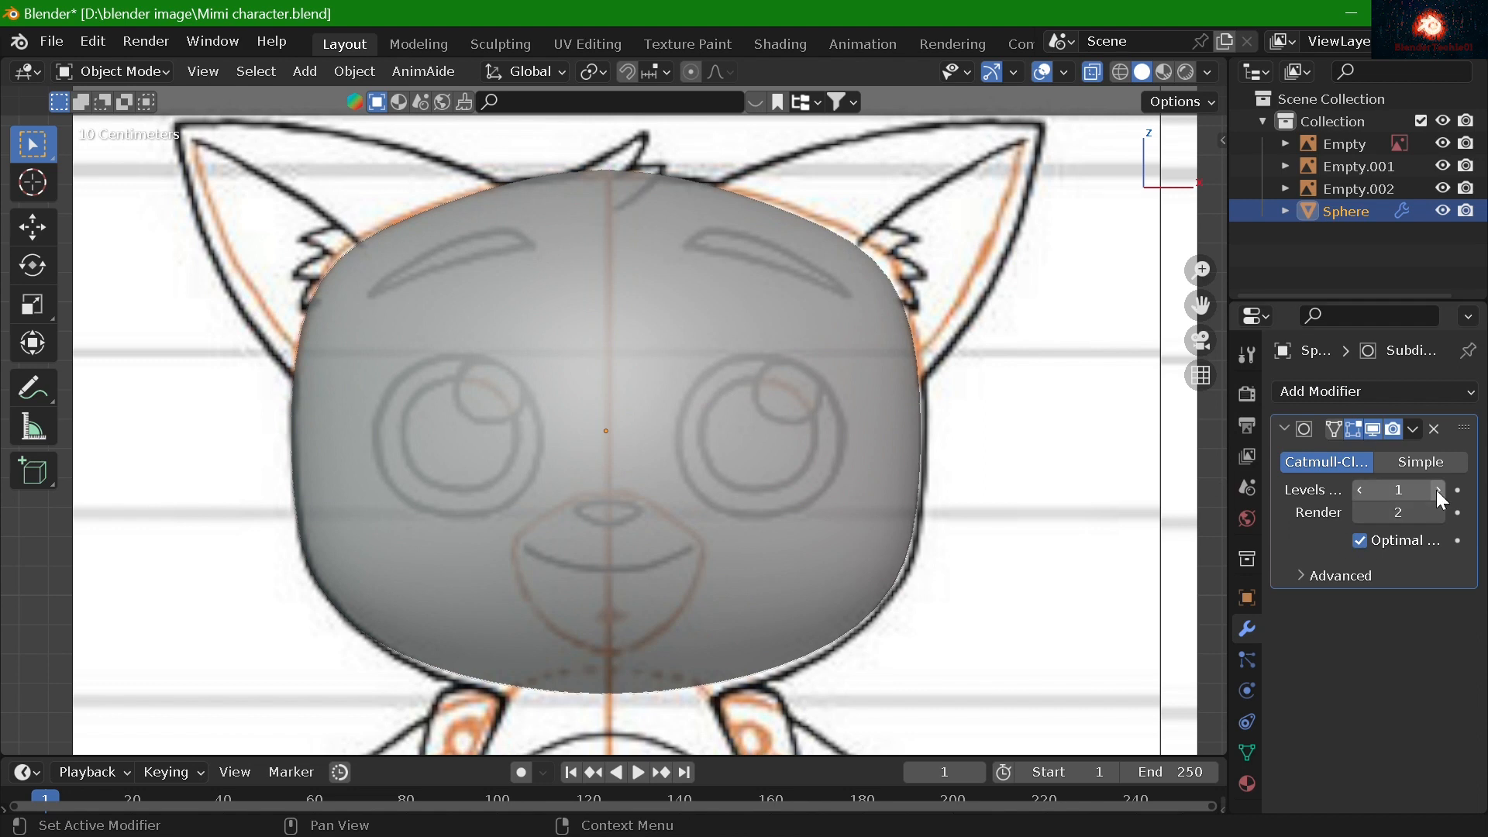
click(1438, 490)
Return to Sculpt Mode and grab the head's upper corners and lower edge to refit the front reference outline
click(114, 72)
click(148, 147)
mouse_move(868, 261)
mouse_down()
mouse_move(882, 244)
mouse_move(894, 258)
mouse_up()
drag(464, 679, 472, 673)
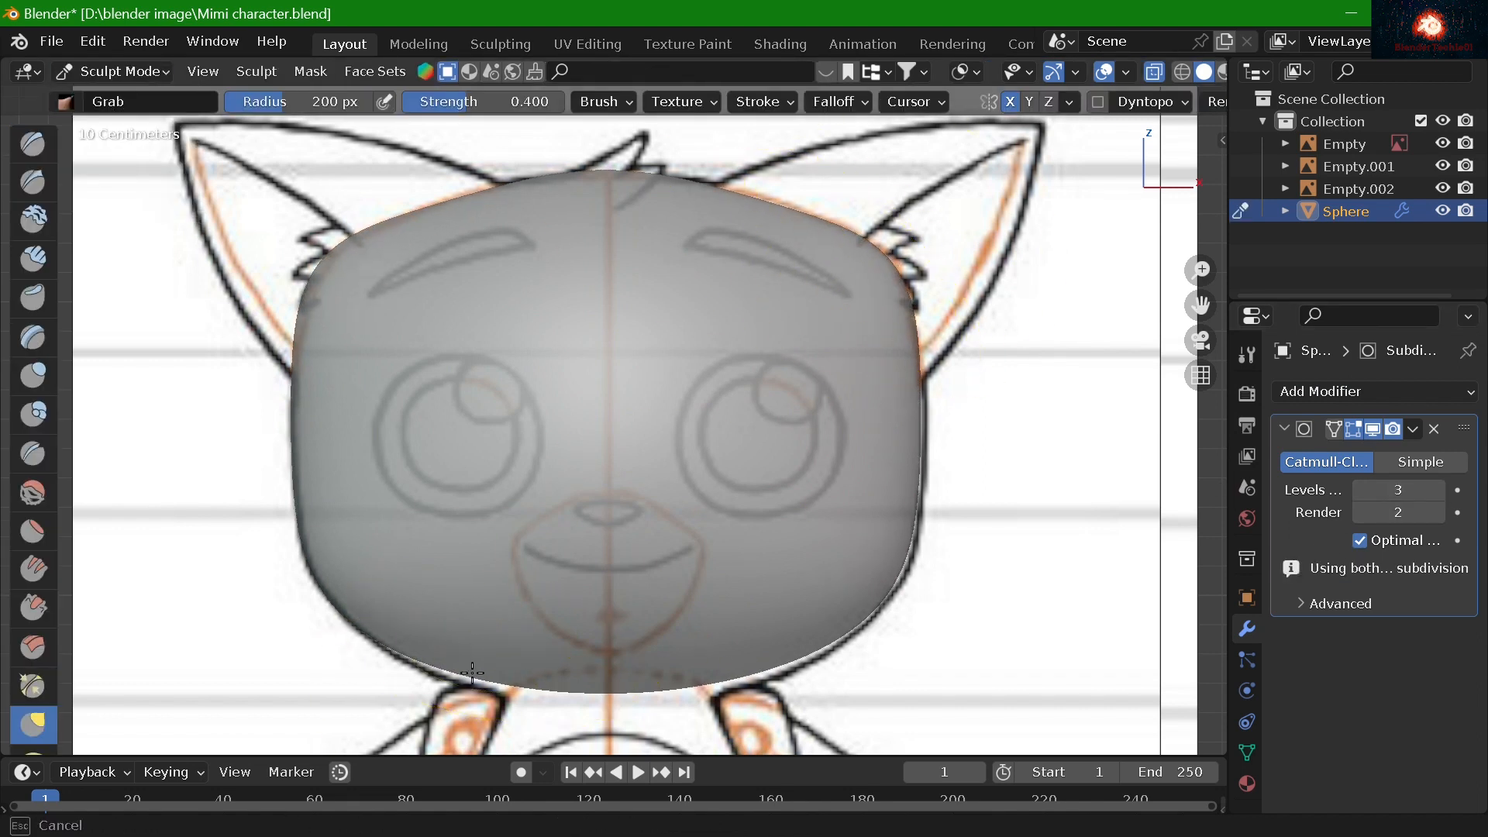
In the side view, grab the crown and back of the head outward to meet the reference outline
key(KP_3)
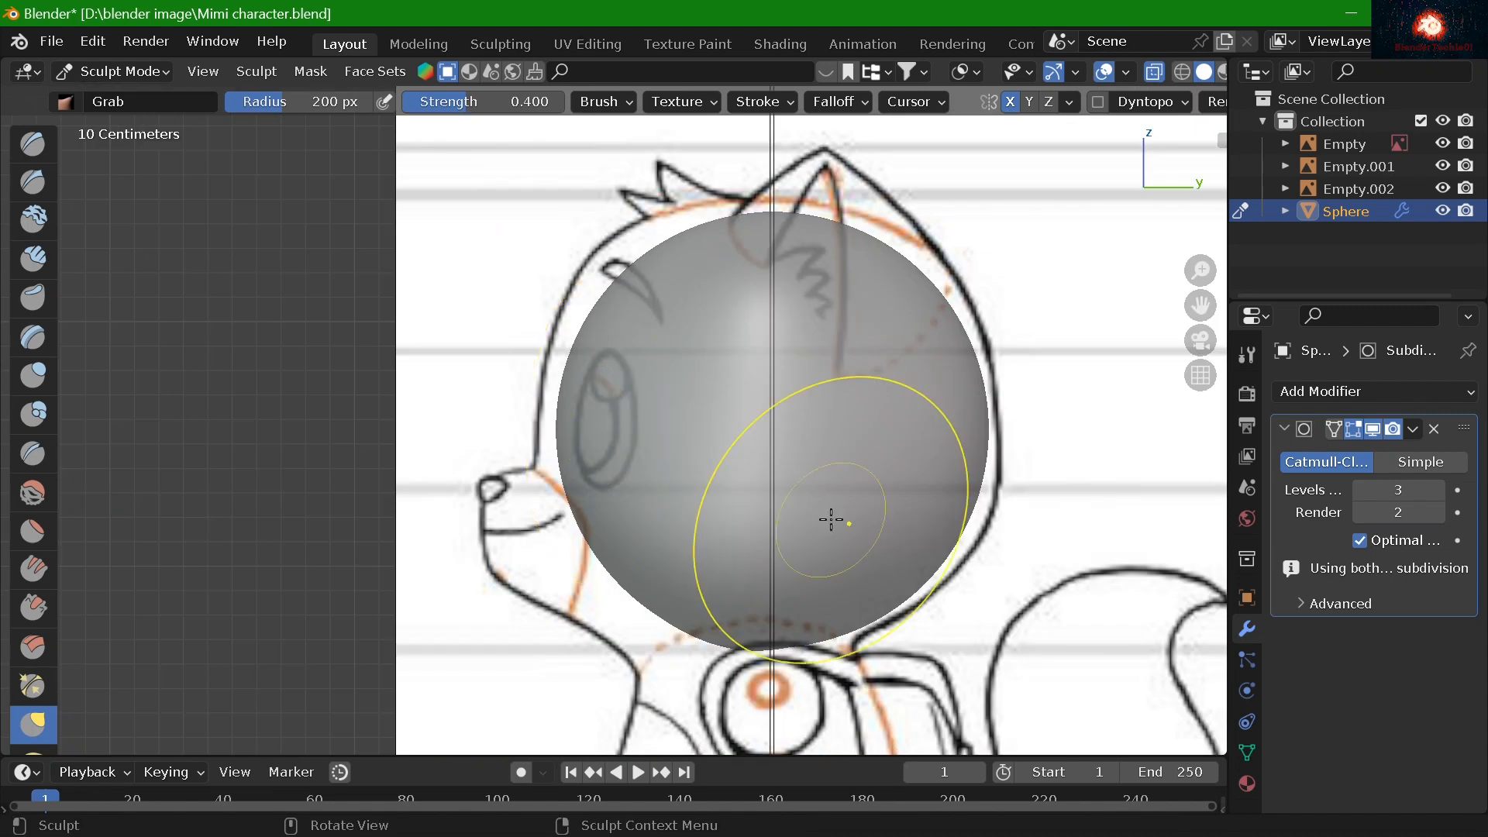
scroll(848, 295, up, 3)
drag(847, 295, 911, 249)
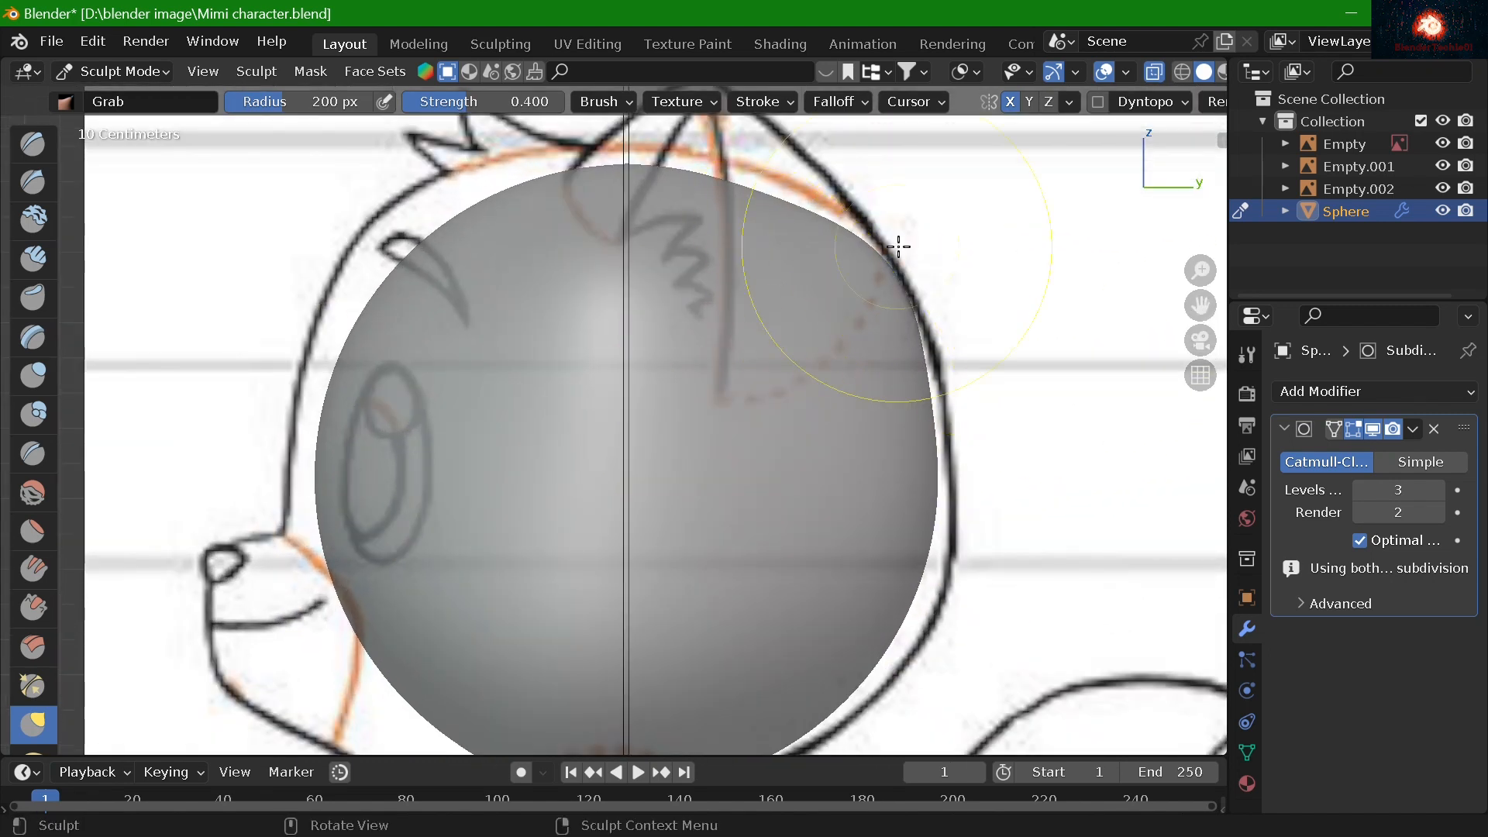
drag(676, 185, 674, 171)
click(953, 413)
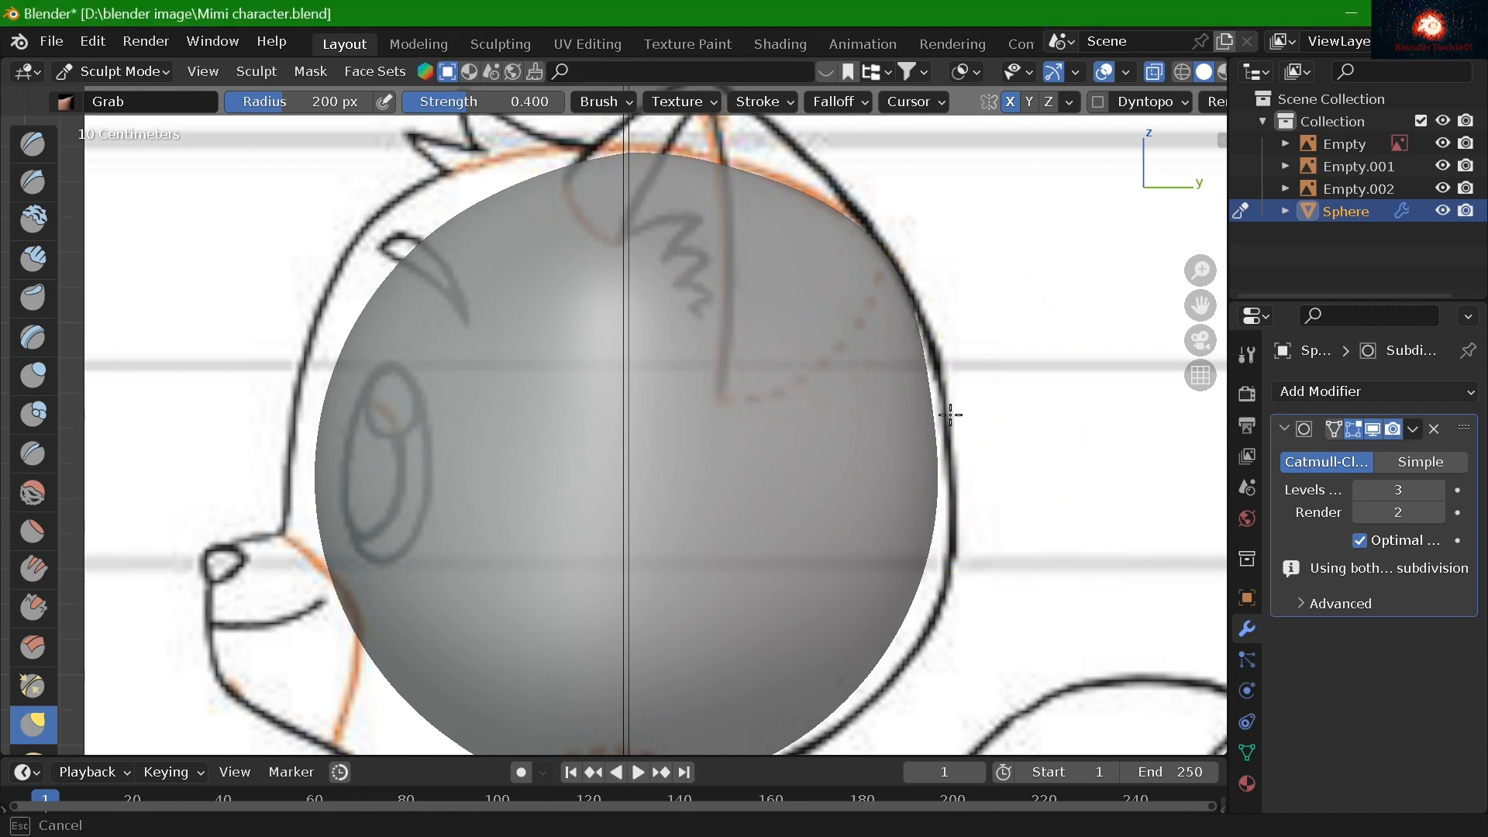
drag(928, 412, 929, 412)
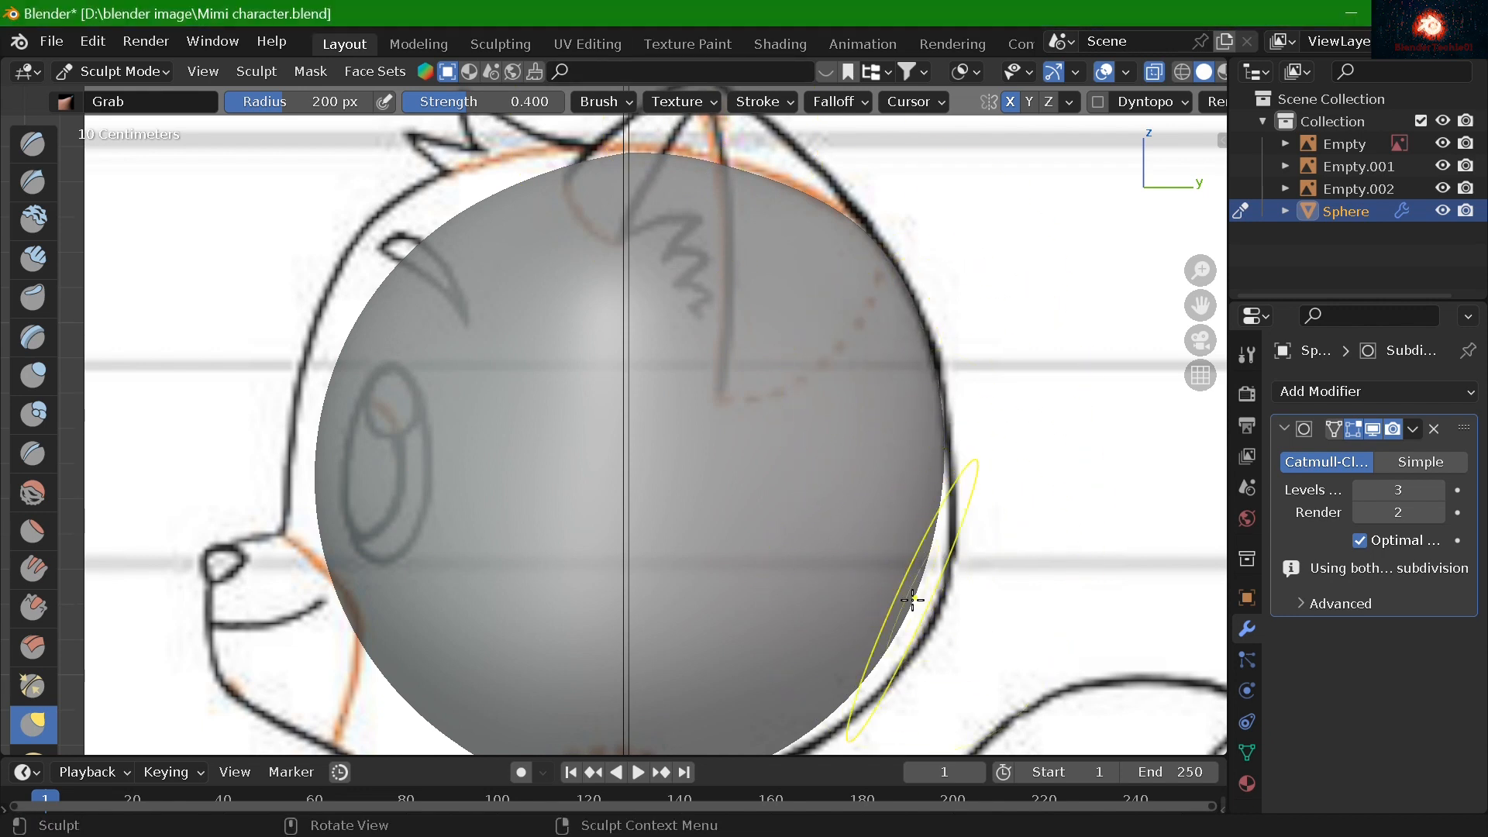
mouse_move(913, 599)
mouse_down()
mouse_move(946, 628)
mouse_move(936, 618)
mouse_up()
drag(942, 535, 953, 536)
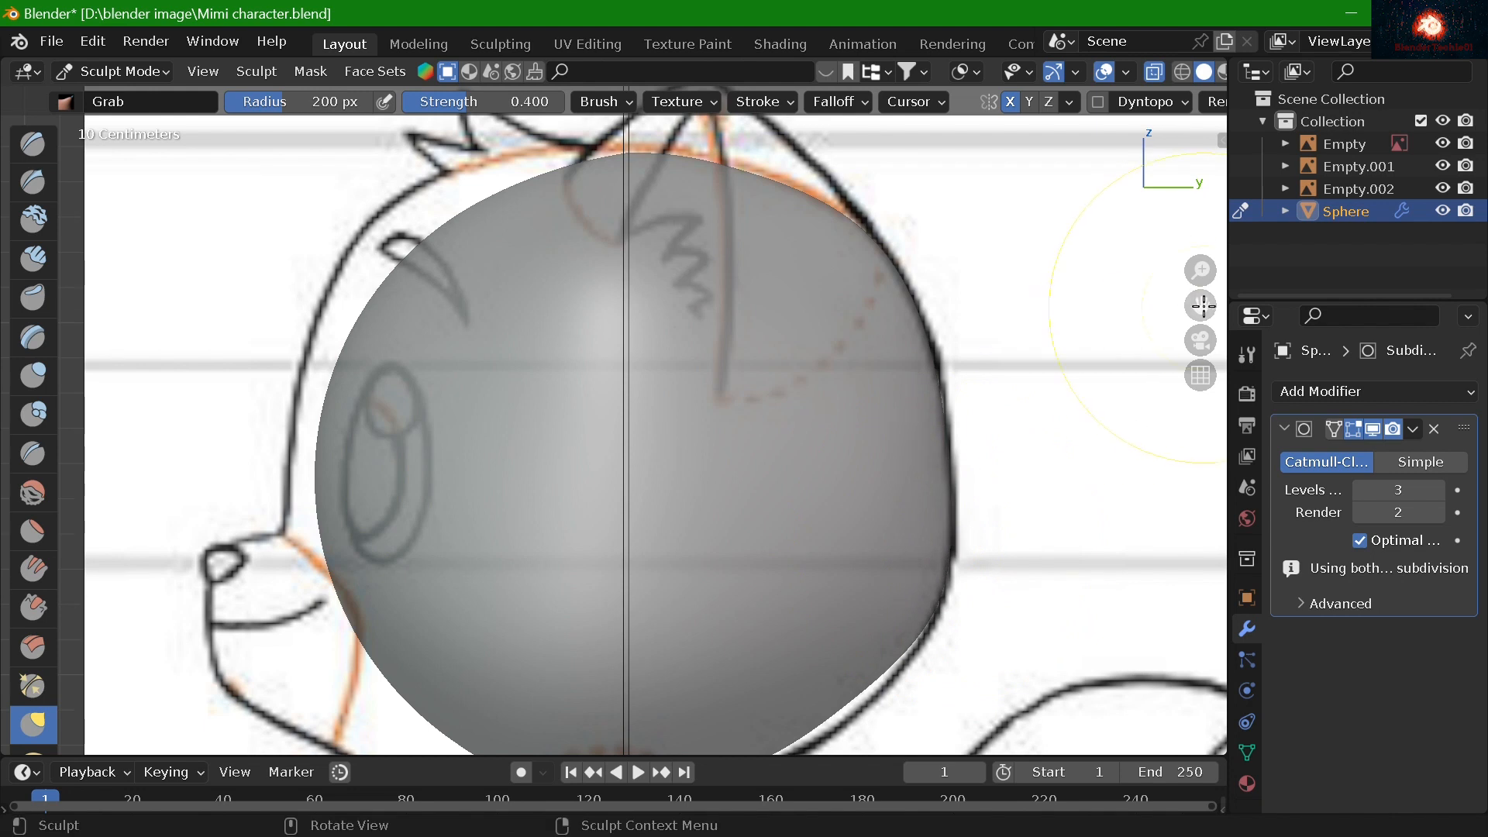
Grab the lower back and underside of the head to fit the side reference around the neck
drag(1204, 307, 1183, 177)
drag(826, 585, 843, 600)
drag(746, 636, 749, 633)
drag(596, 646, 602, 611)
Try to pull the lower front of the head down toward the chin with the Grab brush
mouse_move(406, 581)
mouse_down()
mouse_move(262, 686)
mouse_move(332, 651)
mouse_move(445, 682)
mouse_move(339, 663)
mouse_move(376, 642)
mouse_up()
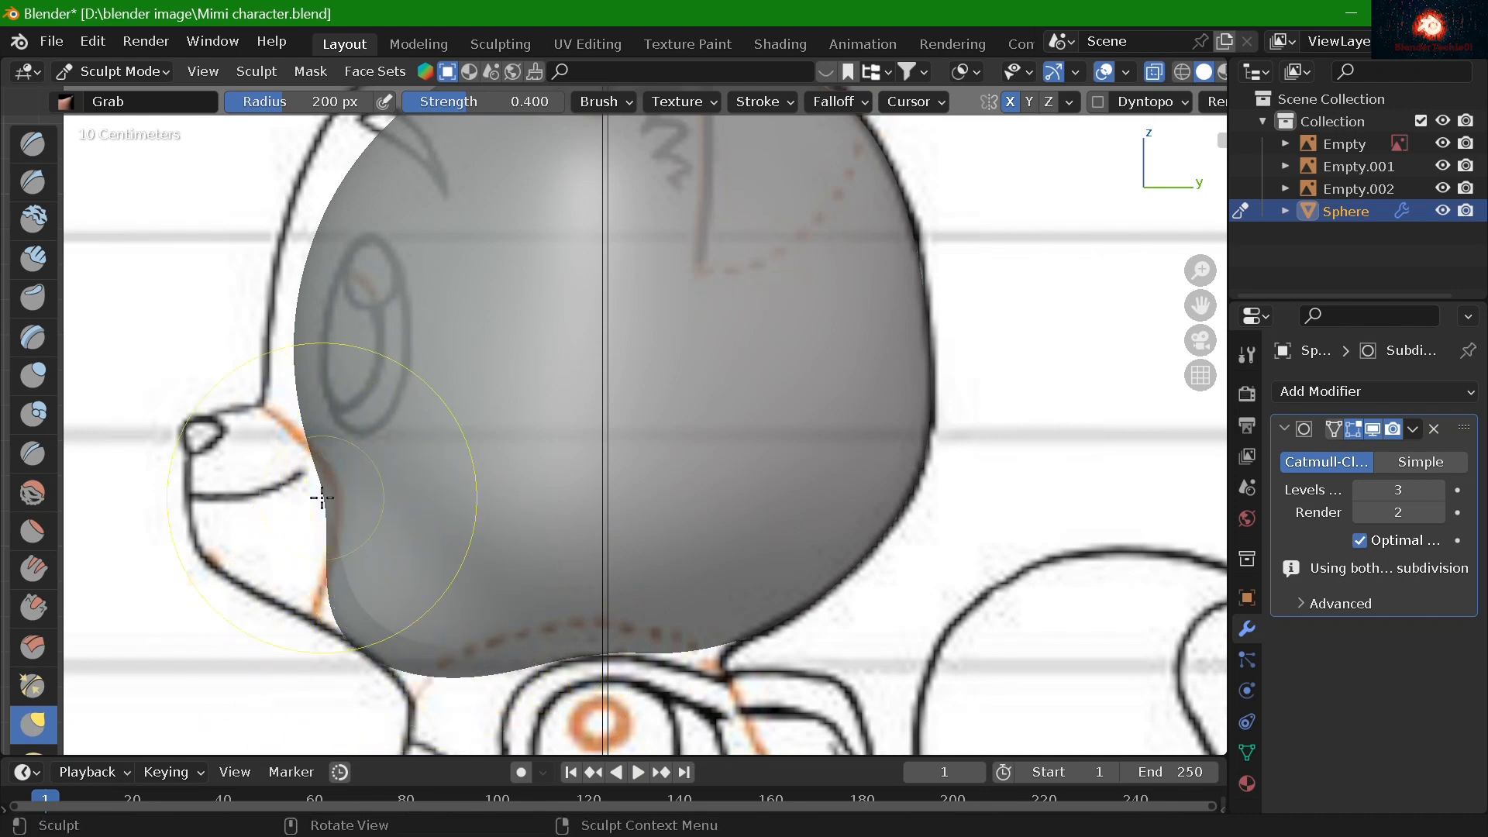
middle_drag(312, 491, 692, 541)
scroll(686, 547, down, 4)
middle_drag(628, 582, 322, 638)
key(KP_3)
scroll(518, 489, up, 3)
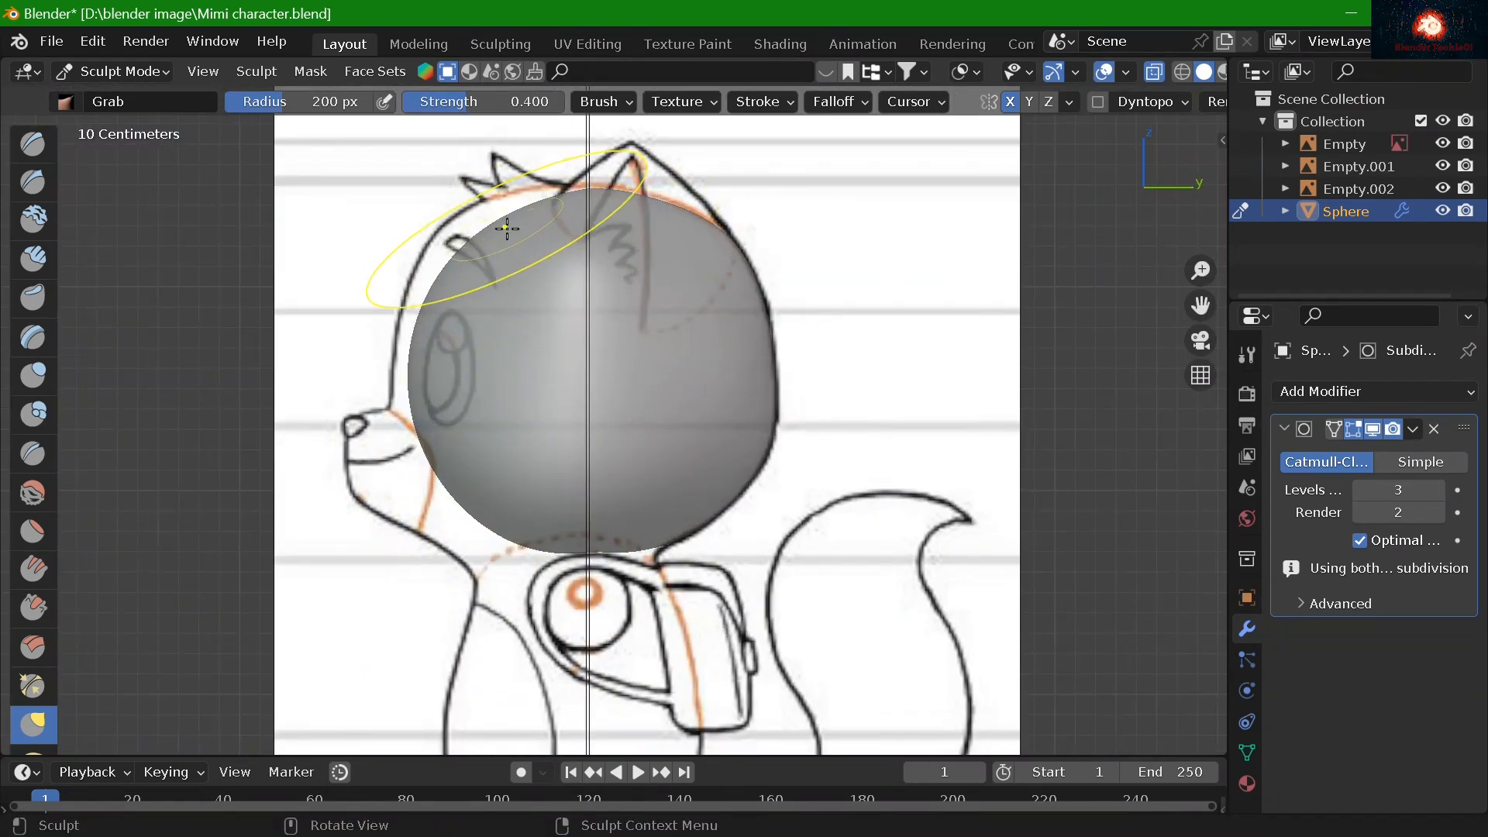
Grab the forehead, crown and front of the face outward to match the side reference outline
drag(482, 233, 417, 198)
scroll(570, 162, up, 2)
drag(1201, 306, 1227, 488)
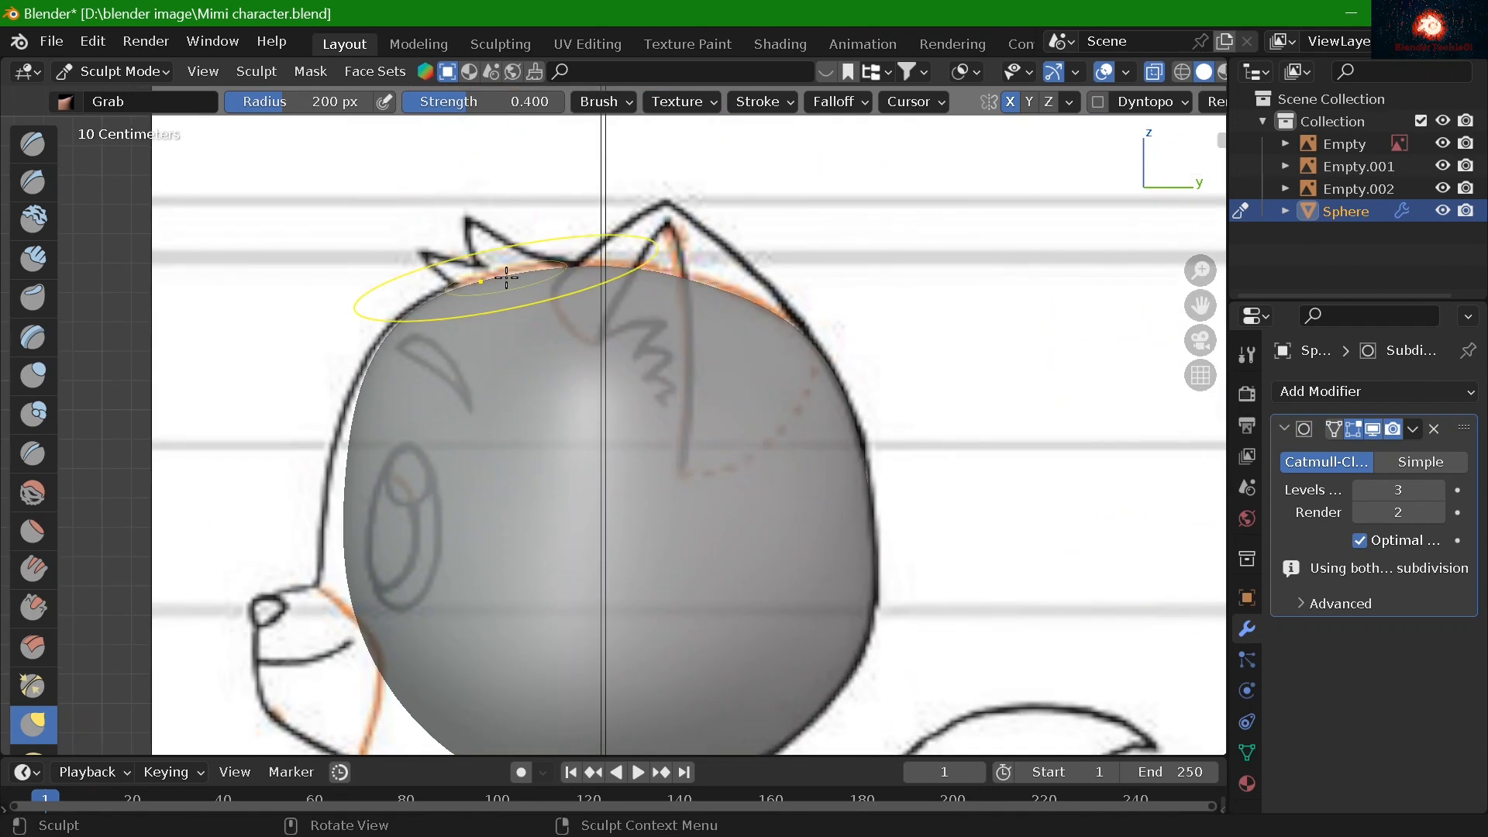
drag(505, 276, 501, 265)
drag(692, 271, 692, 270)
scroll(682, 283, down, 1)
drag(390, 471, 377, 472)
drag(386, 544, 370, 546)
drag(405, 611, 381, 612)
Pull the muzzle forward from the lower face in side view using the Elastic Deform brush at a 109 px radius
key(KP_1)
scroll(1005, 521, down, 5)
scroll(1006, 521, up, 1)
shift+middle_drag(1005, 521, 866, 462)
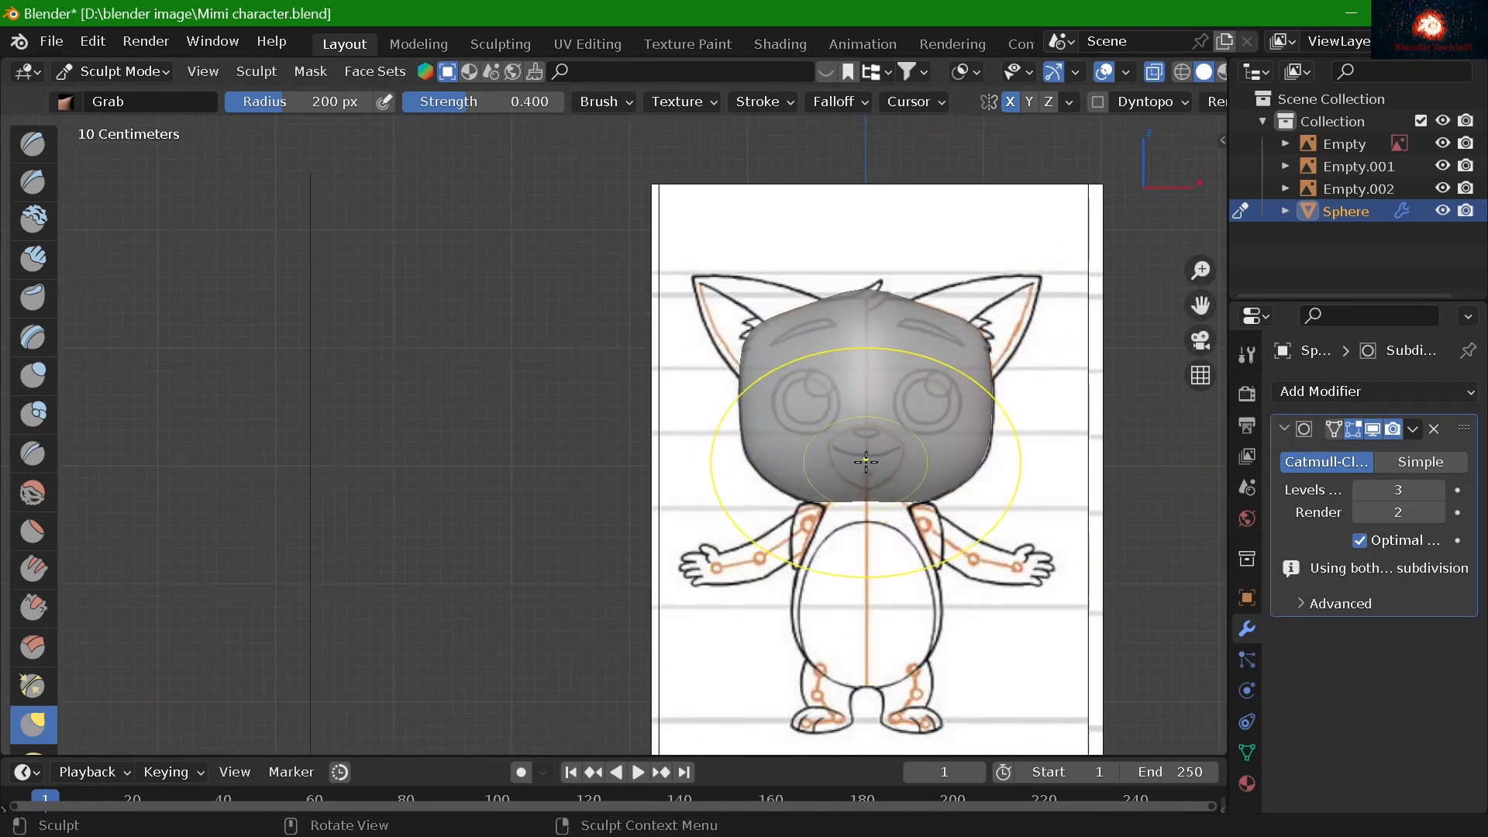
key(KP_3)
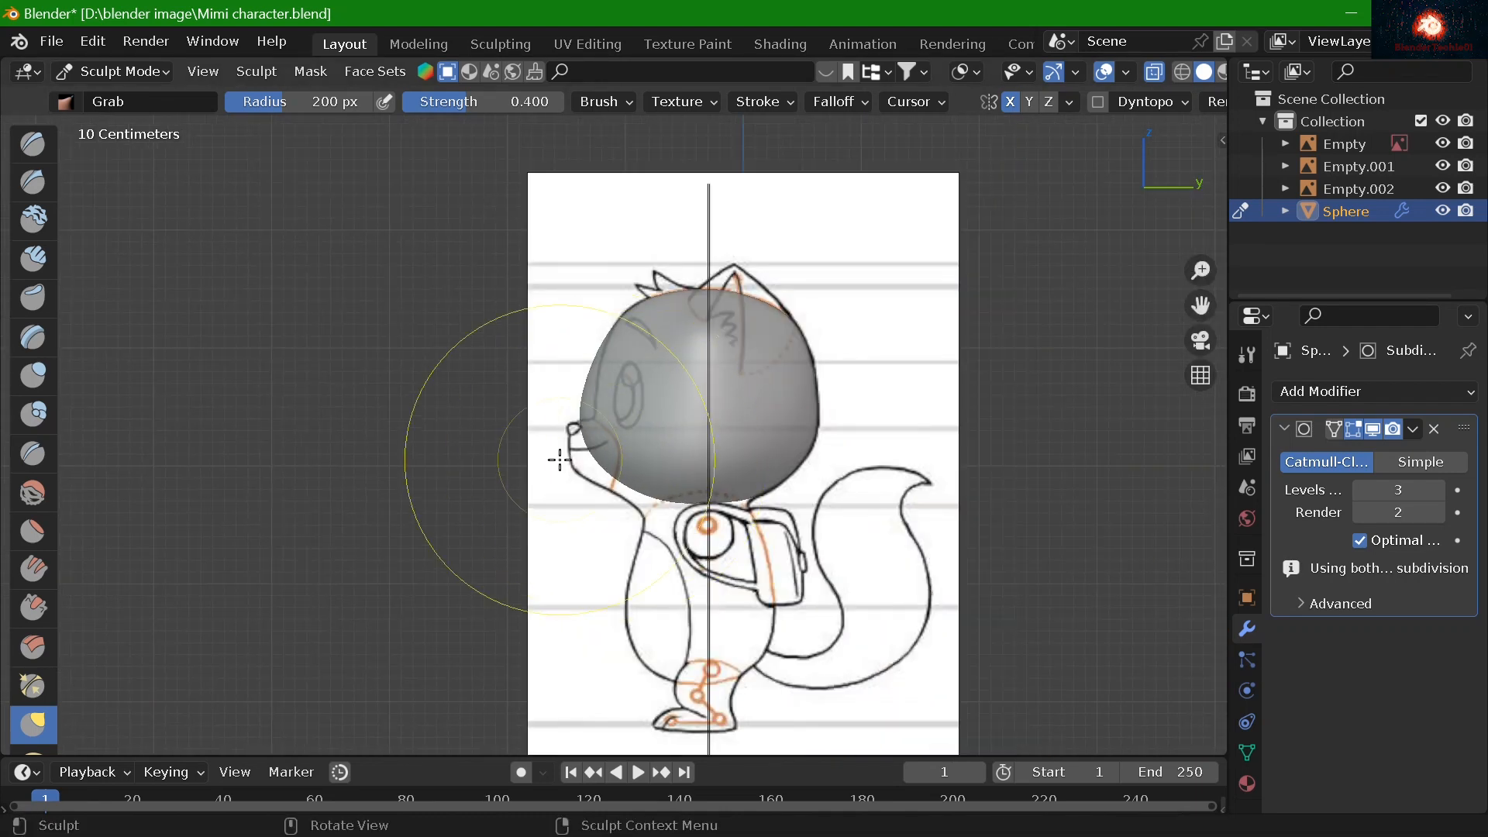
scroll(33, 737, down, 3)
click(33, 672)
key(f)
click(796, 423)
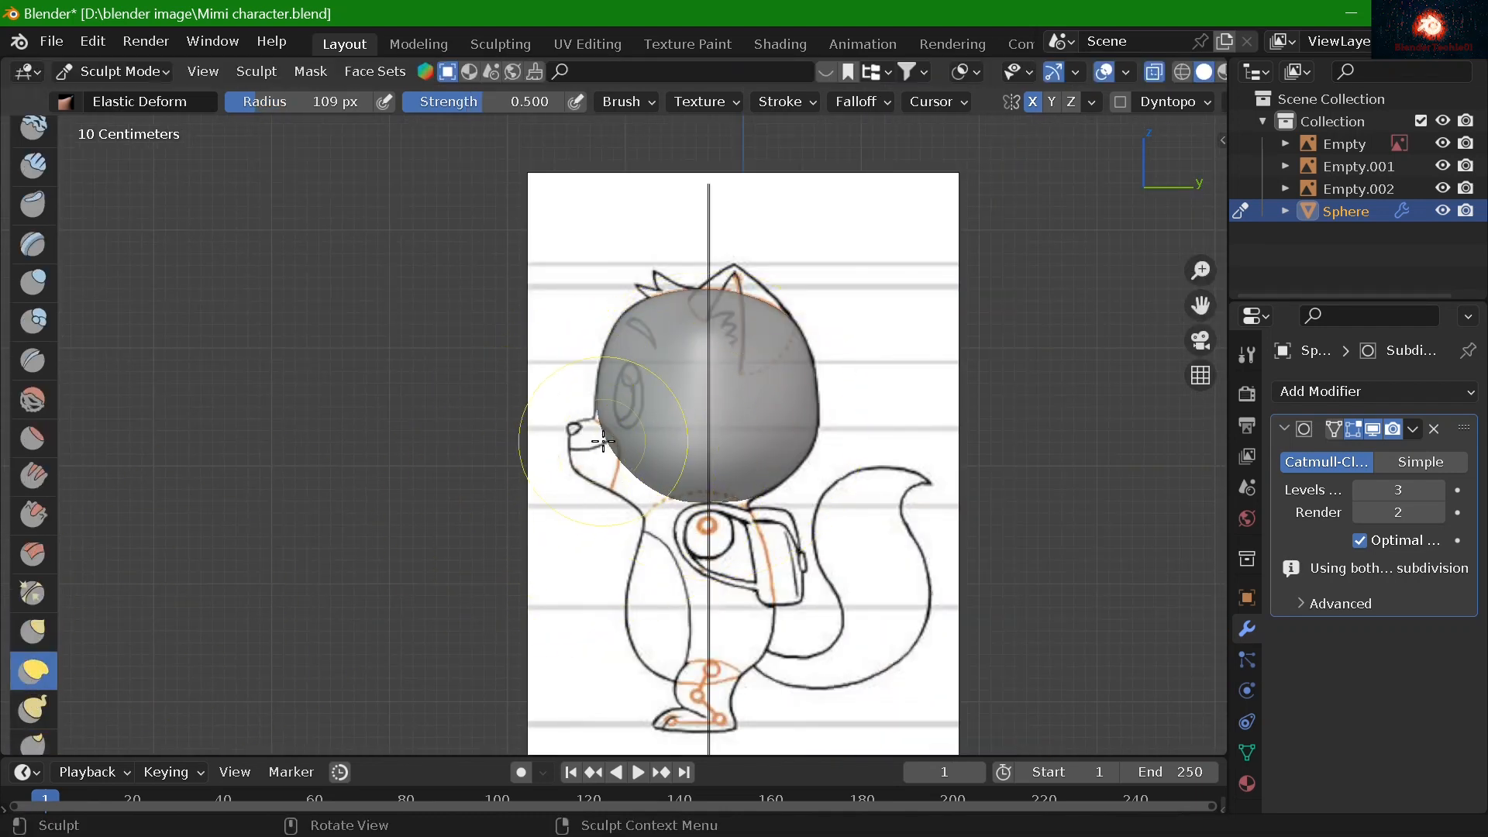
mouse_move(607, 453)
mouse_down()
mouse_move(571, 454)
mouse_move(551, 492)
mouse_move(529, 494)
mouse_up()
Extend the muzzle tip toward the reference mouth line with Elastic Deform at a 75 px radius
scroll(572, 454, up, 5)
key(f)
click(729, 450)
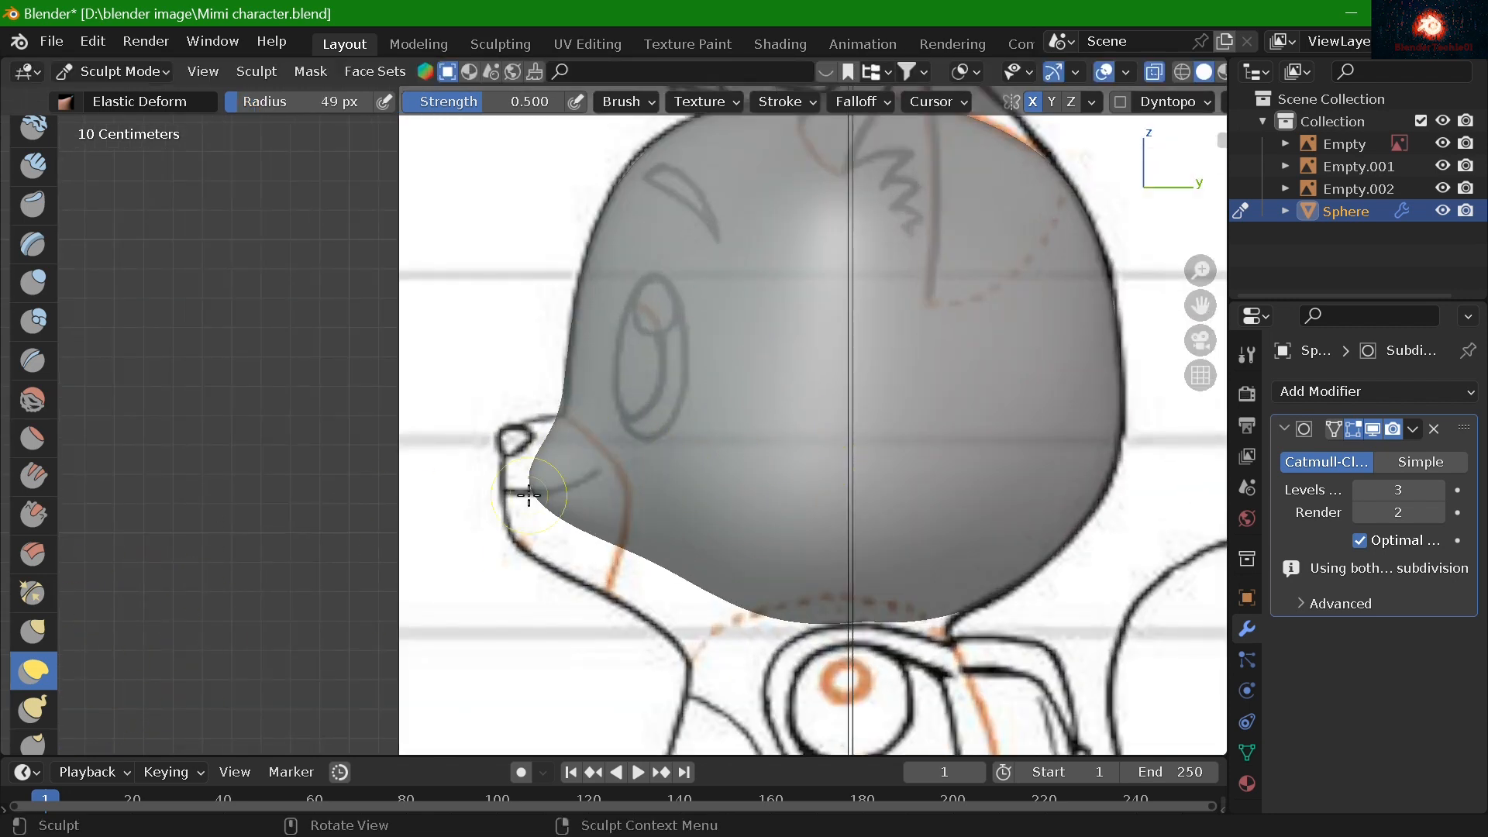
key(f)
click(548, 449)
middle_drag(533, 487, 635, 493)
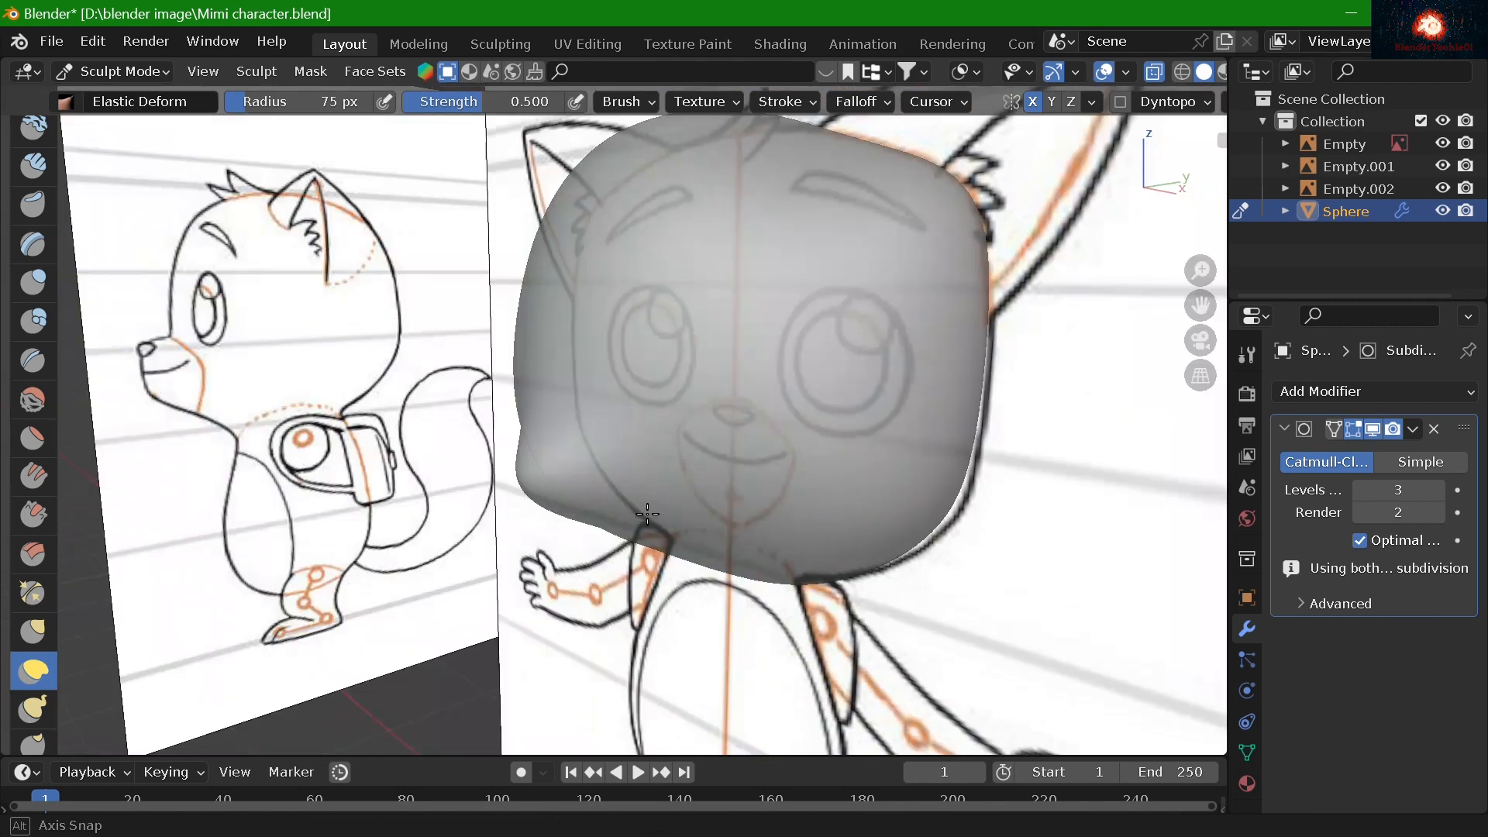
key(KP_3)
scroll(491, 538, up, 3)
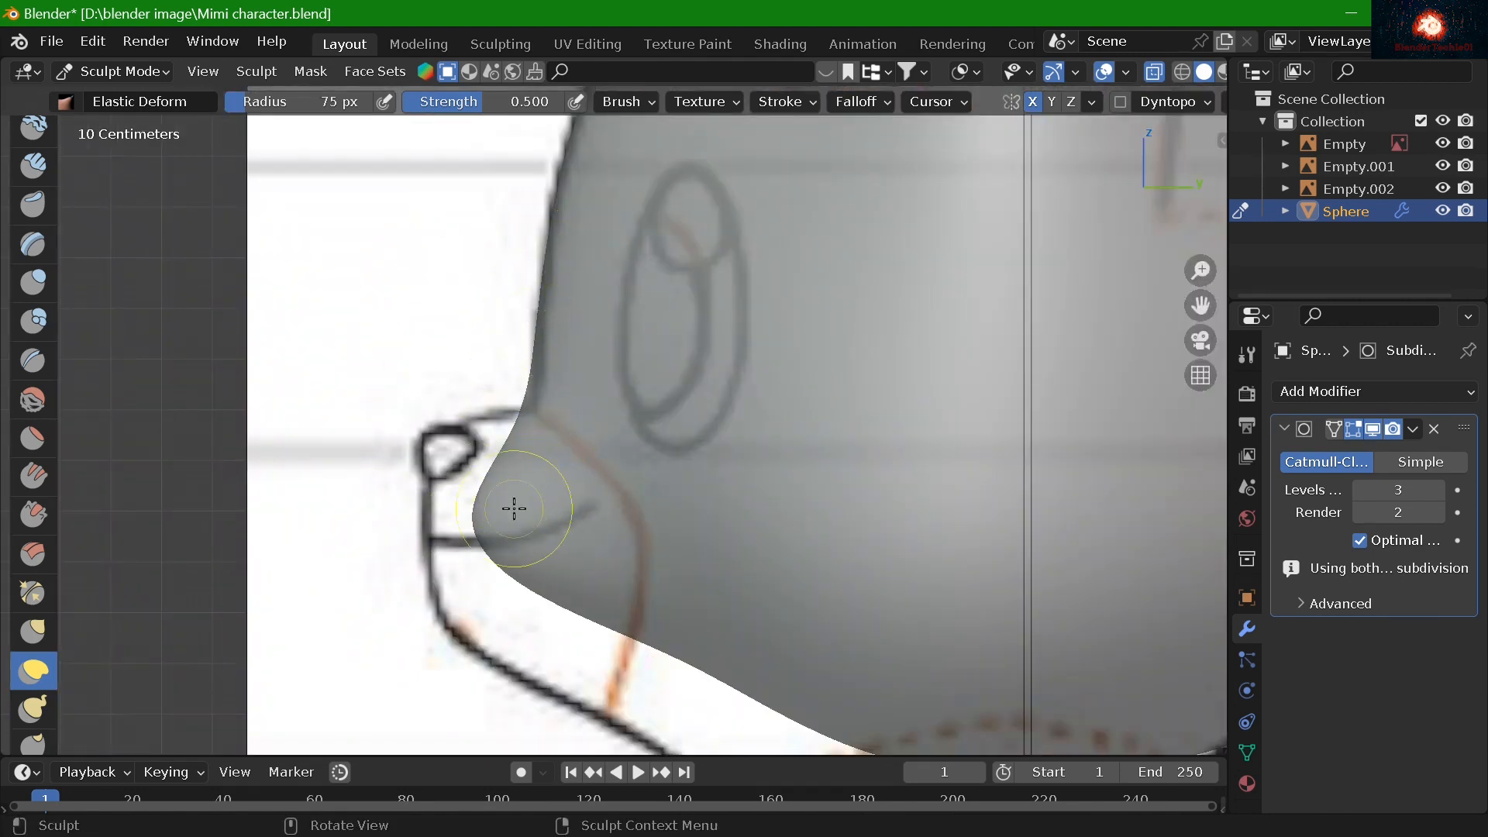
mouse_move(547, 531)
mouse_down()
mouse_move(496, 524)
mouse_move(455, 549)
mouse_up()
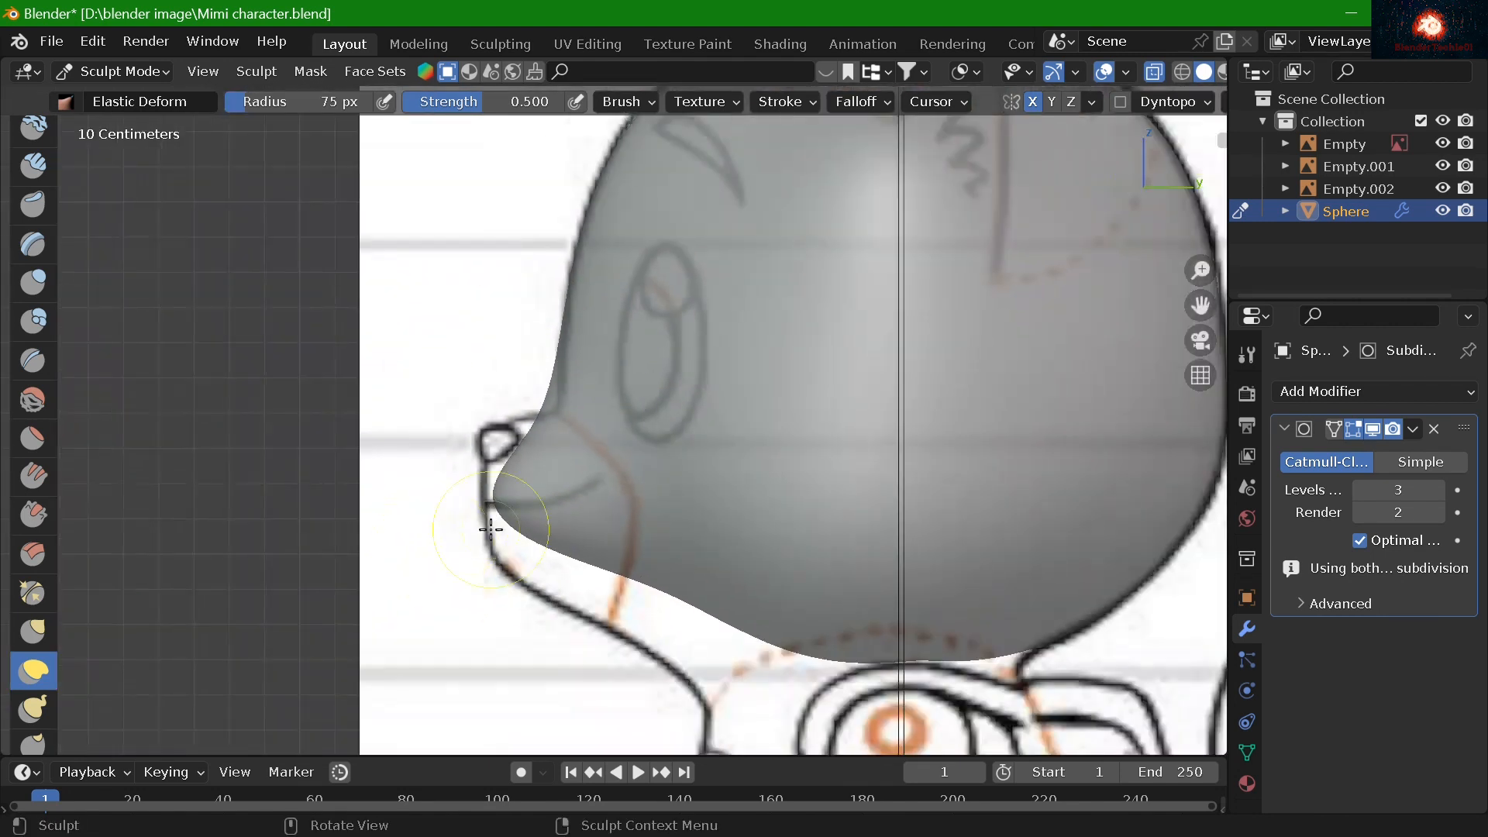
Switch to the Grab brush and pull the muzzle's tip and upper slope outward, enlarging the radius to 120 px
click(34, 629)
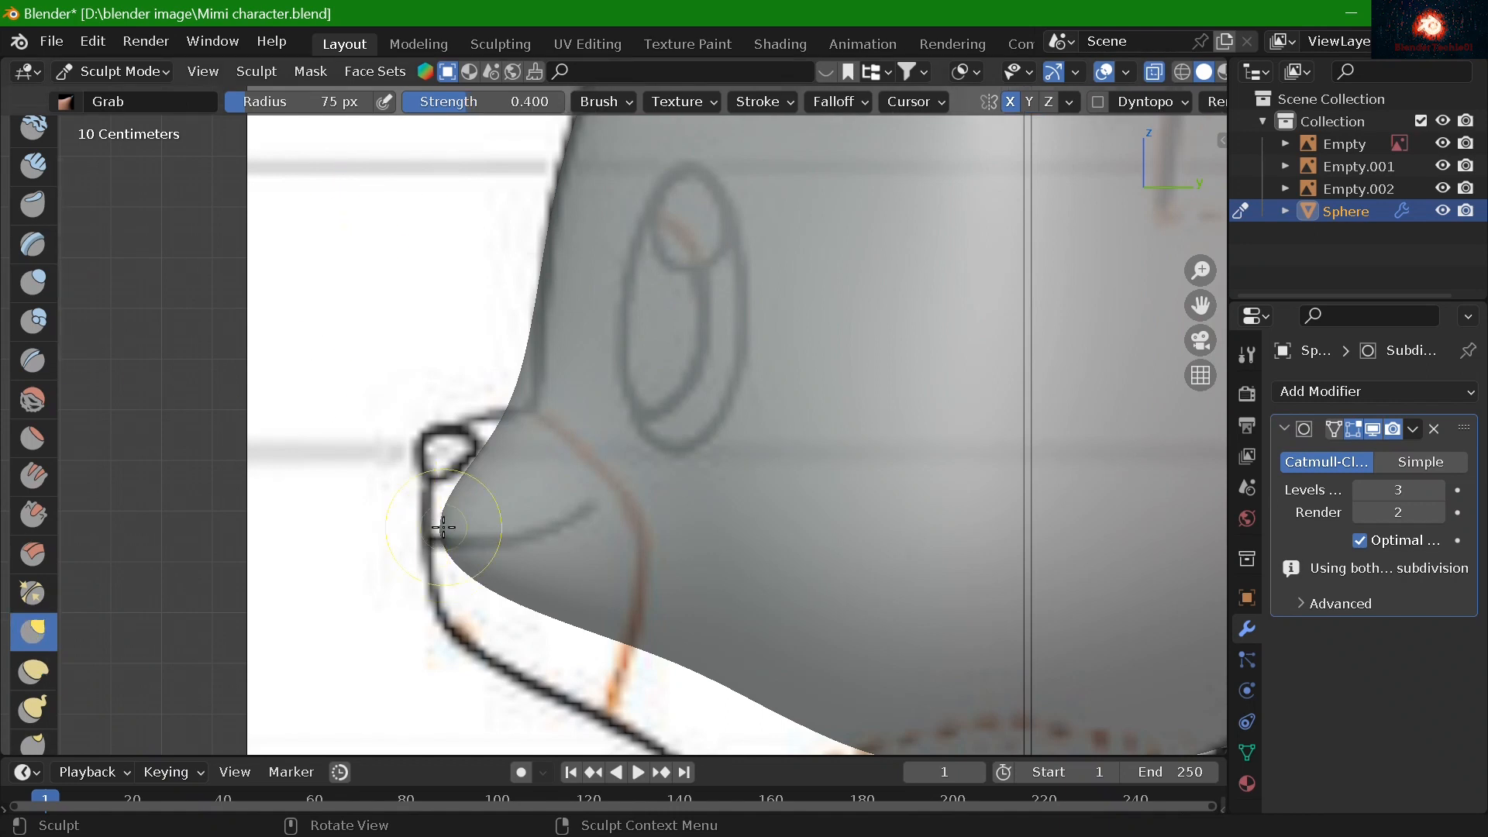
drag(398, 521, 480, 439)
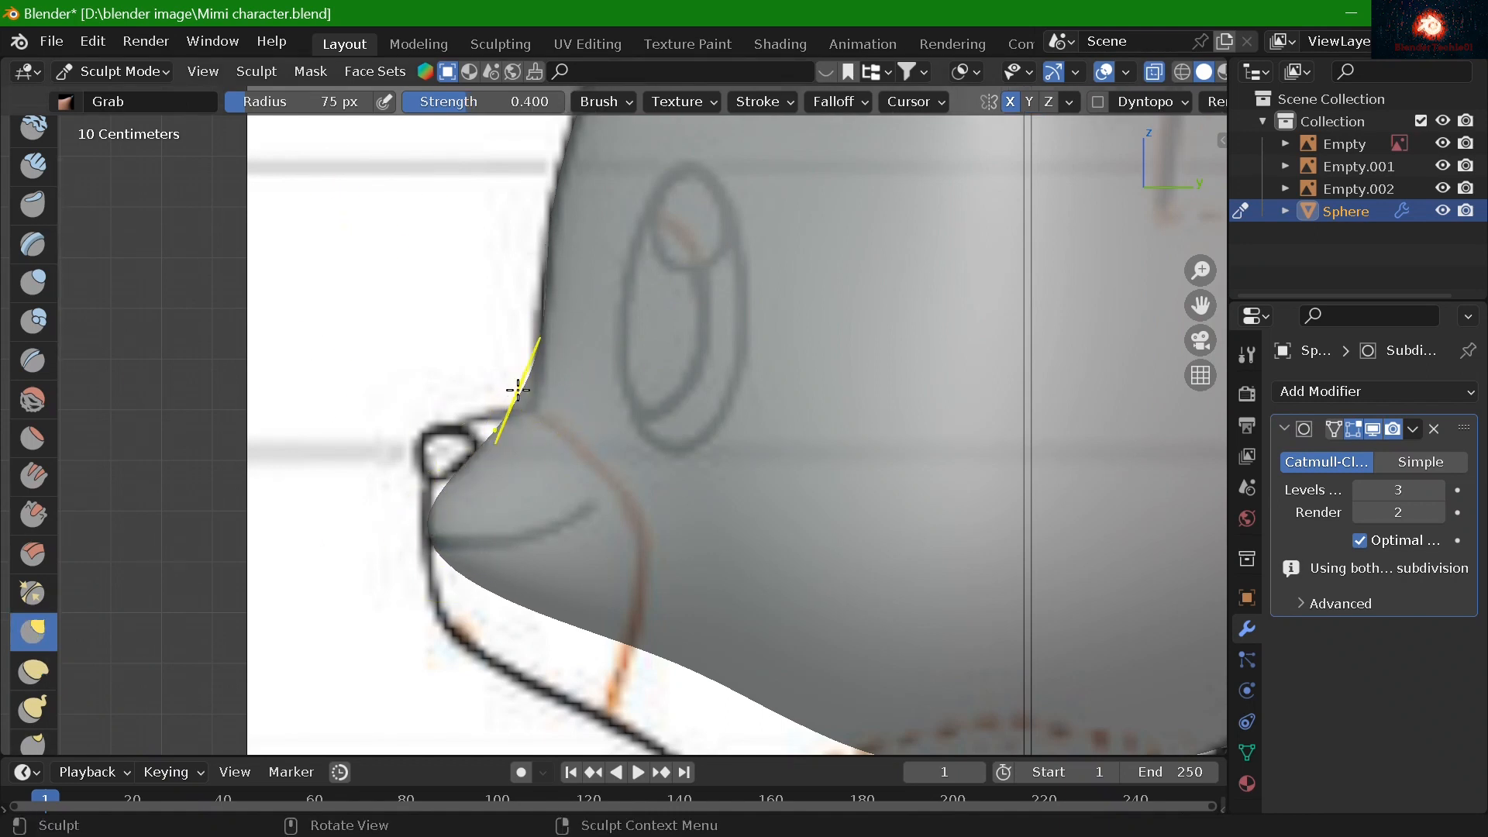
scroll(644, 423, up, 2)
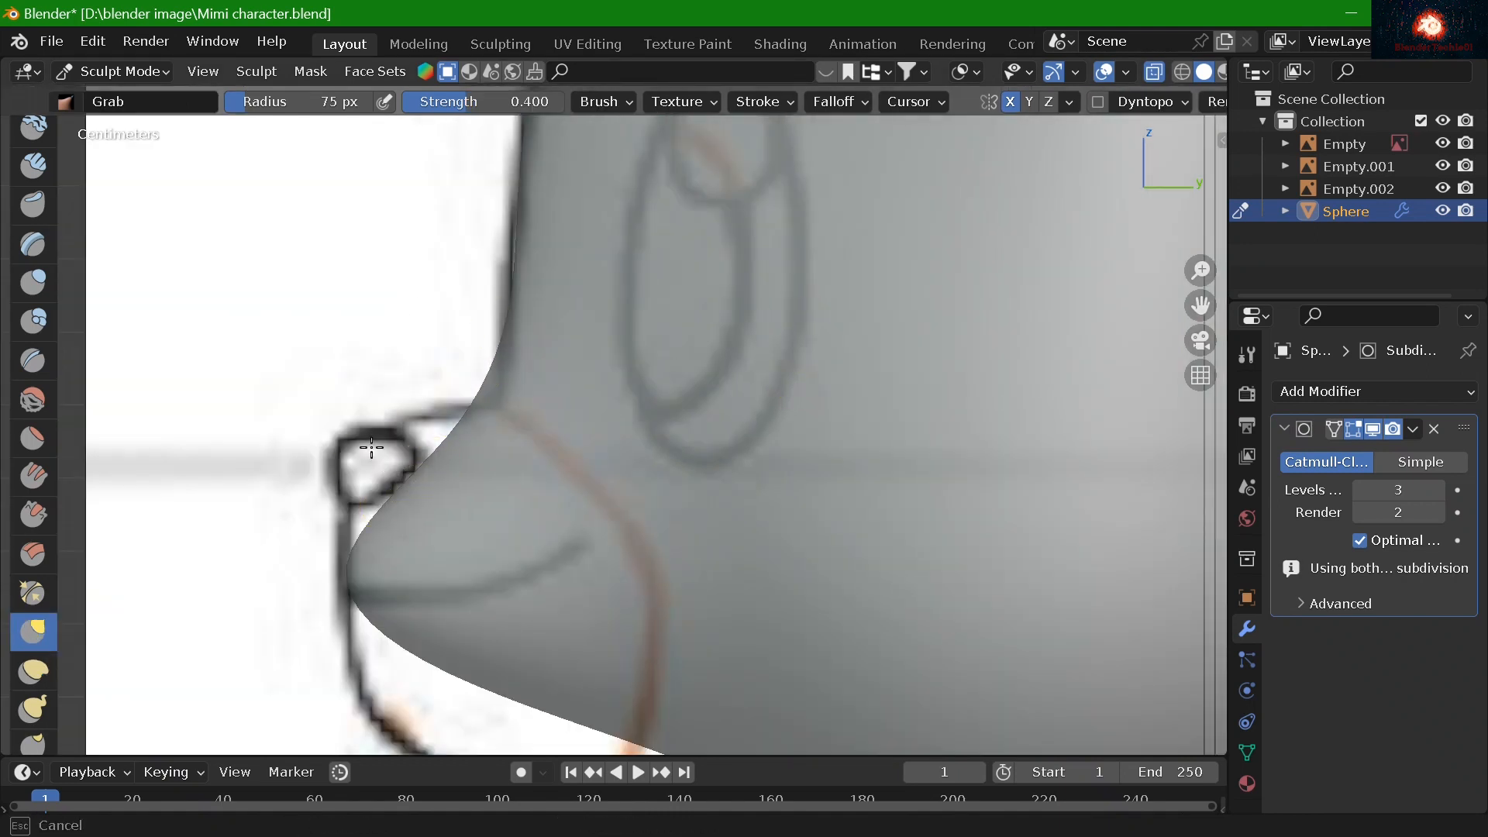
key(f)
click(425, 466)
drag(371, 448, 307, 445)
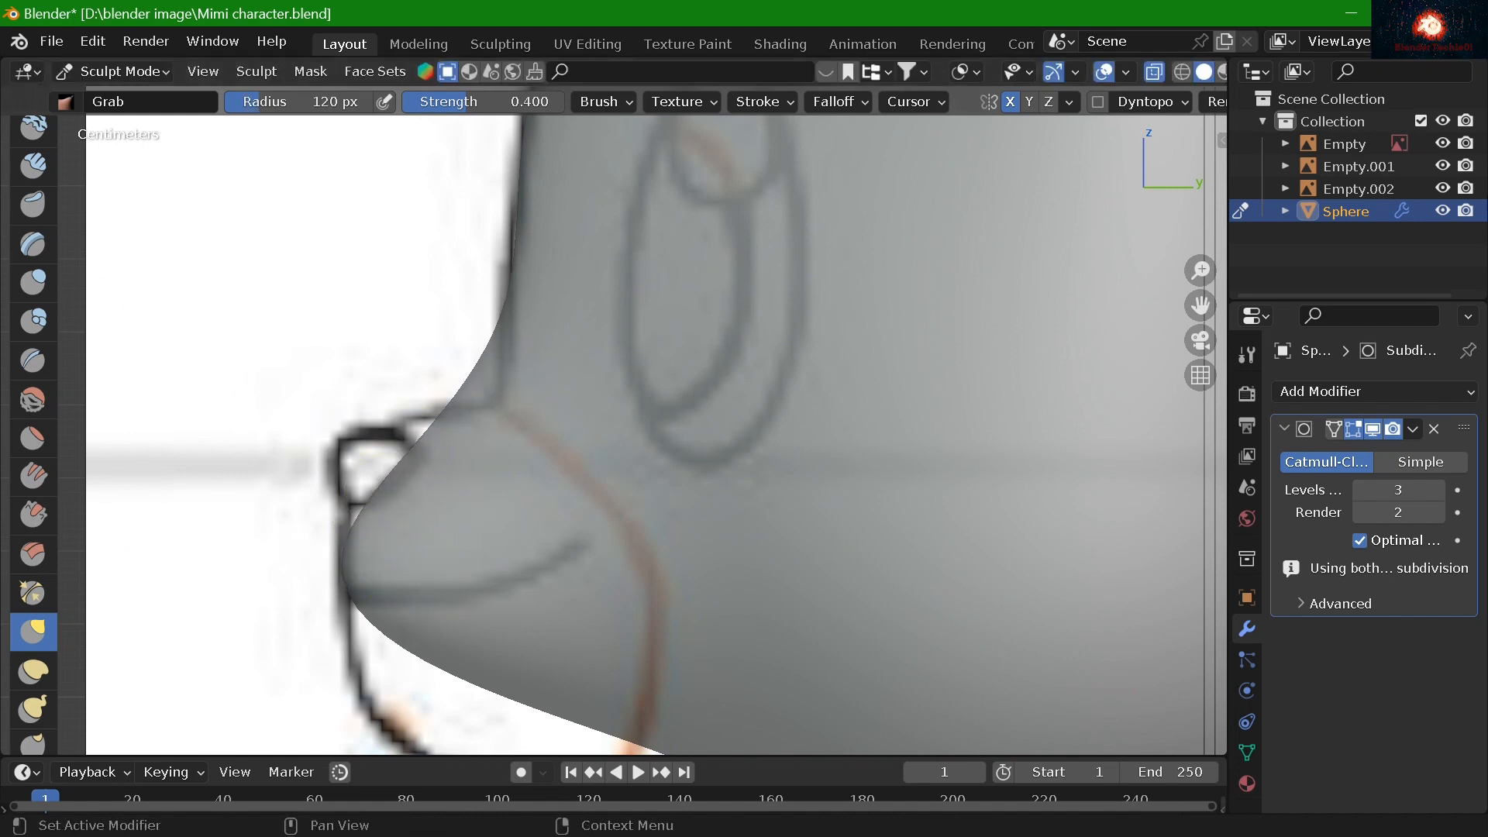
Grab the underside of the muzzle down to the reference jawline in side view
scroll(392, 467, down, 5)
key(KP_1)
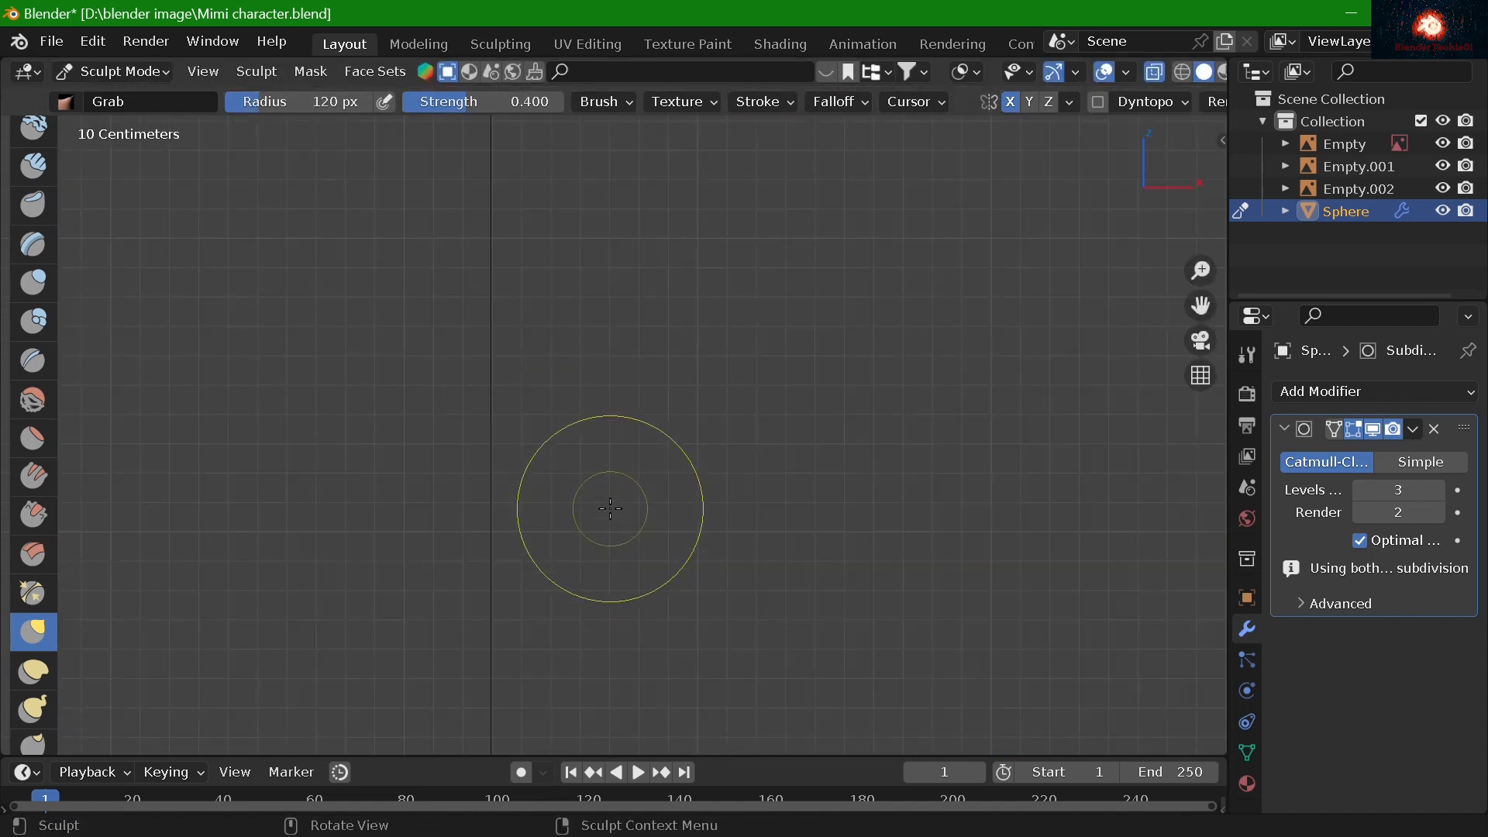
middle_drag(609, 505, 352, 525)
key(KP_3)
scroll(582, 389, up, 4)
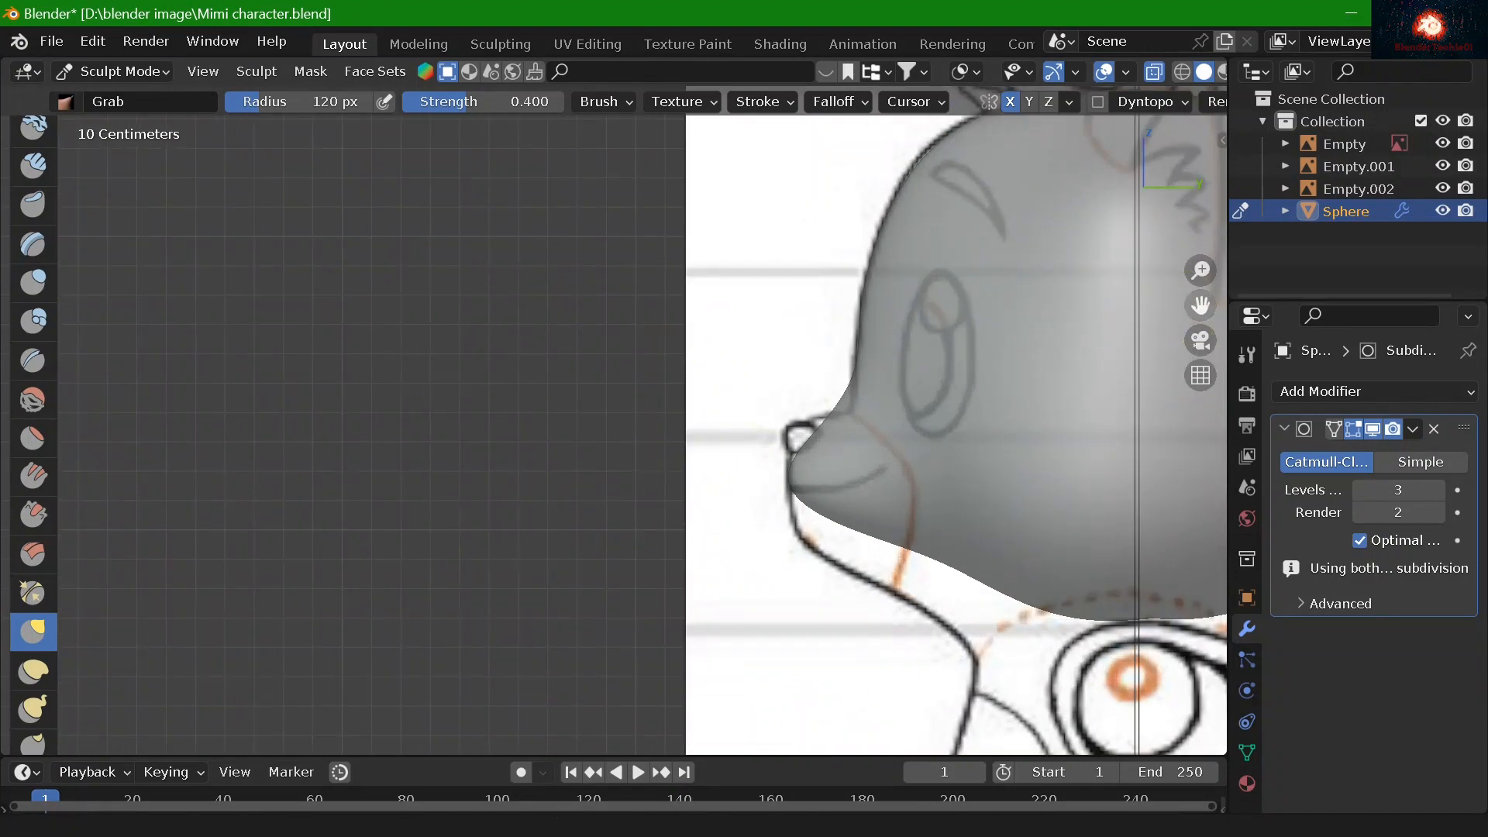
scroll(738, 566, down, 2)
mouse_move(713, 543)
mouse_down()
mouse_move(688, 522)
mouse_move(571, 687)
mouse_up()
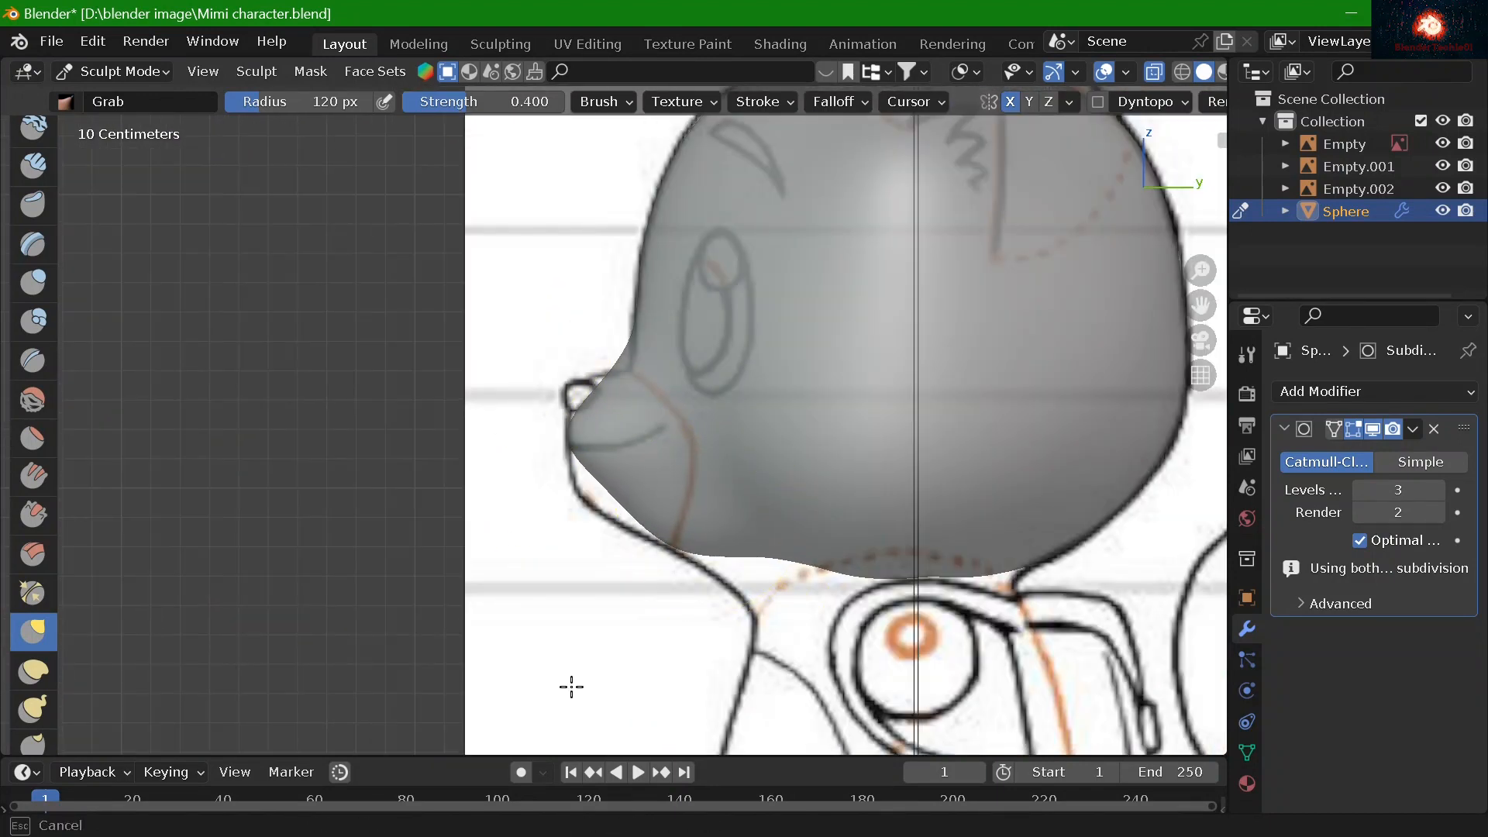
Grab the chin and lower front of the muzzle out to the reference outline, reducing the brush radius to 61 px
scroll(589, 558, up, 3)
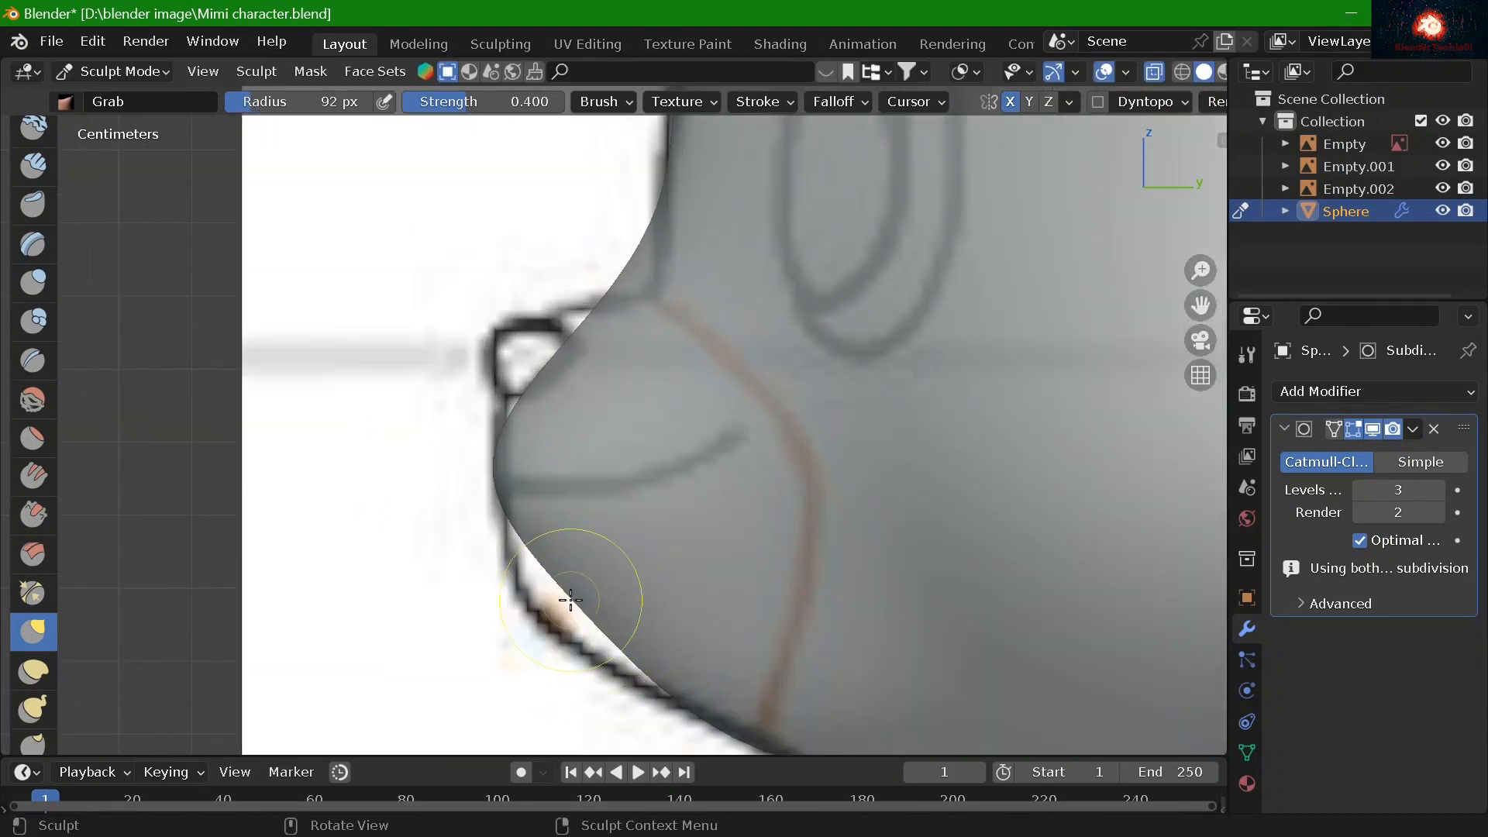
drag(558, 612, 402, 698)
key(f)
click(493, 648)
key(f)
click(560, 610)
scroll(597, 652, down, 2)
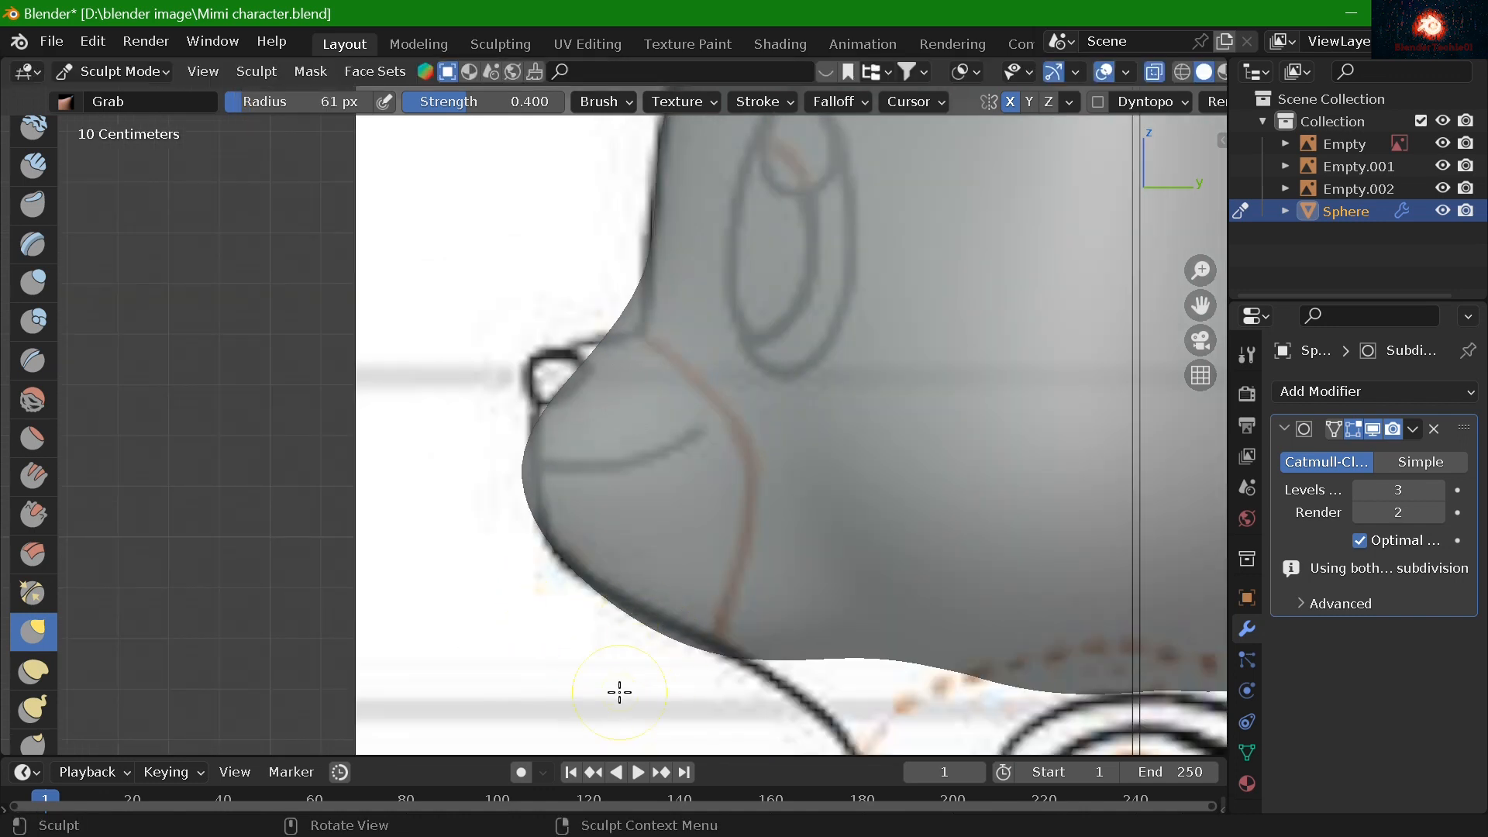
Select the head sphere again and return it to Sculpt Mode in the side view
middle_drag(632, 614, 734, 479)
key(KP_3)
scroll(734, 479, up, 3)
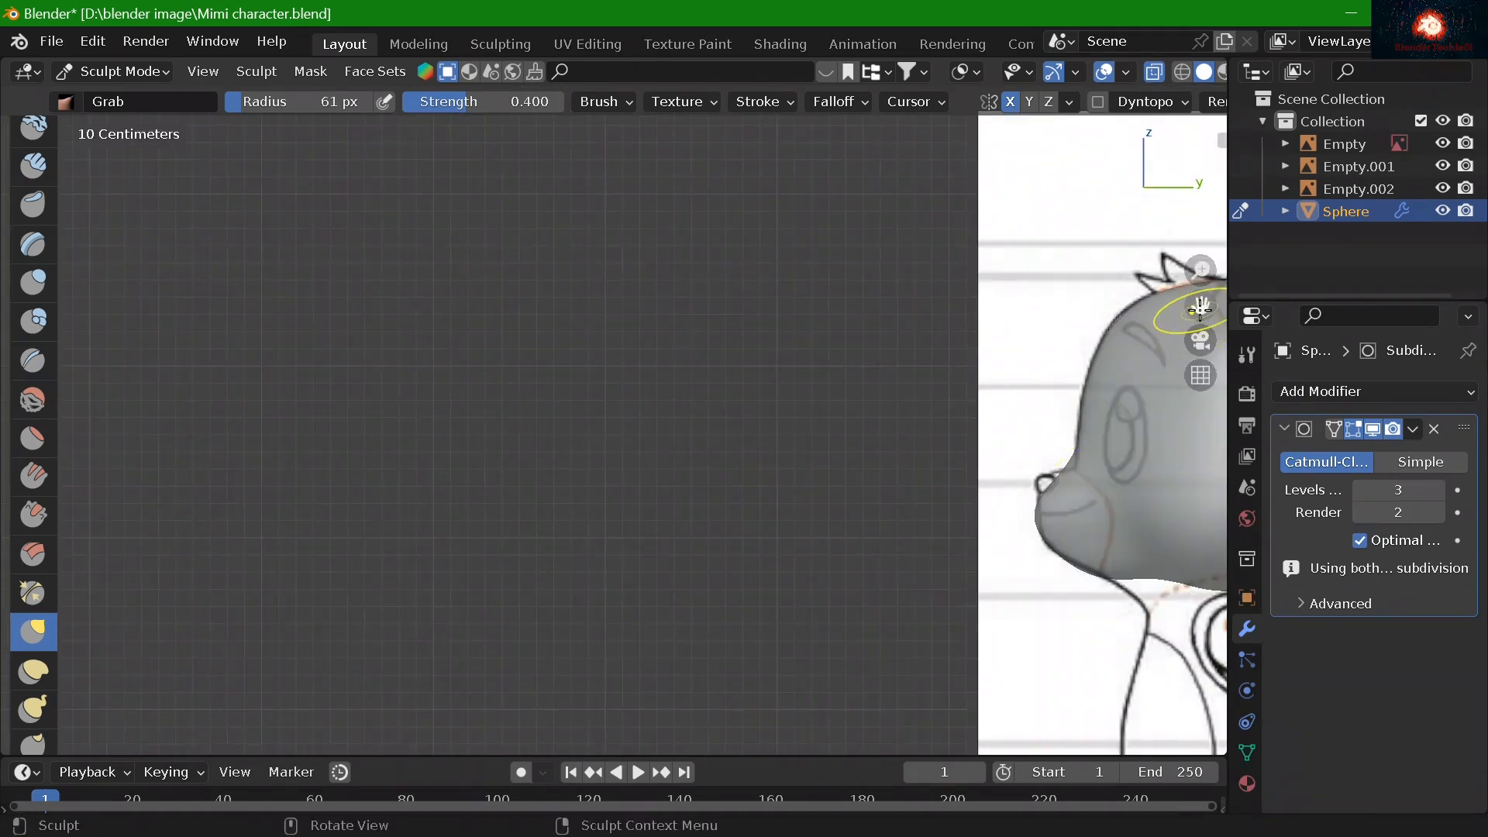
drag(1200, 306, 898, 276)
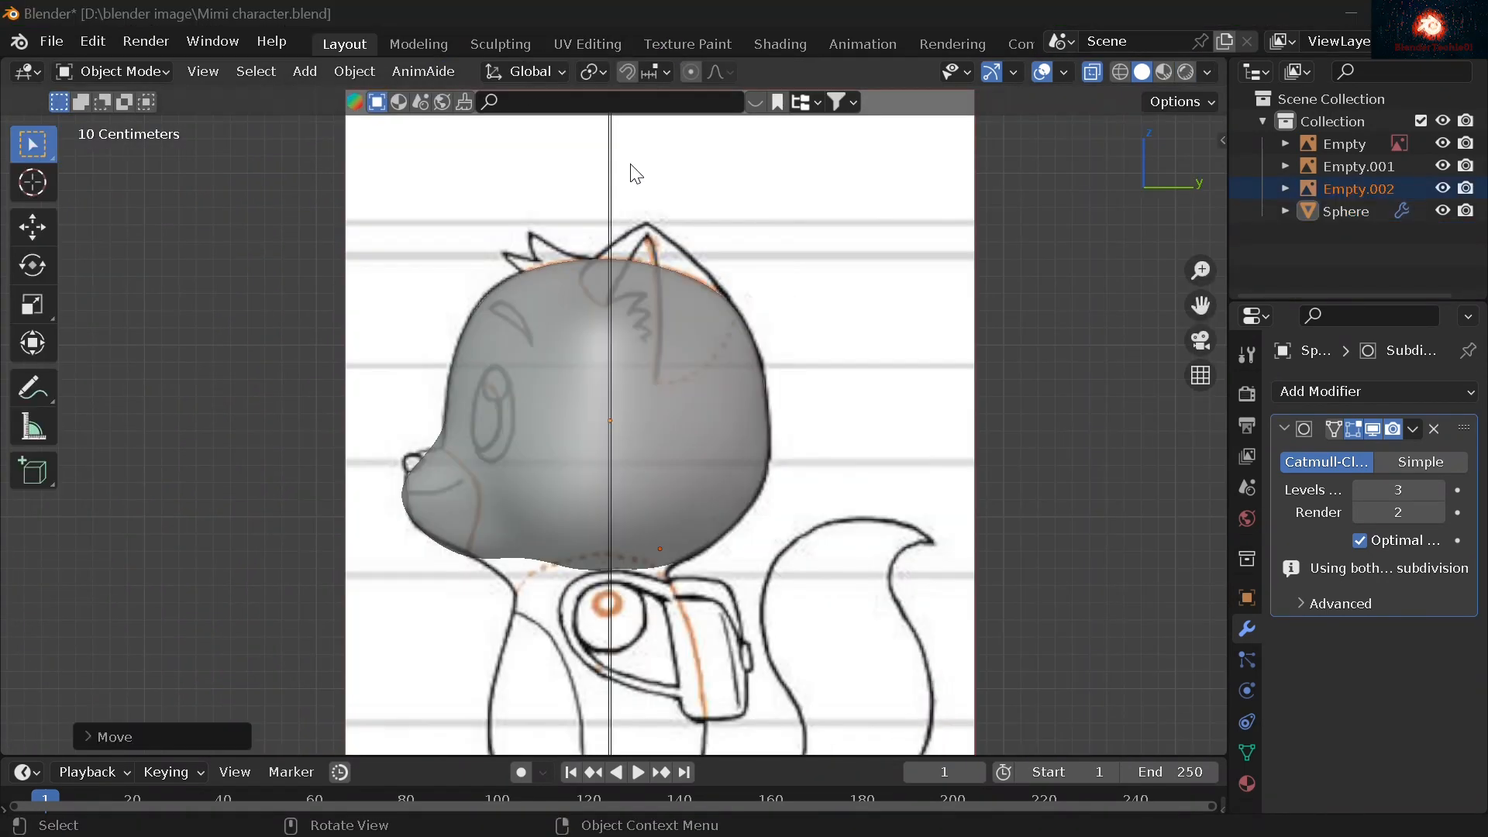
middle_drag(631, 173, 640, 518)
key(KP_3)
scroll(641, 518, up, 4)
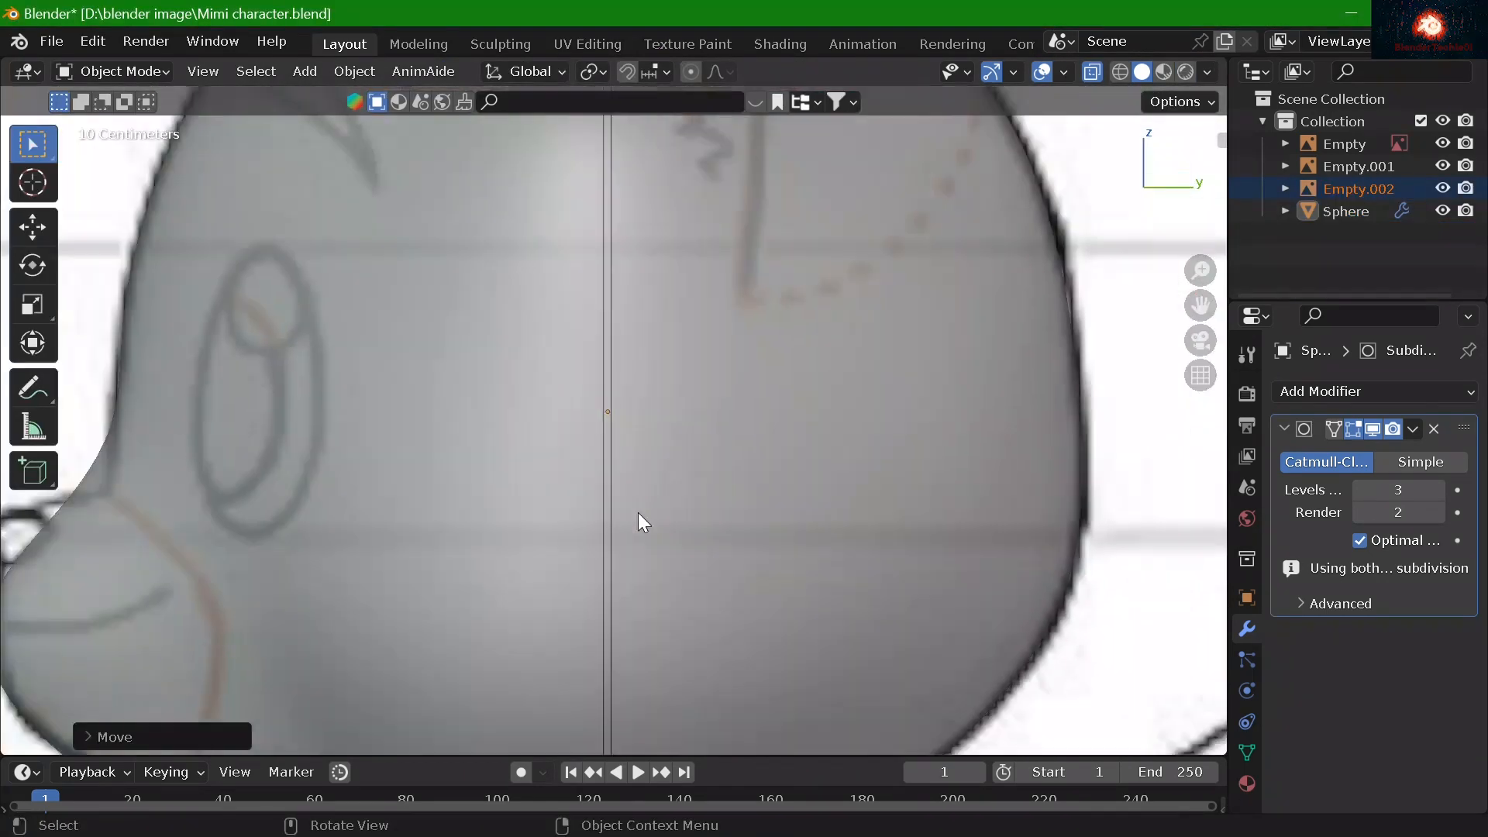
scroll(640, 518, down, 1)
shift+middle_drag(758, 434, 753, 434)
click(1347, 213)
click(124, 72)
click(124, 143)
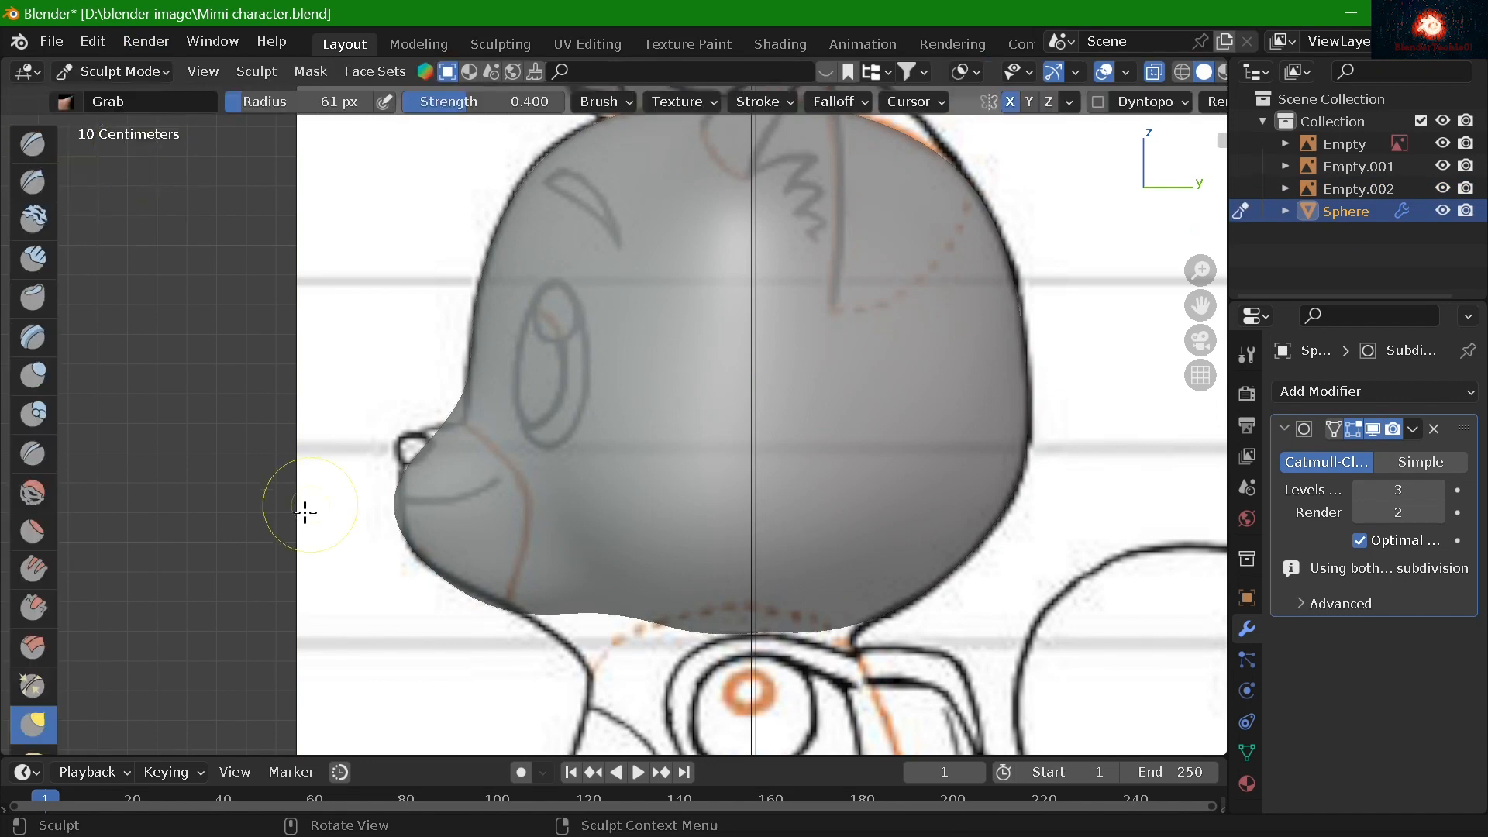
Try to pull the muzzle's nose area upward with the Snake Hook brush
scroll(34, 620, down, 2)
click(34, 707)
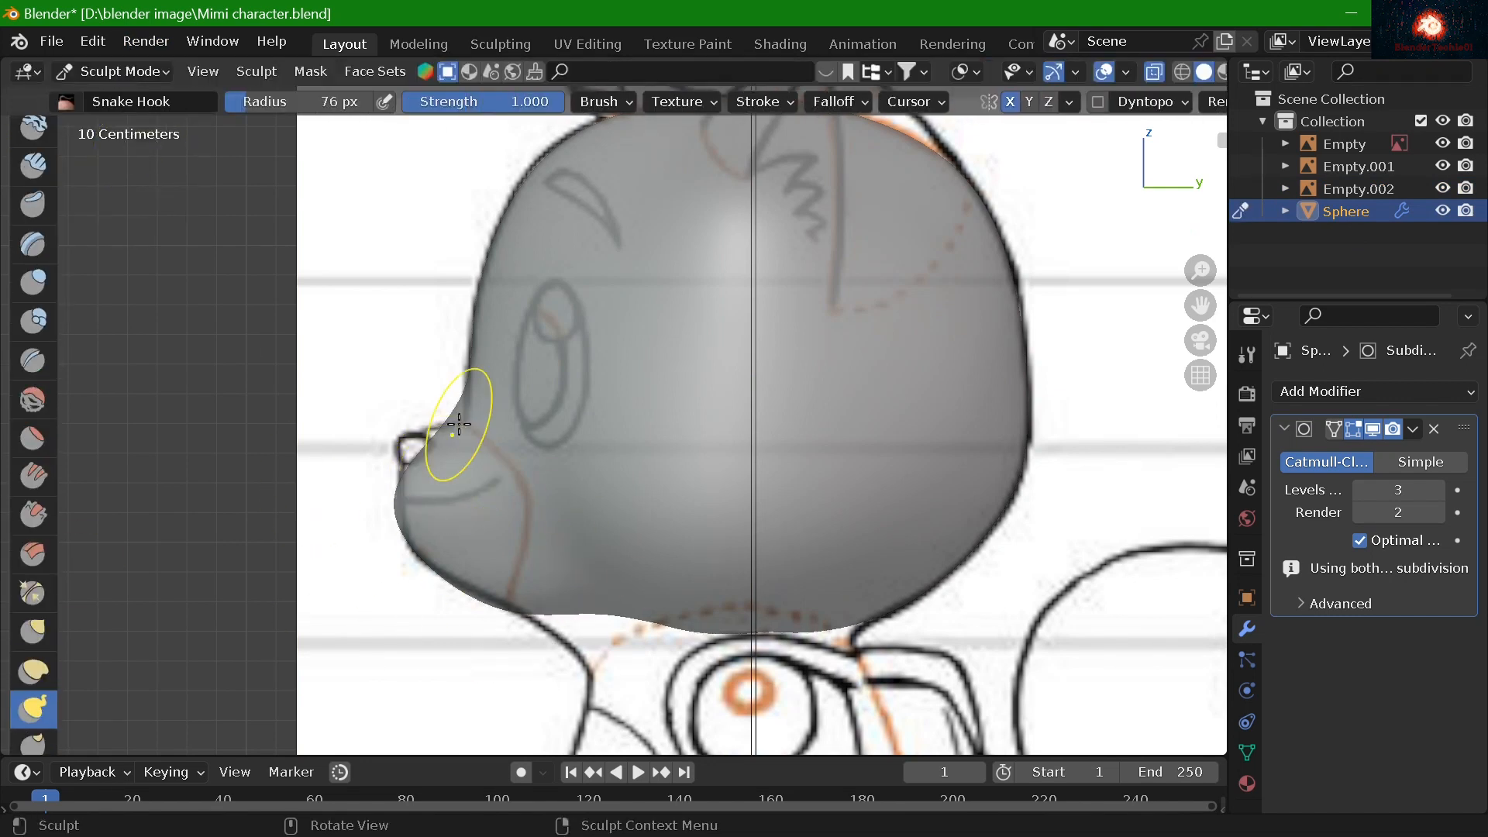
mouse_move(418, 443)
mouse_down()
mouse_move(404, 450)
mouse_move(371, 370)
mouse_move(404, 419)
mouse_up()
scroll(481, 496, up, 4)
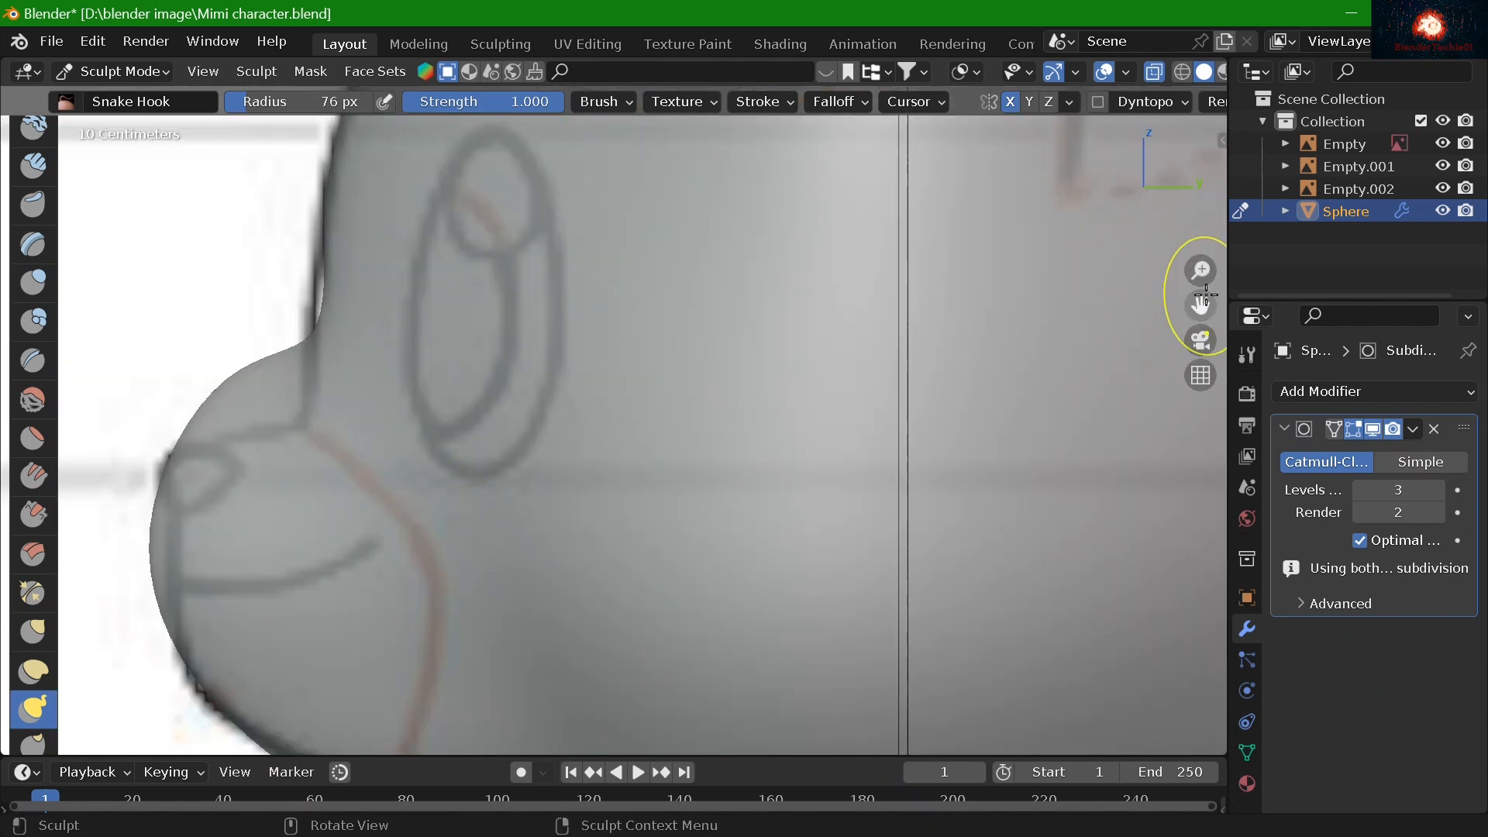
drag(1201, 304, 1299, 278)
scroll(738, 412, down, 4)
key(ctrl+z)
key(ctrl+z)
Switch to the Grab brush and pull the muzzle's tip up to the nose outline, using a 92 px radius
click(35, 629)
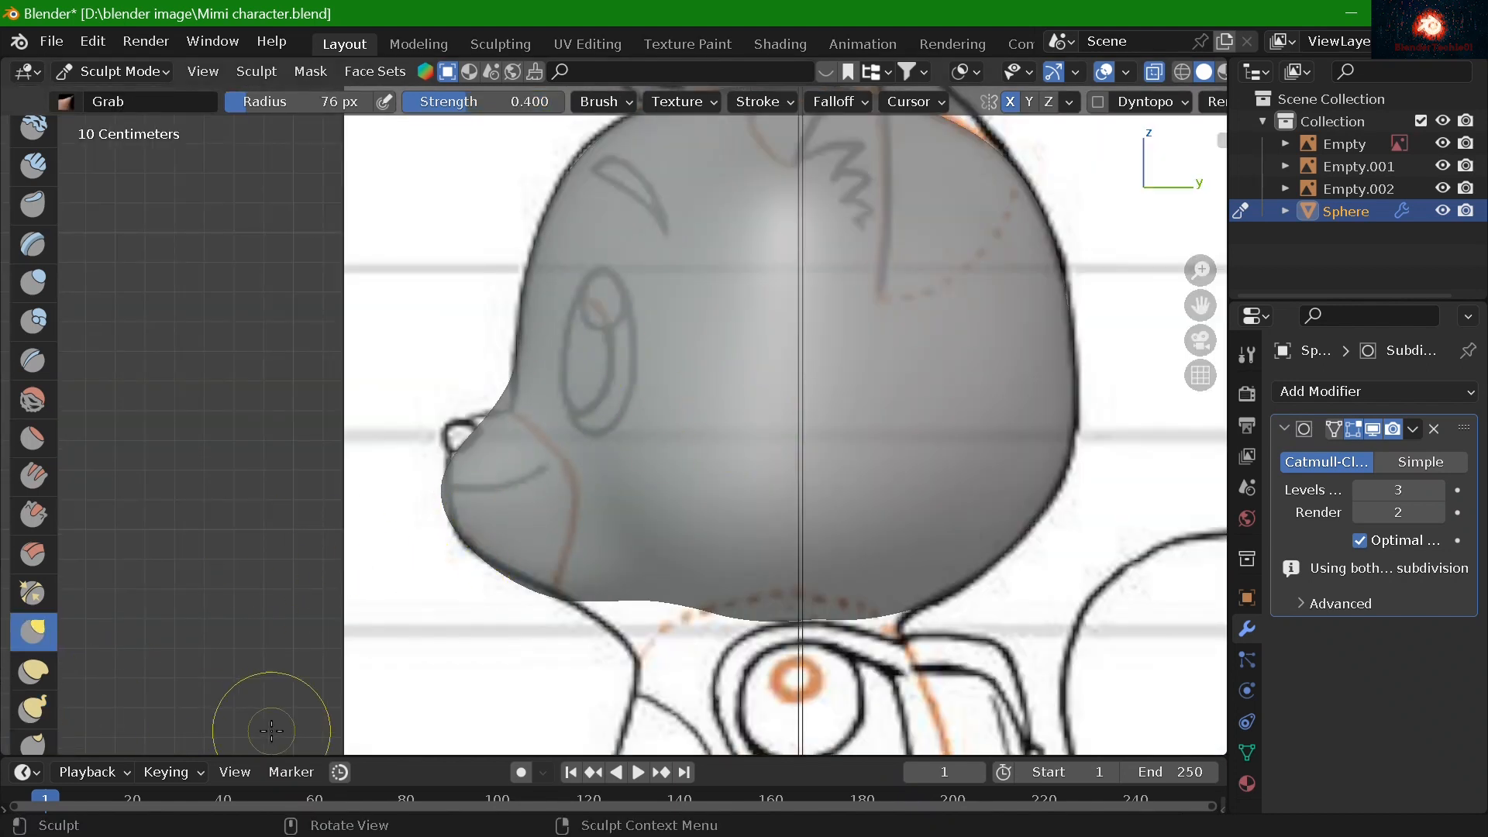
drag(456, 504, 497, 331)
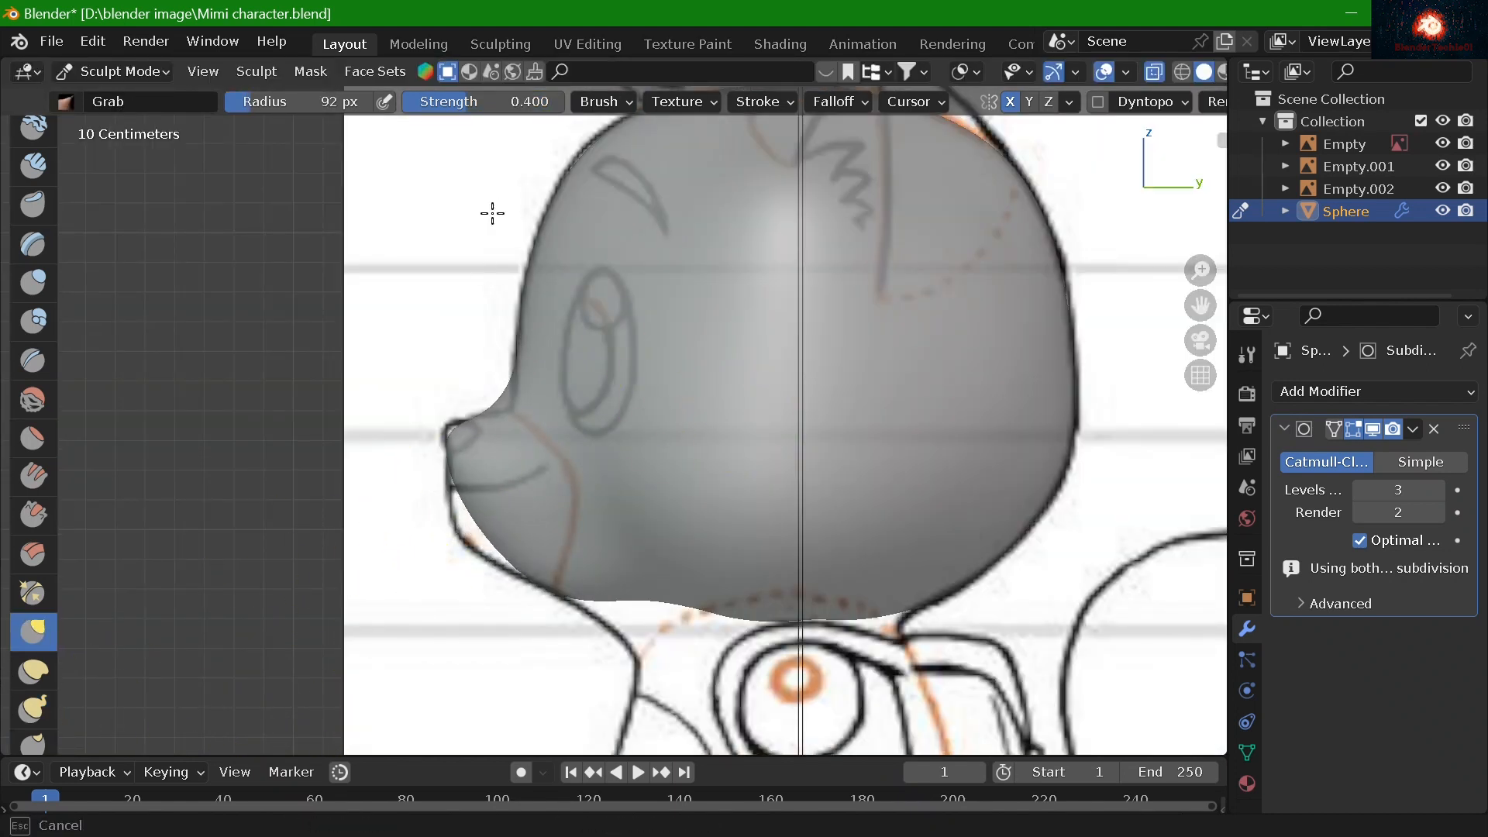
mouse_move(472, 164)
mouse_down()
mouse_move(435, 595)
mouse_move(461, 535)
mouse_up()
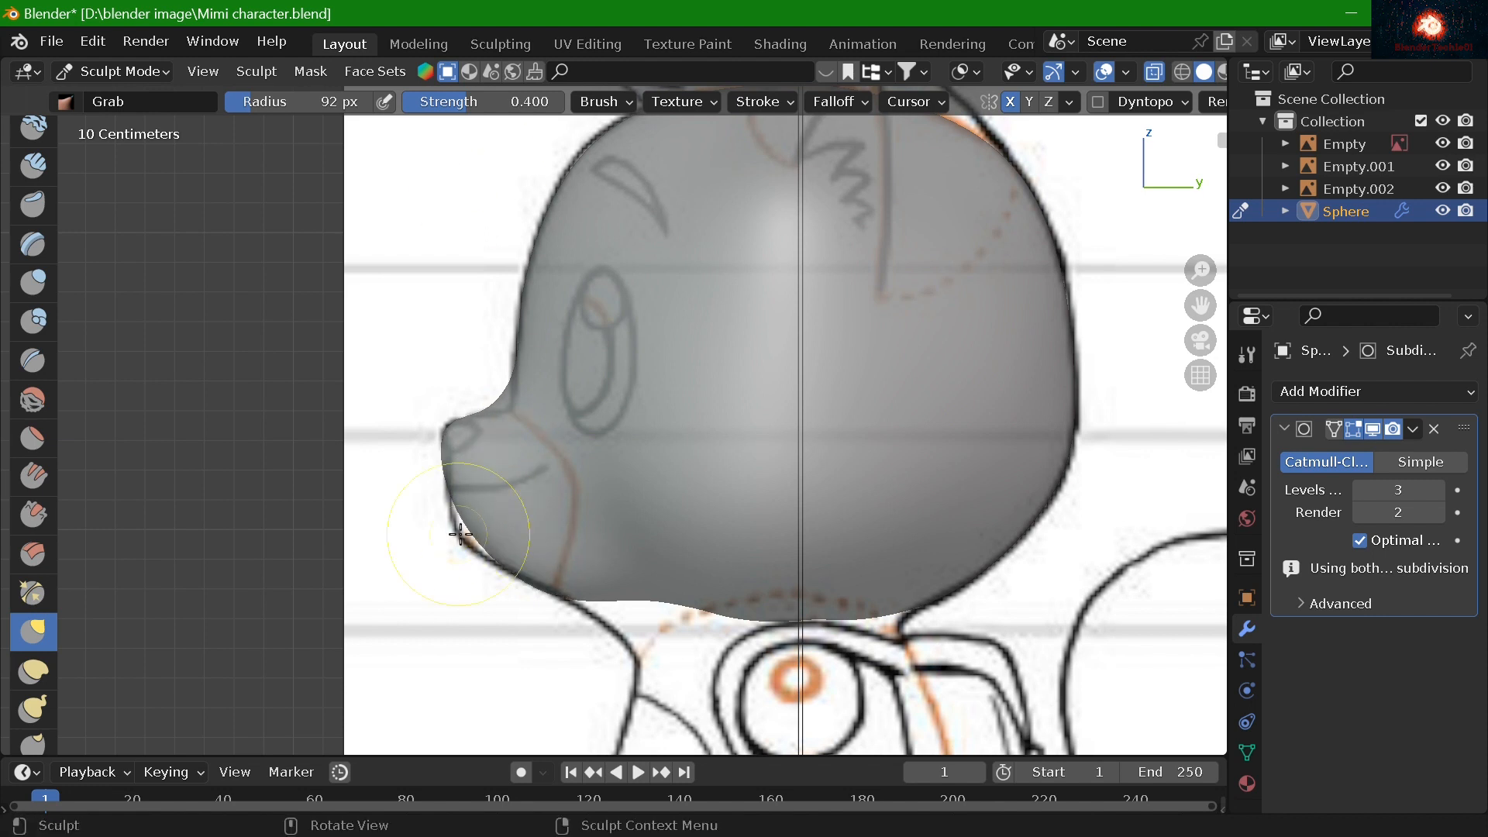
Grab the crease between forehead and muzzle inward until it follows the reference profile
drag(1201, 270, 1189, 253)
drag(1201, 305, 1314, 358)
drag(1201, 270, 1198, 233)
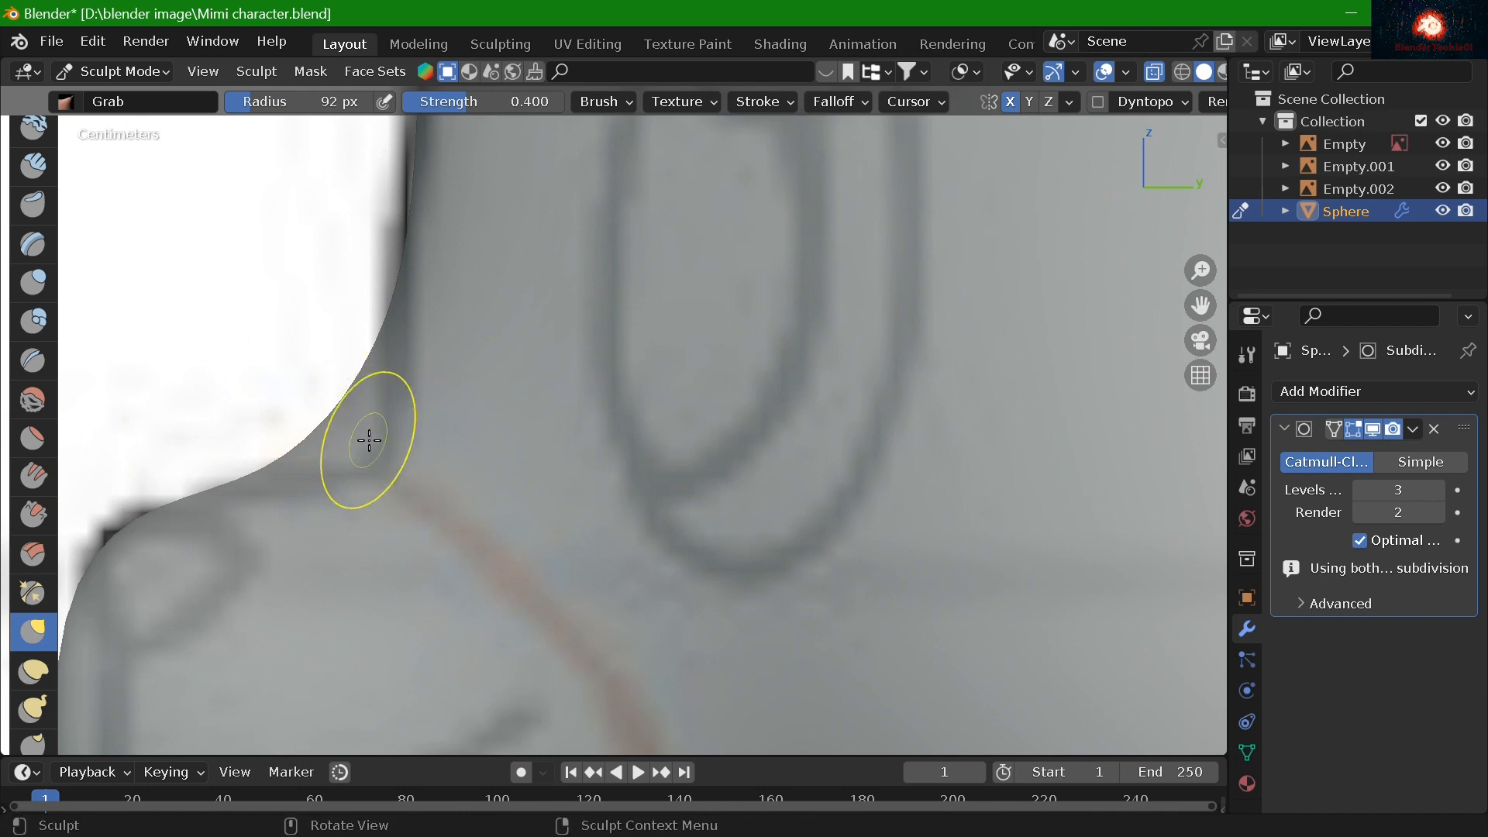
drag(378, 318, 426, 527)
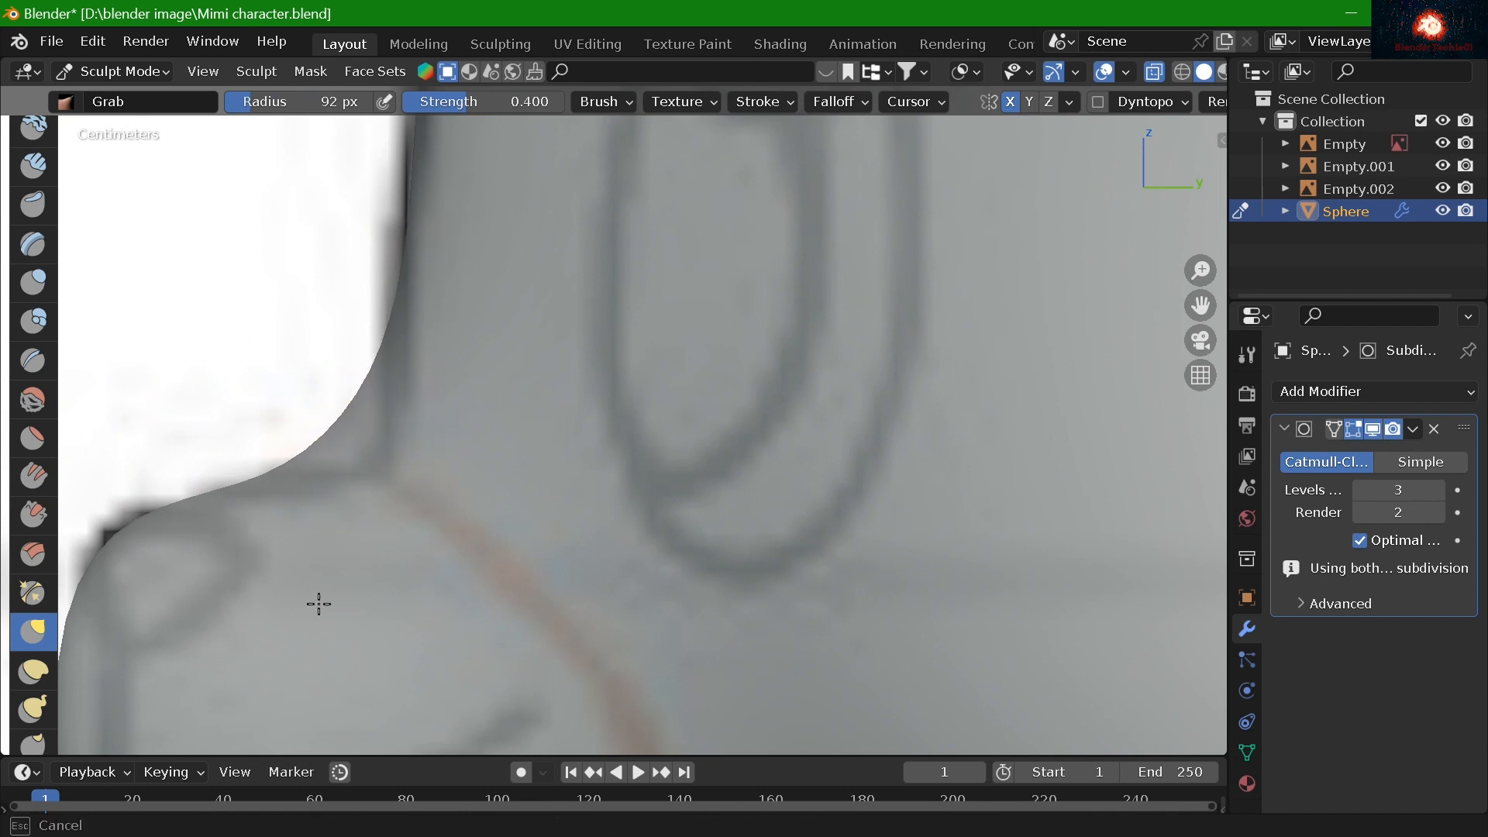
drag(319, 604, 321, 599)
mouse_move(322, 443)
middle_down()
mouse_move(409, 496)
mouse_move(428, 465)
middle_up()
drag(332, 422, 541, 413)
Adjust the front of the muzzle toward the side reference outline with the Grab brush
scroll(478, 471, down, 3)
key(KP_3)
scroll(388, 462, up, 2)
scroll(434, 480, down, 4)
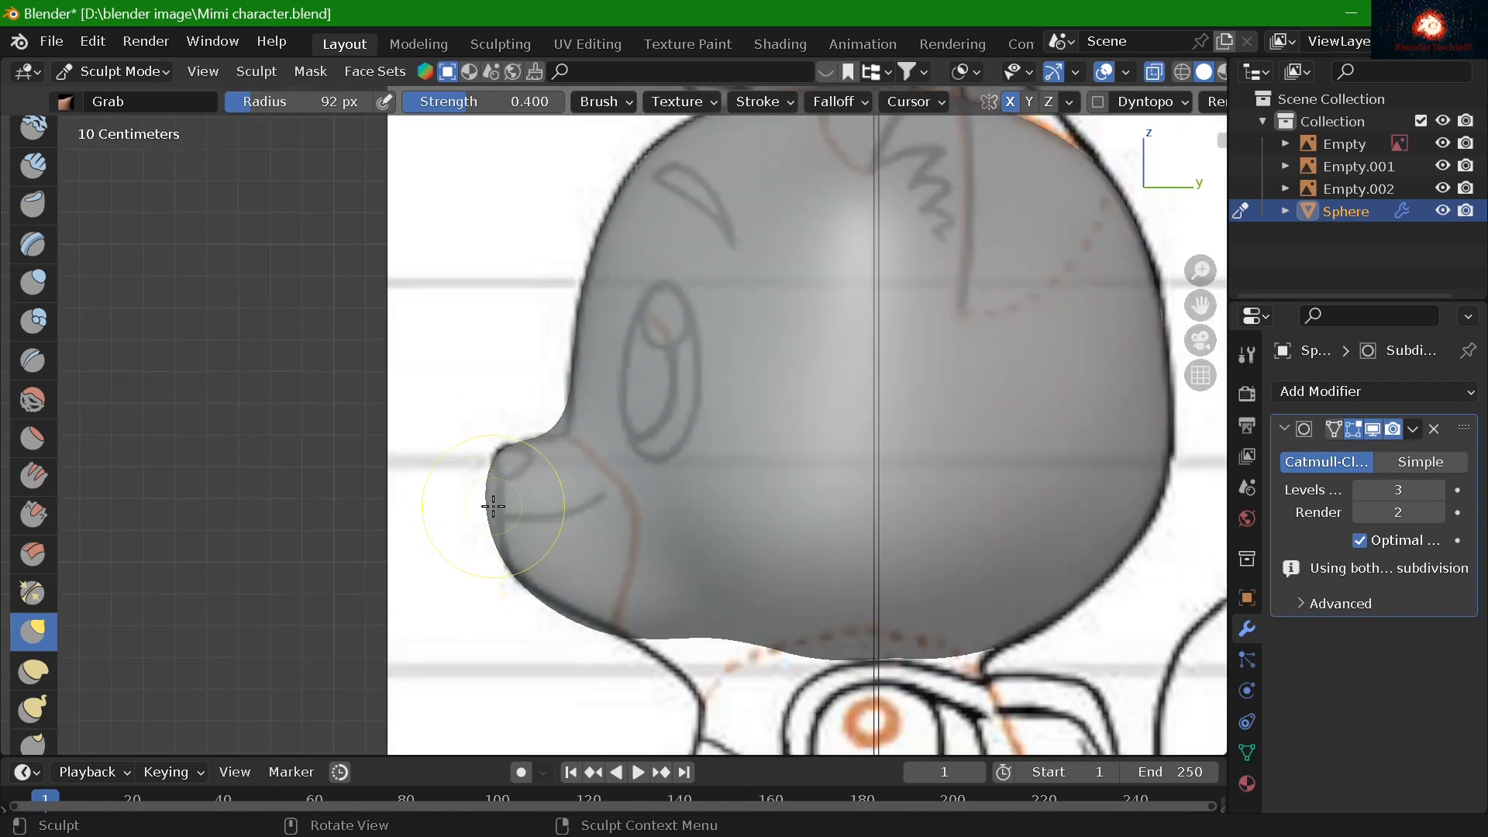
scroll(493, 507, up, 2)
scroll(43, 351, down, 1)
scroll(1104, 382, down, 8)
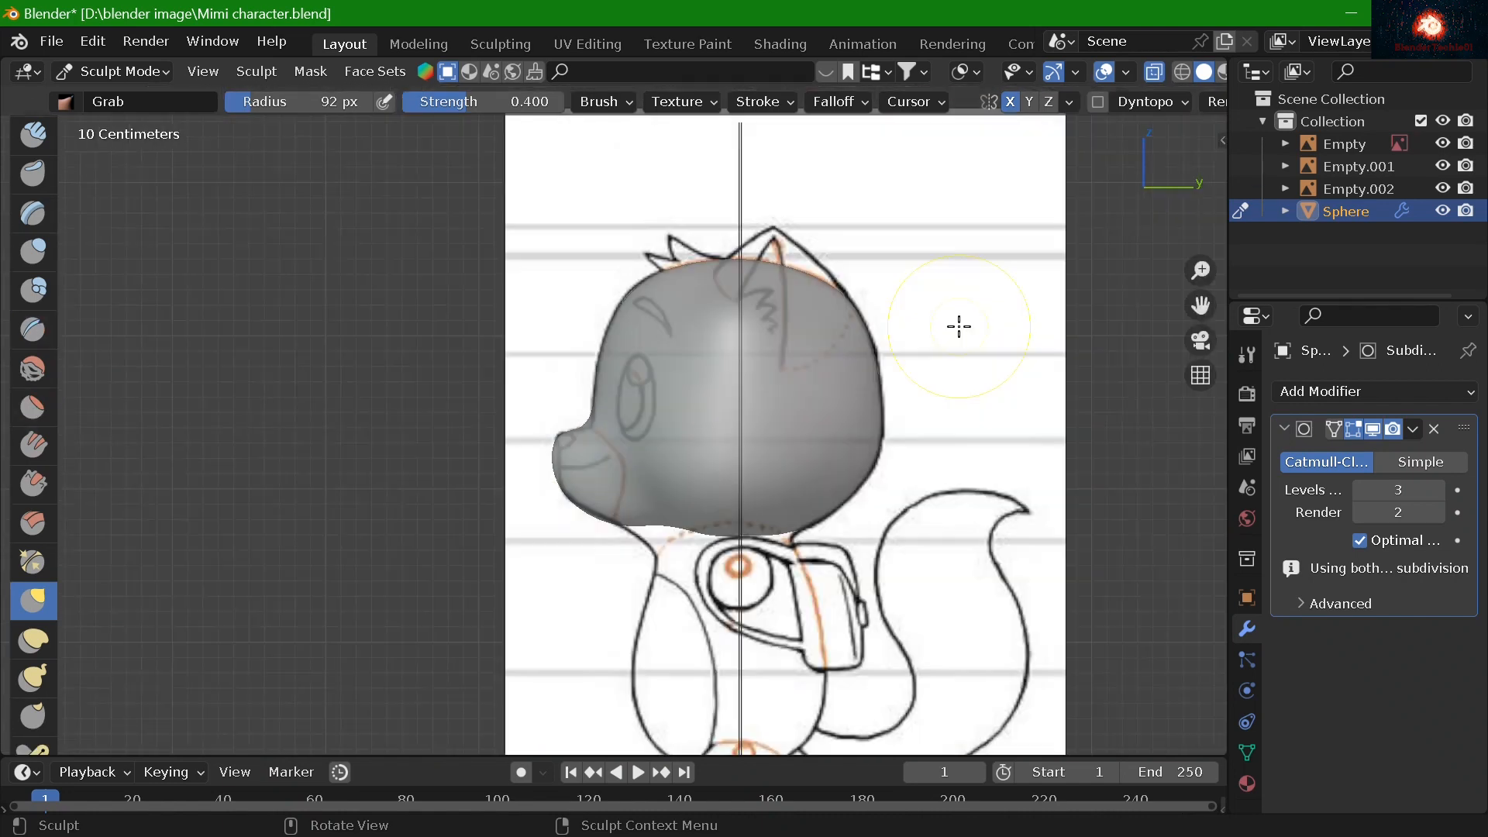
scroll(890, 393, up, 3)
drag(577, 553, 659, 448)
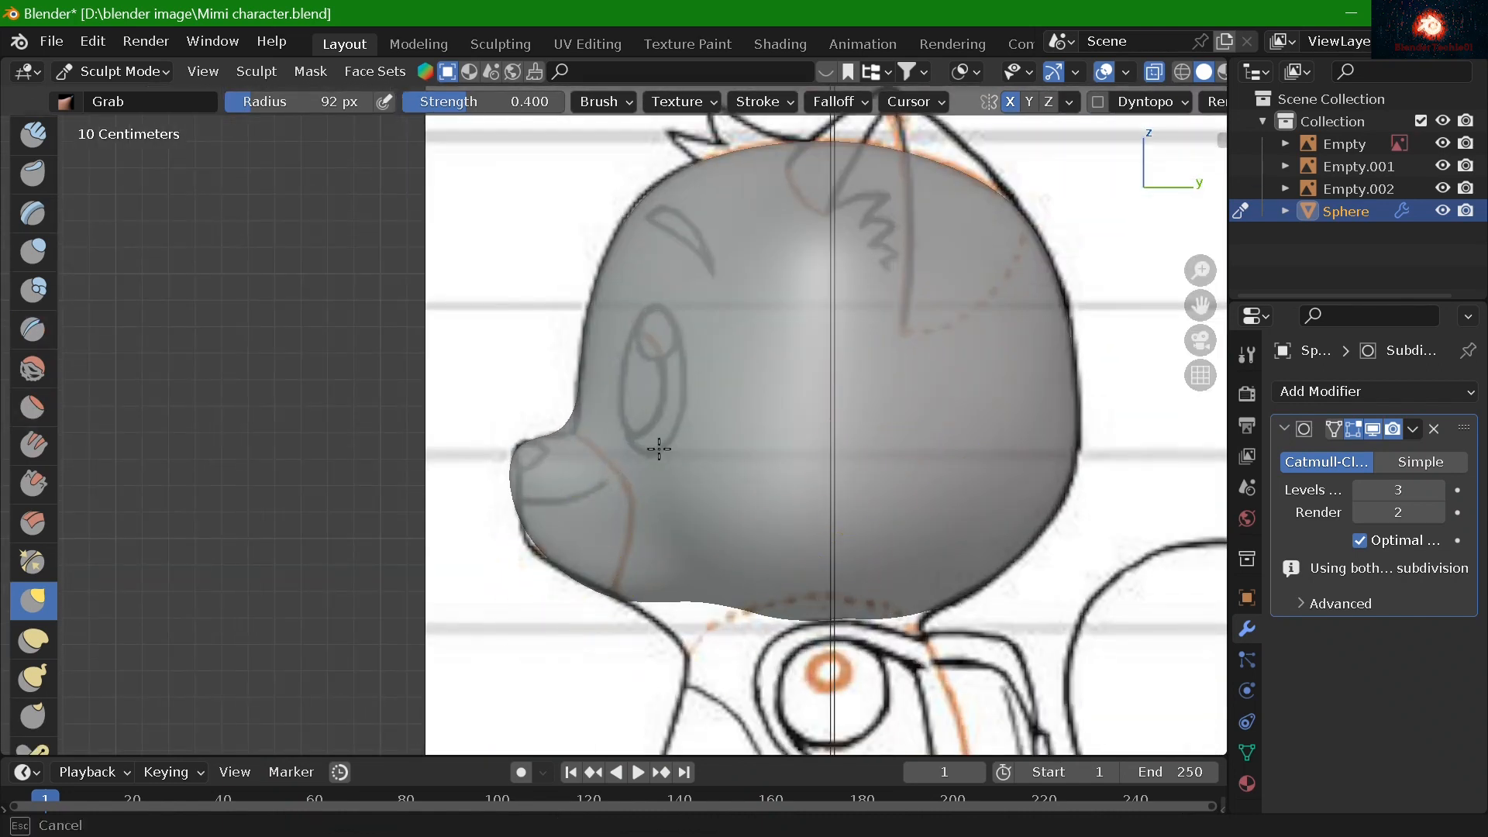
Switch to the Snake Hook brush, shrink its radius and refine the muzzle's nose tip and upper slope
key(k)
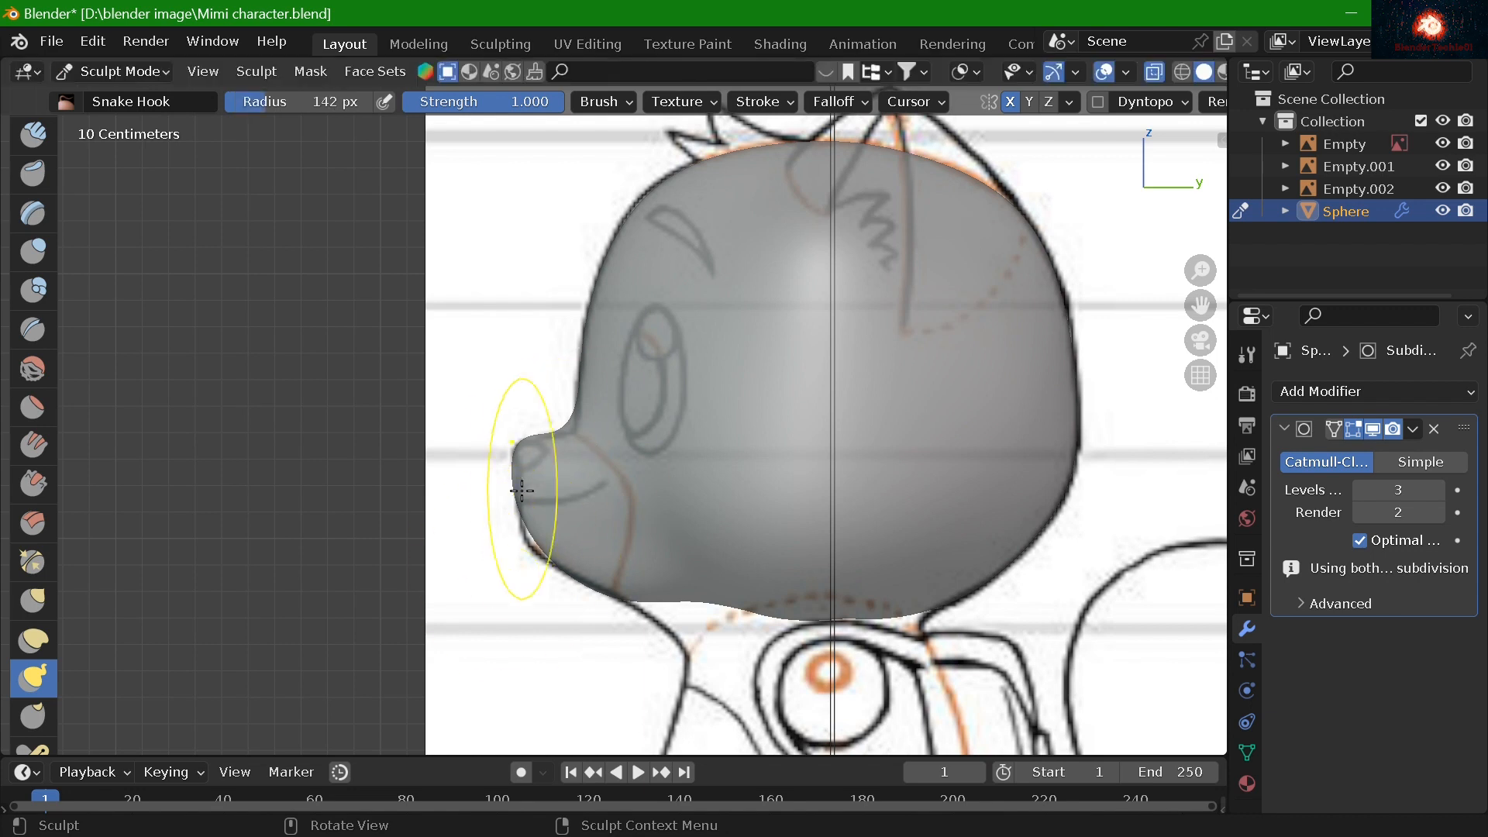
key(f)
click(519, 458)
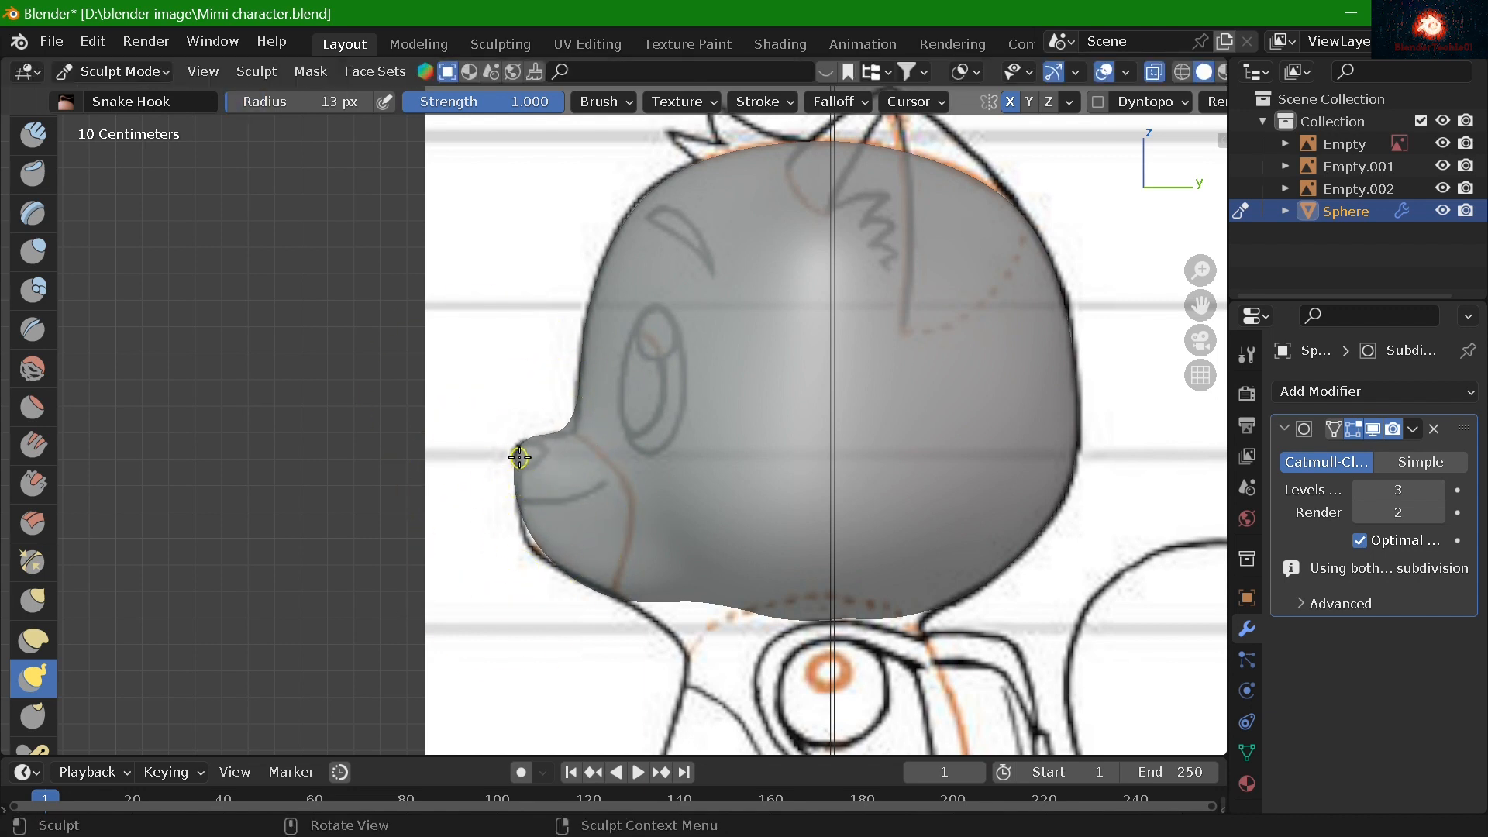
scroll(576, 546, up, 5)
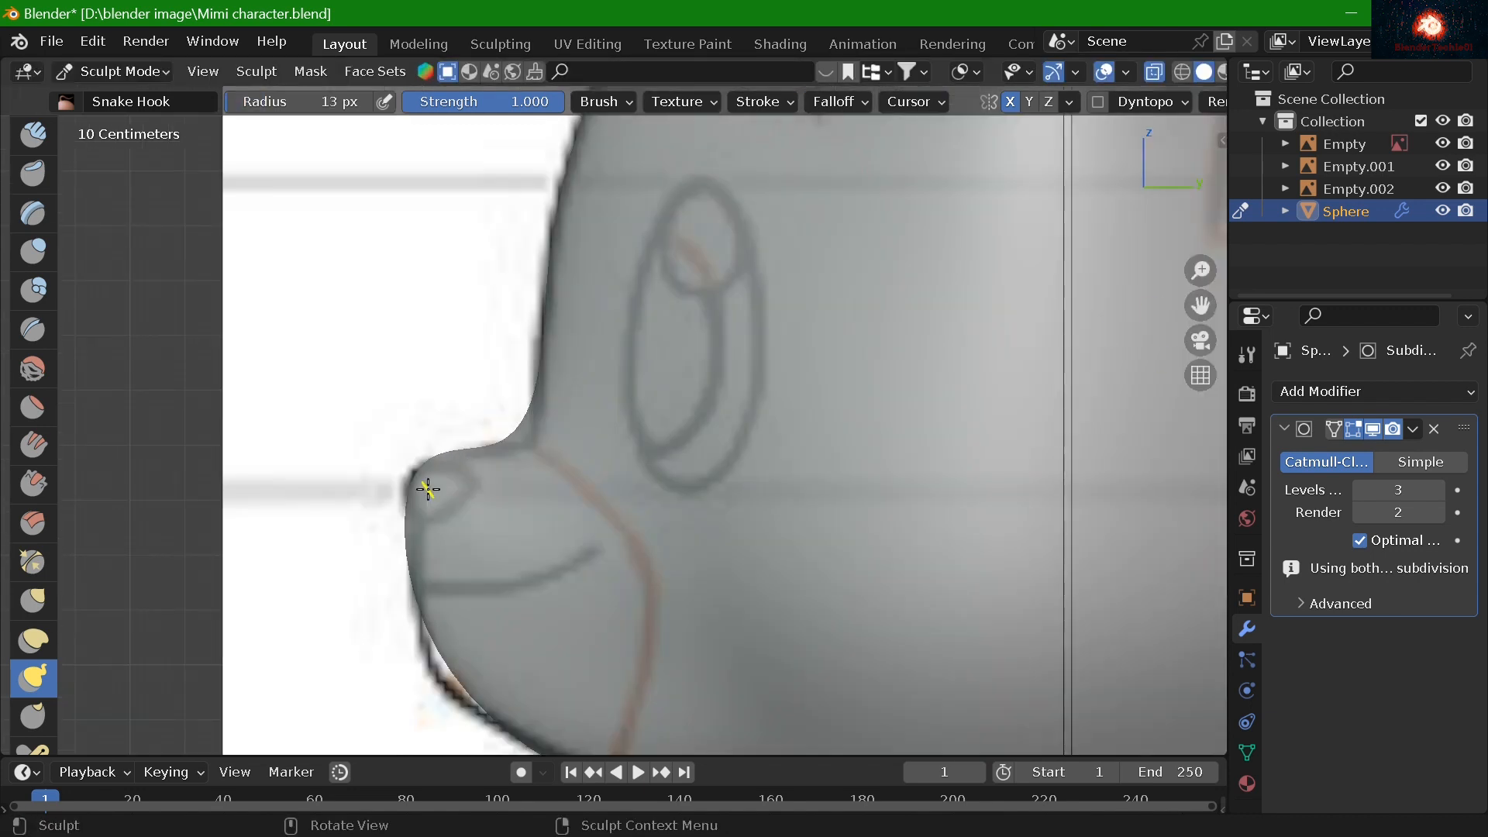
key(f)
click(430, 477)
mouse_move(440, 462)
mouse_down()
mouse_move(534, 427)
mouse_move(513, 450)
mouse_up()
Try to reshape the lower forehead above the muzzle with the Snake Hook brush at a 143 px radius
key(f)
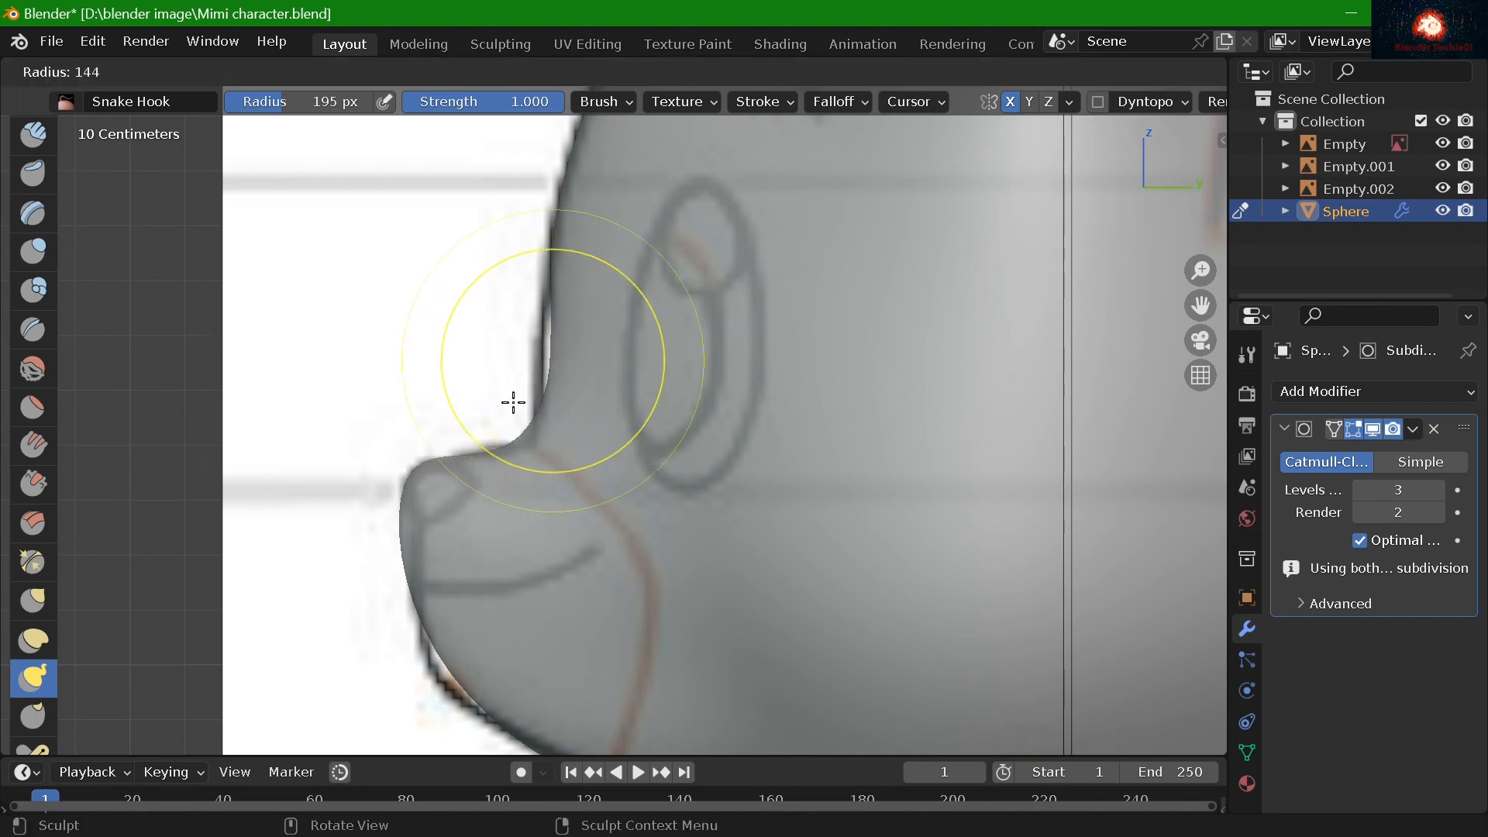
click(512, 402)
drag(563, 329, 543, 341)
key(ctrl+z)
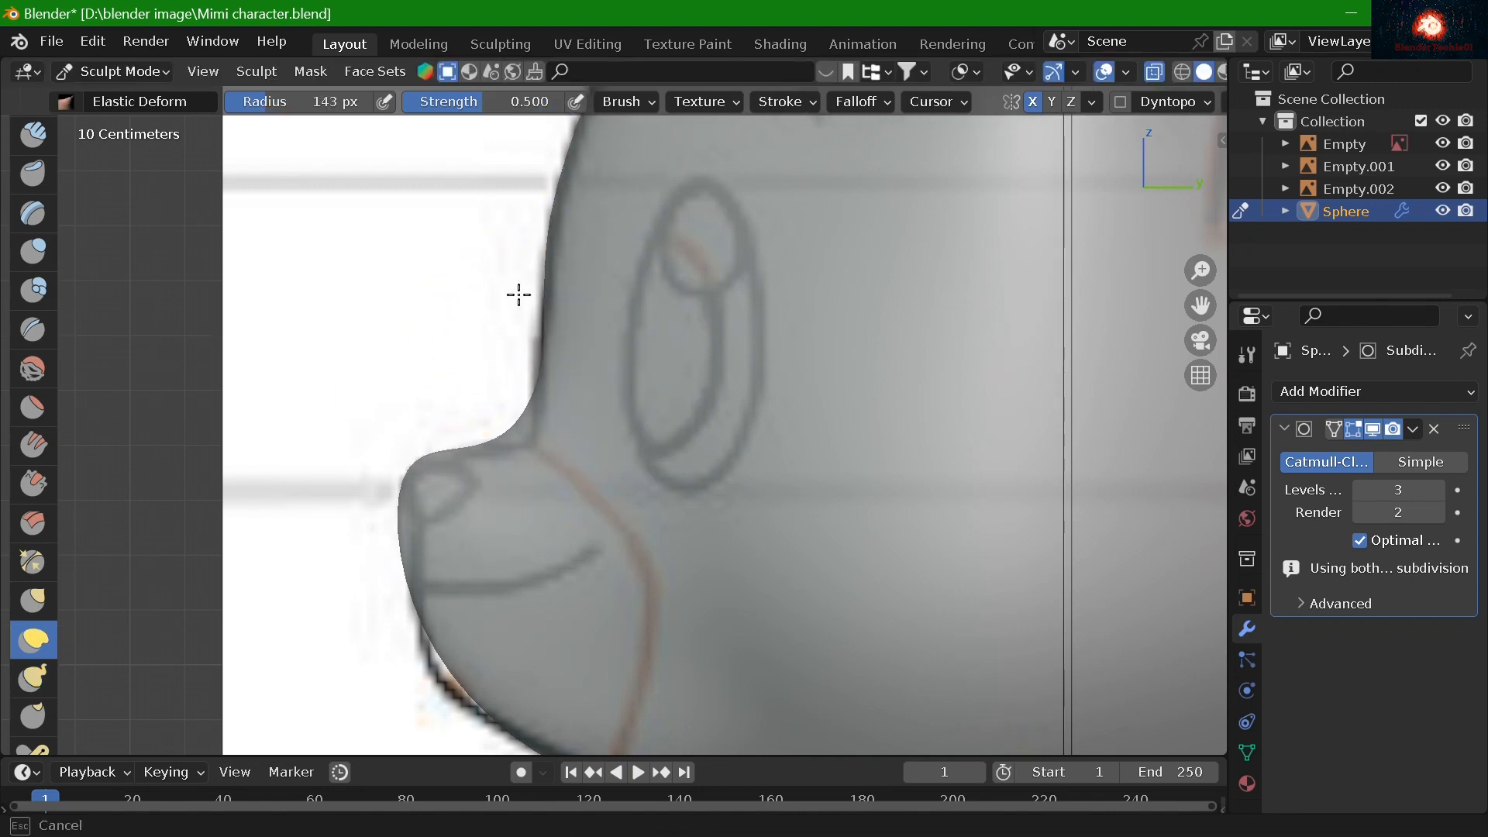
Try to pull the muzzle's lower front to the reference outline with the Elastic Deform brush, reducing its radius to 33 px
scroll(698, 449, down, 5)
scroll(575, 493, up, 8)
scroll(481, 558, down, 6)
mouse_move(717, 666)
shift+middle_down()
mouse_move(686, 635)
mouse_move(667, 543)
shift+middle_up()
scroll(667, 543, up, 3)
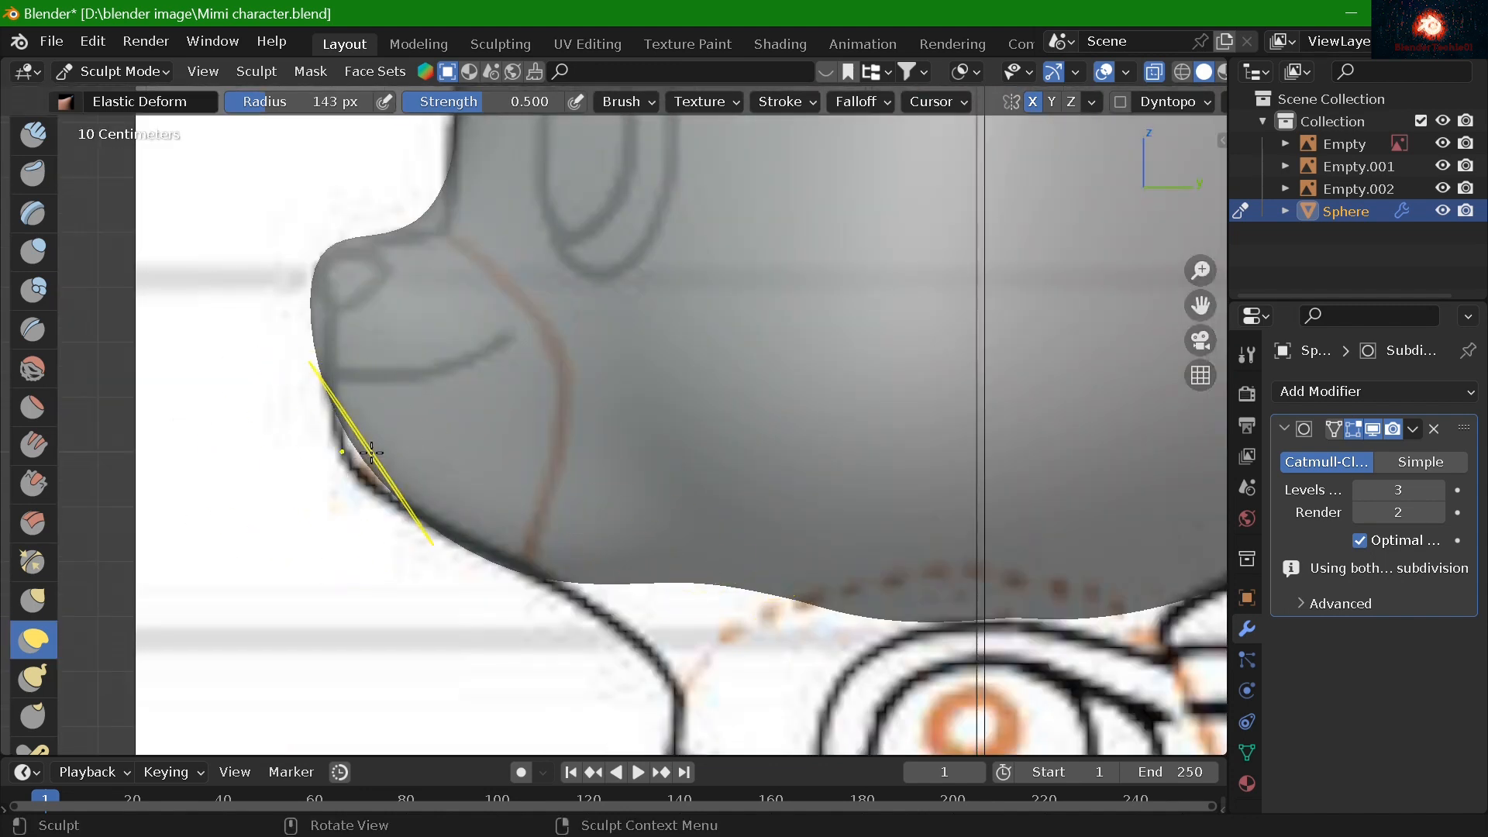
drag(372, 453, 371, 469)
key(ctrl+z)
key(f)
click(374, 533)
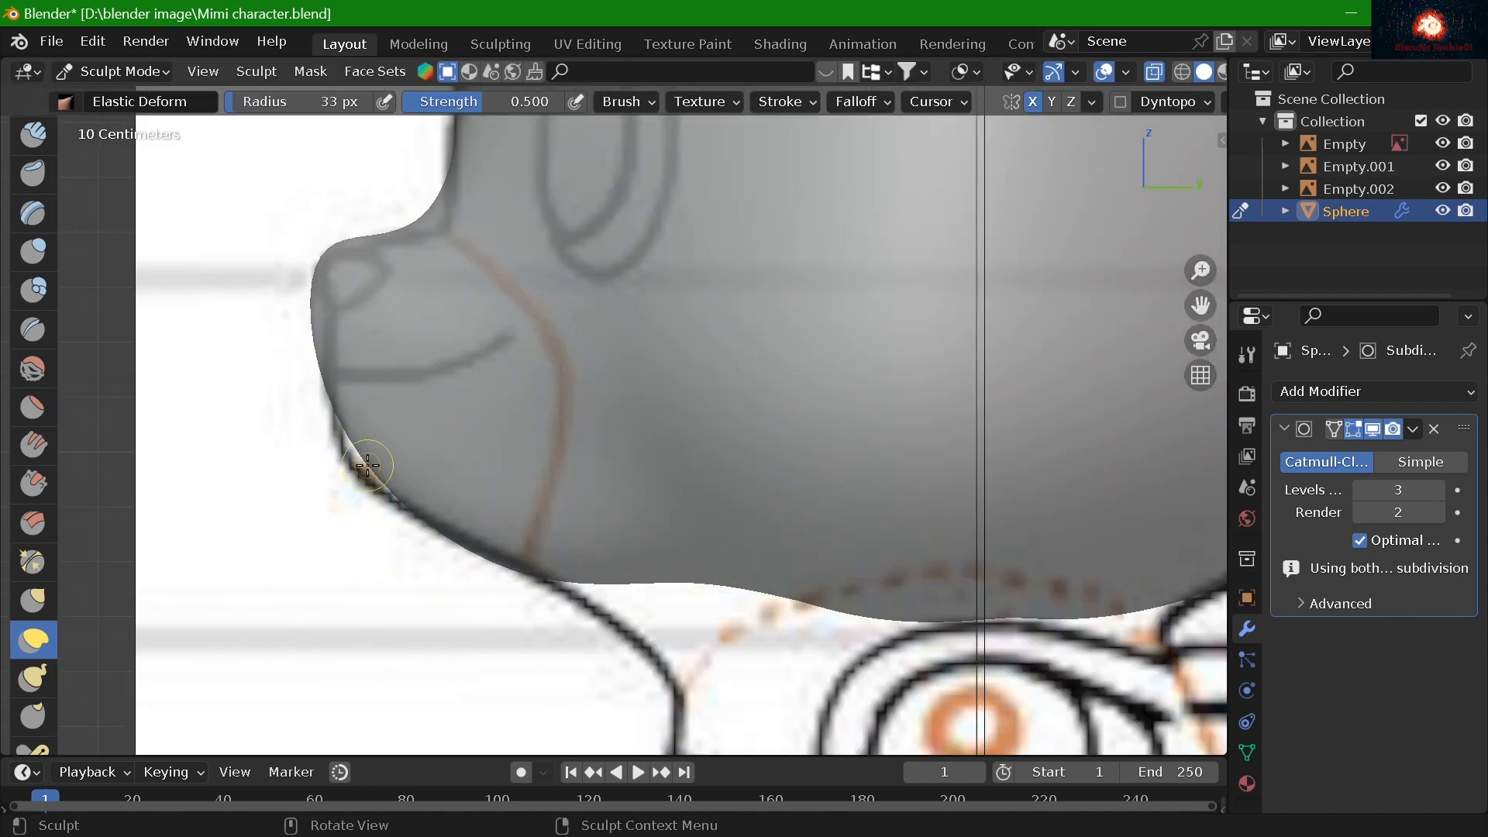
drag(384, 482, 364, 506)
key(ctrl+z)
Pull the muzzle's lower front out to the reference outline with the Snake Hook brush at a 72 px radius
click(33, 682)
scroll(33, 688, down, 2)
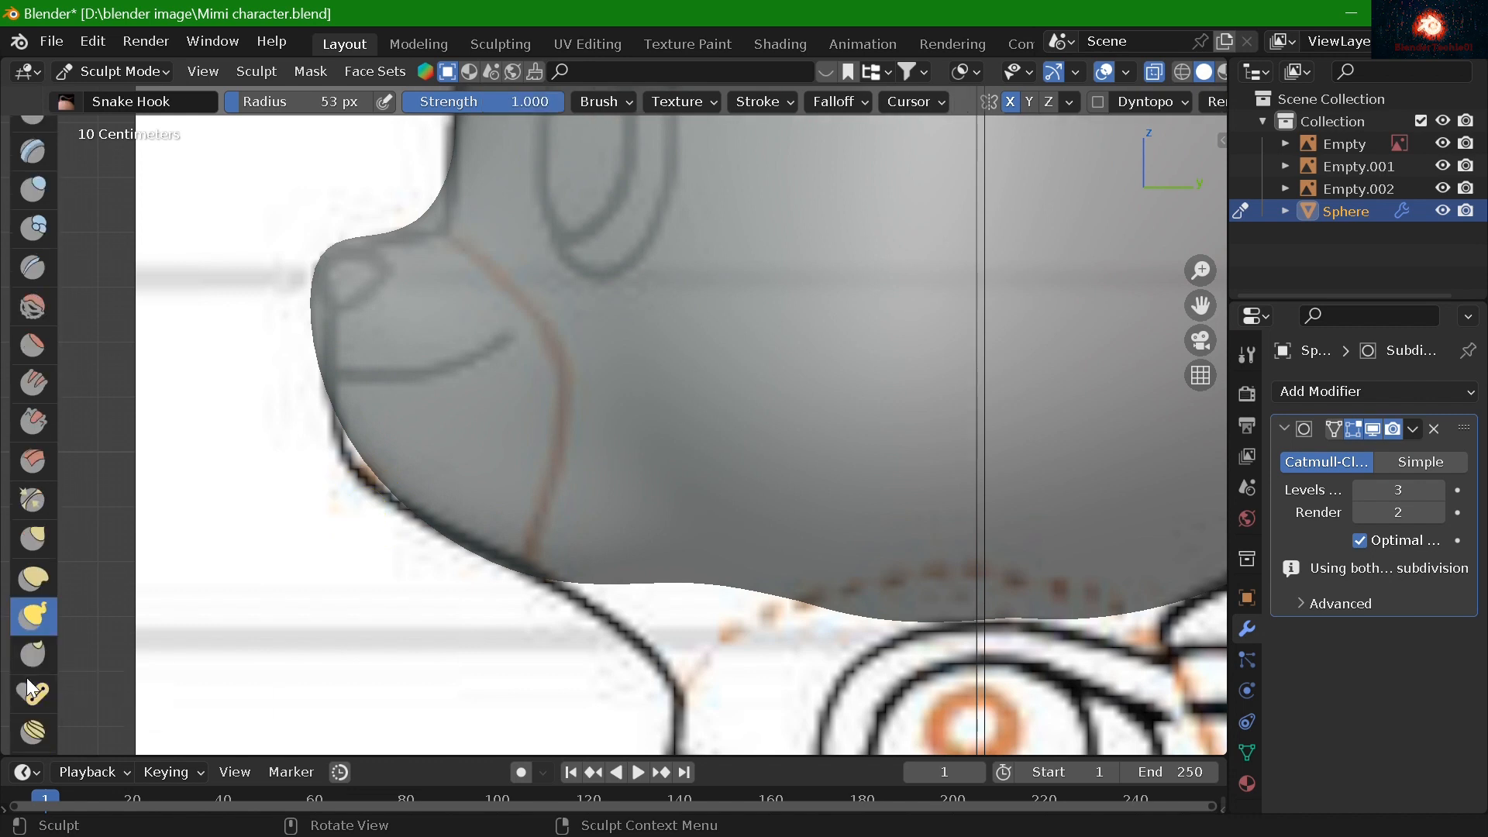
key(f)
click(399, 531)
key(f)
click(366, 489)
mouse_move(383, 470)
mouse_down()
mouse_move(420, 470)
mouse_move(405, 517)
mouse_up()
scroll(425, 579, down, 6)
scroll(516, 558, up, 4)
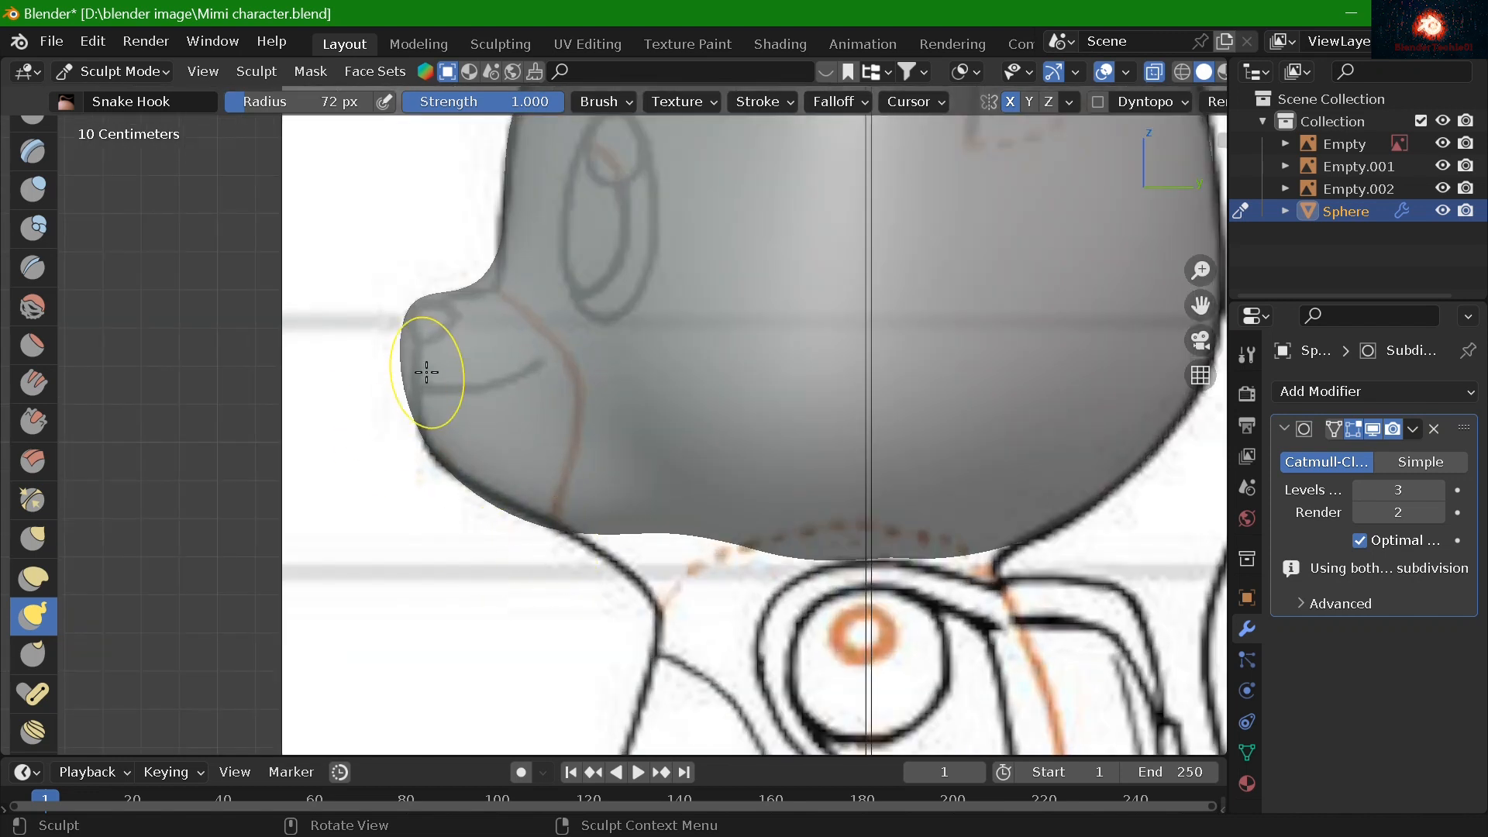
Refine the underside of the muzzle along the jawline with the Snake Hook brush and inspect the shape from another angle
scroll(73, 481, down, 3)
scroll(56, 482, up, 1)
scroll(326, 503, up, 3)
drag(540, 500, 538, 481)
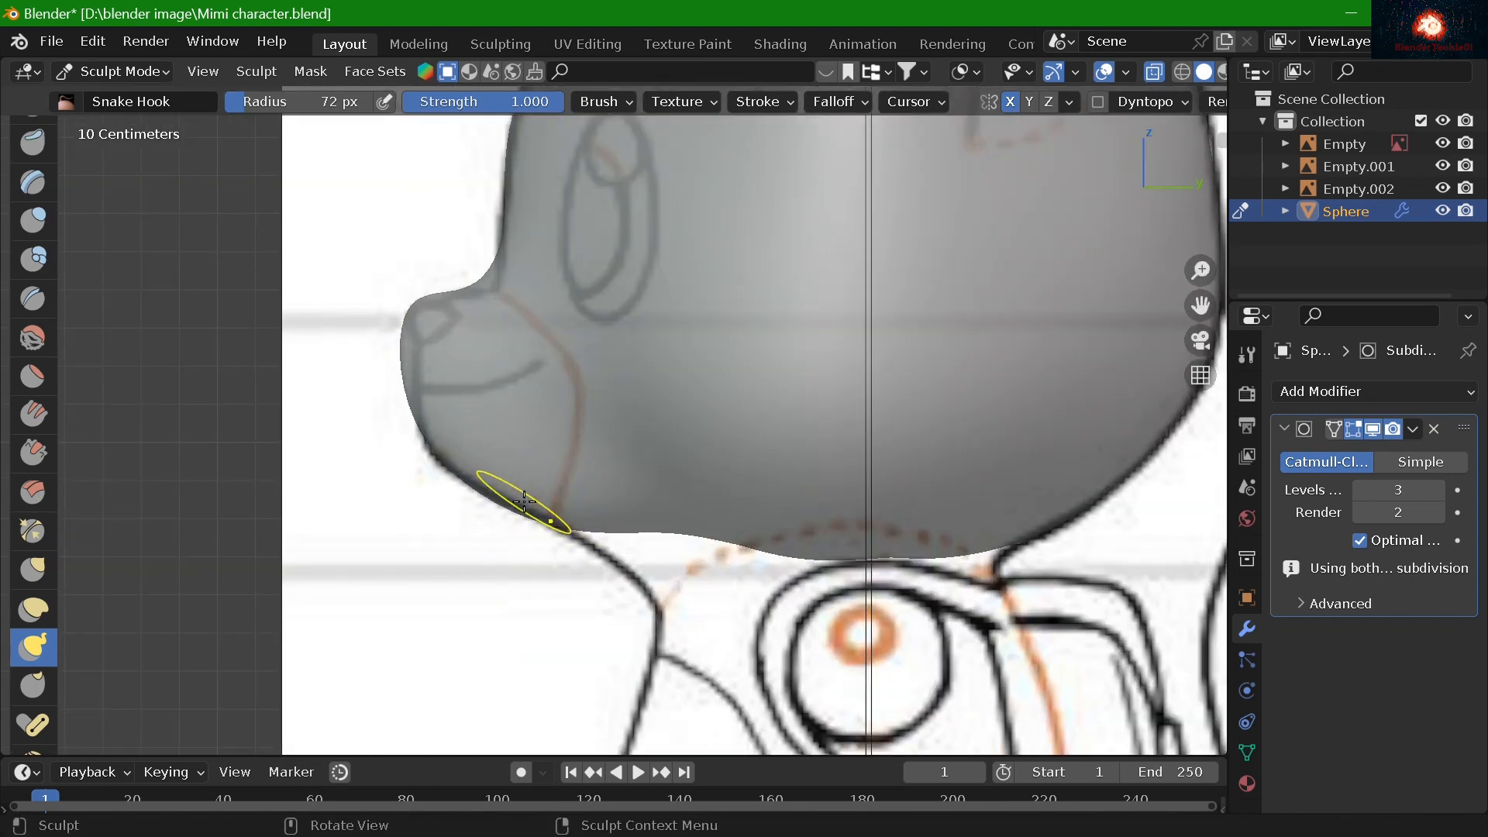
scroll(457, 500, up, 1)
scroll(472, 535, down, 2)
scroll(475, 532, up, 3)
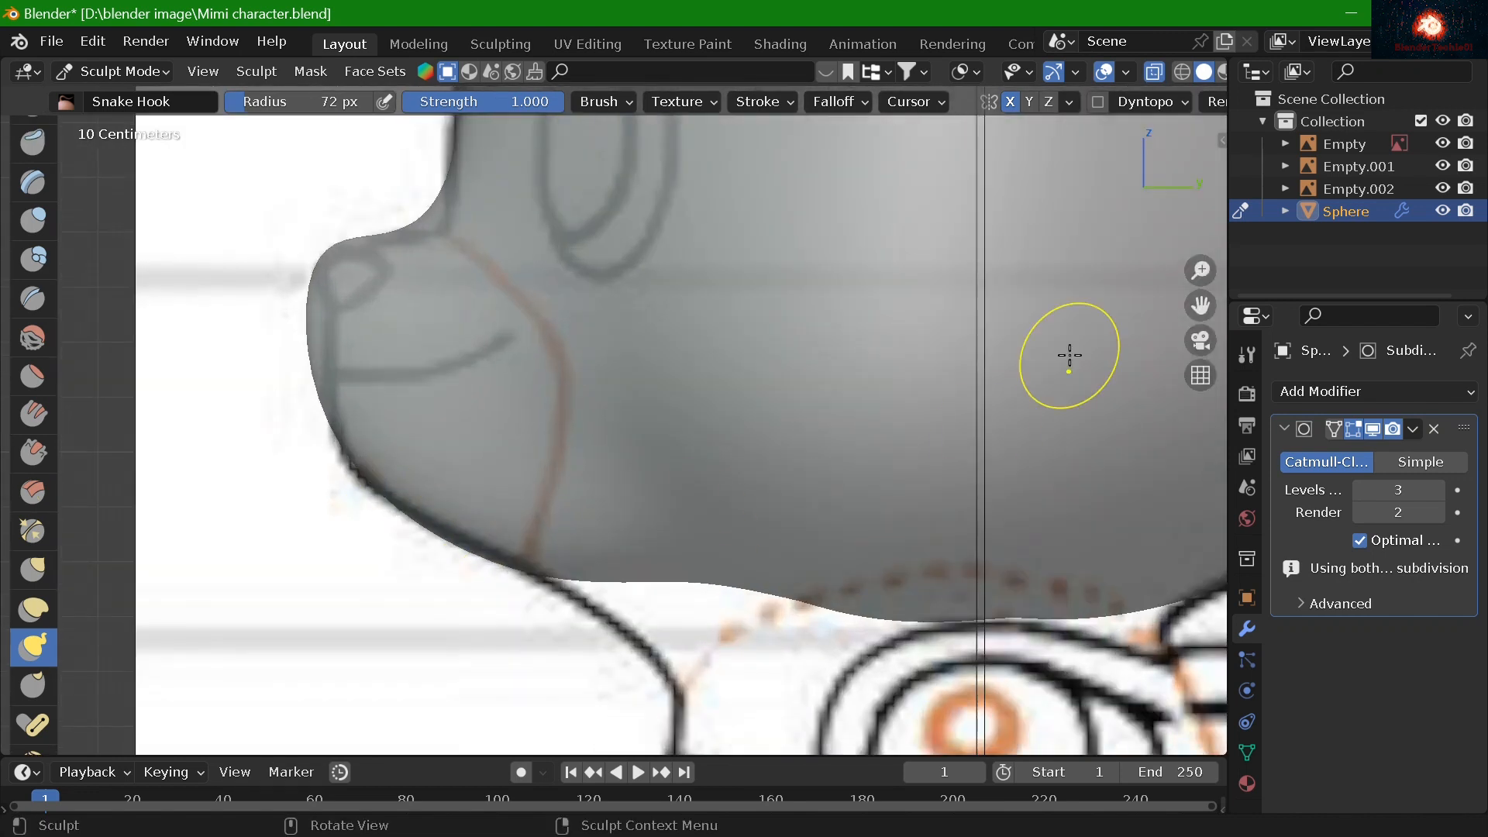
shift+middle_drag(470, 334, 539, 388)
scroll(538, 388, down, 4)
middle_drag(498, 449, 622, 602)
key(KP_3)
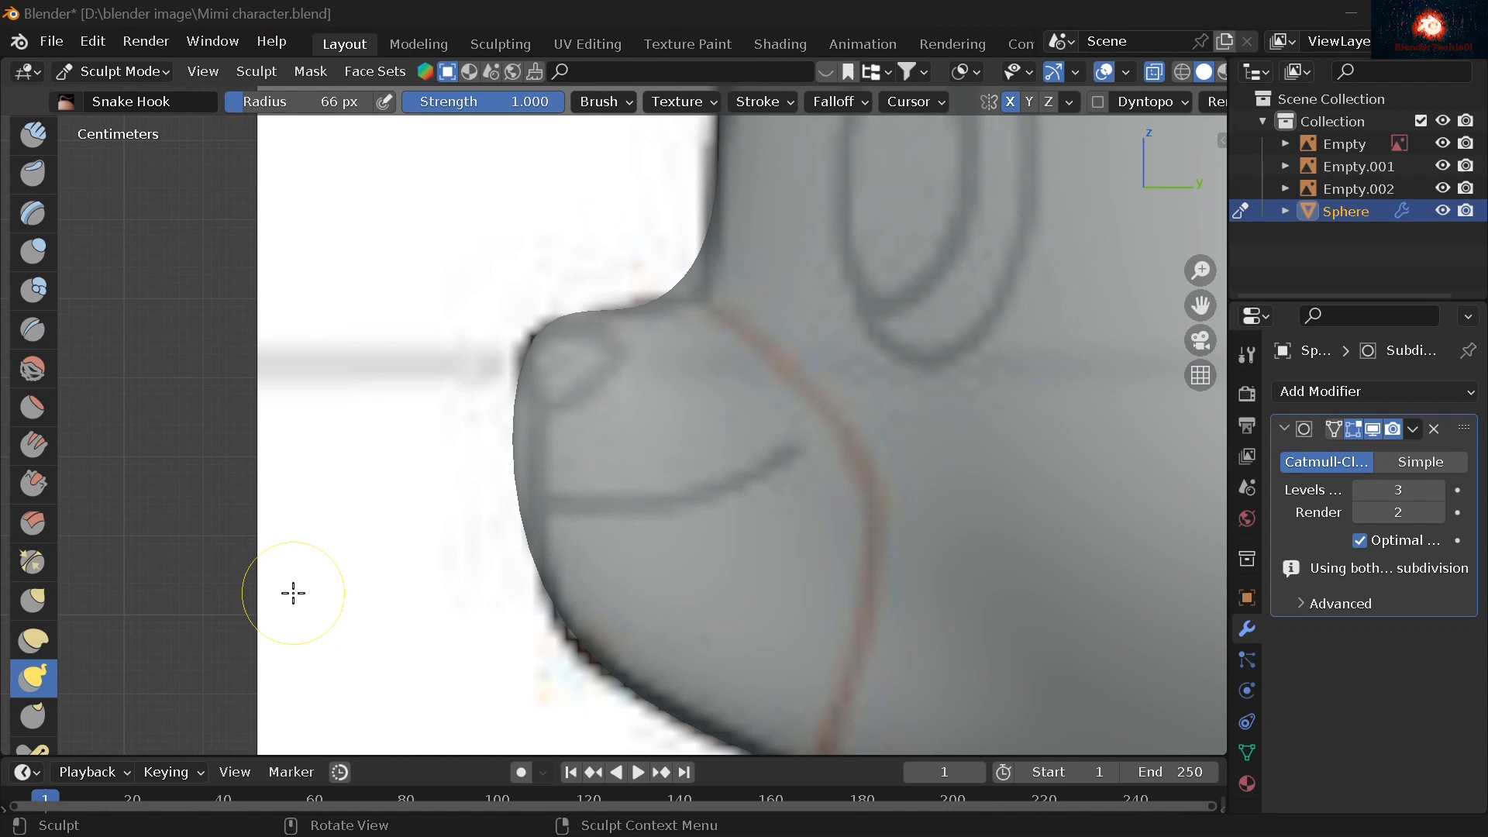
In the front view, pull both ears out of the head's upper corners with the Snake Hook brush at a 157 px radius
click(38, 600)
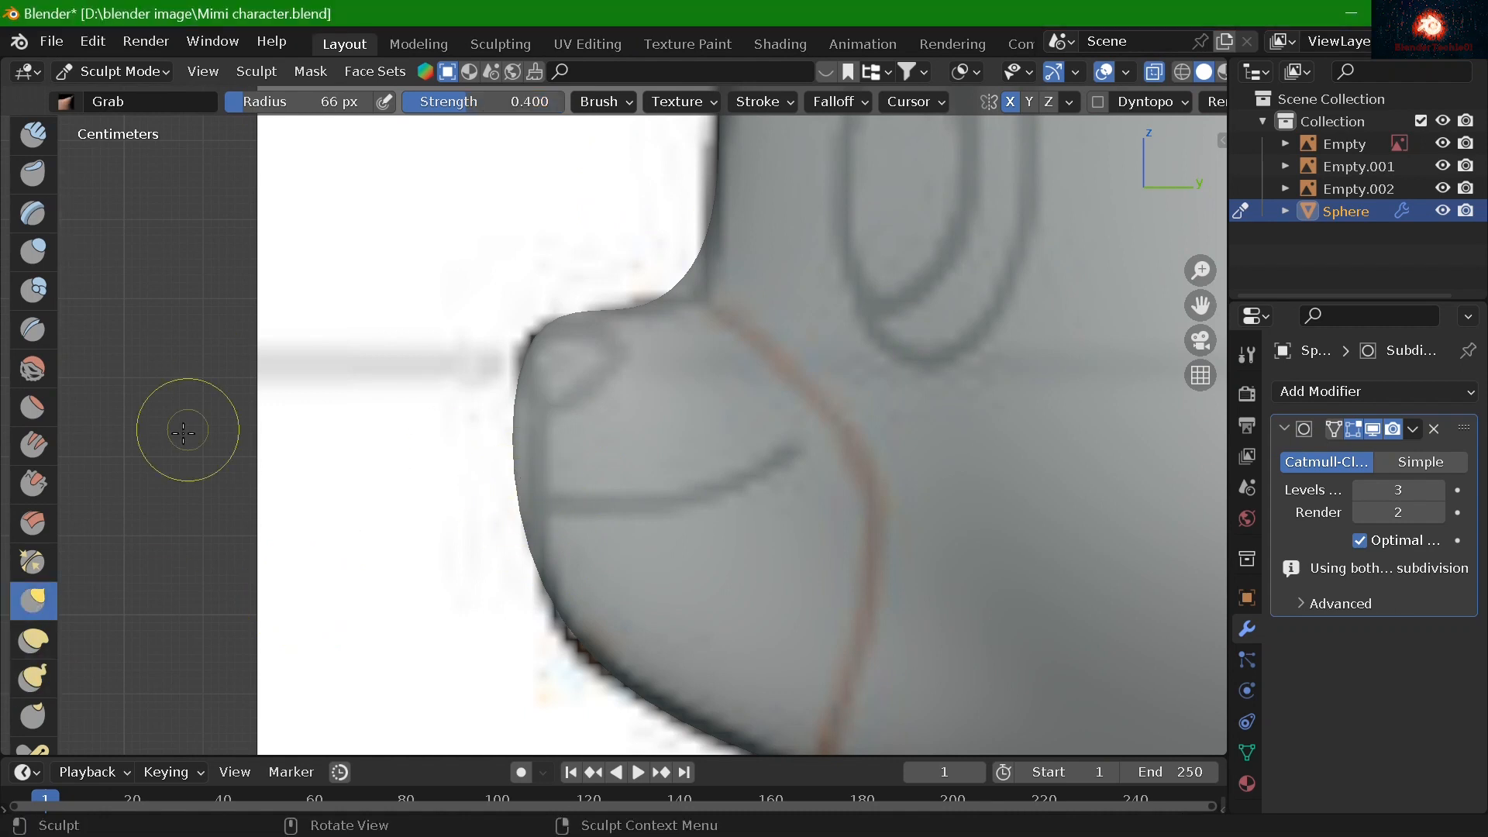
scroll(183, 432, down, 3)
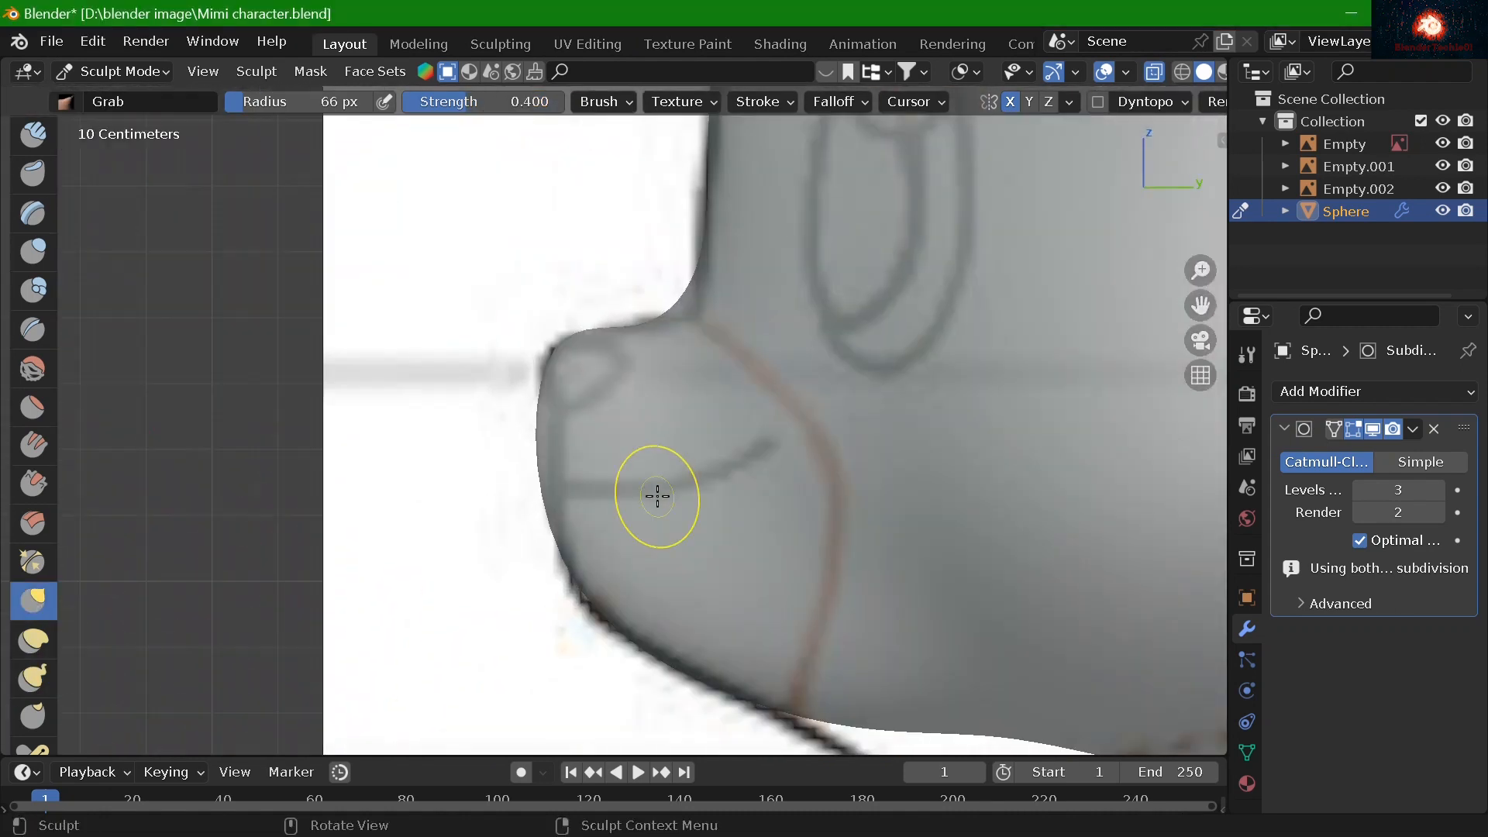
scroll(657, 497, down, 5)
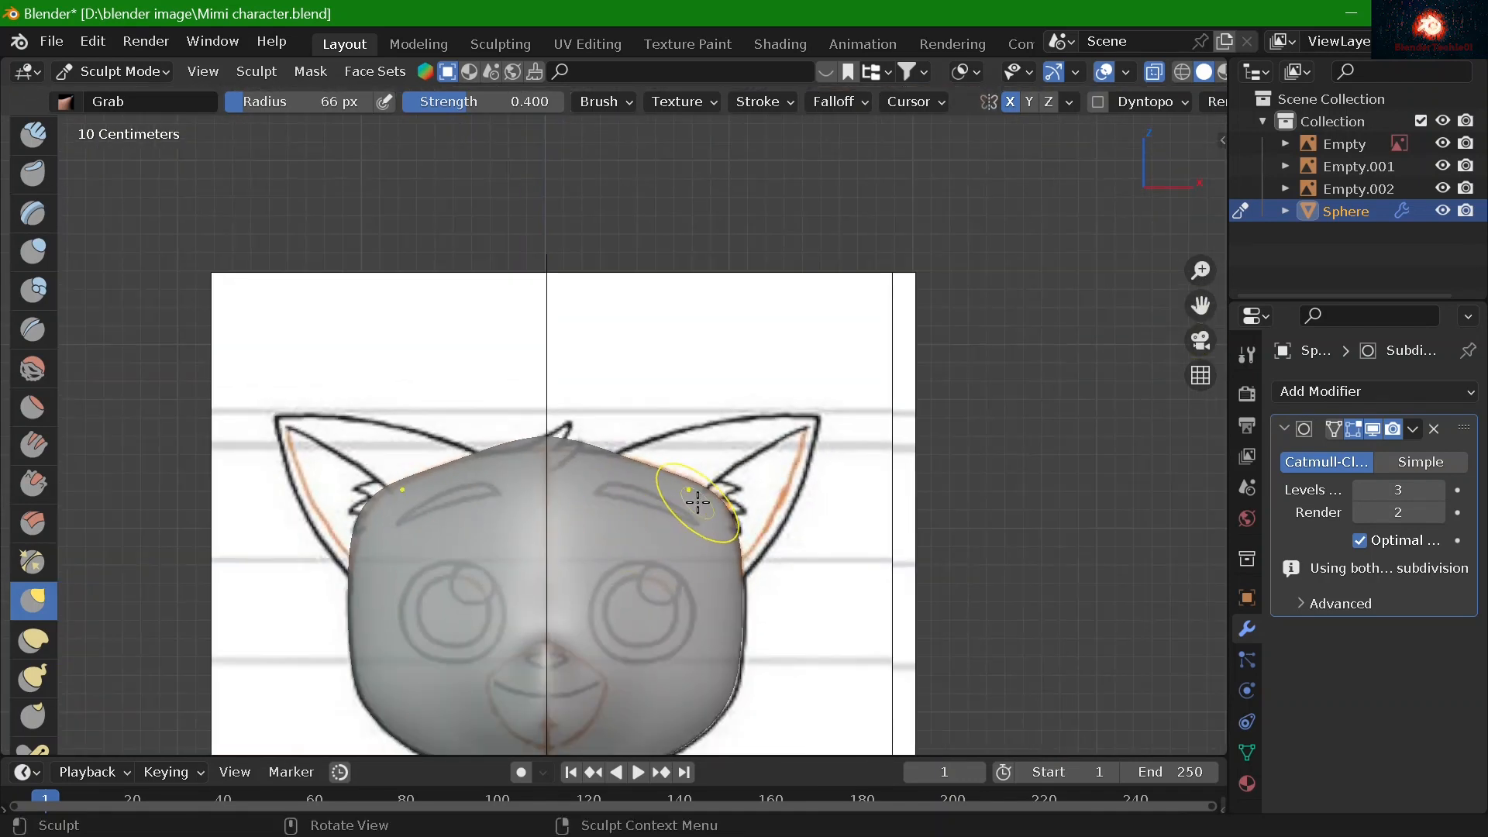
scroll(697, 503, up, 2)
scroll(726, 537, down, 3)
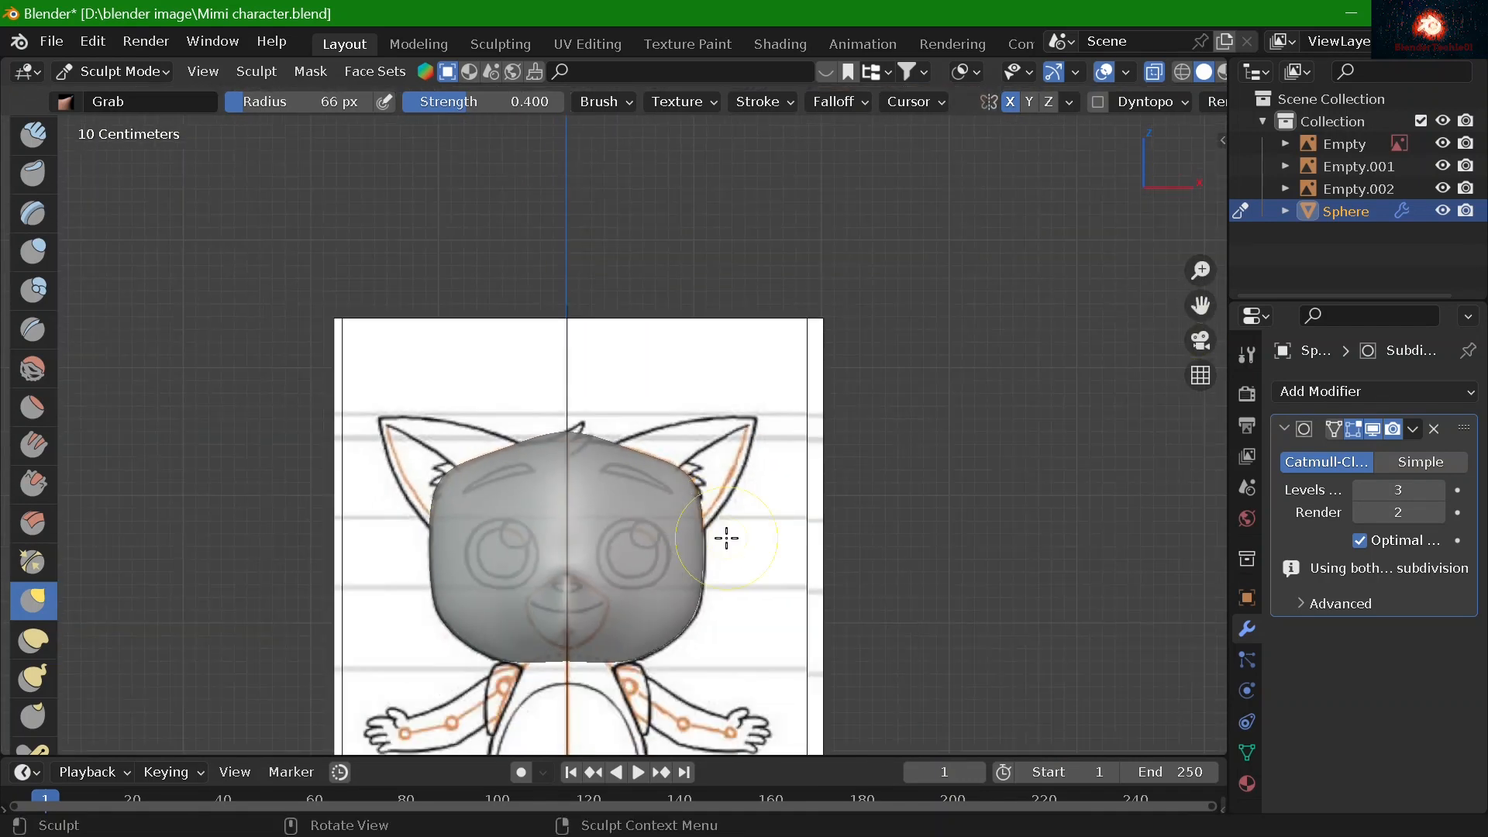
scroll(721, 527, up, 2)
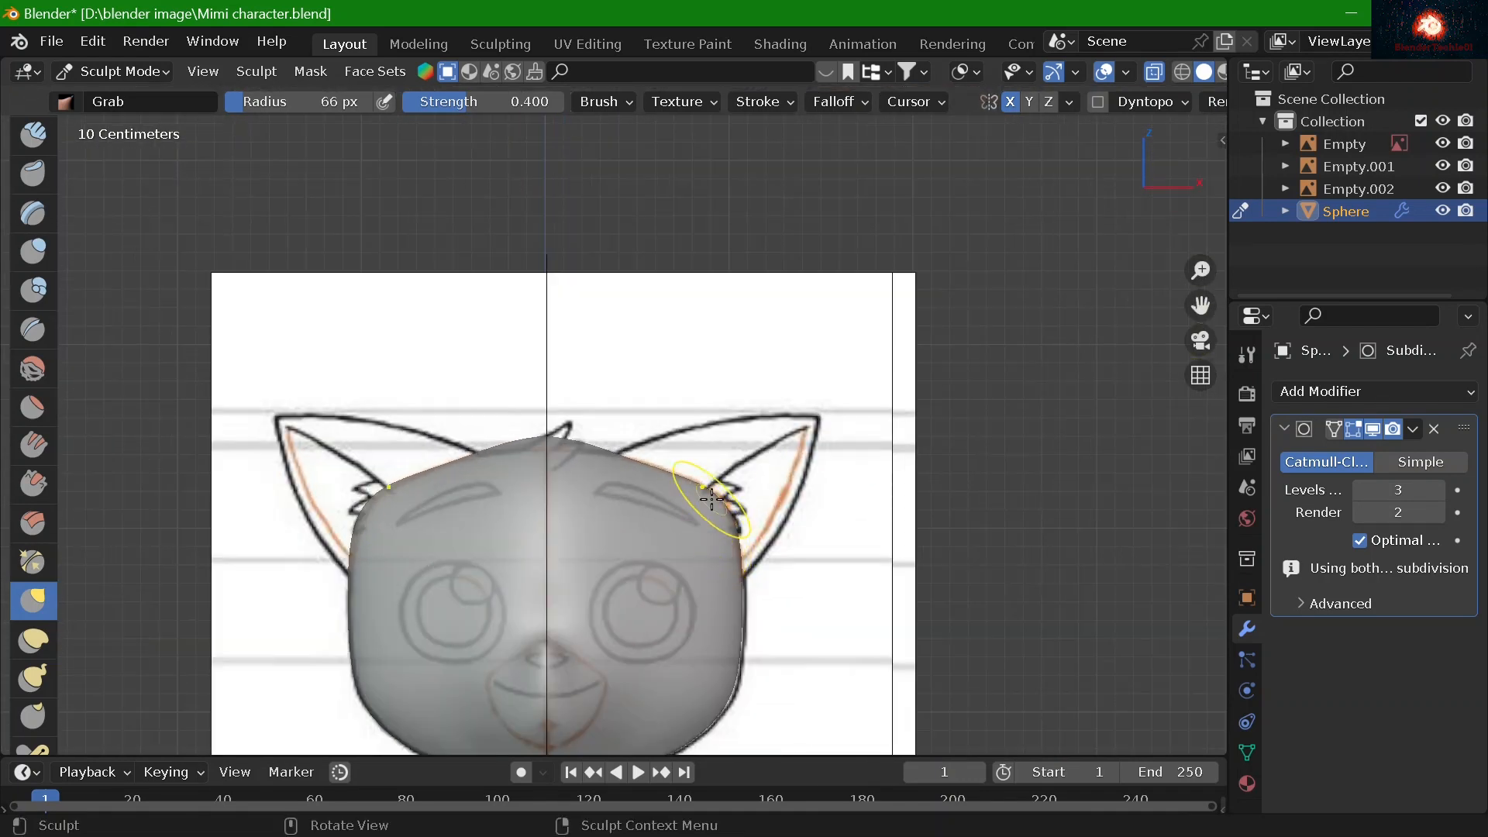
click(30, 685)
mouse_move(710, 492)
mouse_down()
mouse_move(756, 473)
mouse_move(768, 485)
mouse_move(750, 466)
mouse_up()
scroll(768, 486, up, 6)
scroll(791, 433, down, 6)
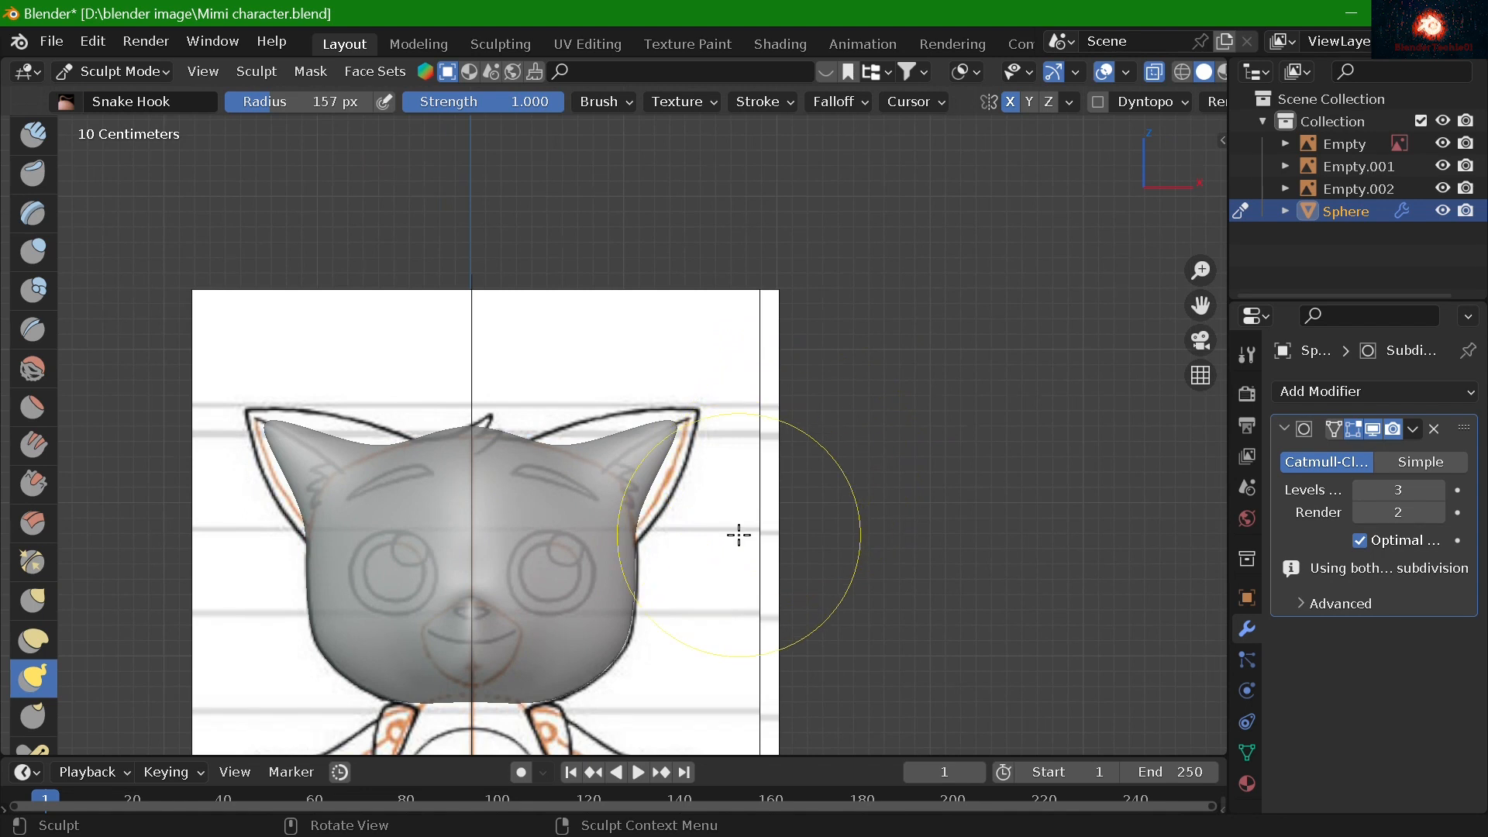
Try to pull the ears backward toward the reference ear in the side view
scroll(725, 516, up, 2)
scroll(733, 503, down, 2)
scroll(729, 473, up, 3)
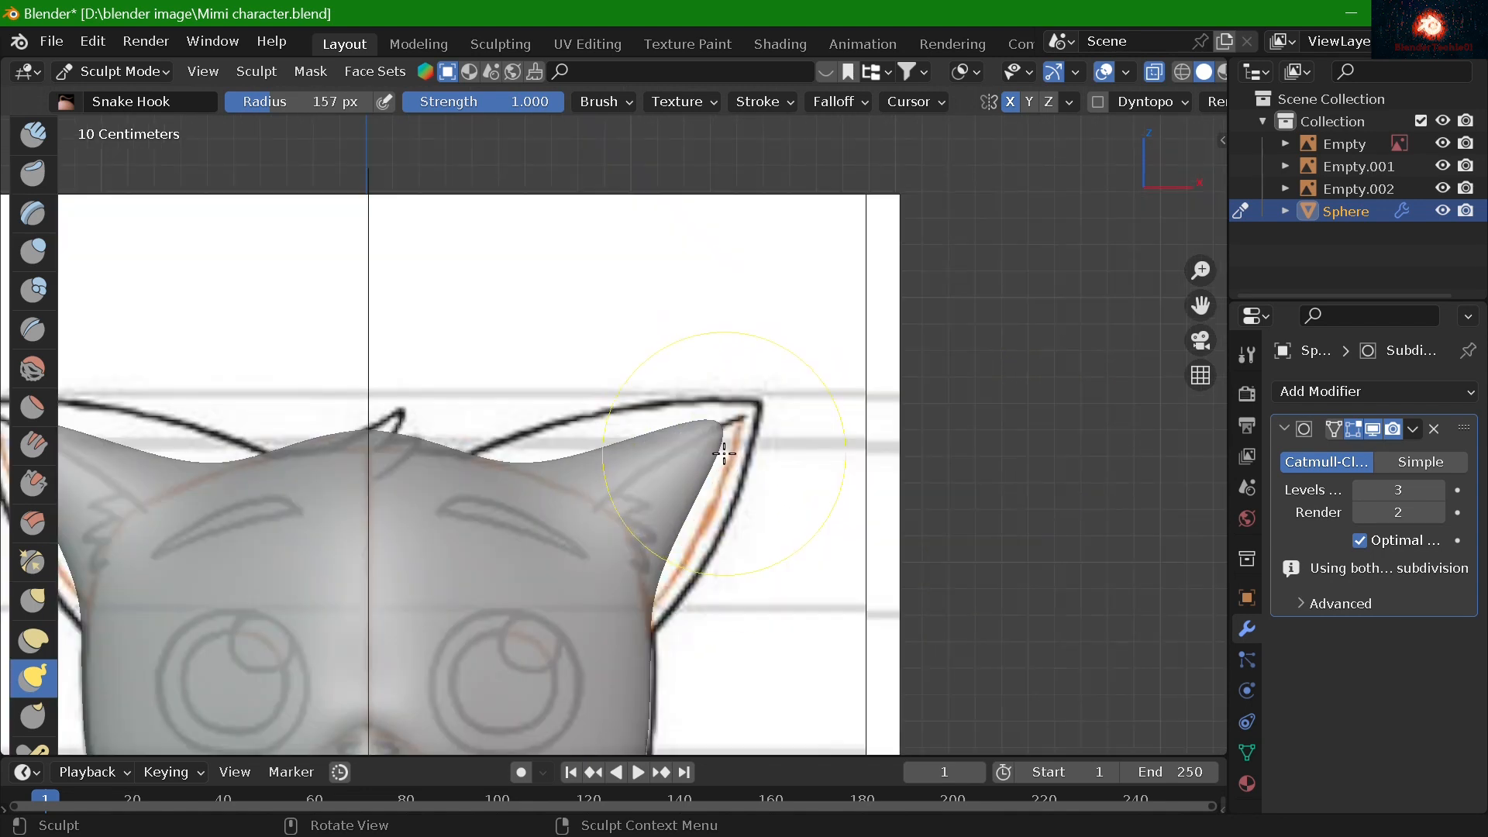
scroll(756, 465, up, 2)
key(KP_3)
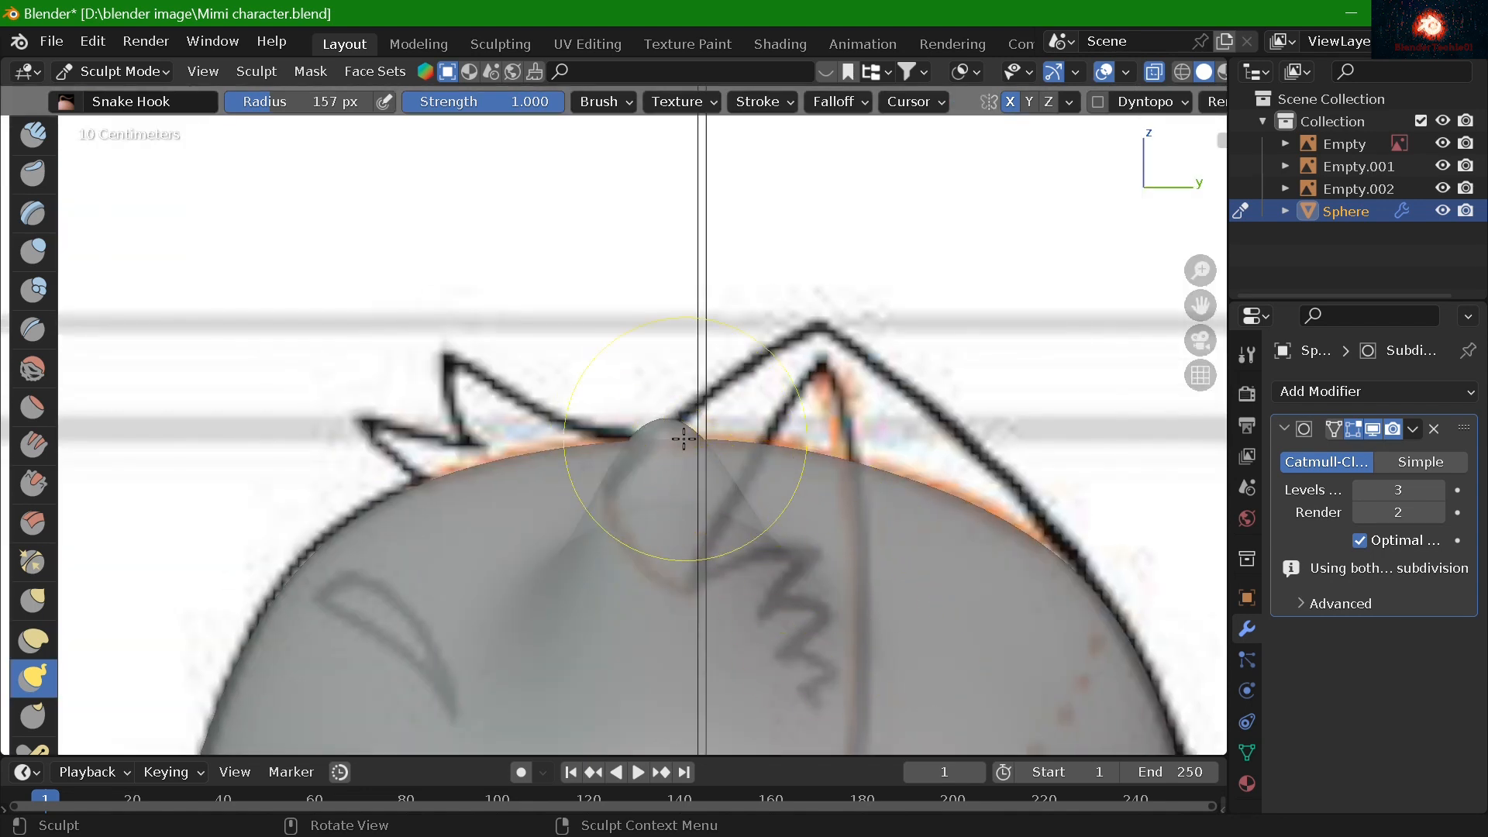
drag(752, 489, 883, 463)
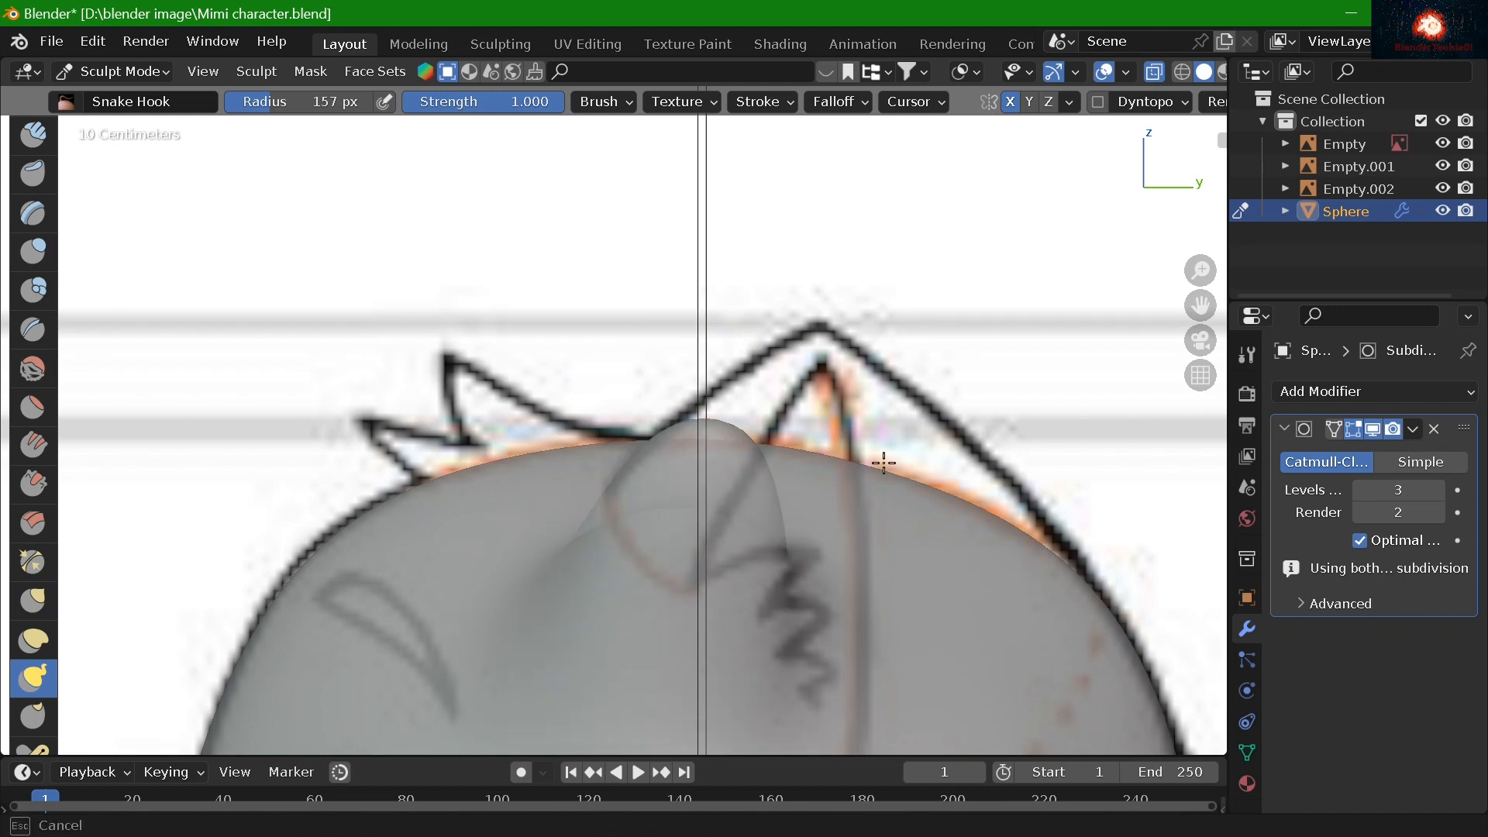
key(ctrl+z)
key(ctrl+z)
In the front view, pull the ears up and outward from the head again, and check their thickness from above
key(KP_1)
drag(598, 572, 695, 446)
mouse_move(655, 506)
mouse_down()
mouse_move(682, 422)
mouse_move(734, 466)
mouse_up()
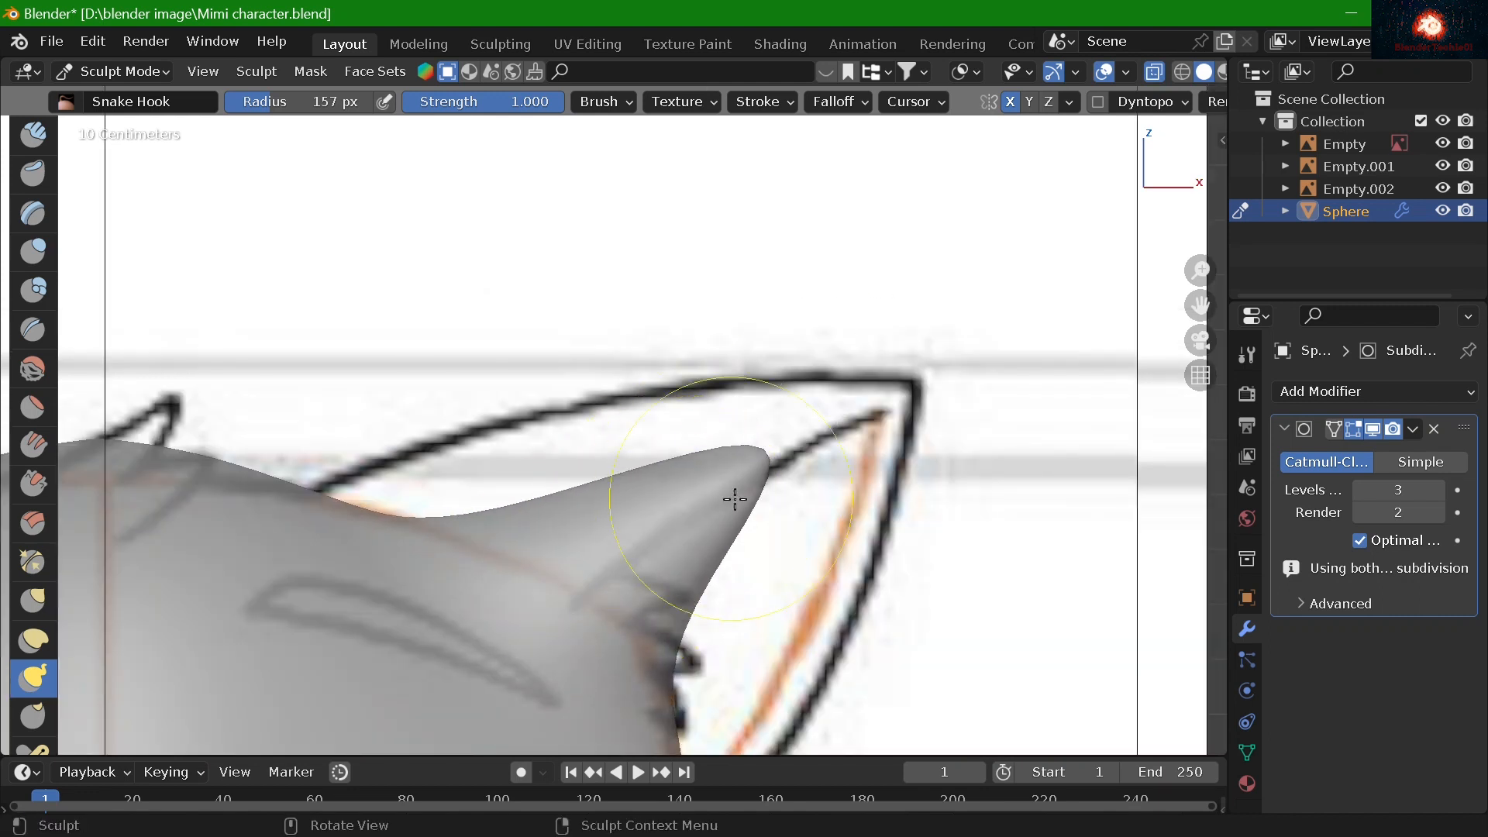
mouse_move(734, 499)
middle_down()
mouse_move(549, 610)
mouse_move(872, 592)
middle_up()
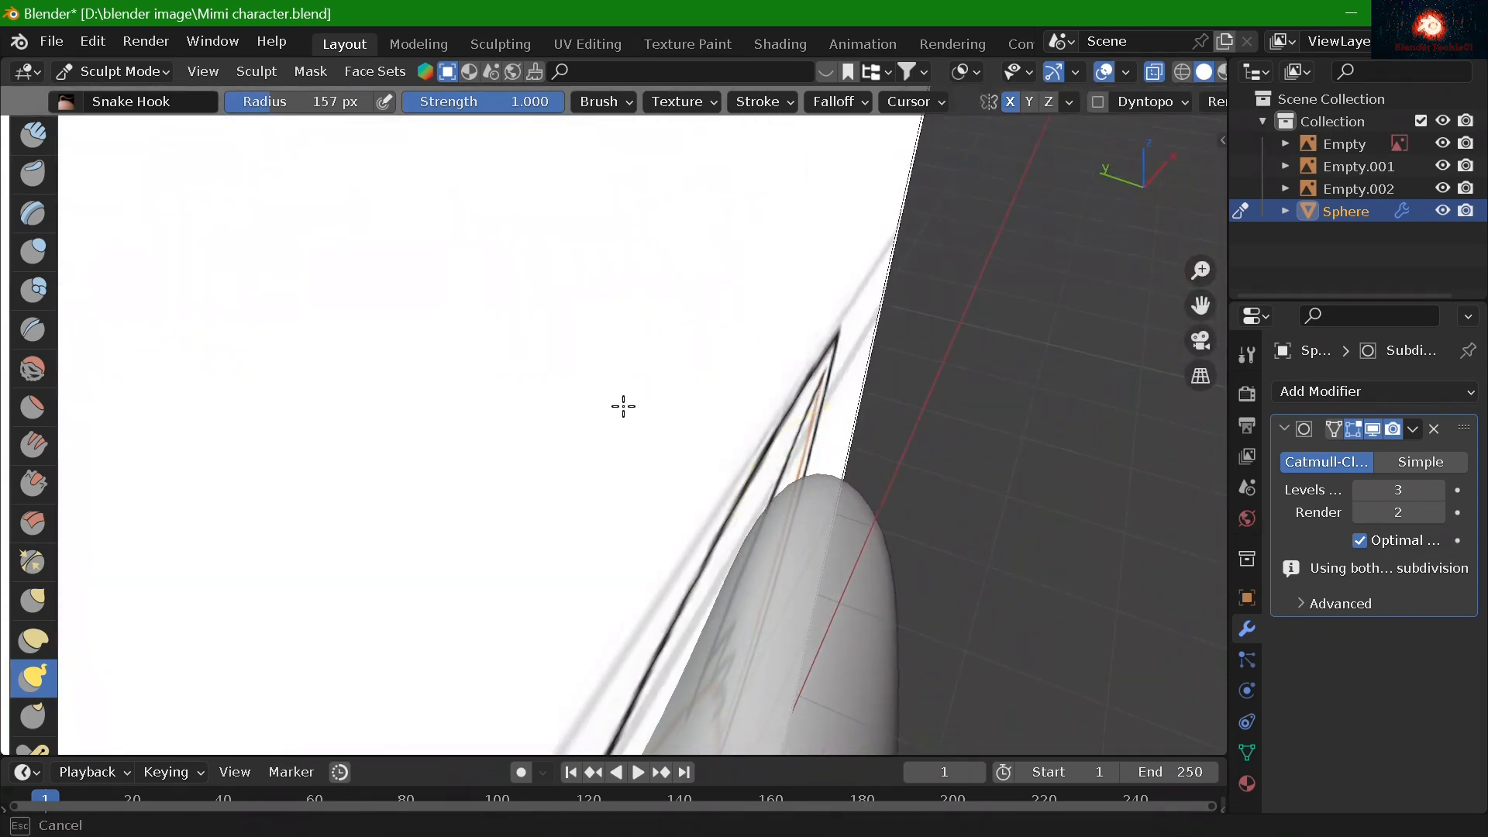
middle_drag(677, 491, 772, 486)
key(KP_7)
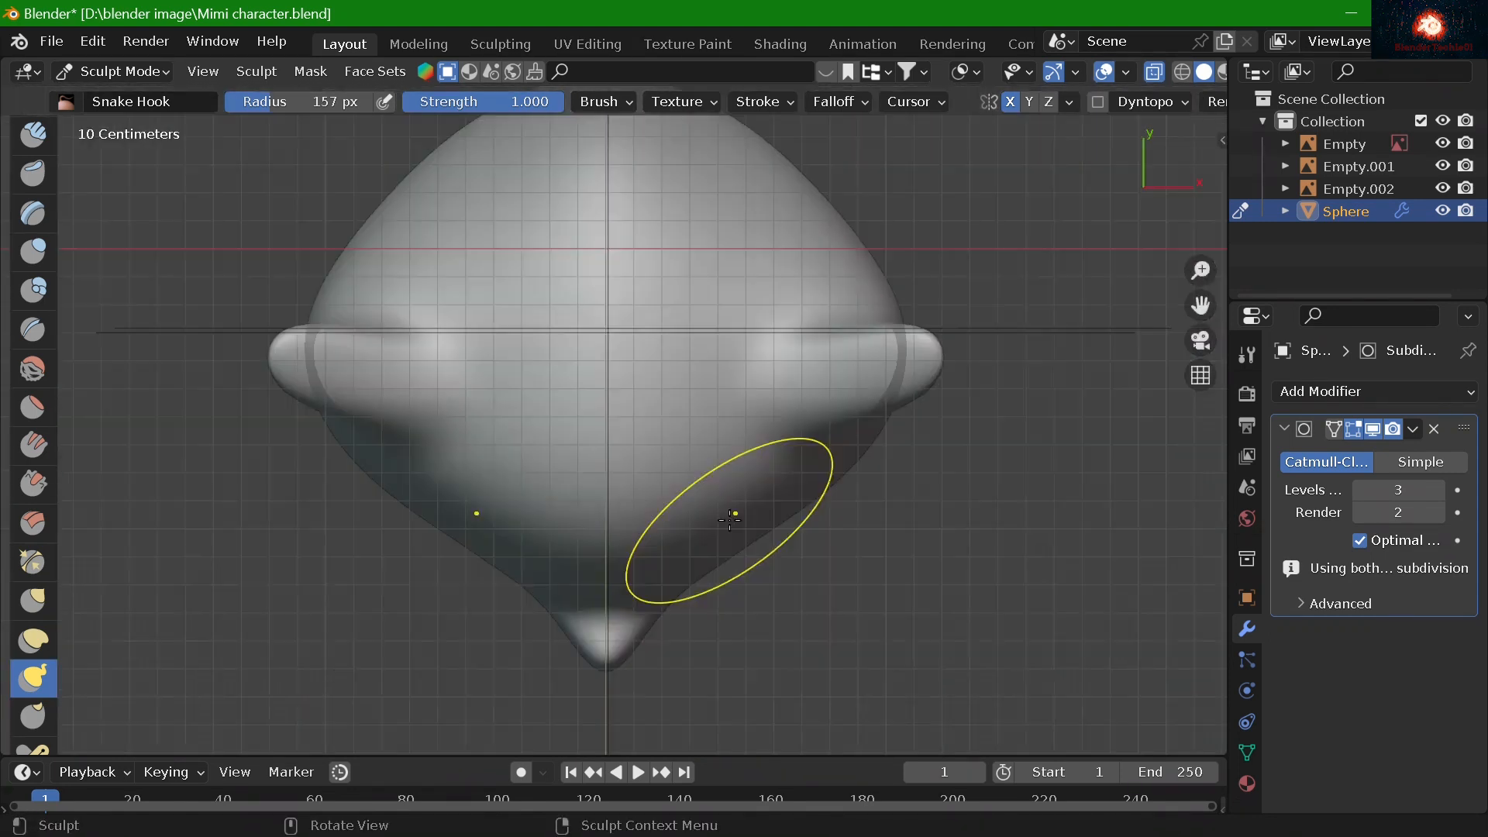
Extend the ear tips outward to the inner ear outline of the front reference
scroll(734, 513, up, 1)
key(KP_1)
scroll(791, 555, down, 1)
drag(899, 268, 1094, 200)
scroll(990, 292, down, 3)
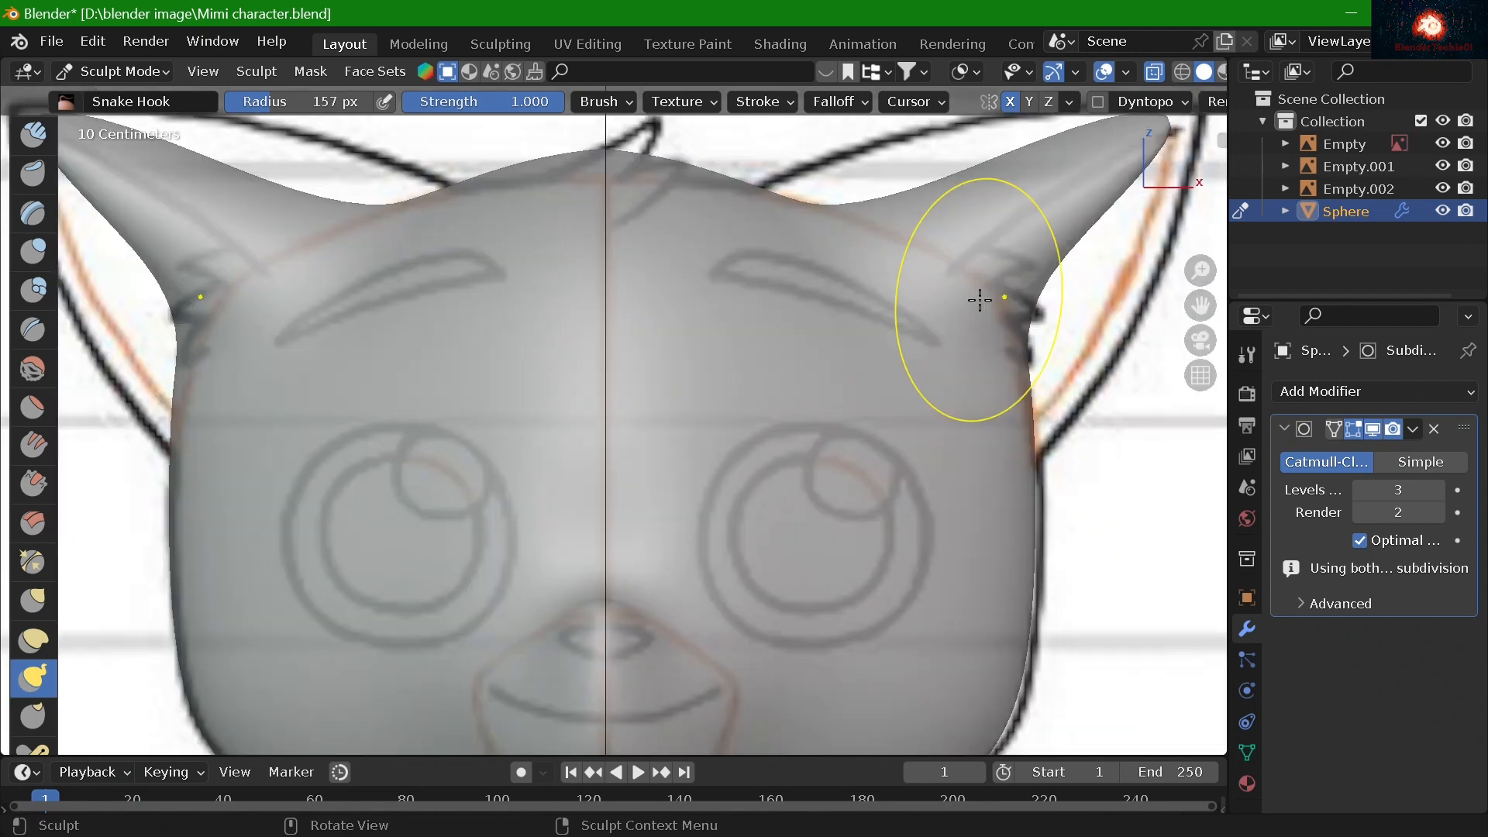
In the front view, pull the outer edges of both ears out to the reference ear outline with the Snake Hook brush
drag(798, 472, 819, 487)
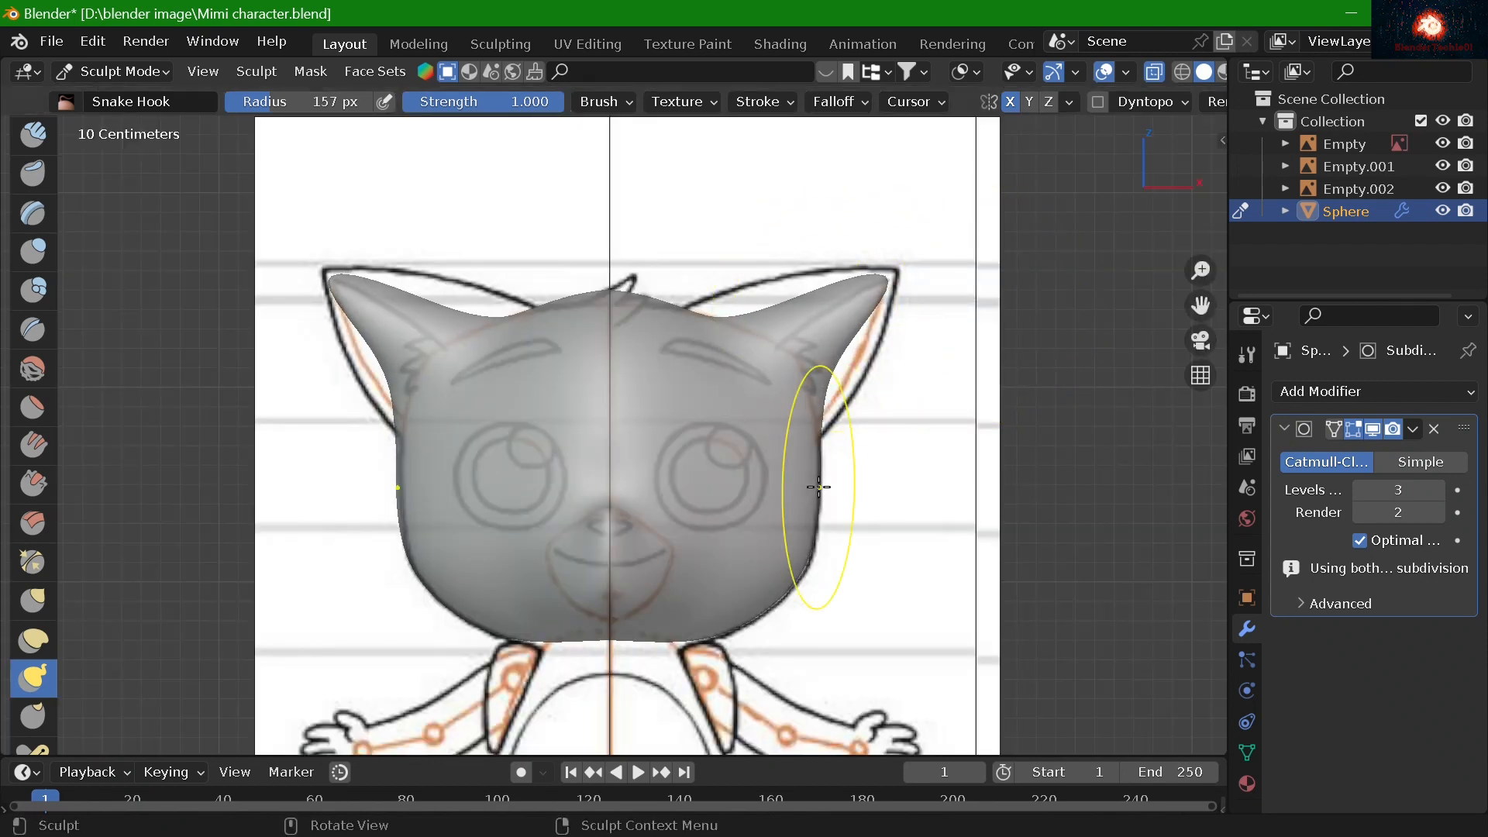
drag(792, 590, 797, 592)
scroll(849, 361, up, 5)
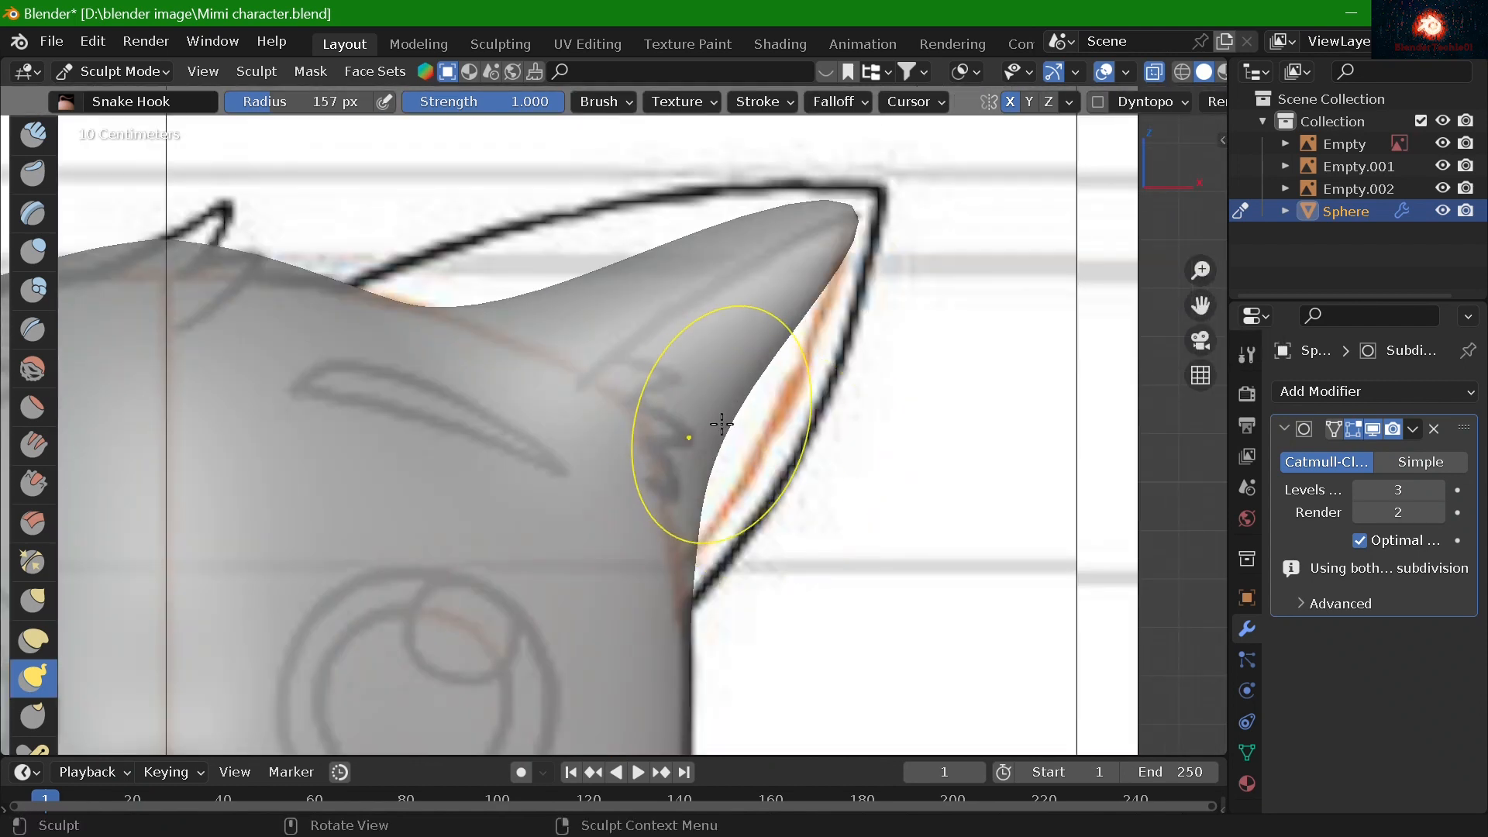
drag(722, 424, 859, 545)
drag(767, 456, 800, 465)
Set the brush radius to 97 px and fill the gaps where the lower ear edges meet the sides of the head
key(f)
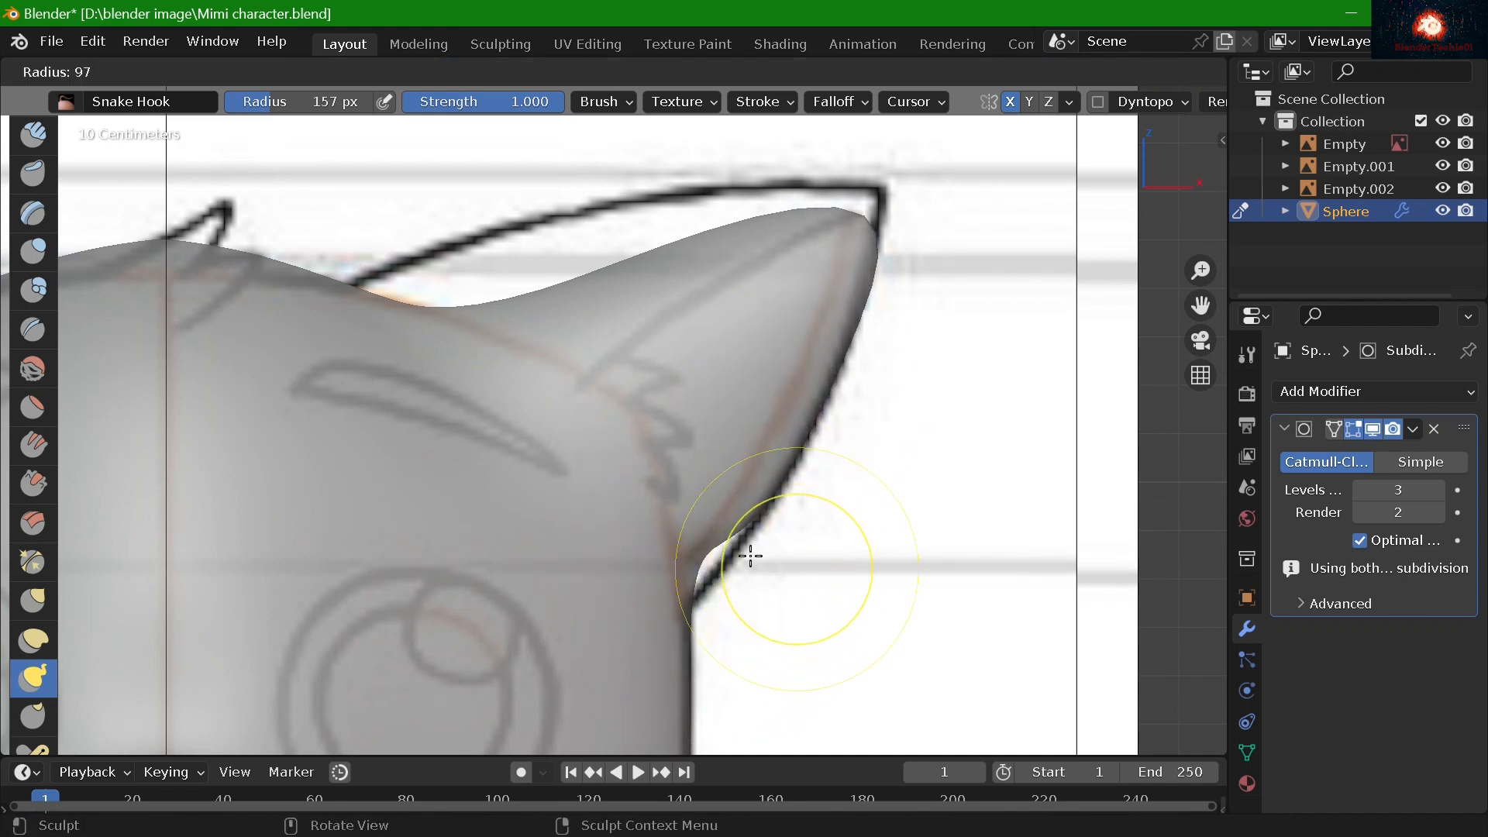
click(751, 558)
mouse_move(723, 541)
mouse_down()
mouse_move(741, 565)
mouse_move(741, 625)
mouse_move(741, 612)
mouse_up()
scroll(744, 569, down, 1)
scroll(744, 569, down, 1)
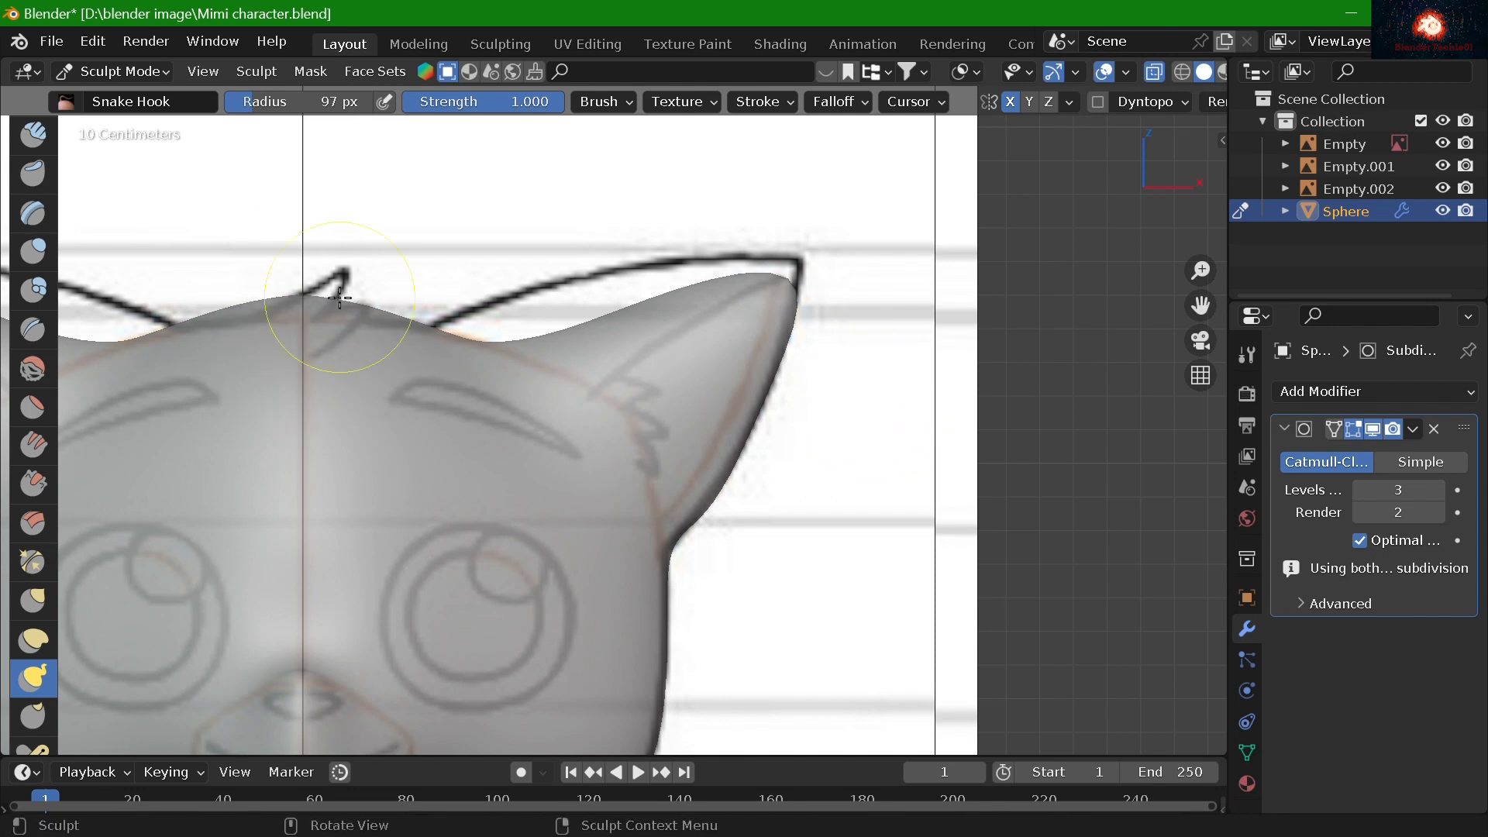
Try to raise the head's upper edge between the ears with the Grab brush at a 304 px radius
key(f)
click(355, 269)
shift+middle_drag(757, 301, 990, 359)
key(f)
click(537, 352)
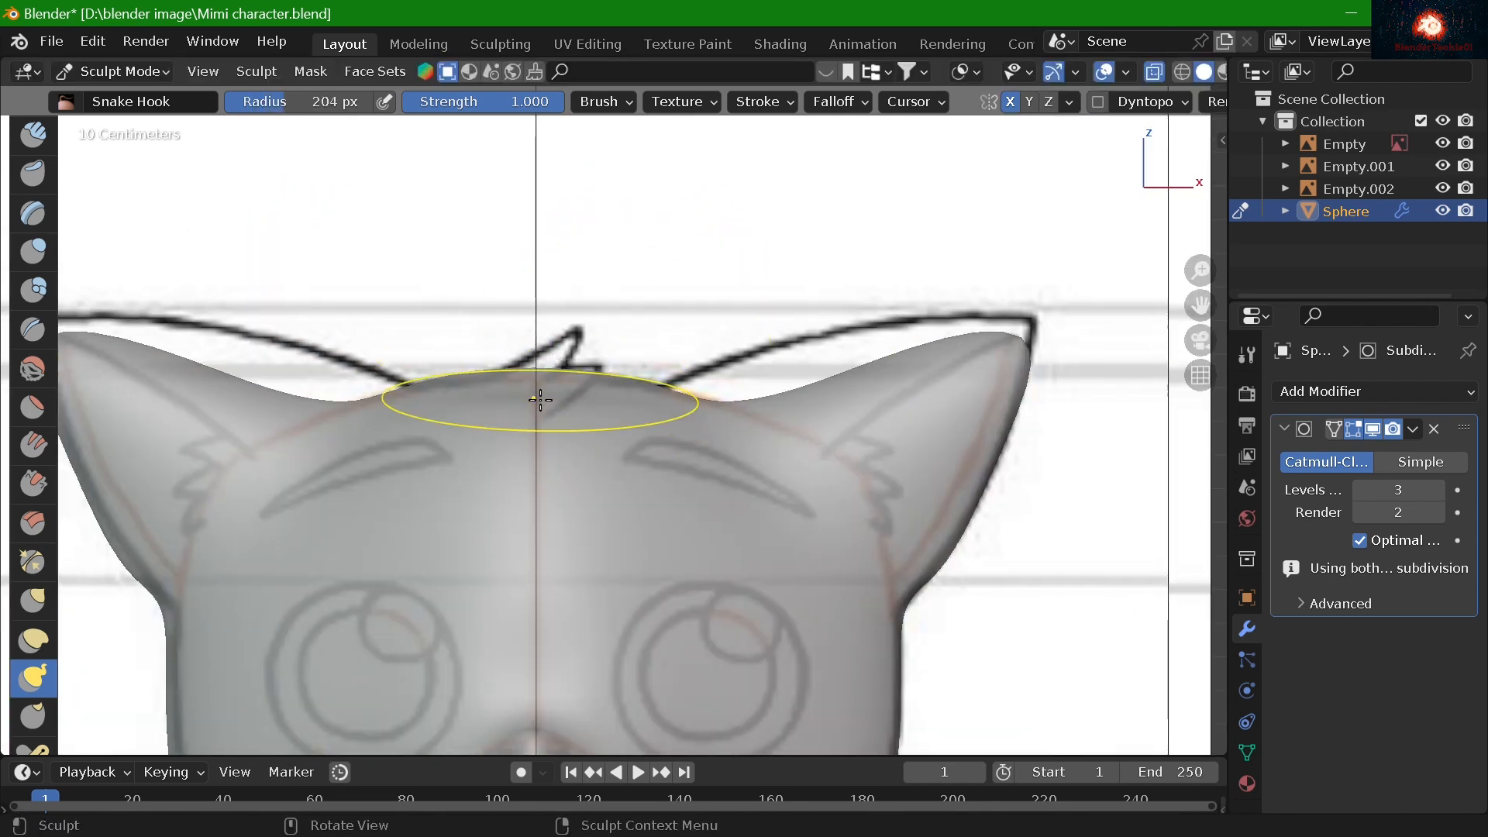
key(f)
click(591, 306)
key(g)
drag(533, 359, 519, 441)
drag(736, 397, 735, 335)
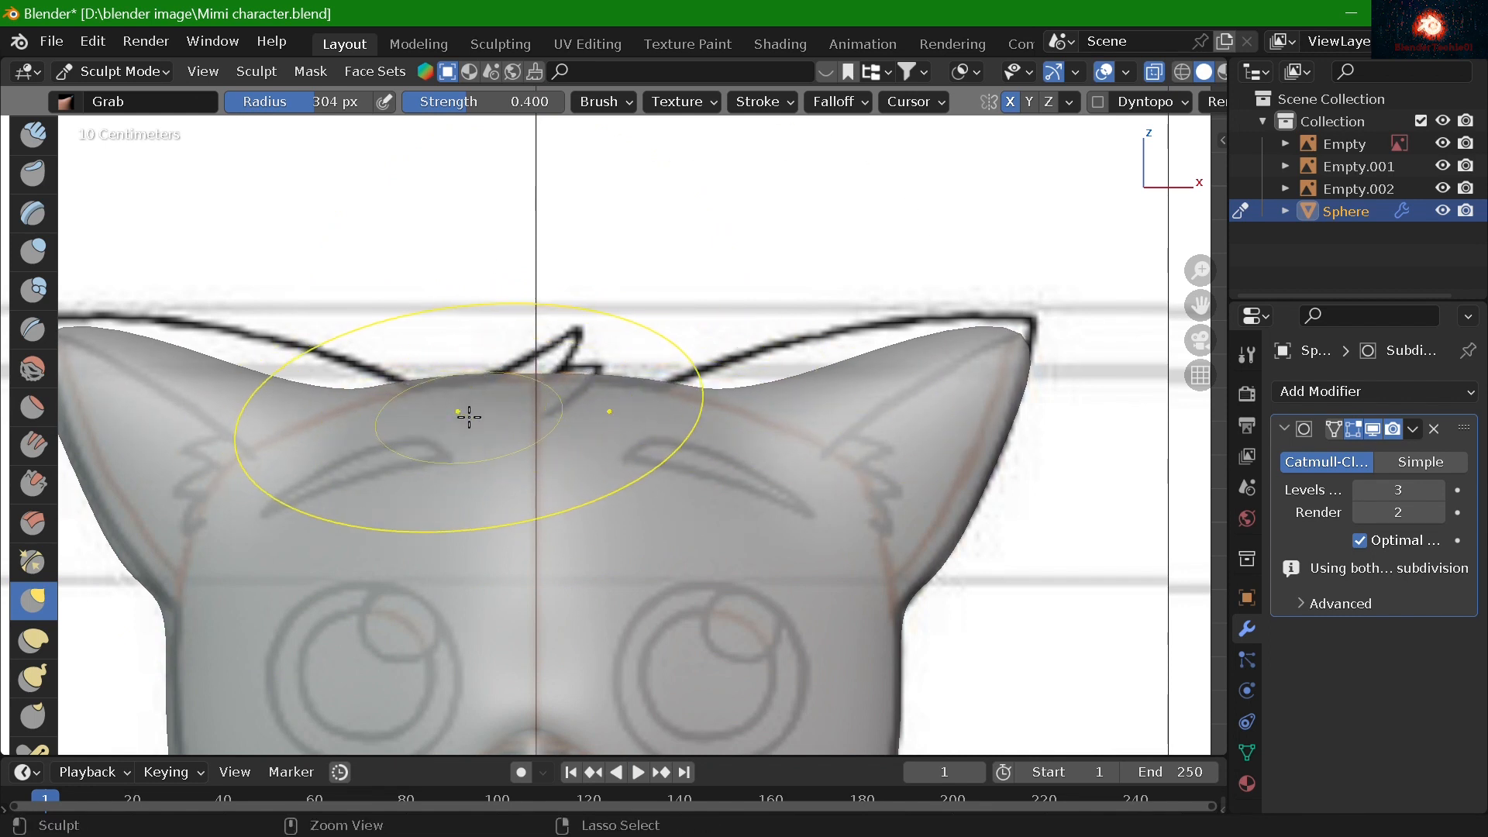
key(ctrl+z)
Raise the dips between the crown and the ears with the Grab brush at a 205 px radius
key(f)
click(625, 436)
drag(700, 395, 700, 335)
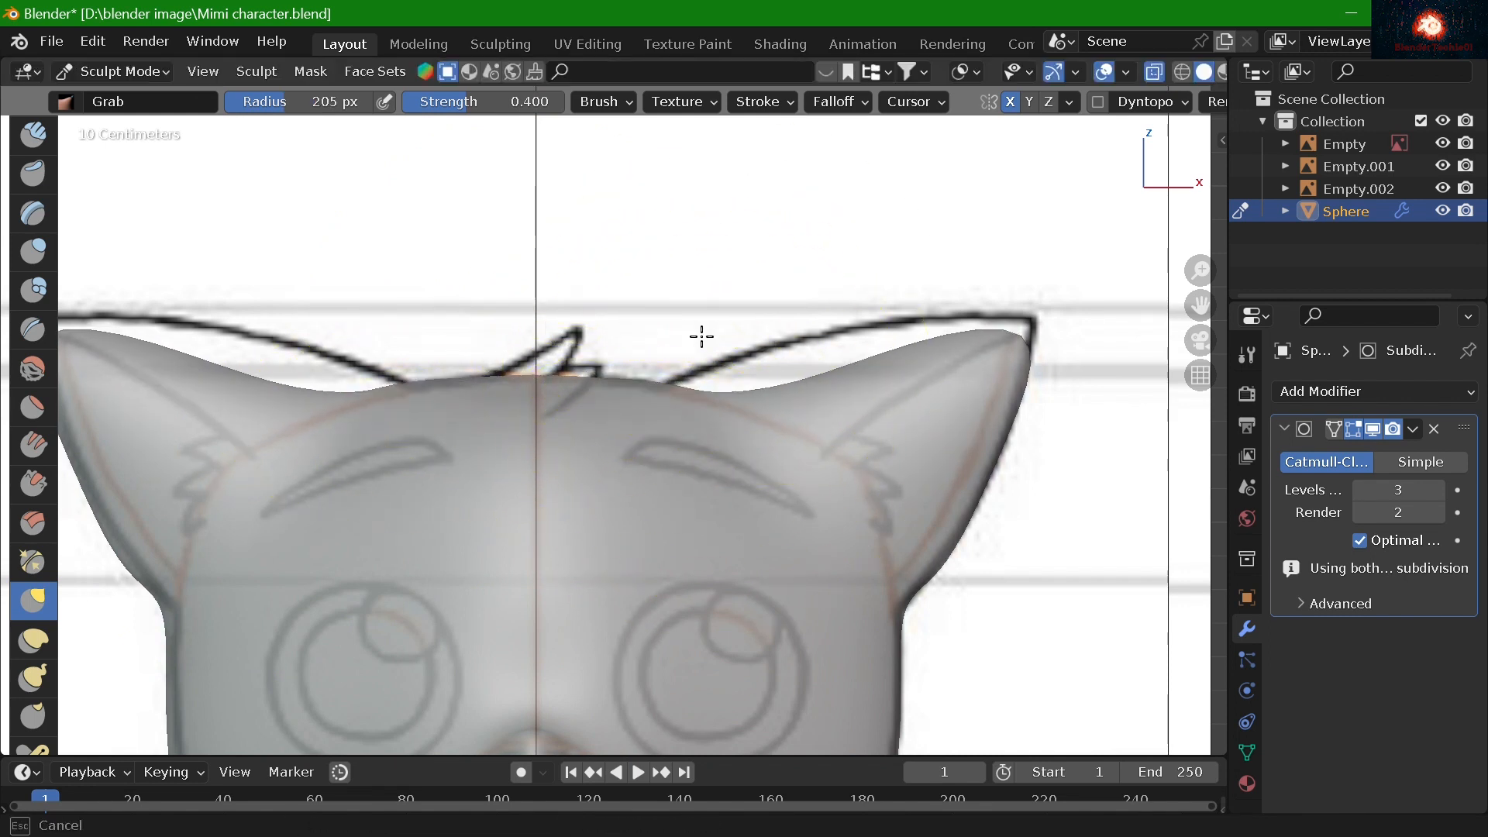
Try to lift the upper ear edges with the Elastic Deform brush
click(32, 639)
mouse_move(741, 419)
mouse_down()
mouse_move(777, 369)
mouse_move(780, 330)
mouse_up()
key(ctrl+z)
Pull the upper ear edges up to the front reference outline with the Snake Hook brush at a 205 px radius
click(36, 679)
scroll(783, 330, up, 2)
shift+middle_drag(1215, 295, 947, 414)
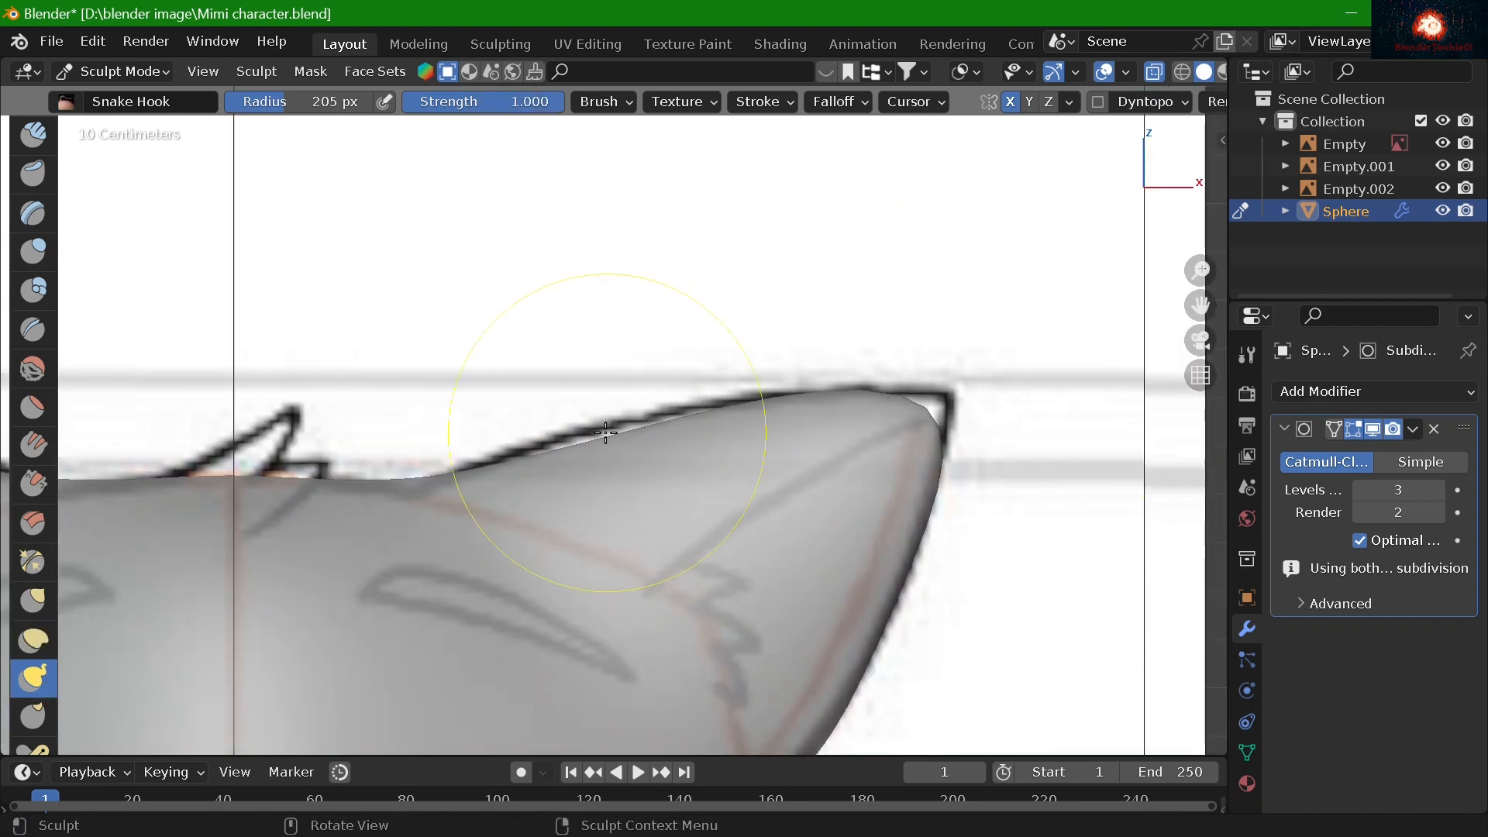
drag(608, 434, 598, 416)
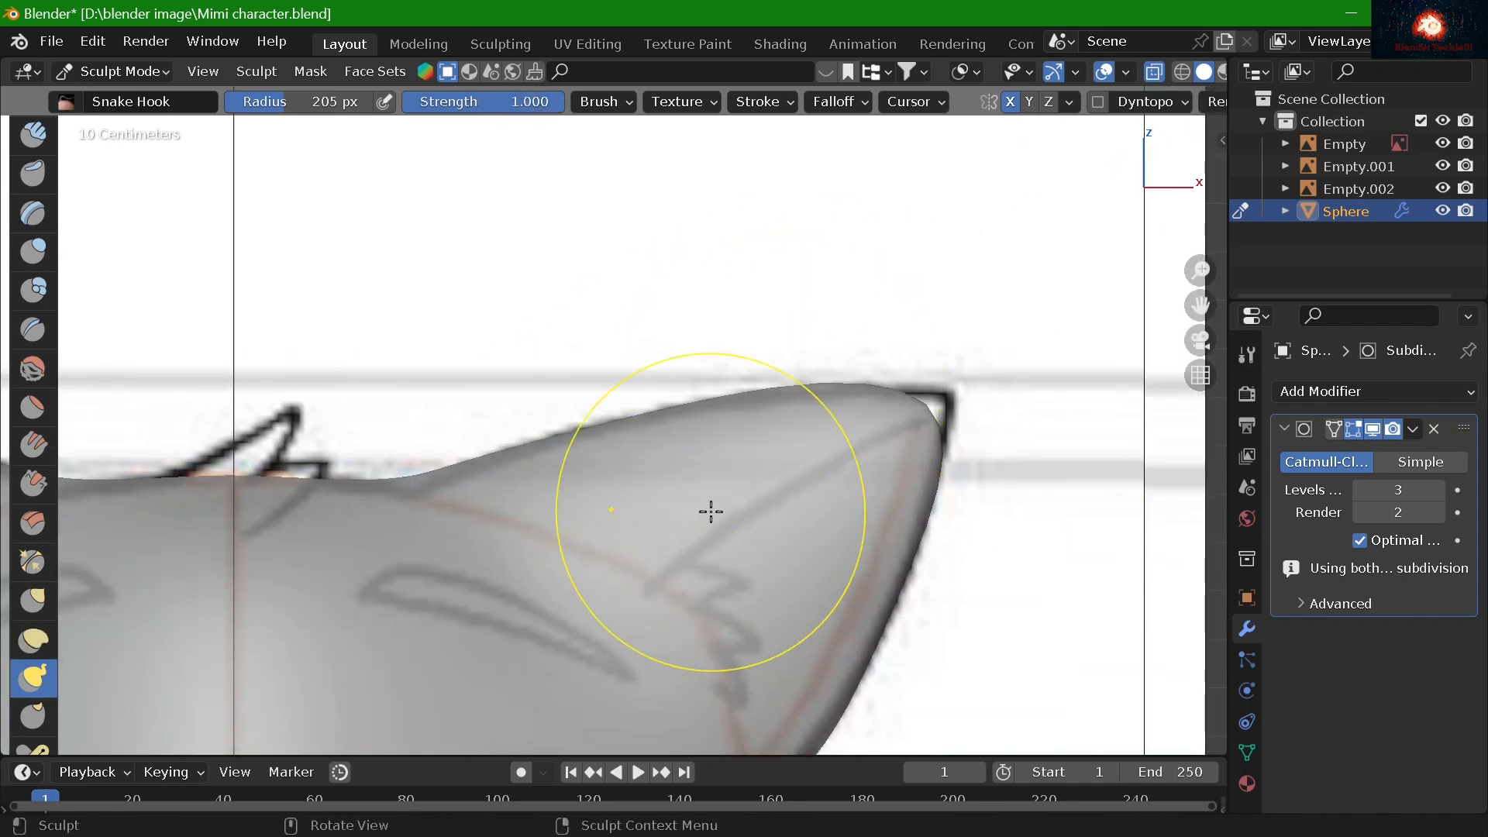
middle_drag(711, 512, 737, 449)
key(KP_1)
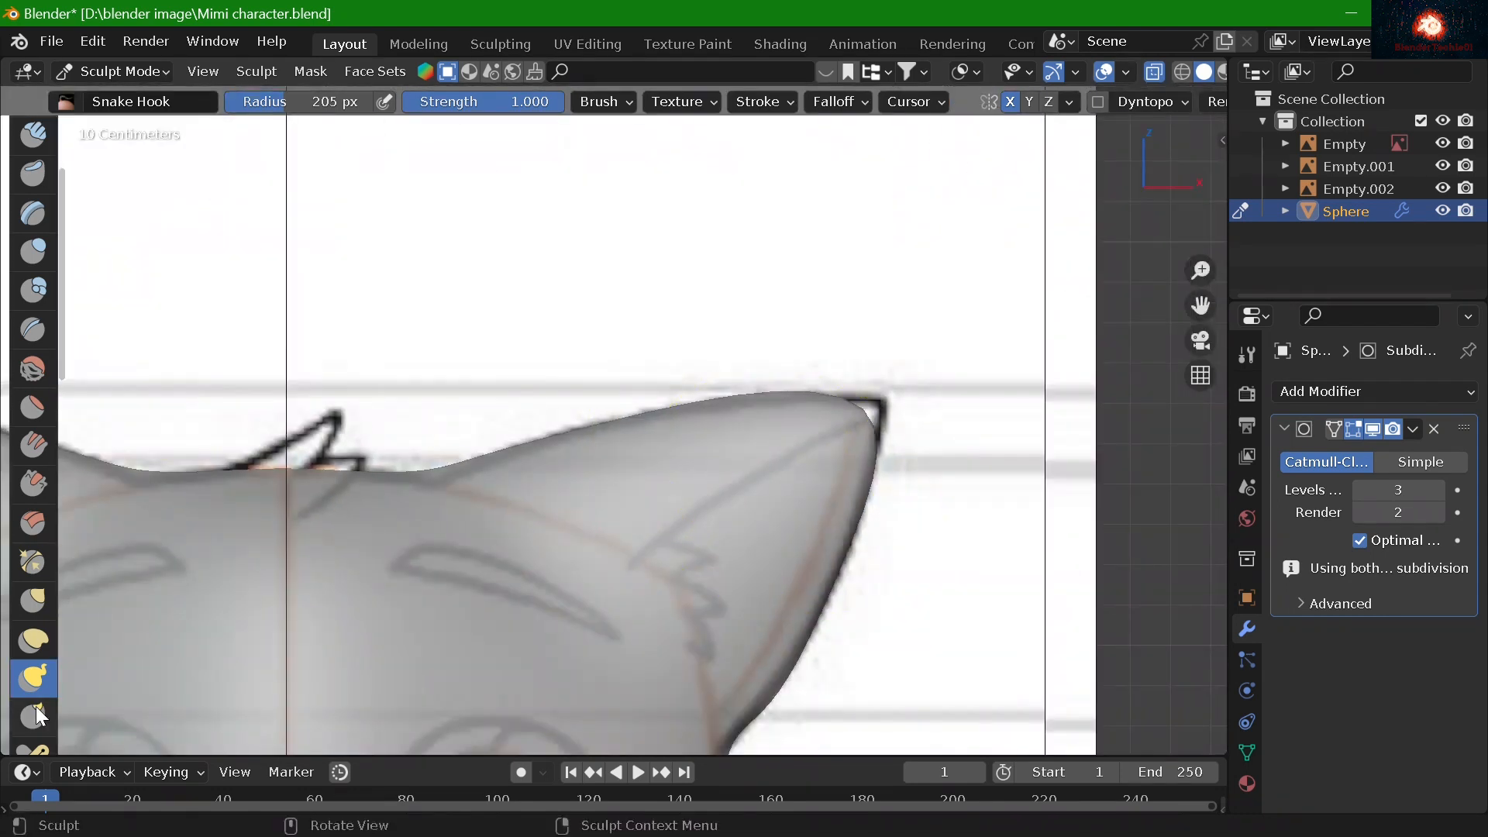
Set the Snake Hook radius to 80 px and pull the ear tips outward toward the corners of the reference ears
key(f)
click(832, 477)
drag(854, 434, 876, 428)
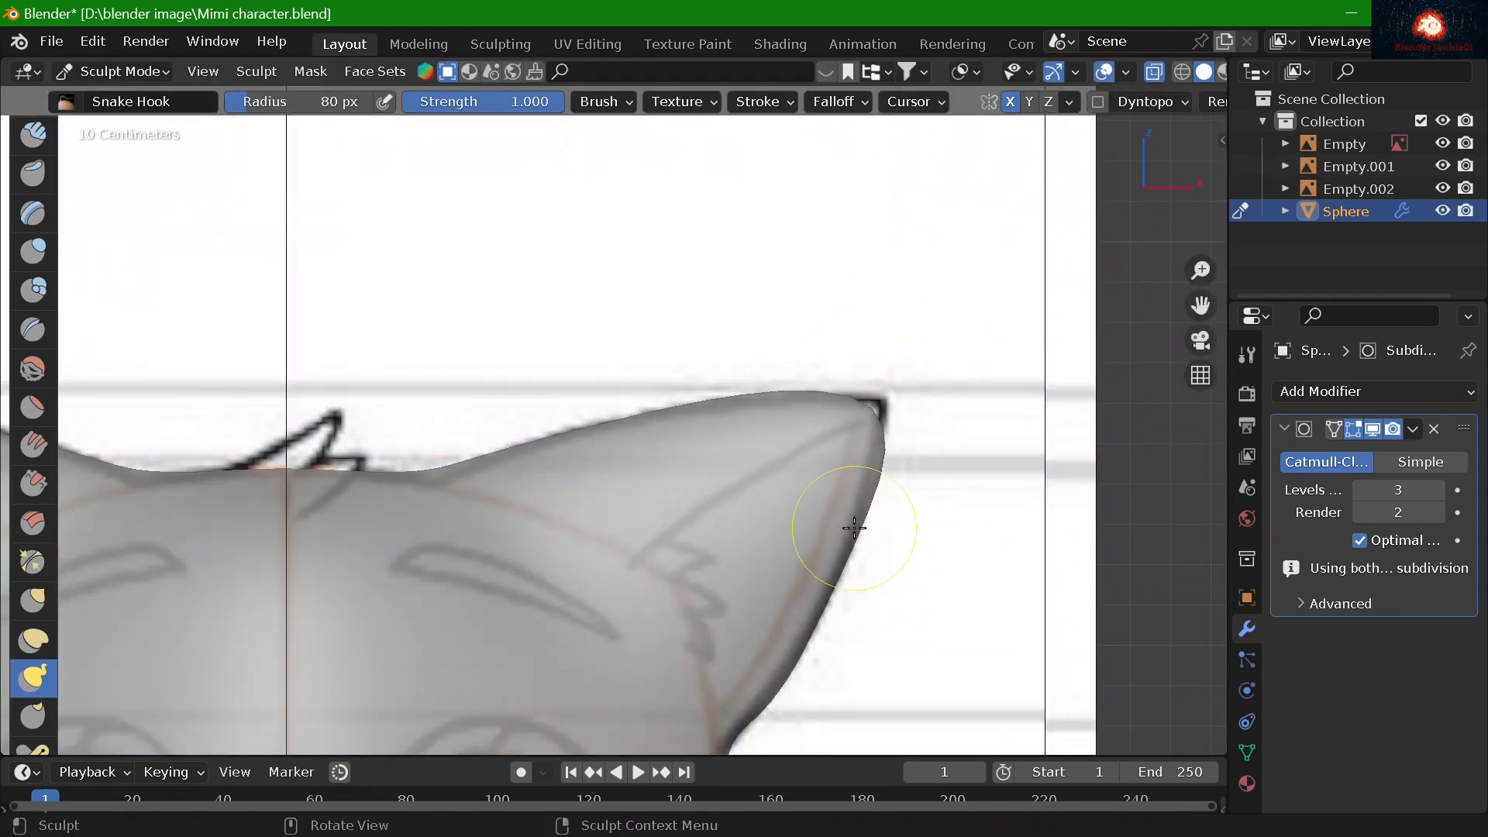
scroll(854, 528, down, 4)
drag(705, 508, 699, 506)
scroll(614, 421, up, 1)
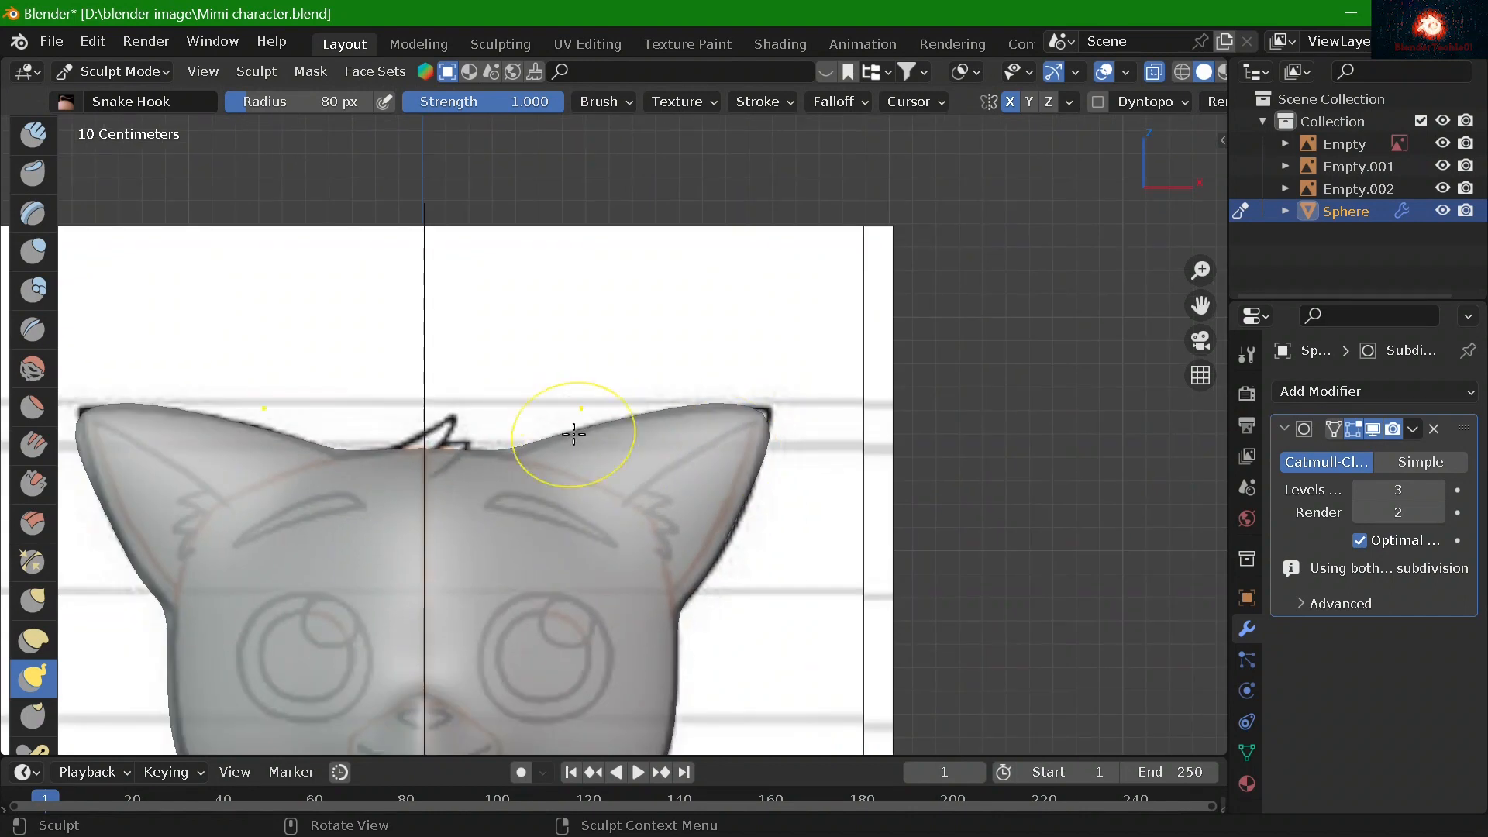
Adjust the upper ear edges and push the ear tips further up and outward in the front view
drag(577, 435, 616, 428)
drag(708, 438, 757, 399)
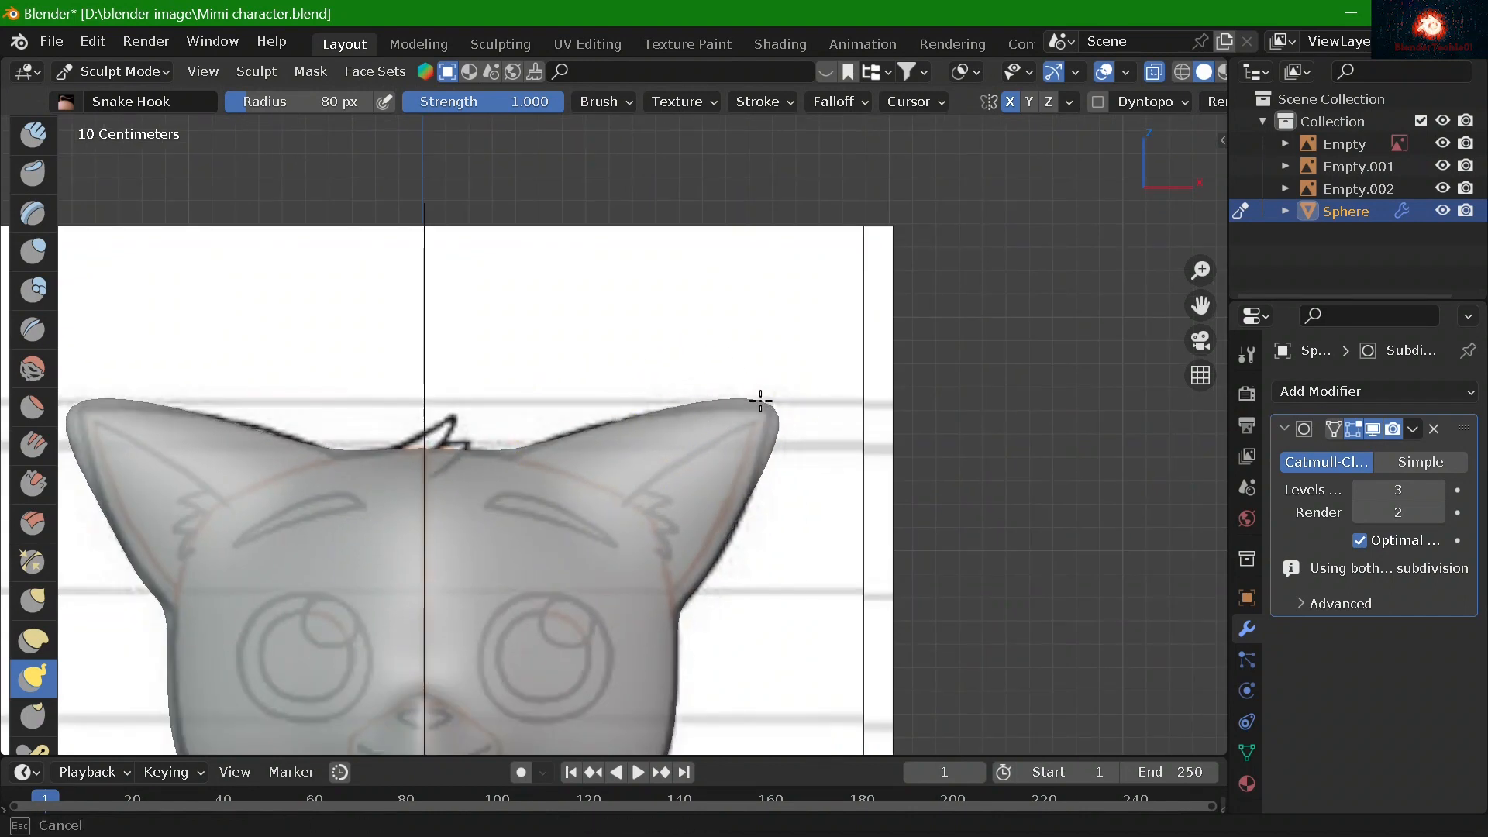
scroll(832, 487, up, 2)
scroll(811, 514, down, 3)
right_click(858, 524)
mouse_move(888, 415)
middle_down()
mouse_move(800, 436)
mouse_move(858, 439)
middle_up()
scroll(721, 504, down, 4)
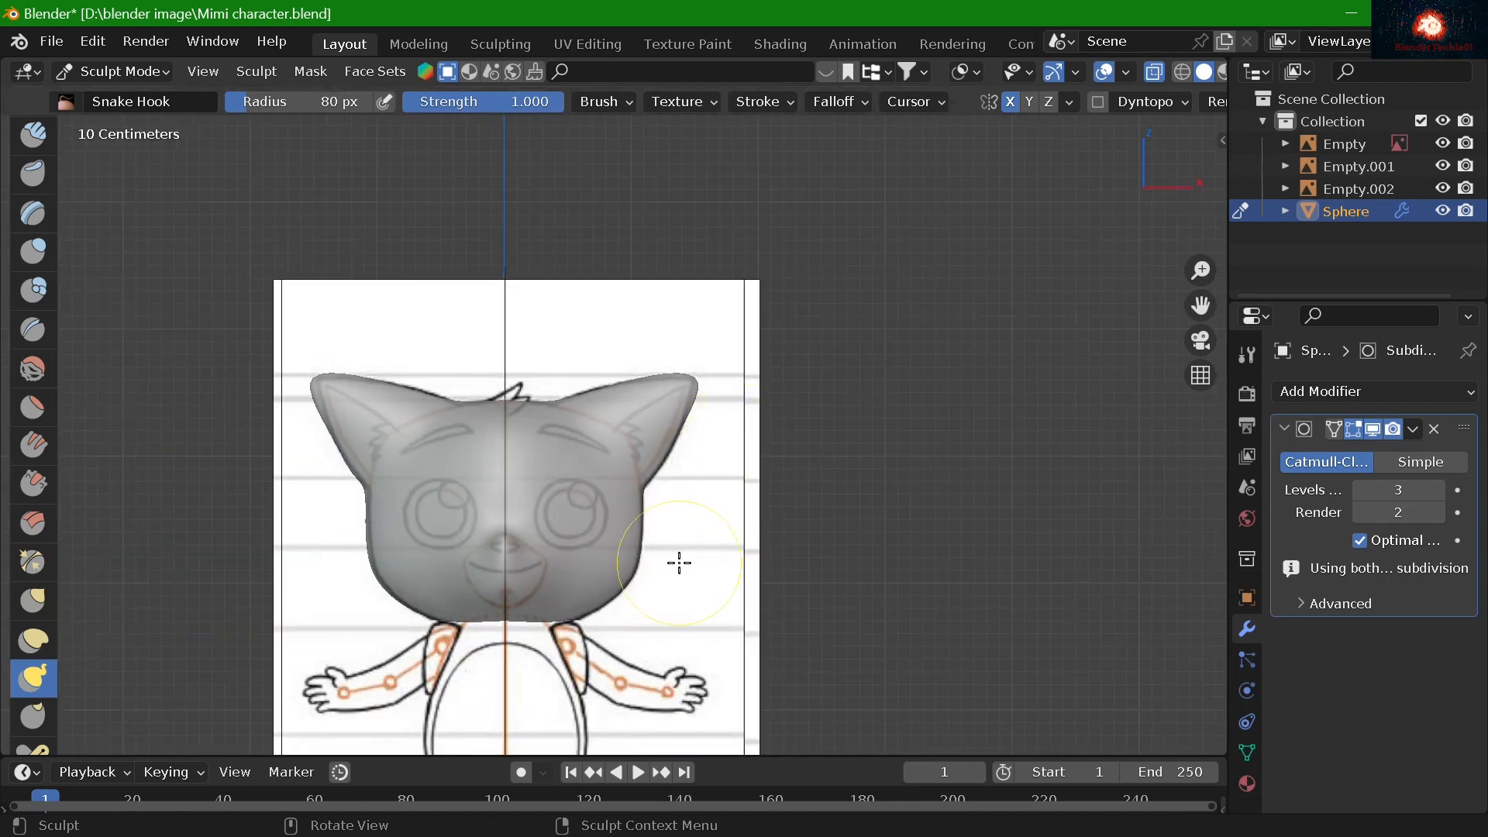
In the side view, raise the forehead's upper edge to the reference outline with the Grab brush at a 178 px radius
middle_drag(703, 609, 581, 628)
scroll(605, 521, up, 3)
scroll(608, 578, down, 2)
scroll(495, 505, up, 2)
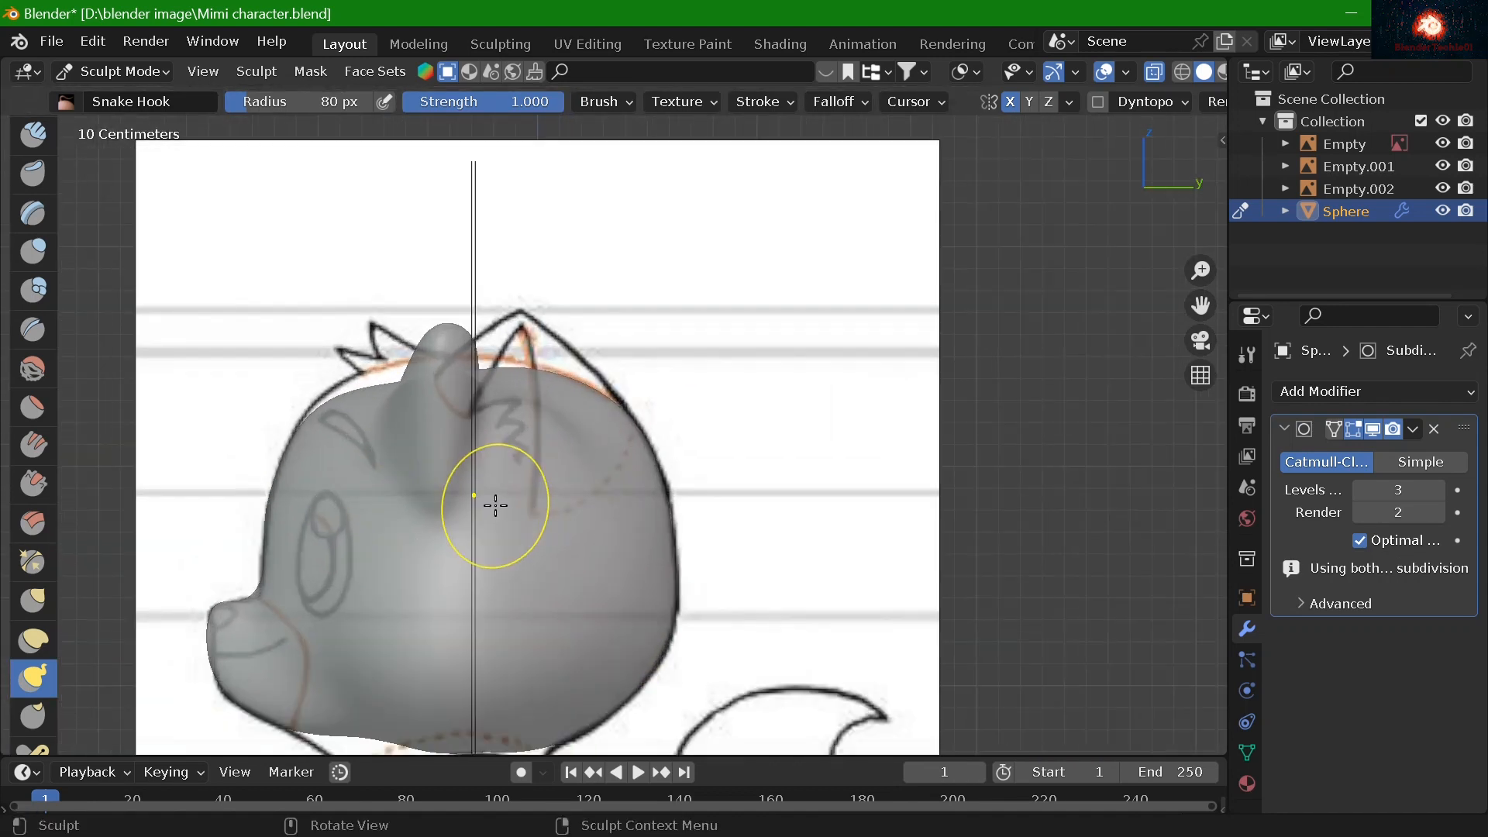
click(32, 601)
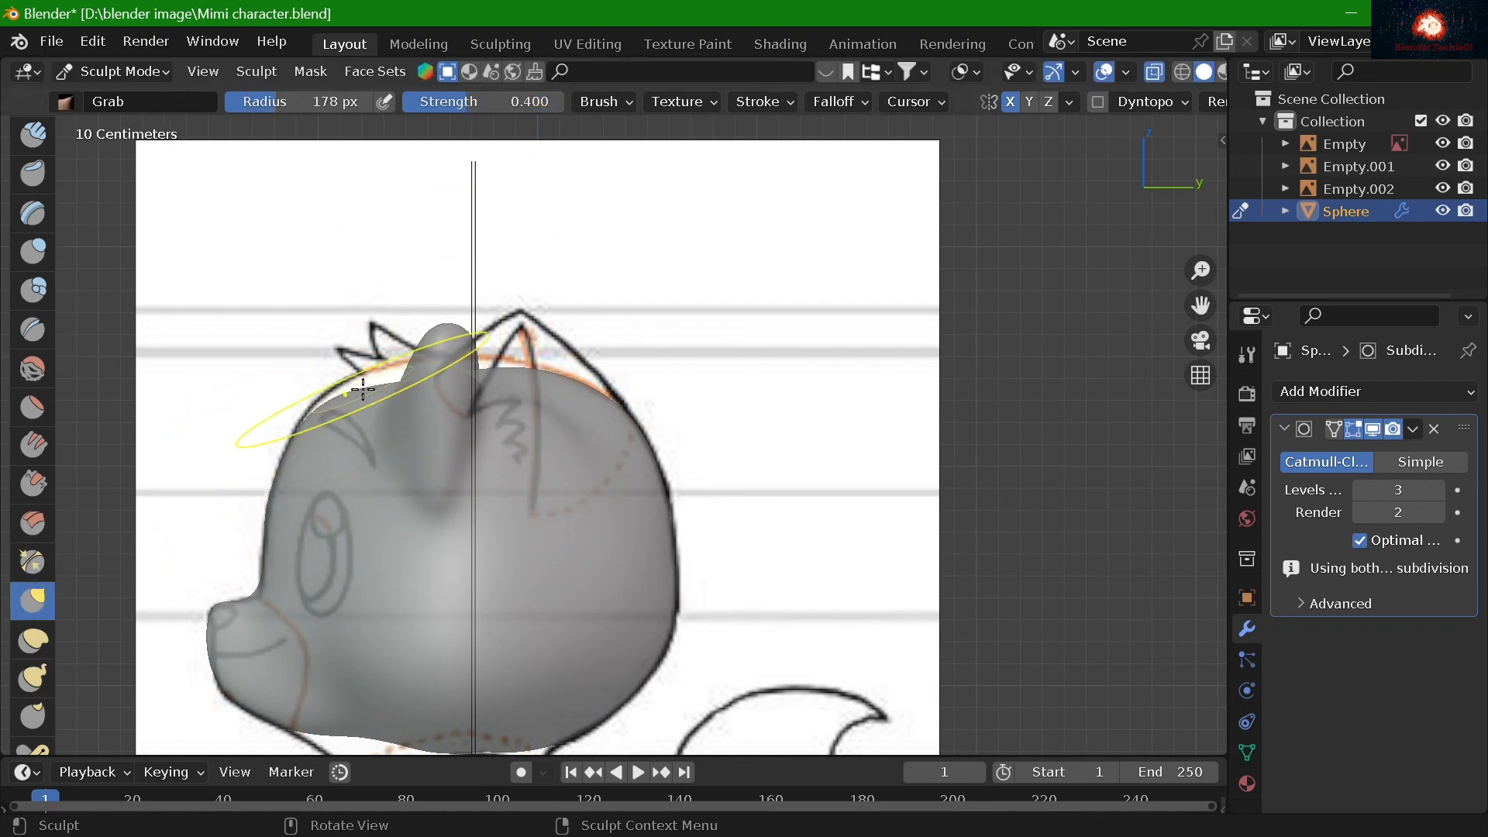
drag(374, 357, 375, 355)
key(KP_1)
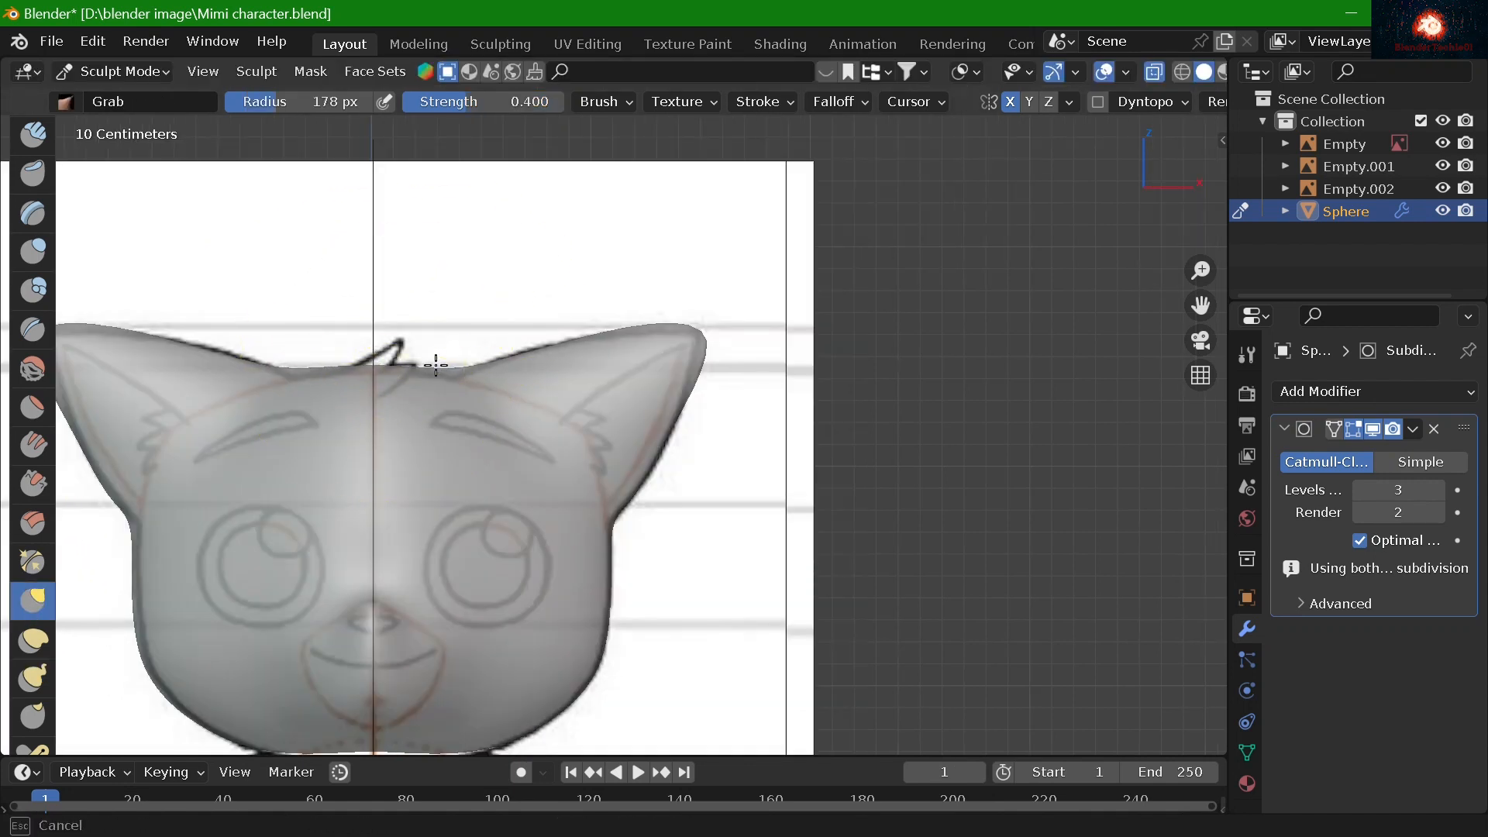
key(KP_3)
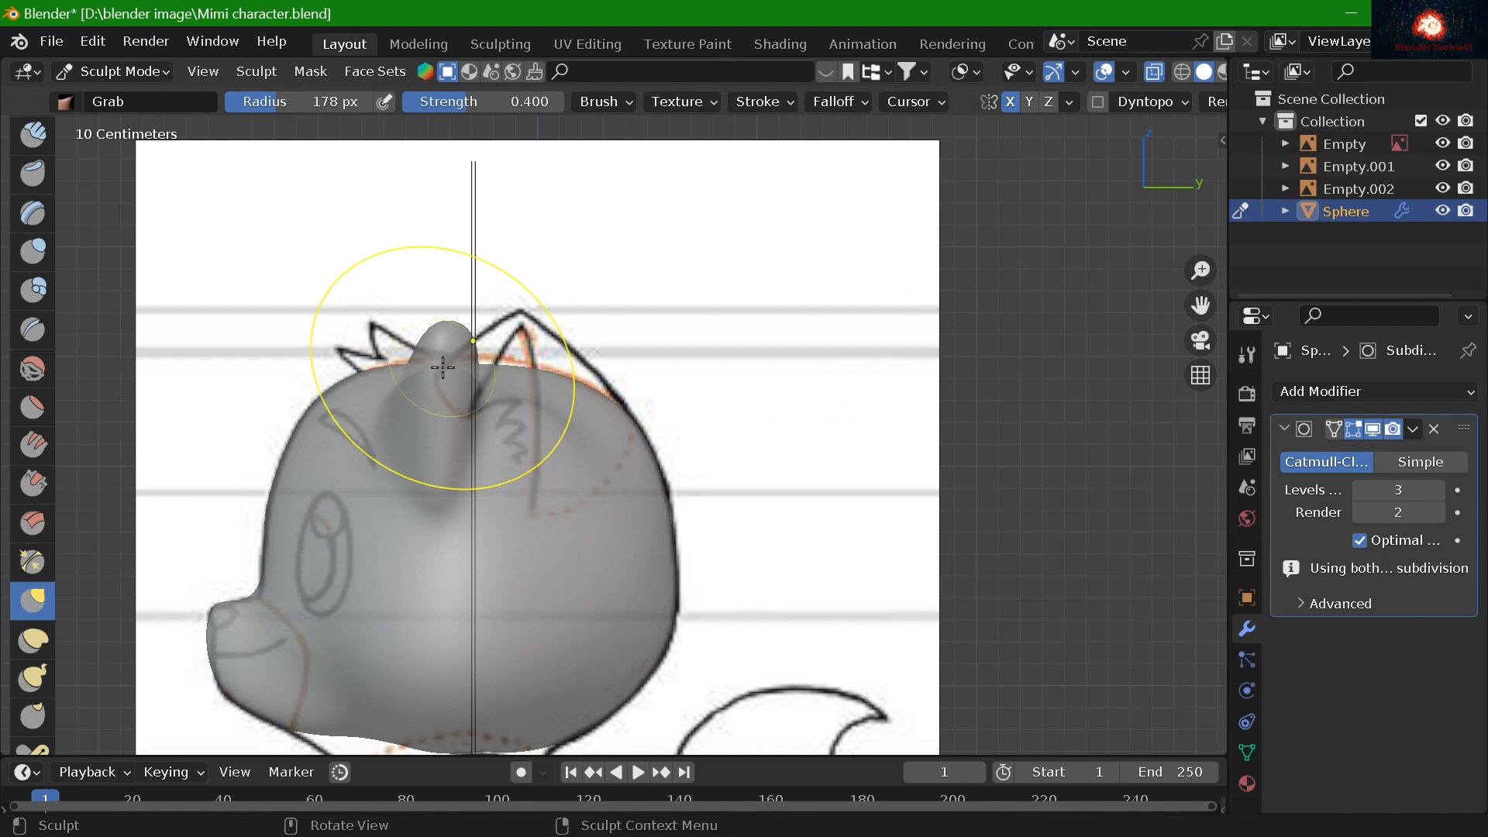
Adjust the crown behind the ear in the side view to follow the reference head curve with the Grab brush
middle_drag(442, 372, 489, 358)
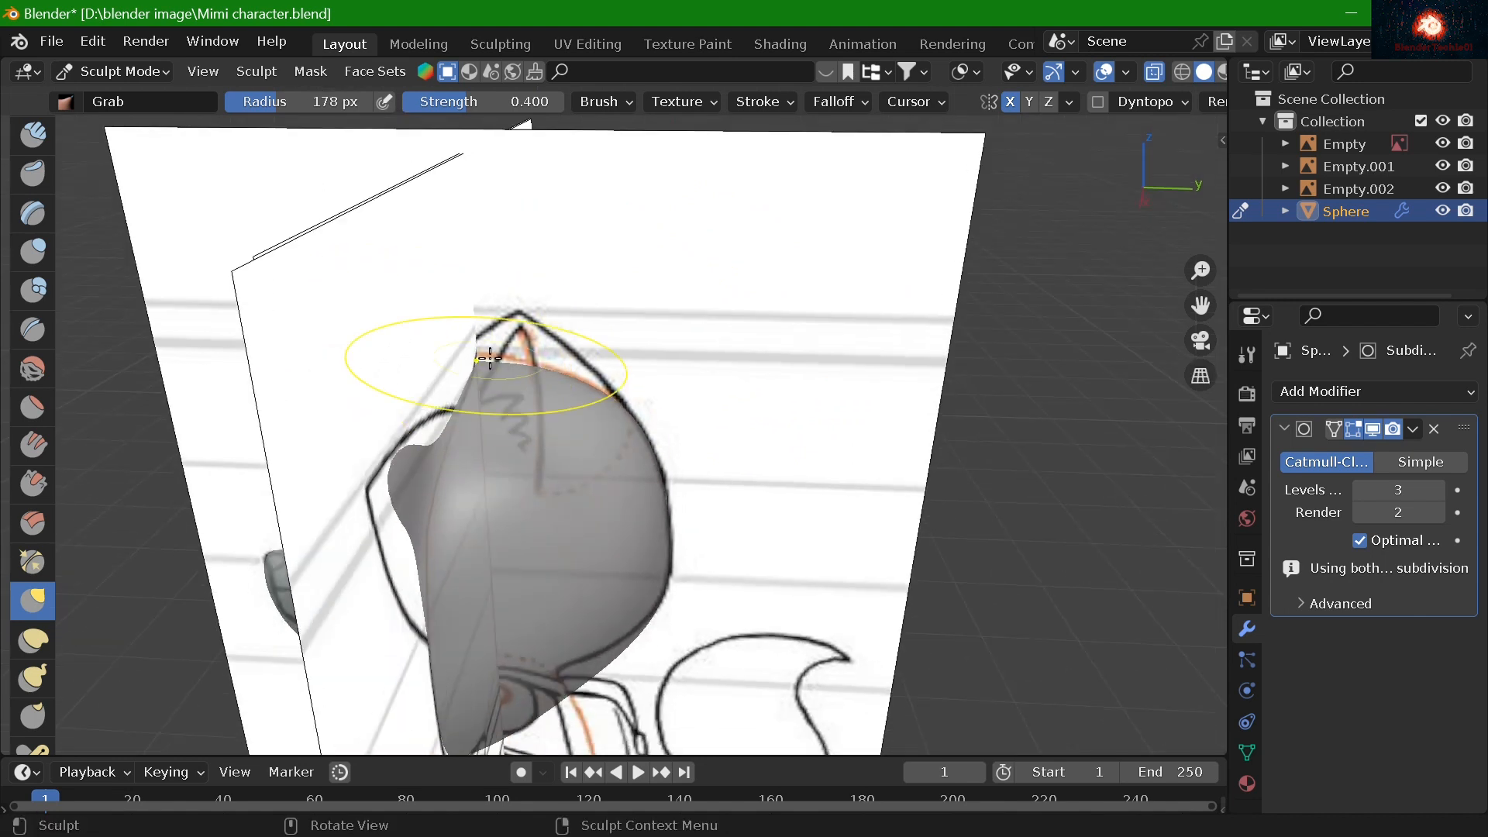
key(KP_1)
key(KP_3)
drag(498, 369, 496, 378)
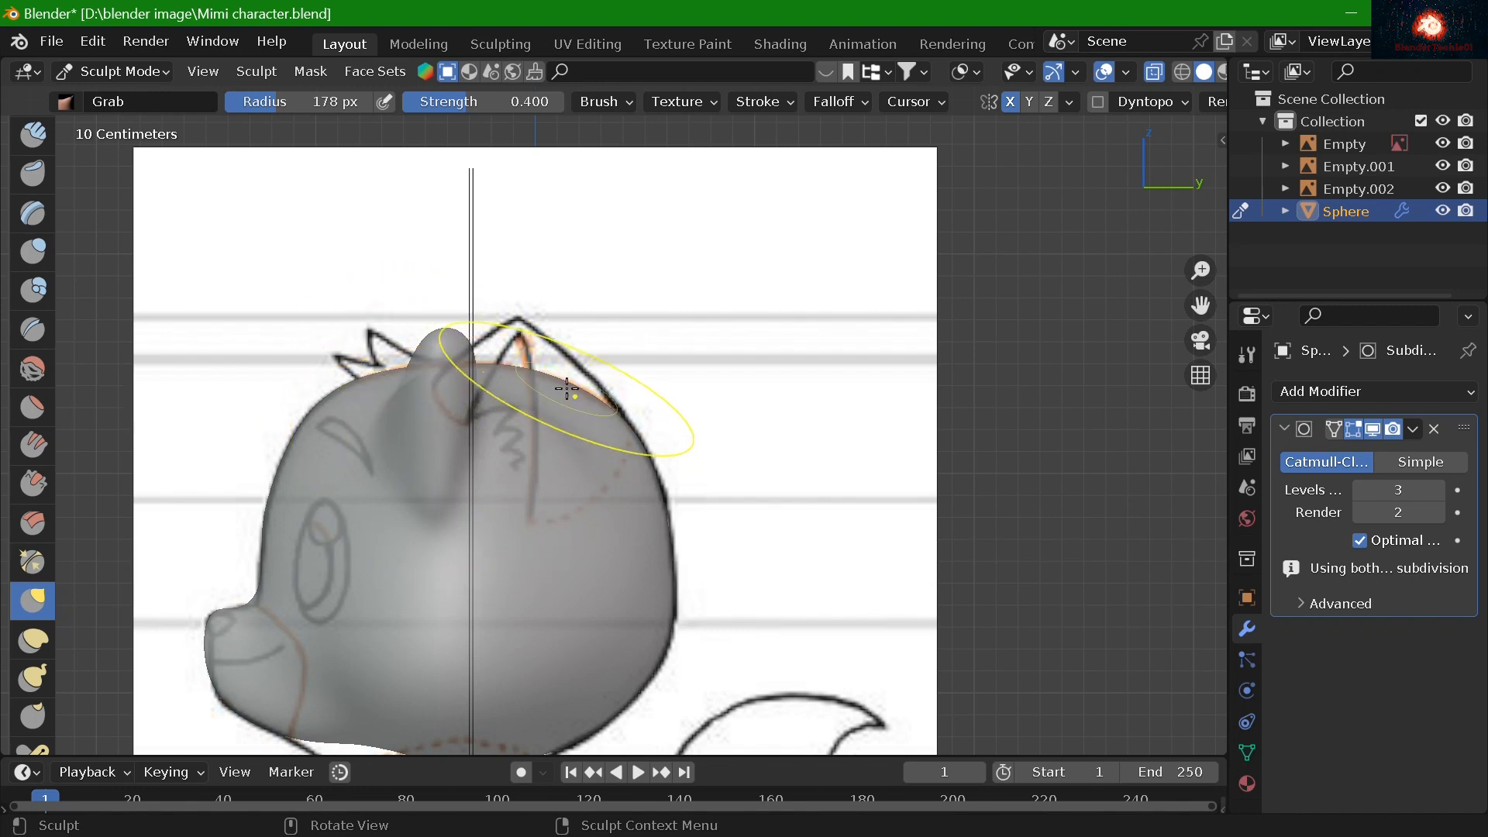
mouse_move(546, 402)
middle_down()
mouse_move(435, 475)
mouse_move(454, 421)
mouse_move(568, 455)
middle_up()
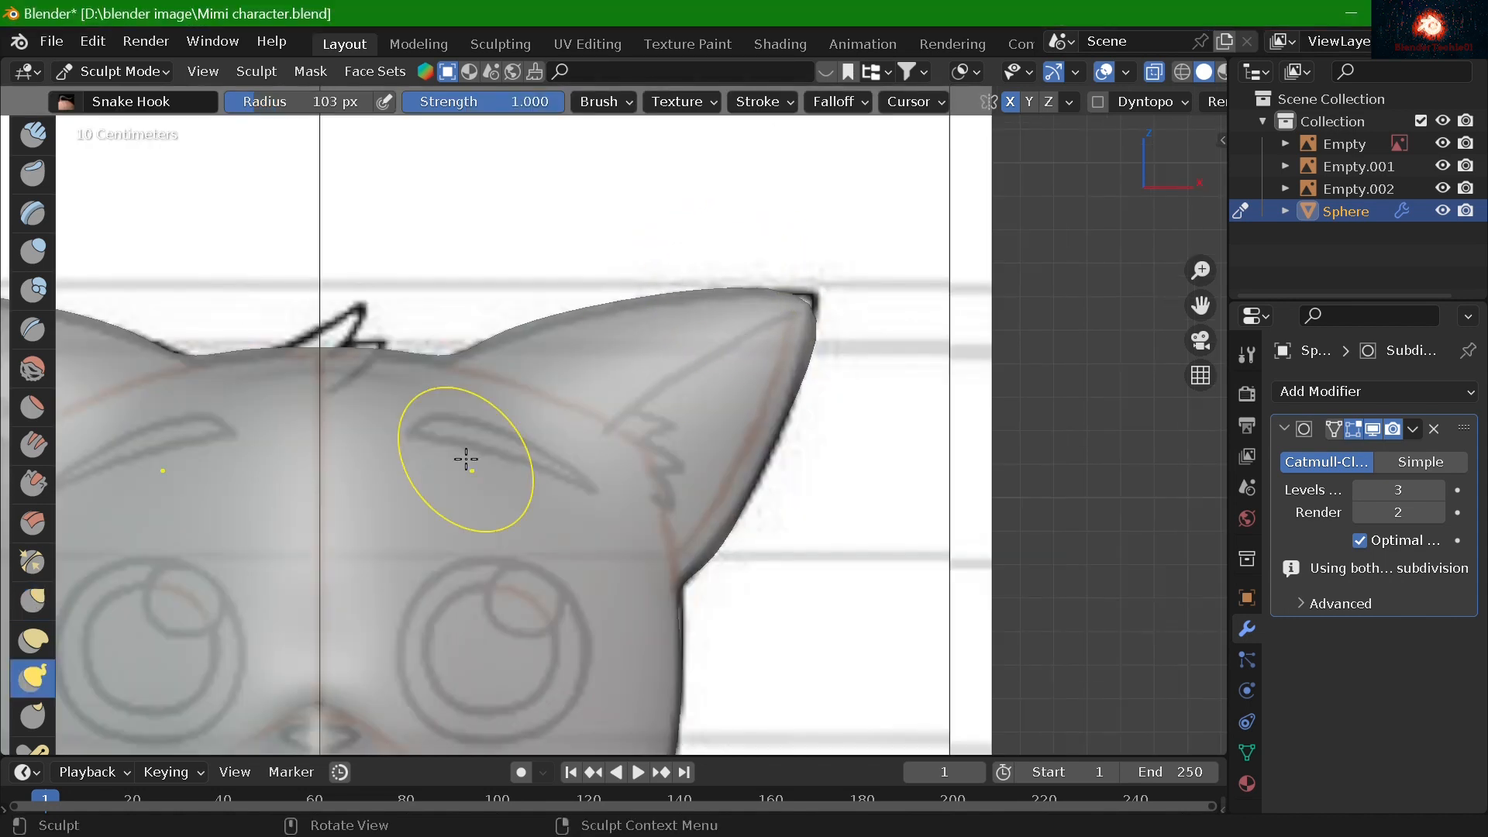
In the front view, refine the ear tips toward the reference corners with the Snake Hook brush at 30, 49 and 95 px radii
key(f)
click(811, 297)
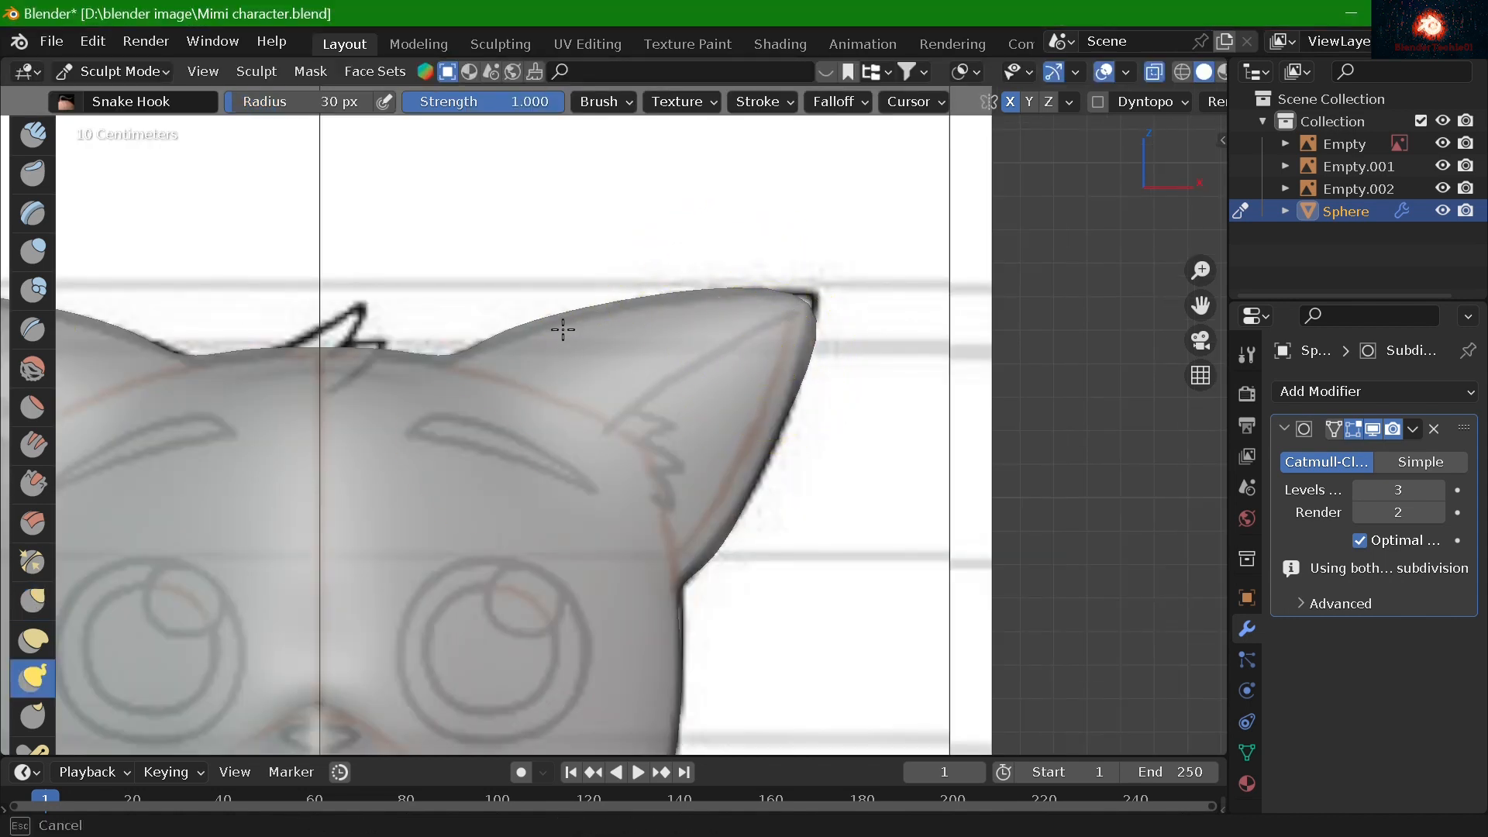
key(f)
click(817, 340)
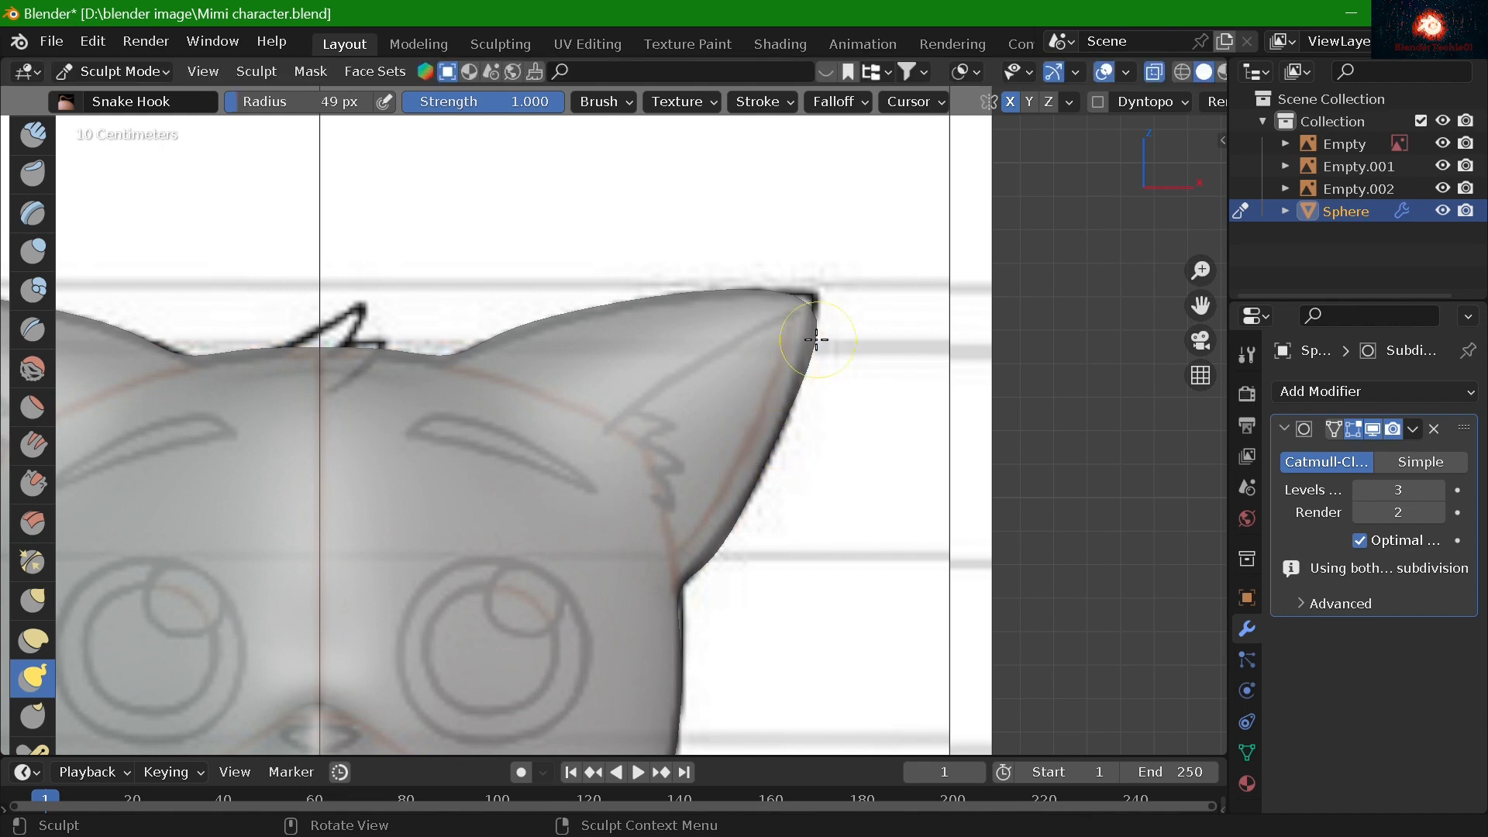
mouse_move(855, 401)
middle_down()
mouse_move(817, 385)
mouse_move(698, 481)
mouse_move(581, 542)
mouse_move(914, 423)
mouse_move(803, 307)
middle_up()
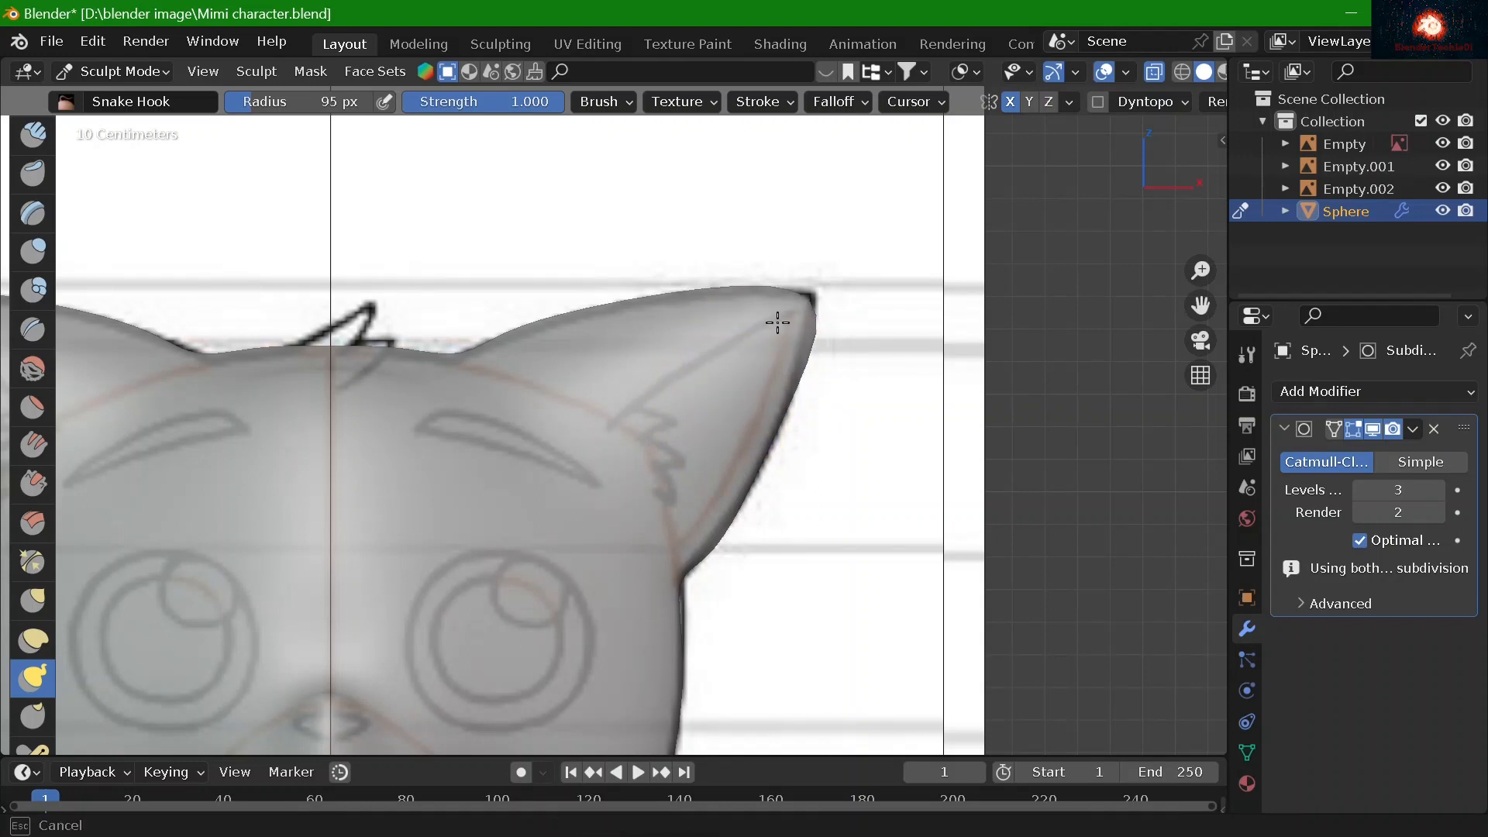
drag(777, 322, 780, 319)
Set the Snake Hook radius to 41 px and try to pull a hair tuft up from the middle of the crown
scroll(777, 323, down, 3)
scroll(775, 333, up, 10)
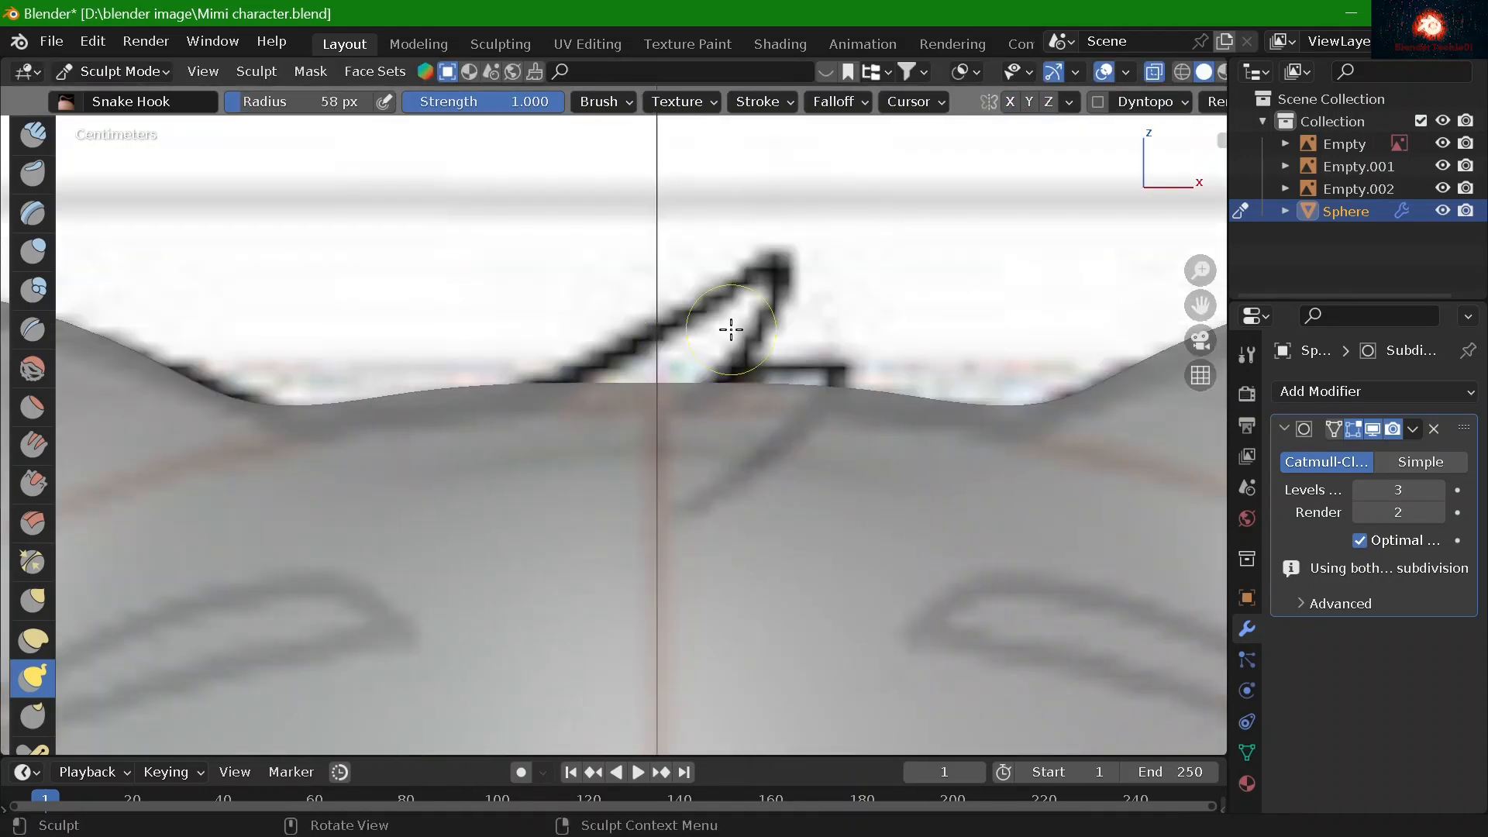
key(f)
click(633, 387)
key(f)
click(632, 393)
scroll(632, 392, up, 6)
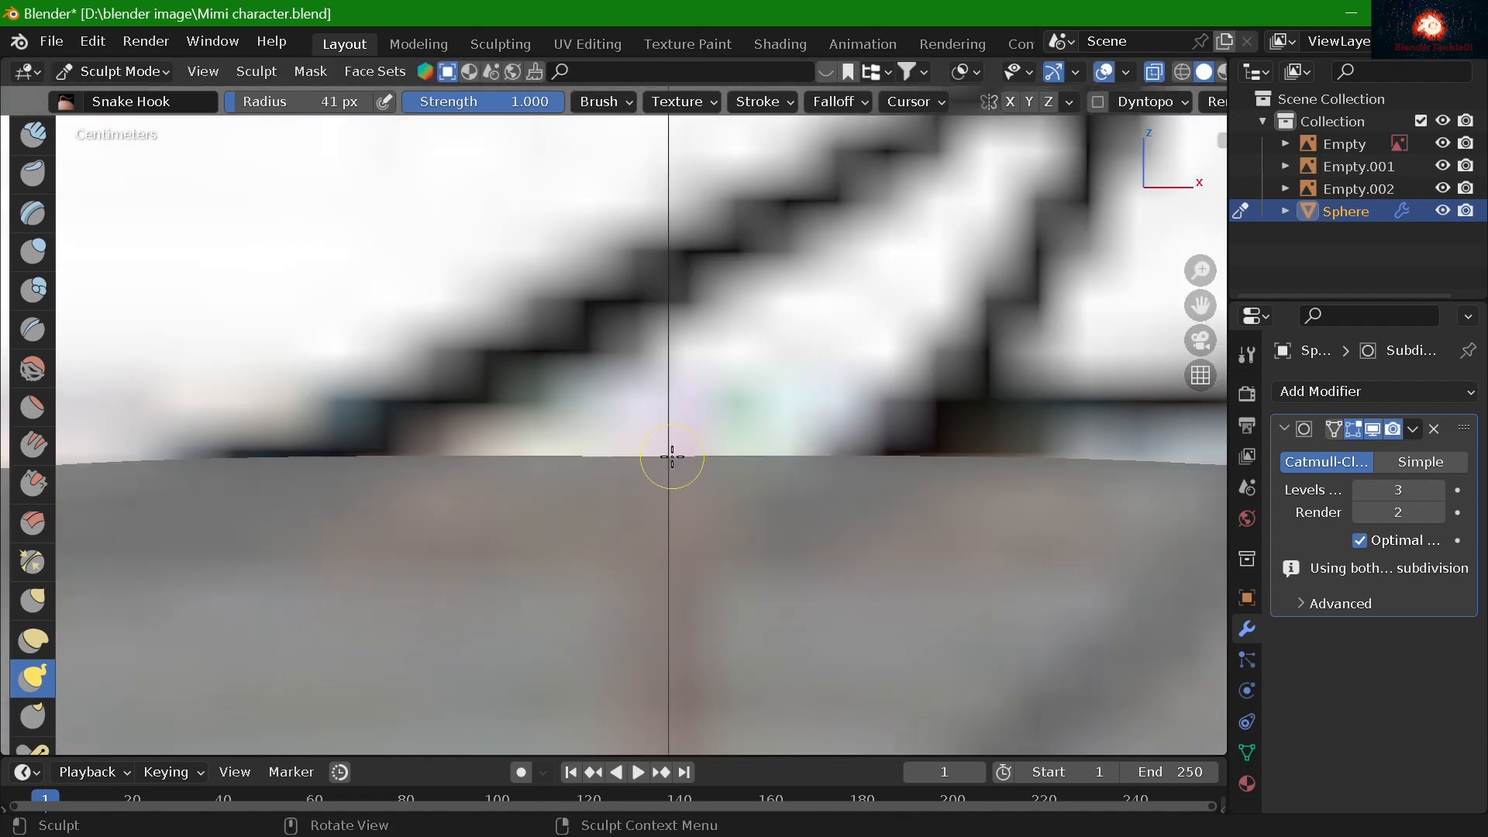
scroll(635, 458, down, 8)
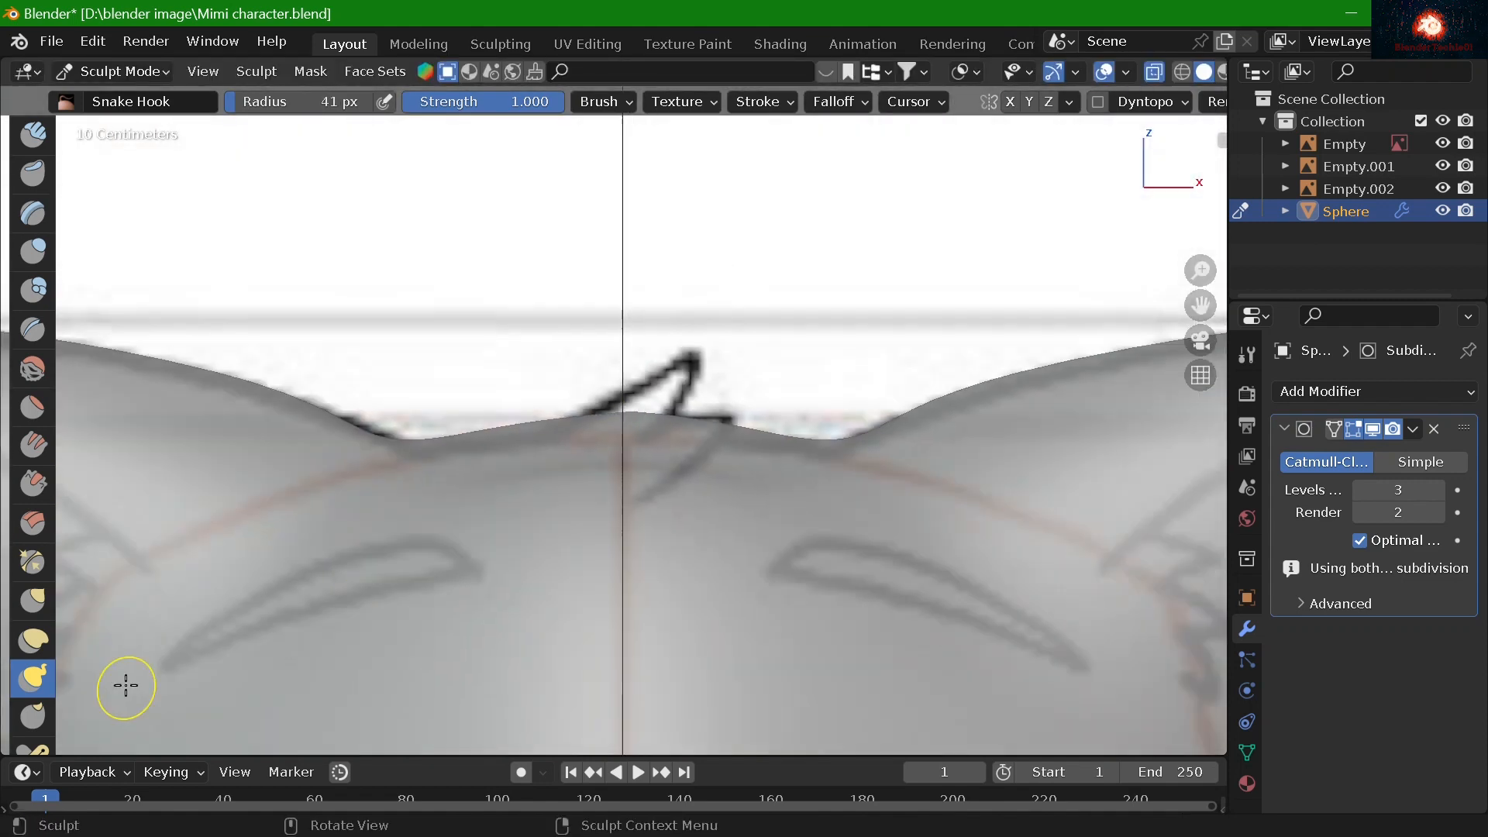
Try again to draw the hair tuft up and sideways toward the pointed tip in the front reference
scroll(43, 542, down, 4)
scroll(44, 461, down, 9)
scroll(44, 461, up, 8)
scroll(512, 449, up, 12)
drag(694, 353, 825, 256)
scroll(631, 556, down, 6)
scroll(631, 556, down, 3)
Shape a pointed hair tuft on the crown along the front reference with the Elastic Deform brush at a 41 px radius and 0.500 strength
click(31, 464)
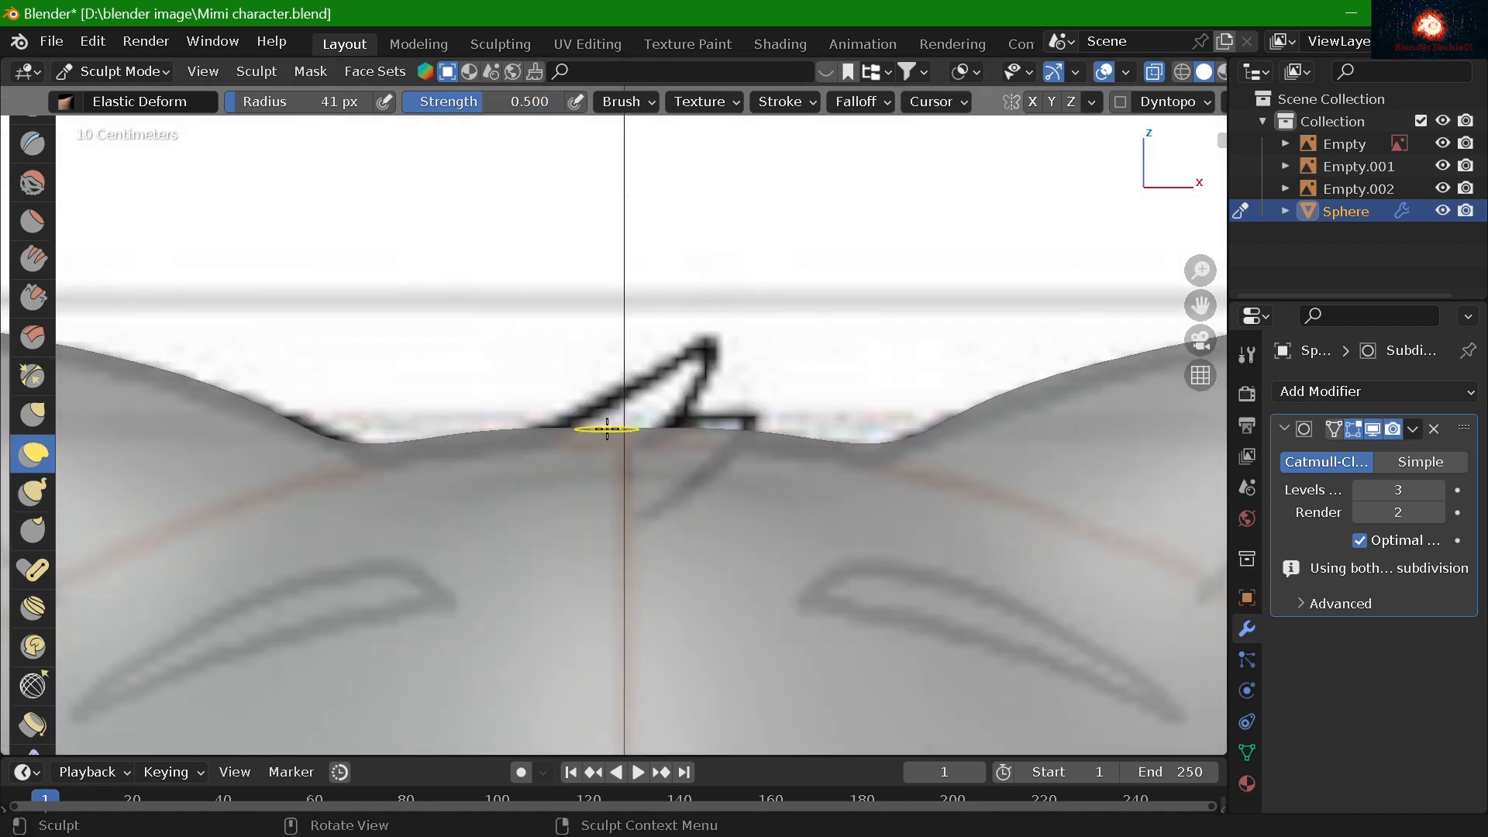
scroll(707, 408, down, 3)
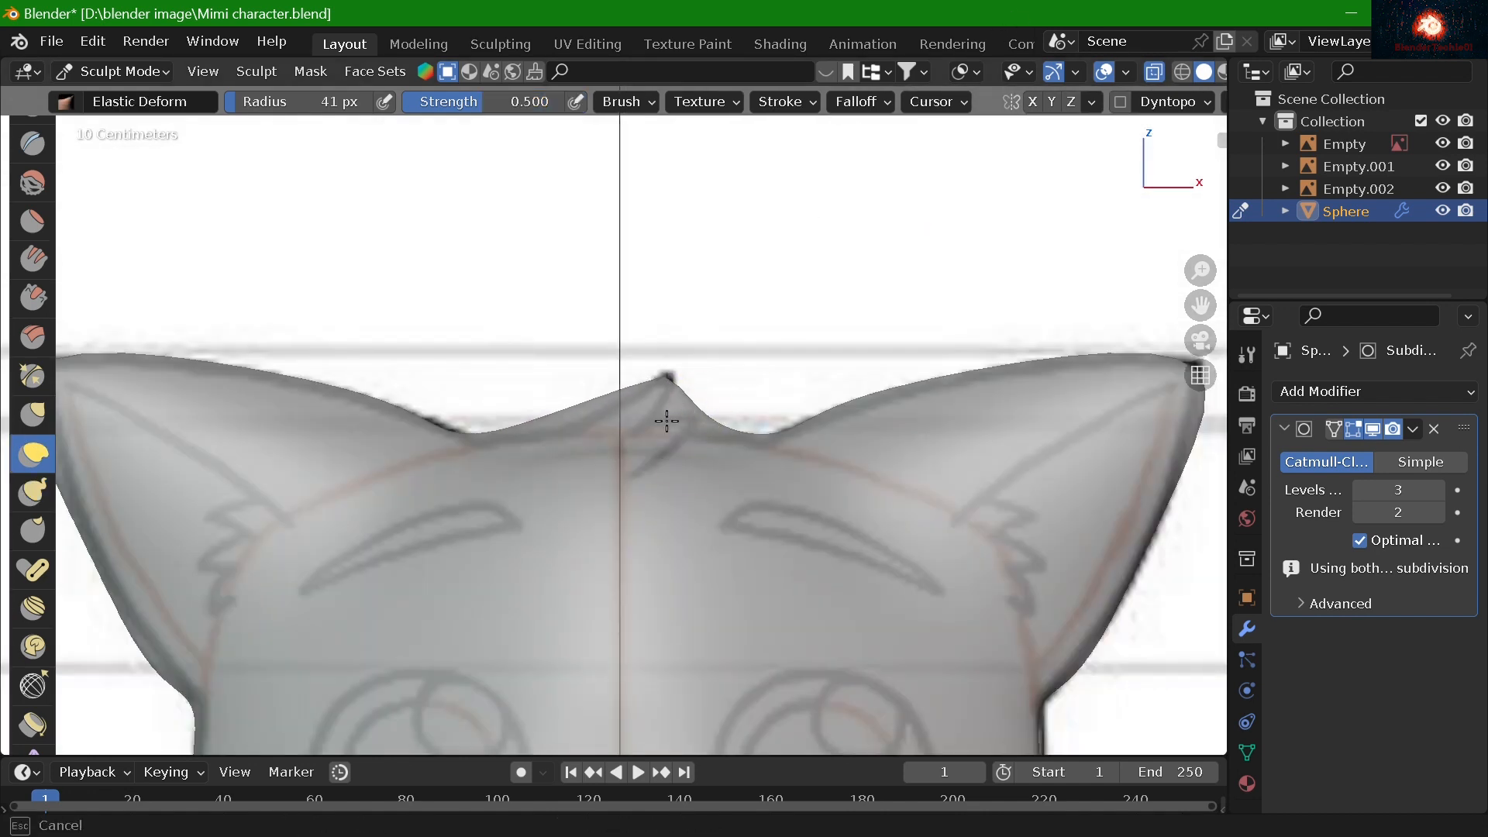
drag(666, 421, 656, 426)
click(781, 102)
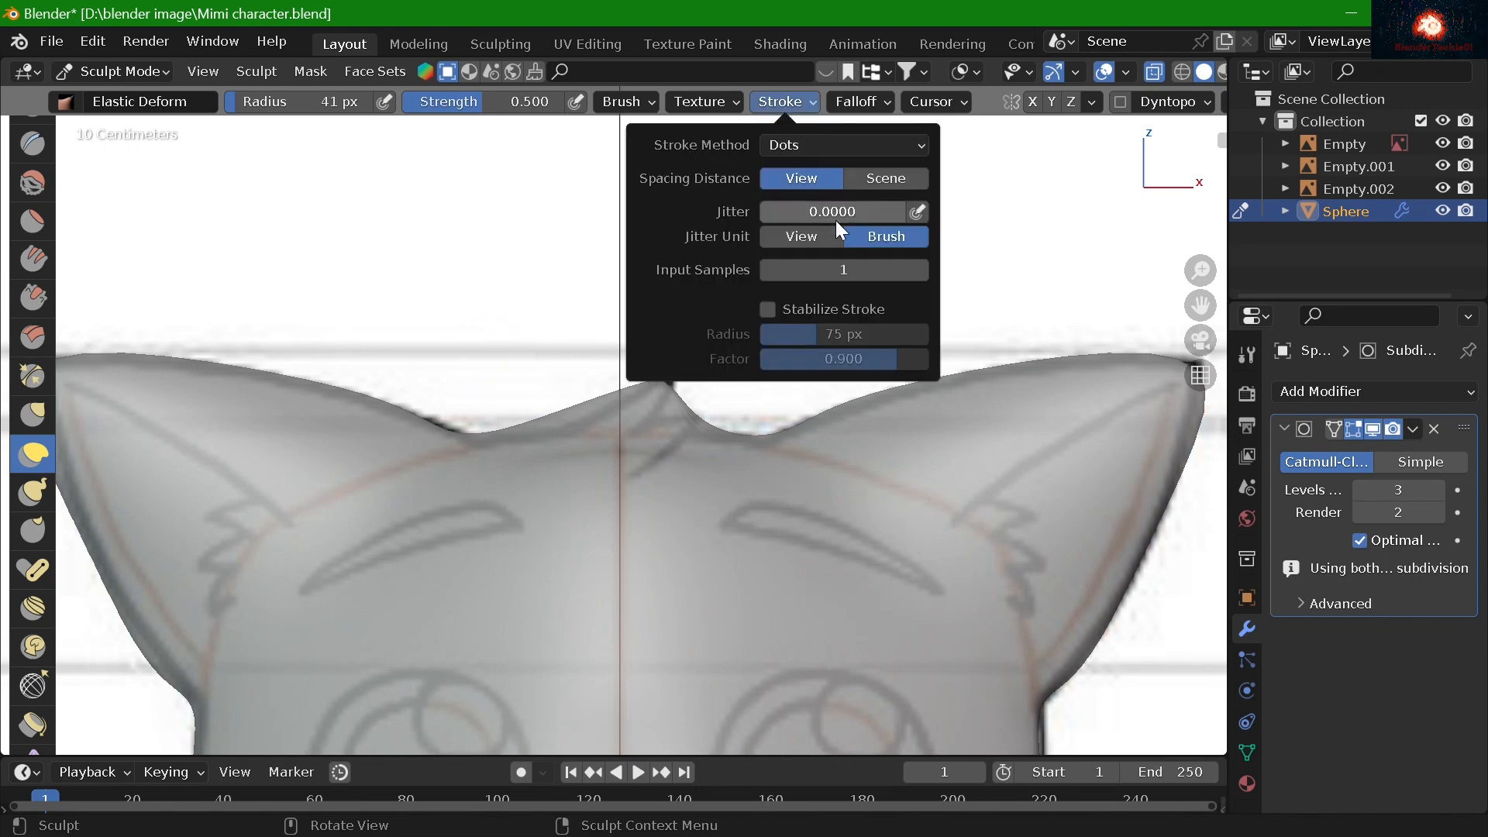
drag(667, 428, 661, 429)
mouse_move(683, 492)
middle_down()
mouse_move(618, 504)
mouse_move(316, 478)
mouse_move(589, 481)
middle_up()
key(KP_1)
scroll(598, 497, down, 2)
scroll(597, 499, down, 2)
scroll(80, 216, up, 1)
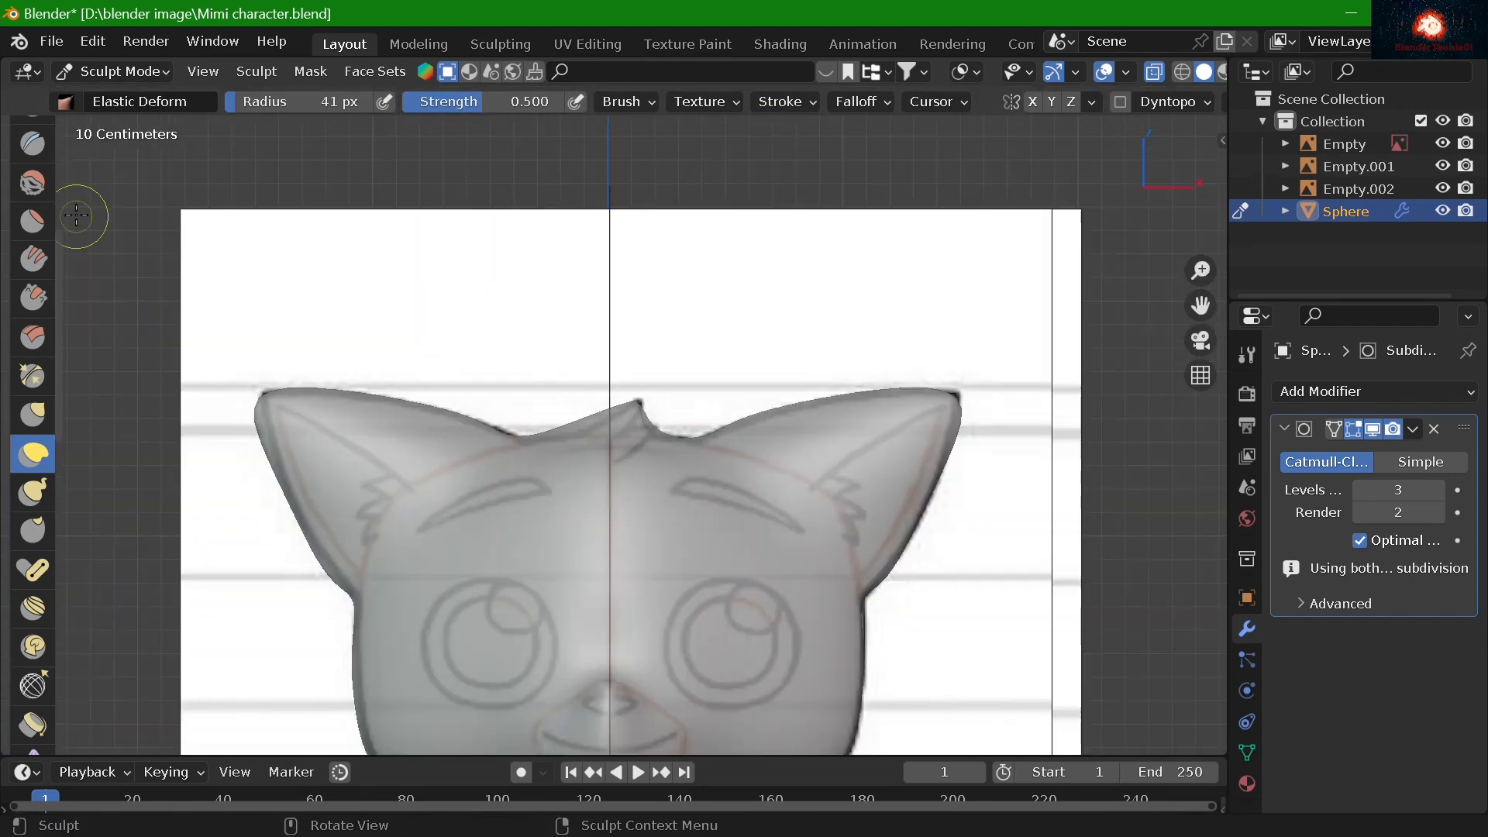
scroll(42, 204, up, 9)
scroll(481, 509, down, 3)
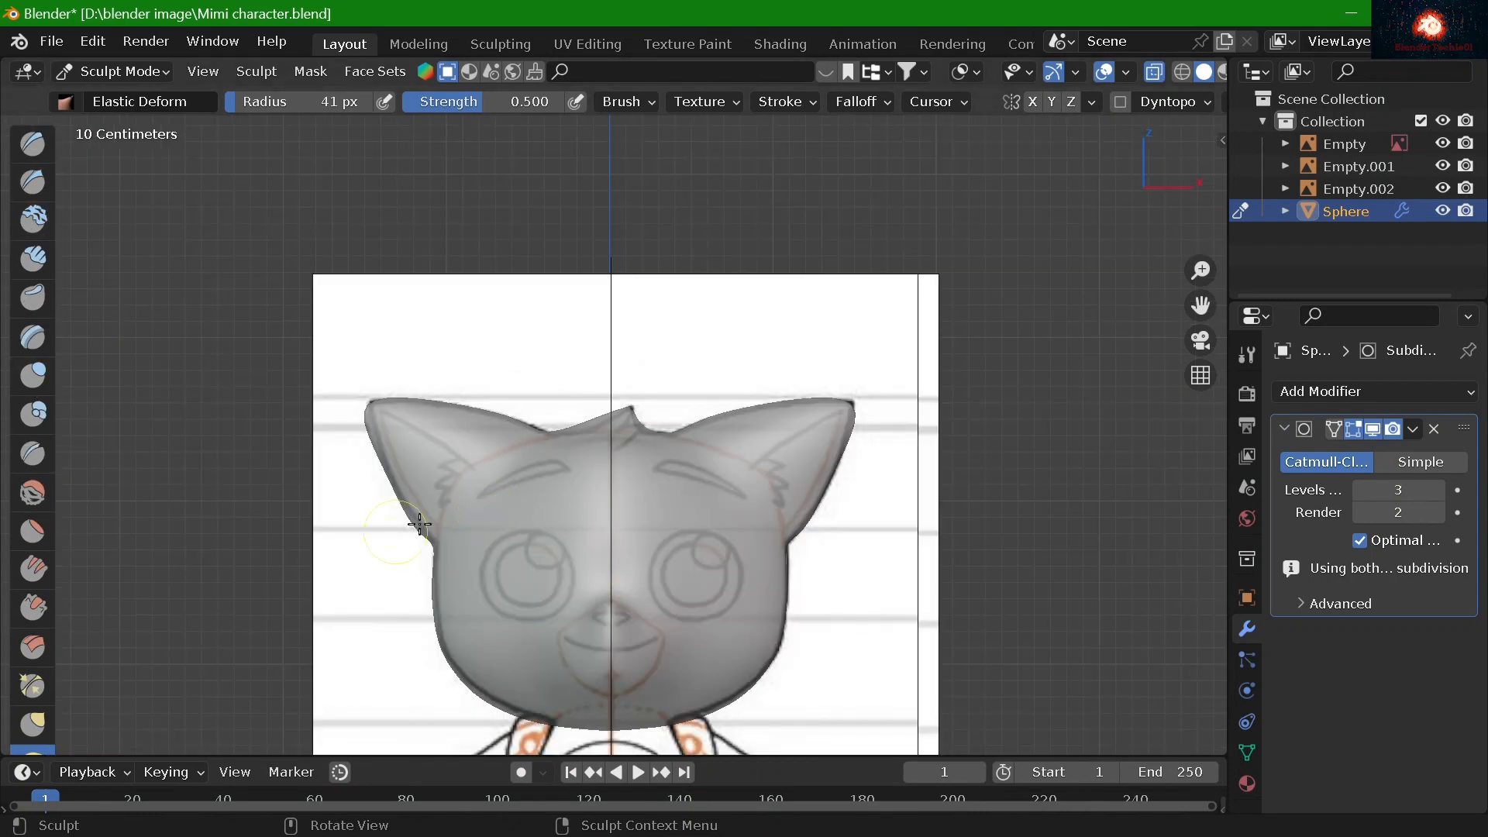
Turn off X-ray, hide the three reference image empties, and inspect the head from several sides
click(1154, 70)
mouse_move(736, 459)
middle_down()
mouse_move(648, 475)
mouse_move(724, 543)
mouse_move(772, 458)
mouse_move(877, 472)
mouse_move(684, 498)
mouse_move(935, 397)
mouse_move(73, 688)
mouse_move(82, 698)
mouse_move(310, 543)
mouse_move(540, 457)
middle_up()
drag(1443, 143, 1442, 188)
middle_drag(764, 514, 853, 419)
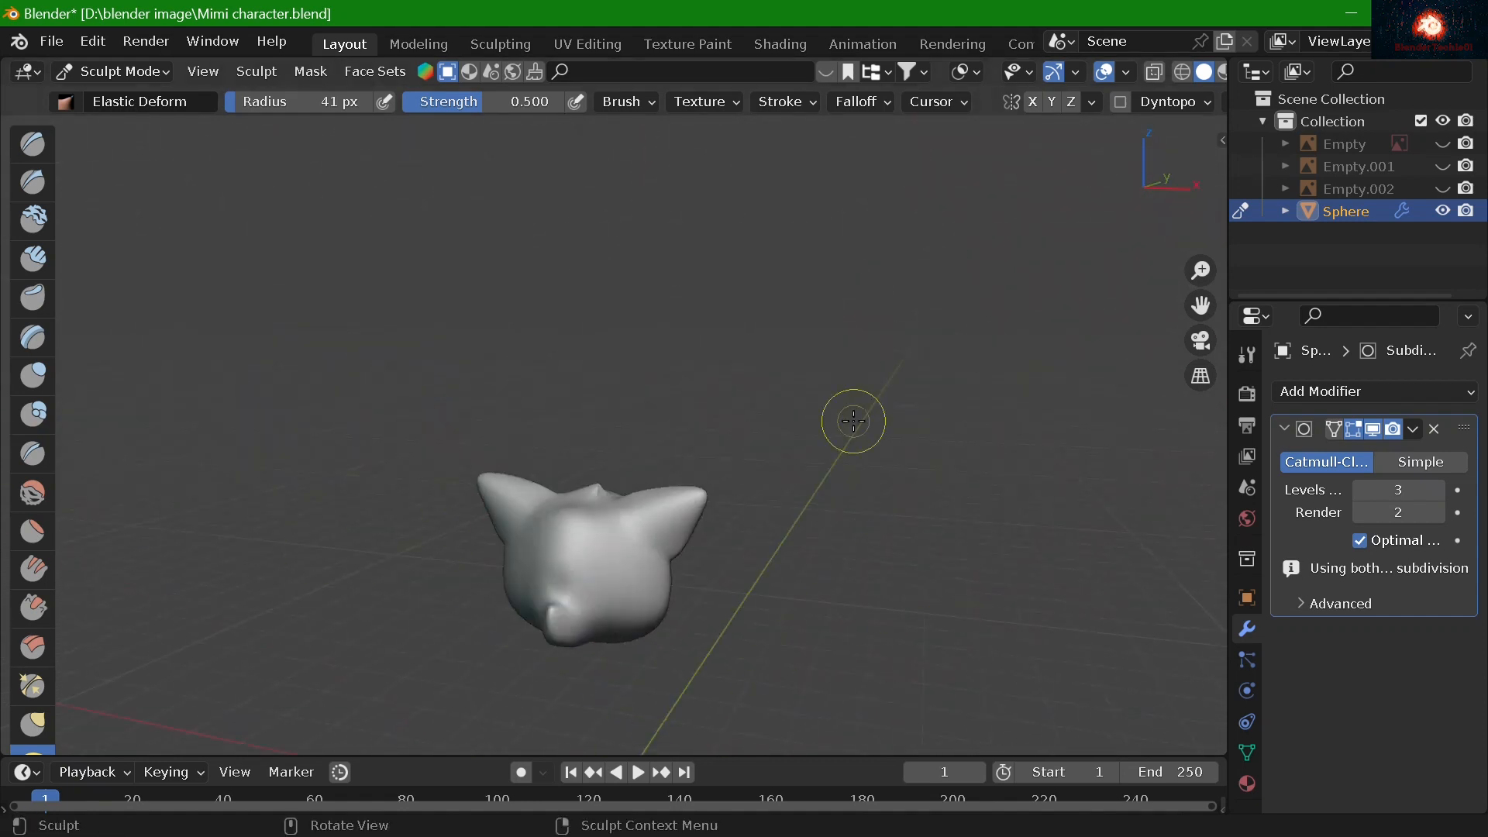
scroll(854, 418, up, 5)
drag(1201, 305, 1287, 78)
mouse_move(969, 349)
middle_down()
mouse_move(736, 558)
mouse_move(620, 372)
middle_up()
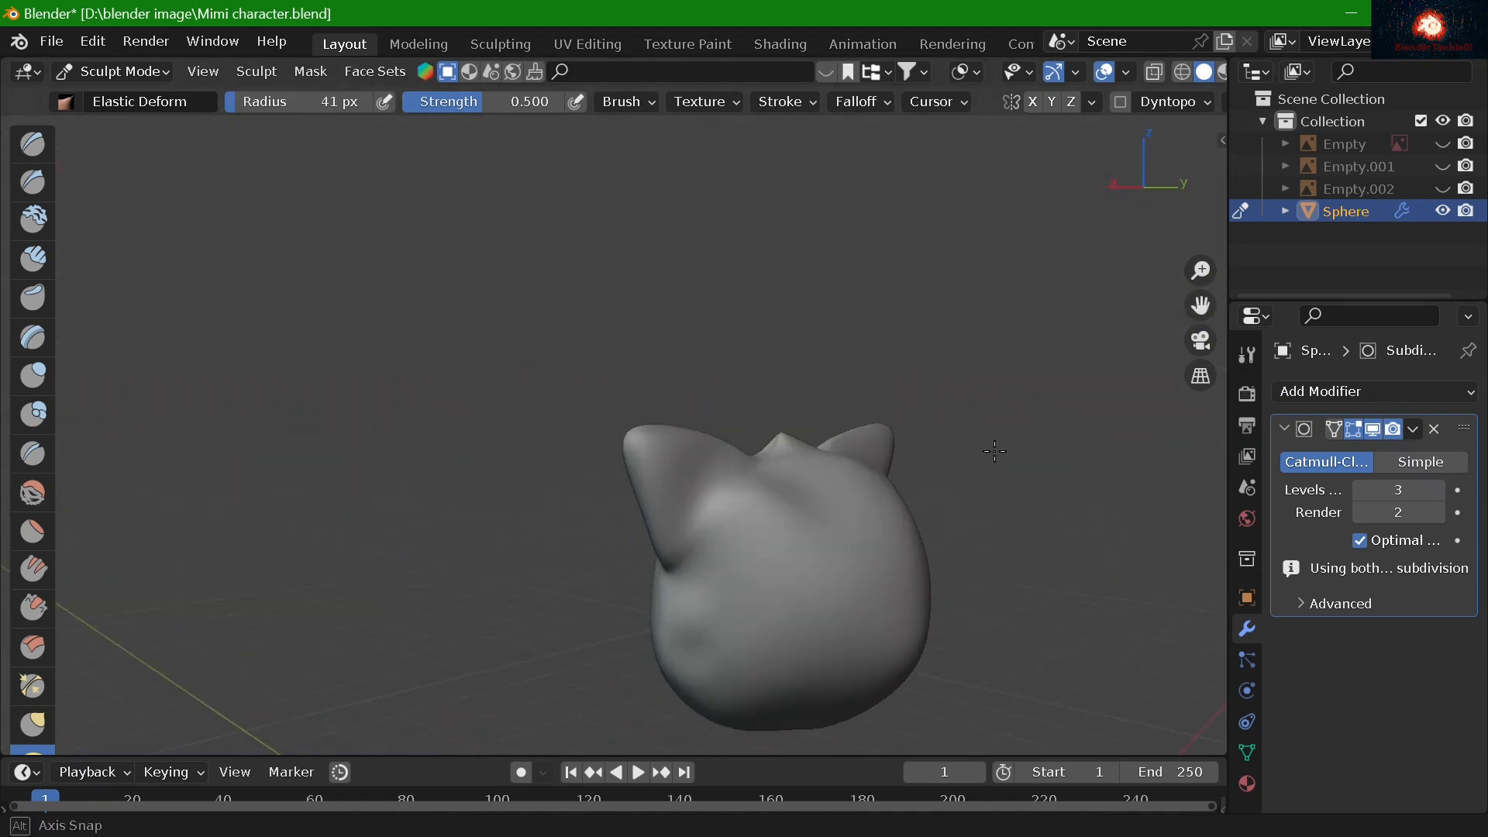
Smooth the back of the head with the Smooth brush at a 223 px radius and 0.700 strength
click(41, 494)
middle_drag(925, 482, 775, 488)
scroll(775, 489, down, 3)
mouse_move(764, 481)
mouse_down()
mouse_move(754, 508)
mouse_move(798, 496)
mouse_up()
middle_drag(465, 558, 588, 564)
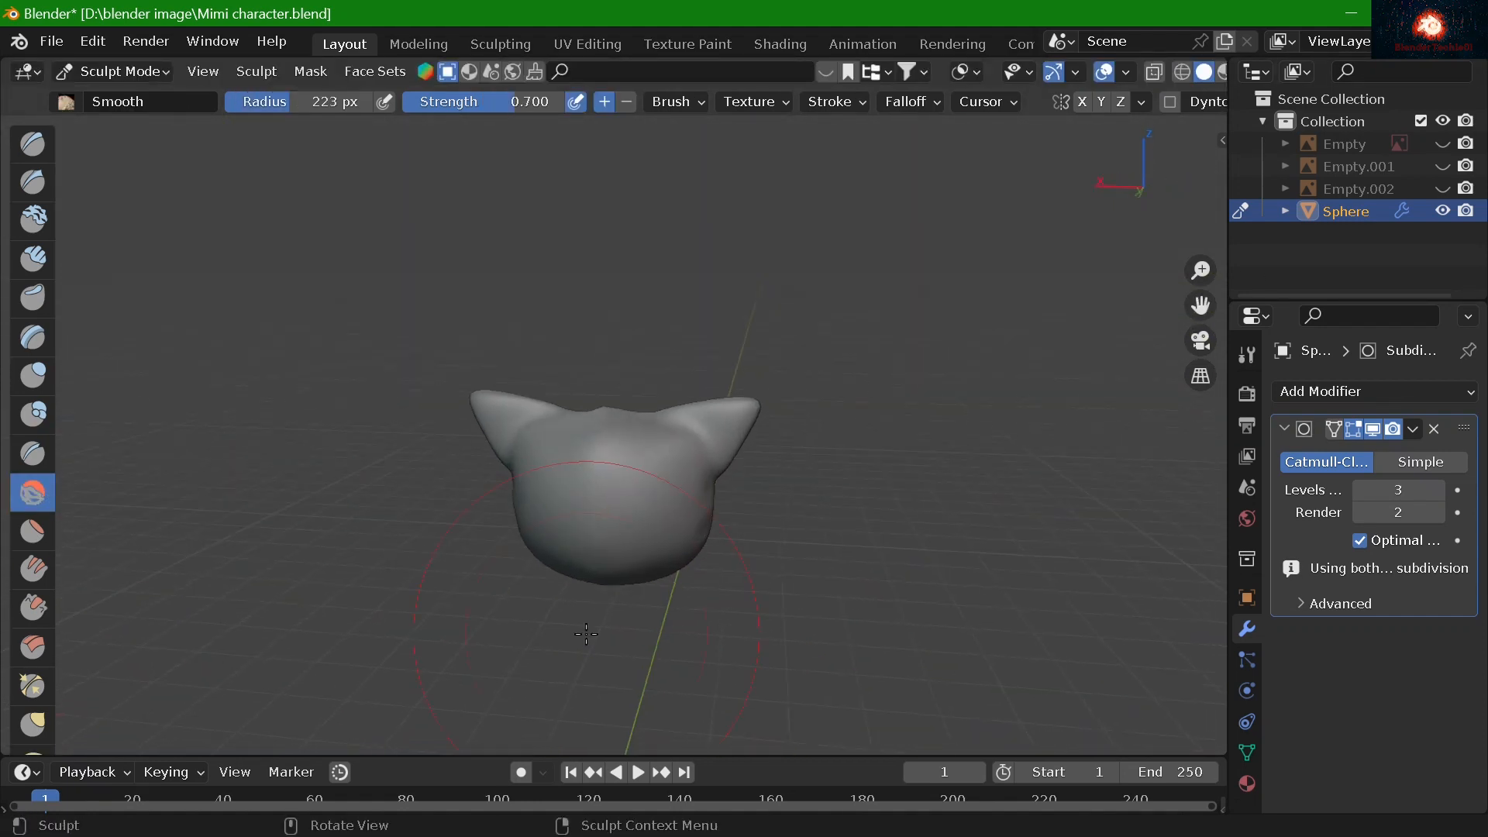
Set the Smooth brush radius to 68 px and inspect the head from the side
key(KP_3)
key(f)
click(813, 436)
scroll(813, 436, up, 4)
drag(1200, 305, 1349, 163)
mouse_move(690, 441)
middle_down()
mouse_move(571, 525)
mouse_move(882, 439)
mouse_move(698, 450)
middle_up()
scroll(881, 440, down, 5)
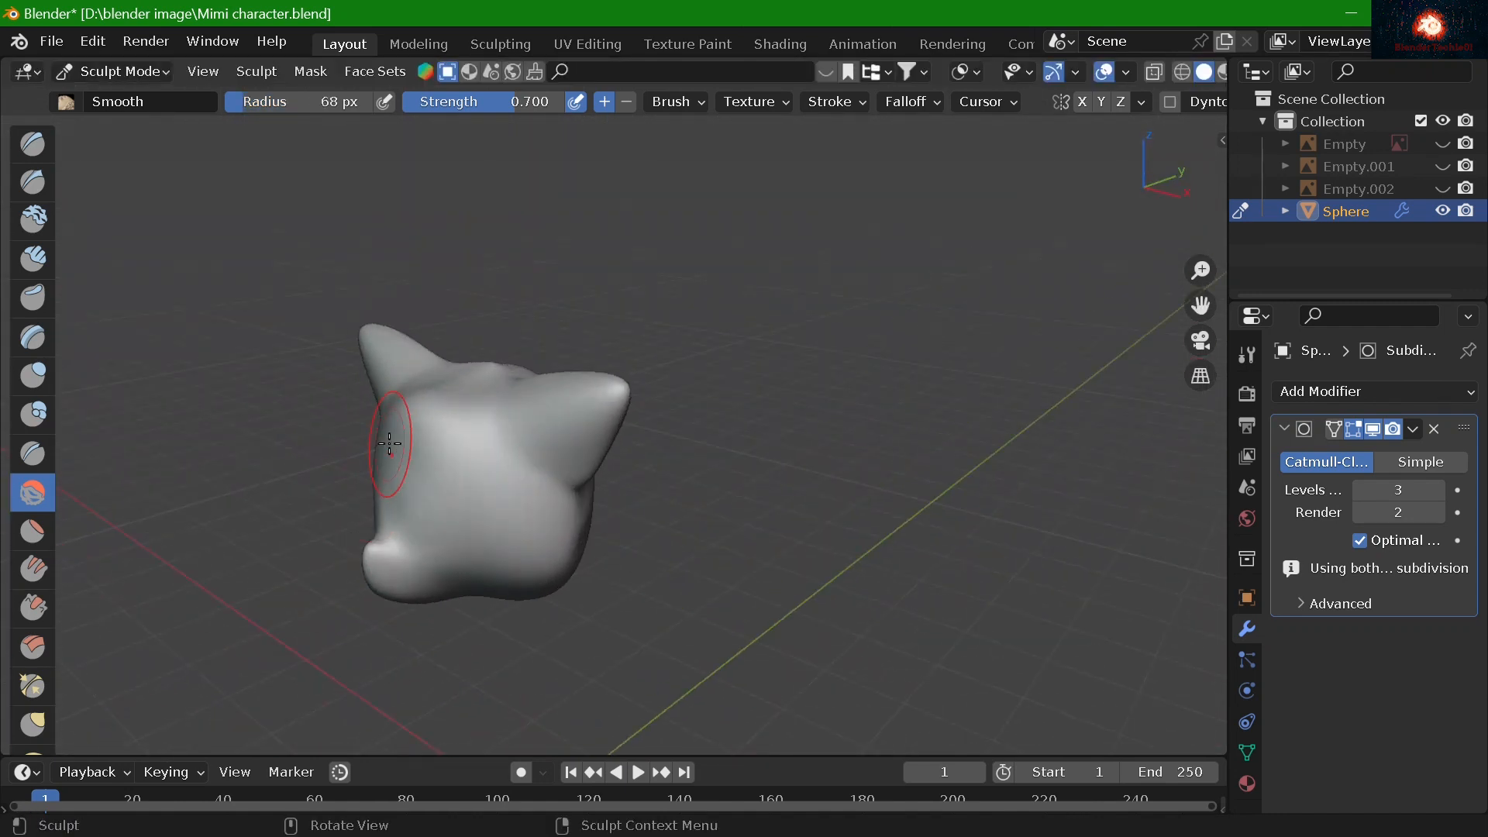
Show the three reference image empties again, turn on X-ray, and face the head from the front
mouse_move(414, 401)
middle_down()
mouse_move(509, 449)
mouse_move(411, 620)
mouse_move(512, 662)
middle_up()
drag(1443, 144, 1442, 189)
scroll(940, 542, up, 2)
middle_drag(940, 542, 651, 633)
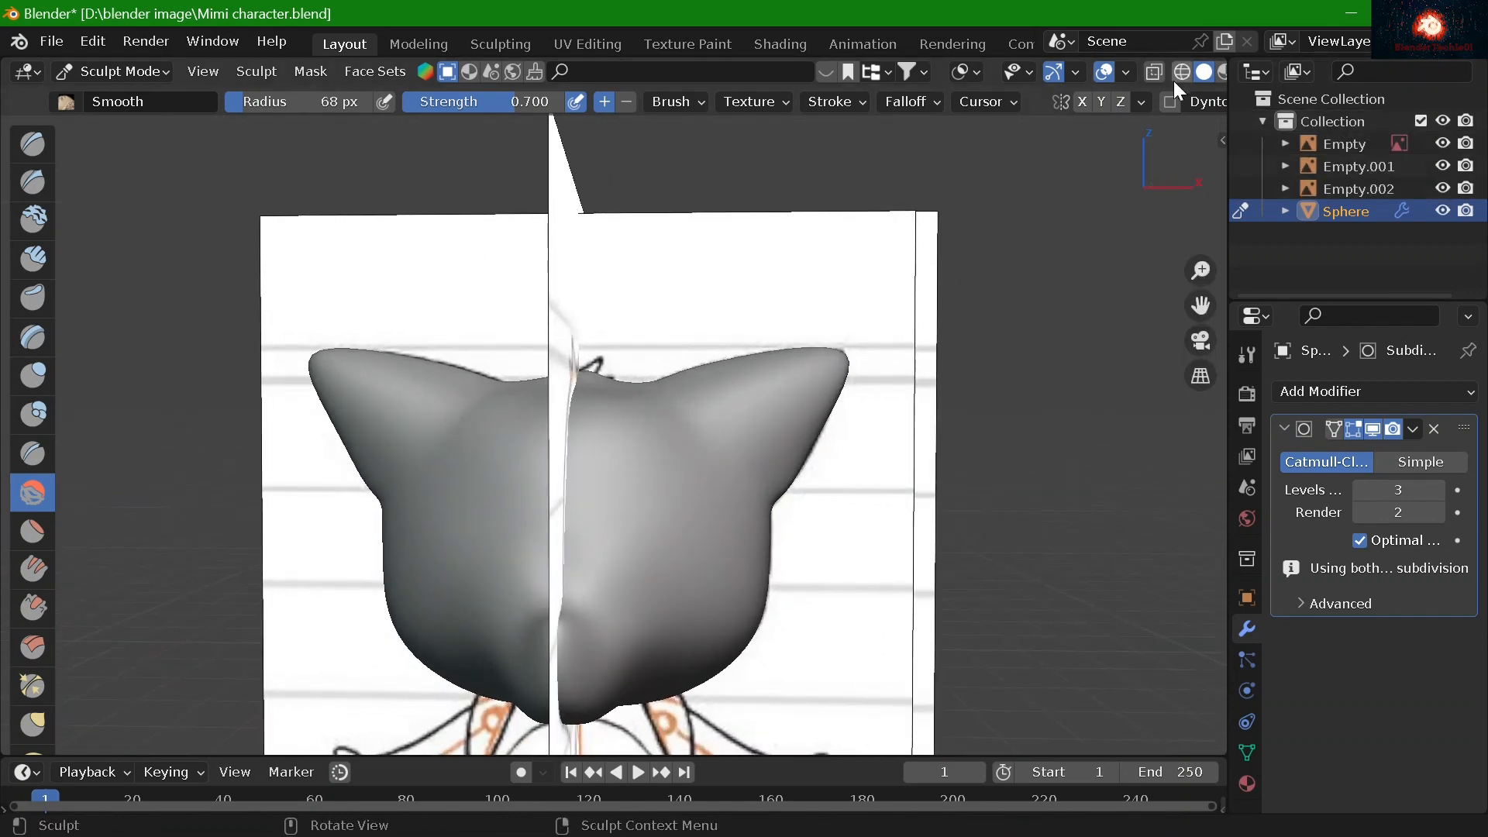
click(1155, 71)
key(KP_1)
Pull the muzzle tip forward to the side reference outline with the Grab brush at a 68 px radius and 0.400 strength
click(32, 723)
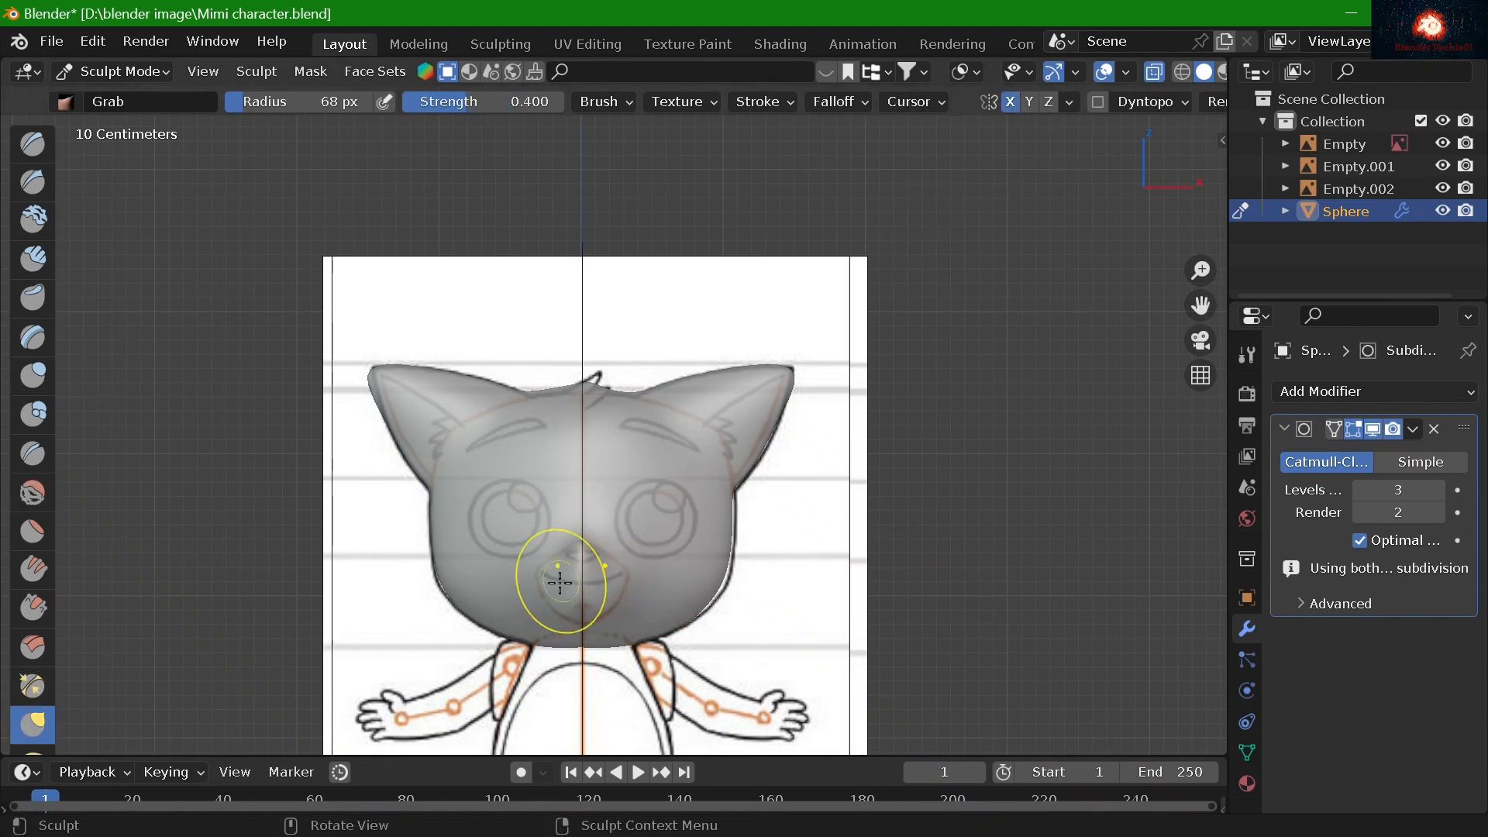
key(KP_7)
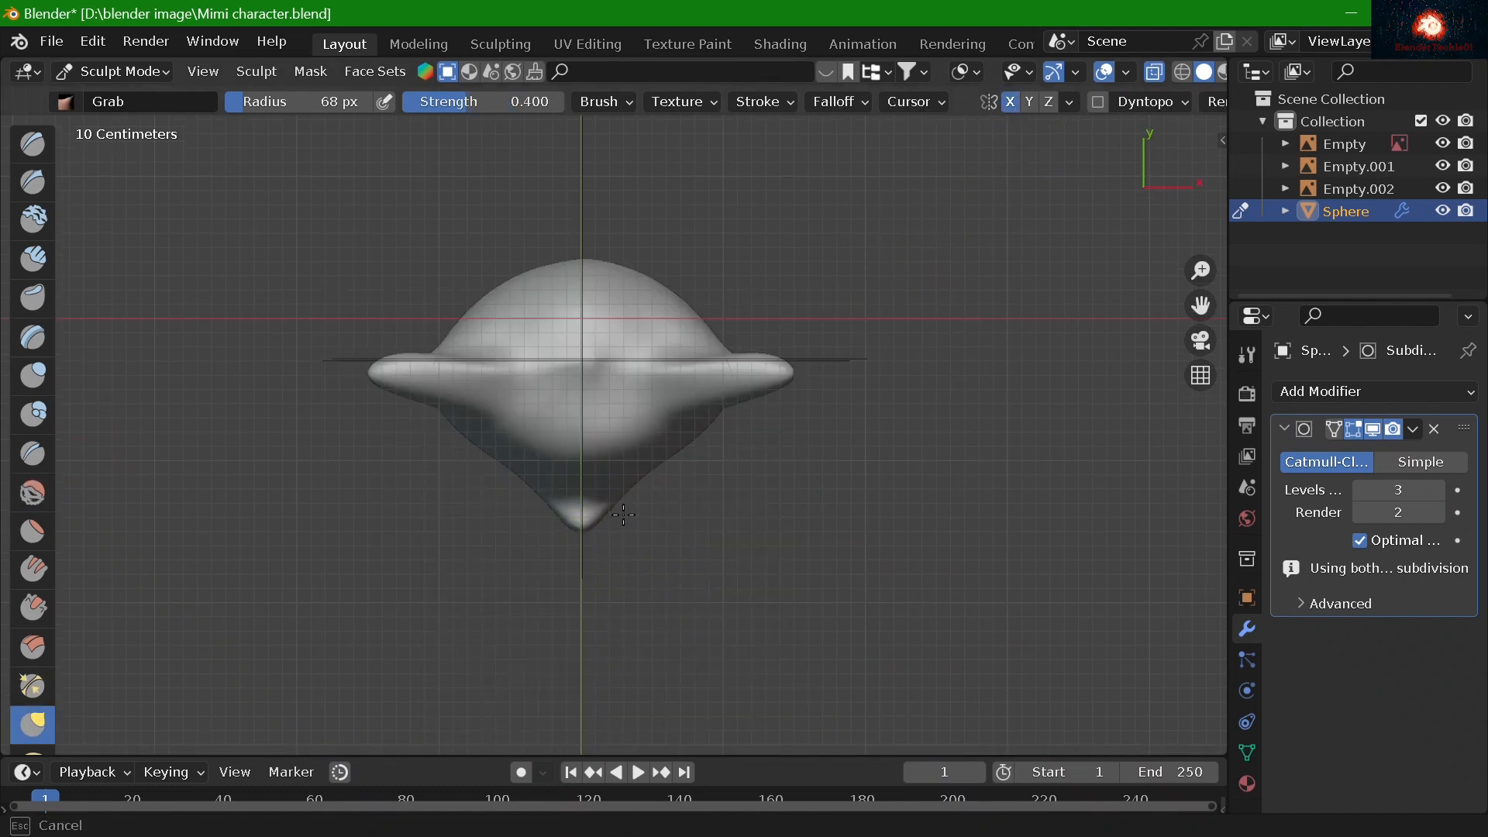
key(KP_3)
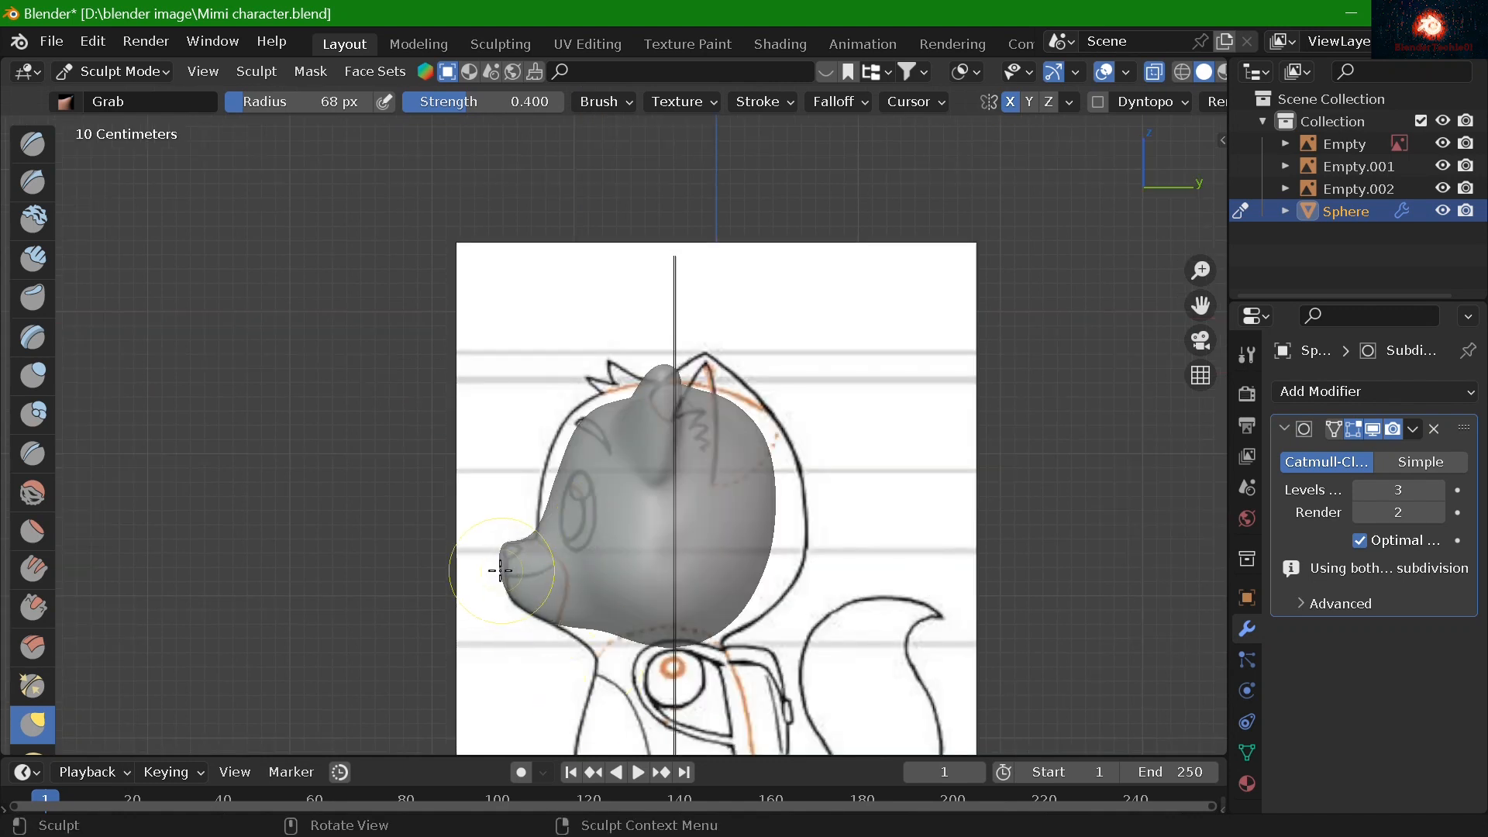
drag(498, 570, 477, 586)
middle_drag(477, 586, 804, 710)
Widen the muzzle tip symmetrically from the top view and compare it with the side and front references
key(KP_7)
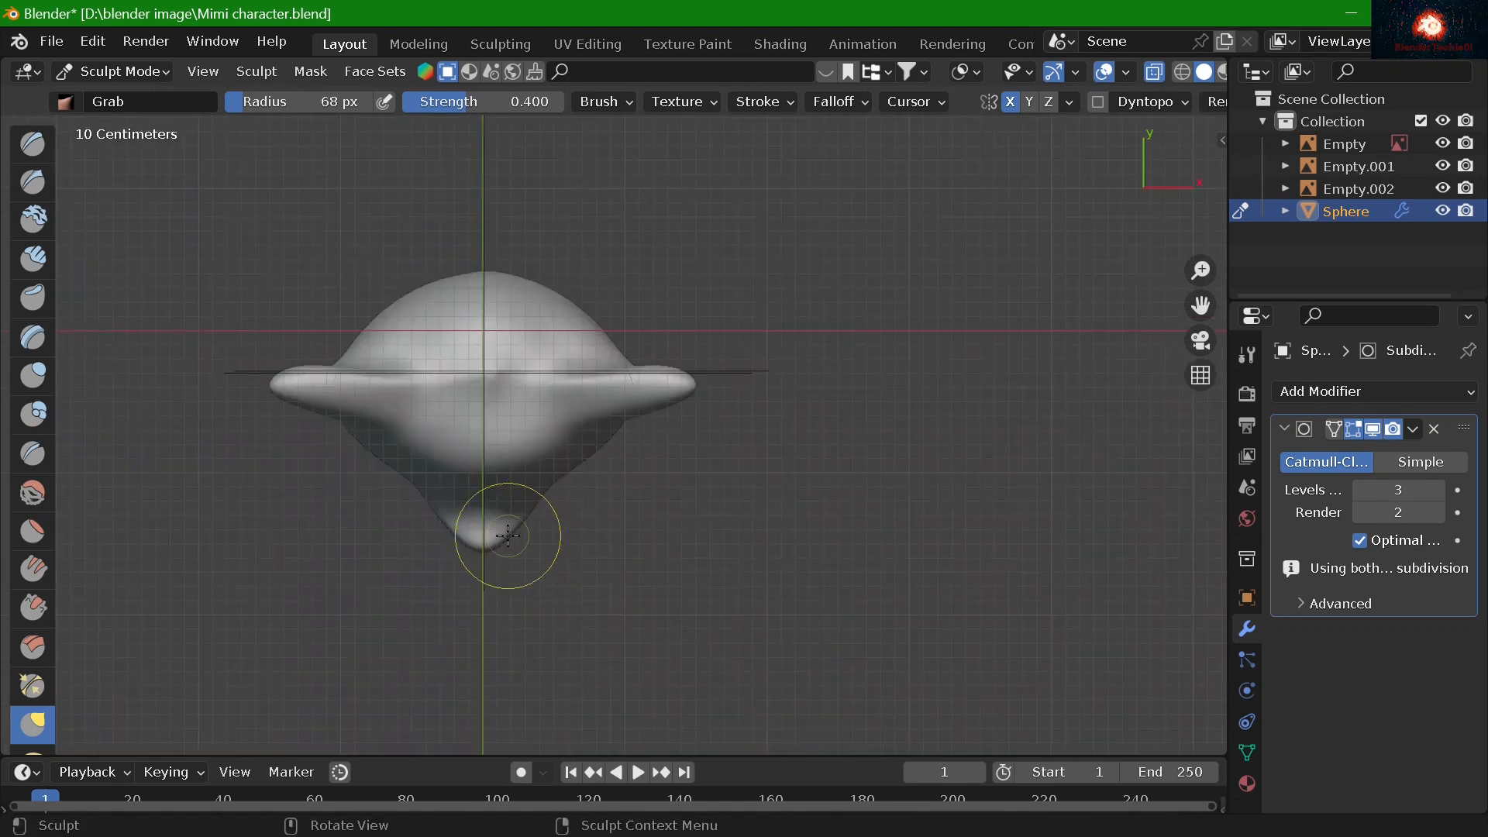
drag(512, 547, 516, 552)
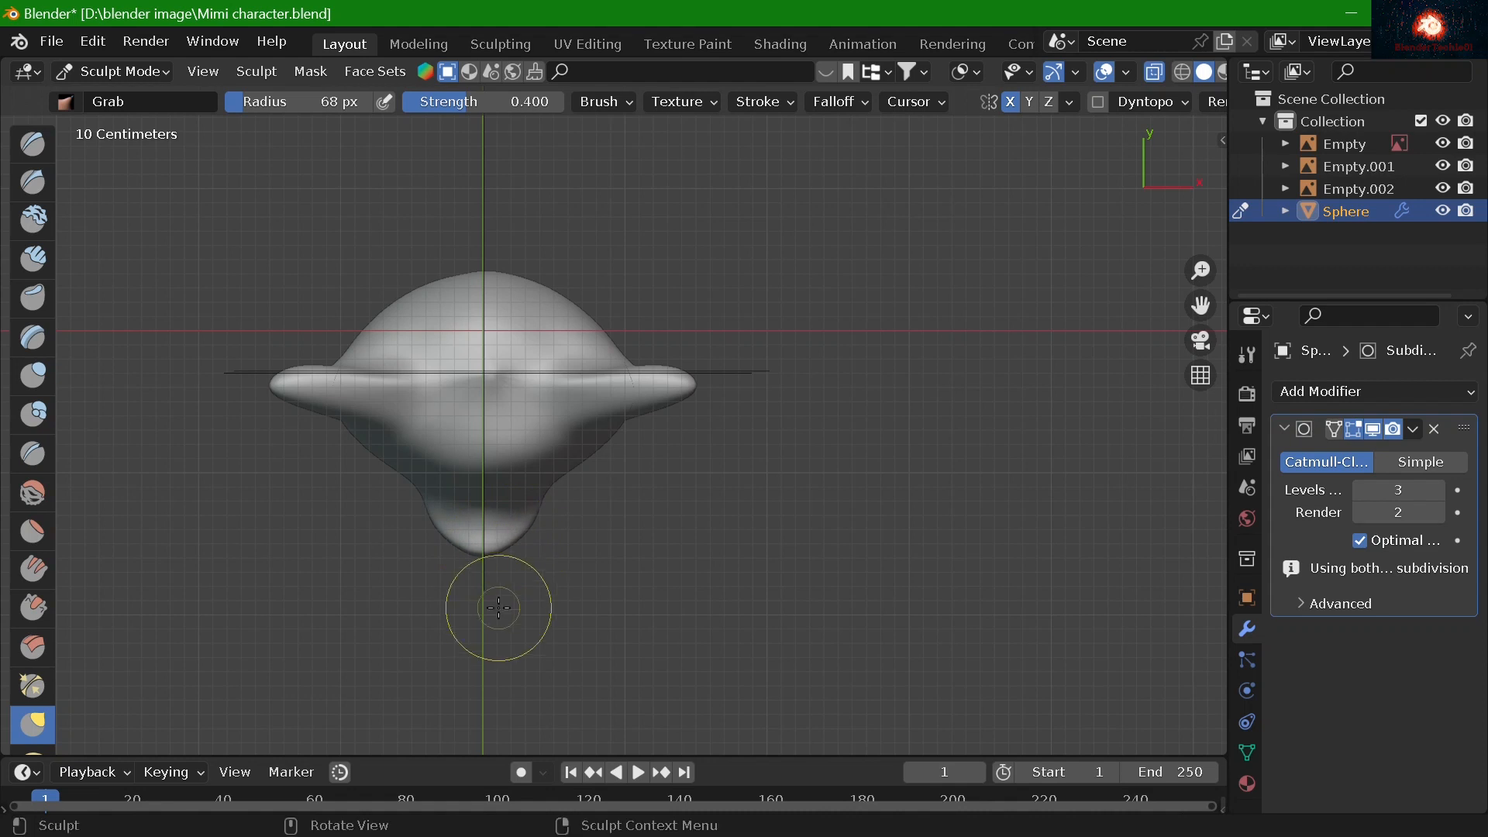
key(KP_3)
key(KP_1)
key(KP_7)
key(KP_3)
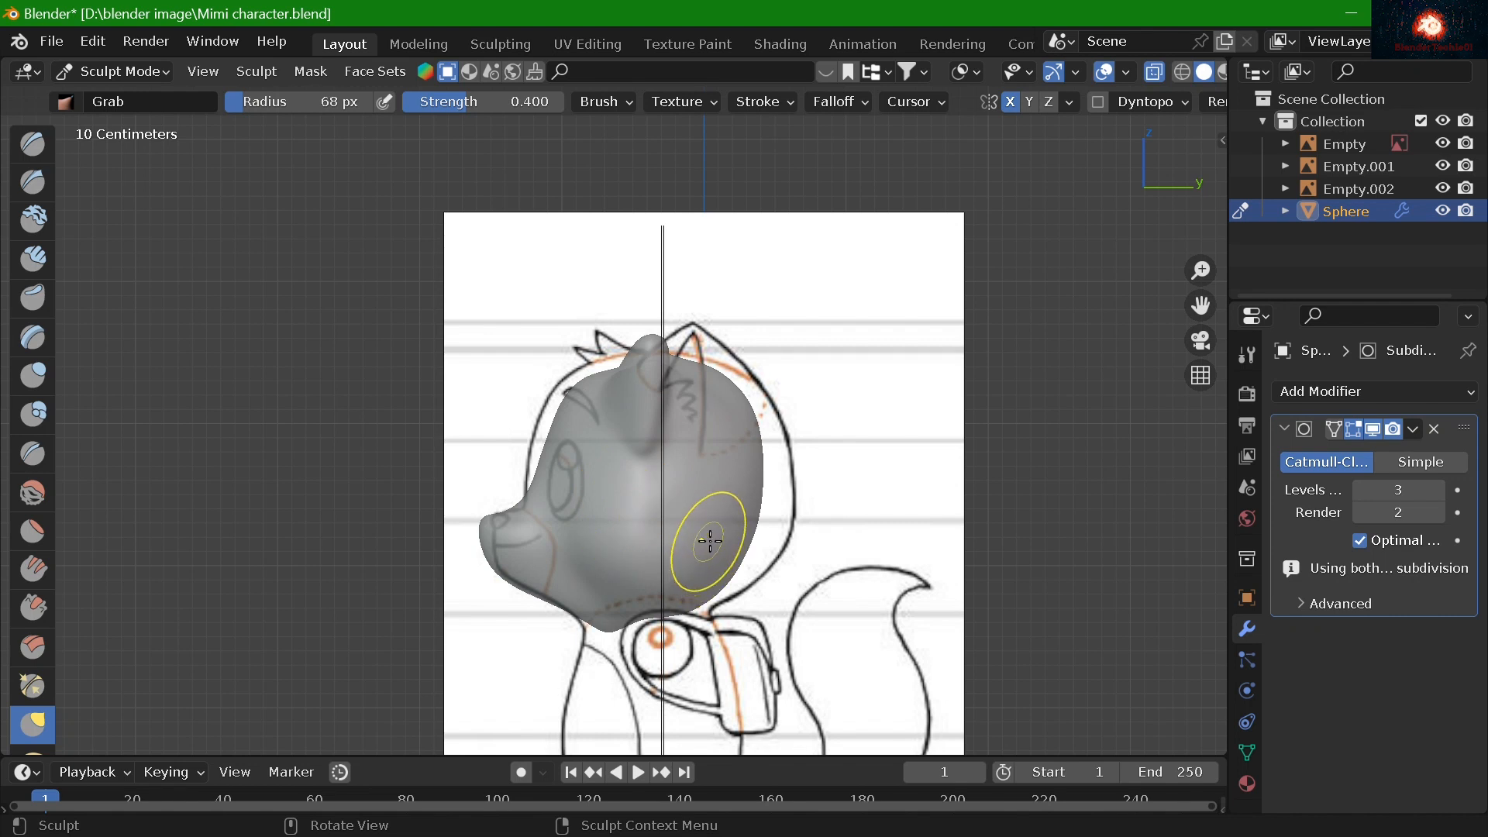
Pull the back of the head out to the side reference outline with the Grab brush at a 163 px radius
mouse_move(725, 357)
middle_down()
mouse_move(891, 411)
mouse_move(721, 387)
mouse_move(664, 481)
middle_up()
key(f)
click(767, 452)
key(f)
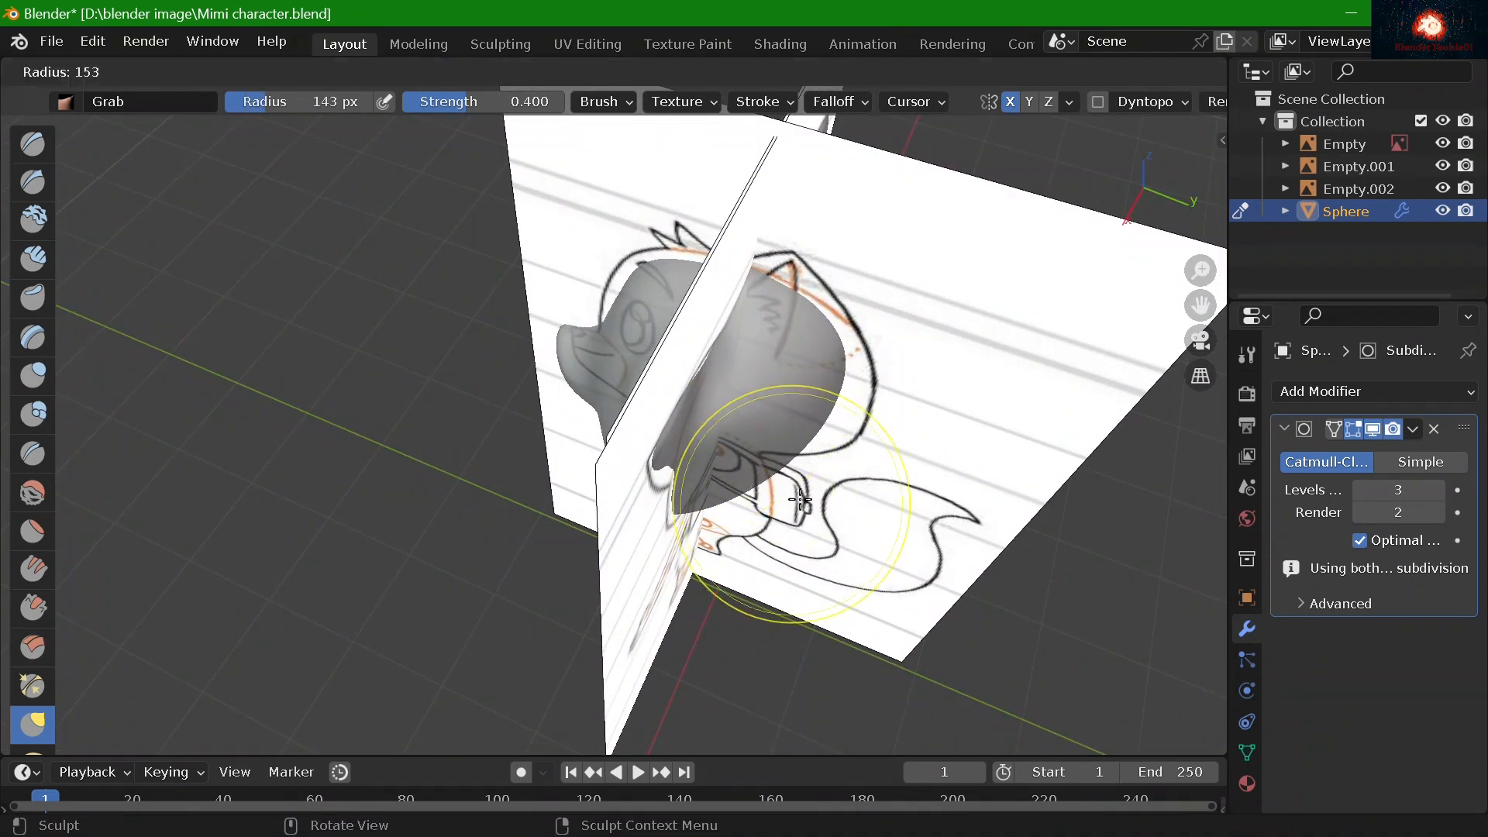
click(814, 488)
key(KP_3)
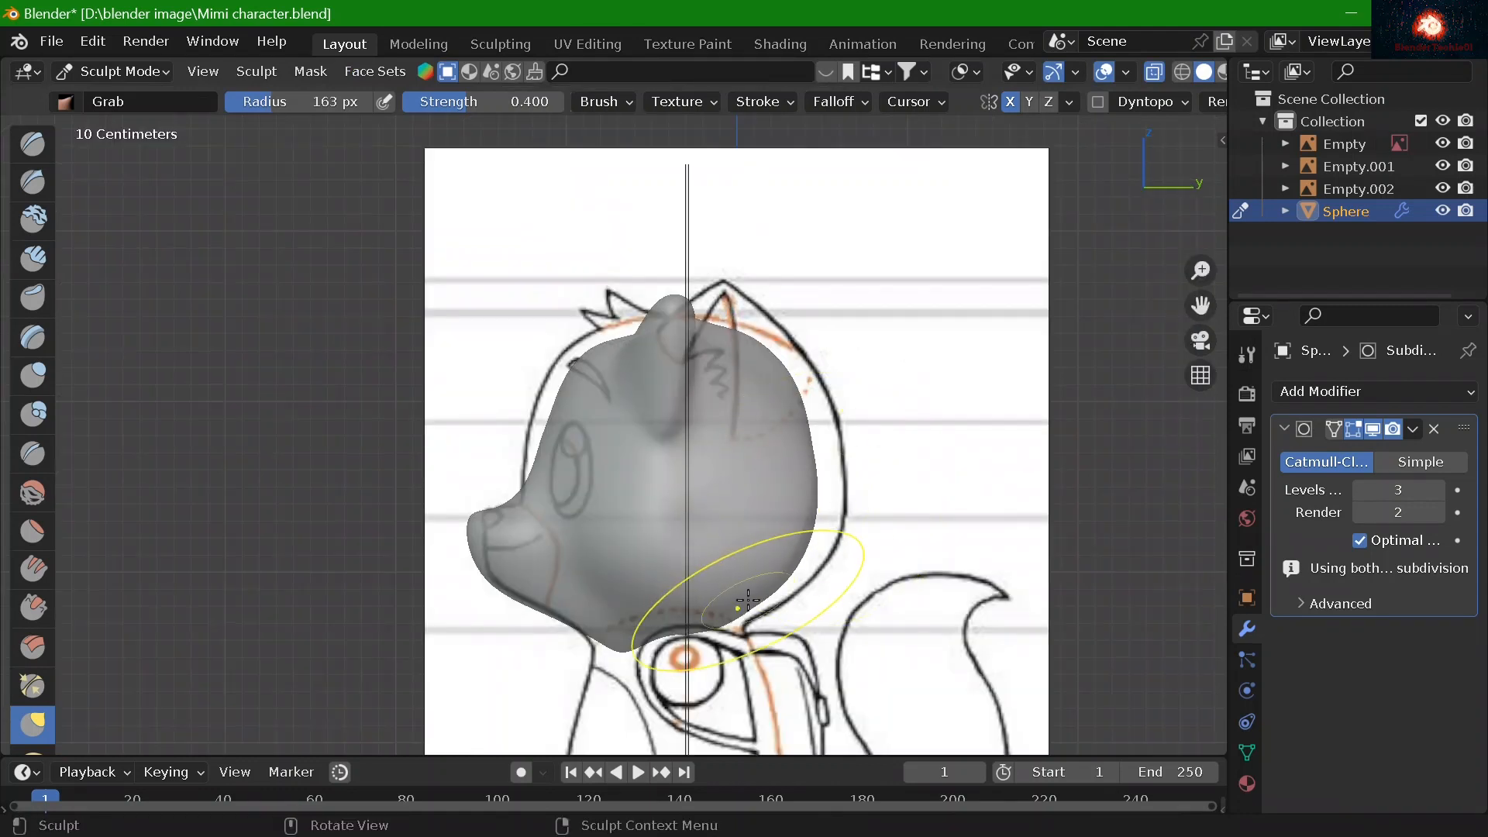
drag(748, 600, 763, 611)
drag(794, 415, 820, 405)
drag(793, 368, 807, 356)
drag(820, 495, 839, 533)
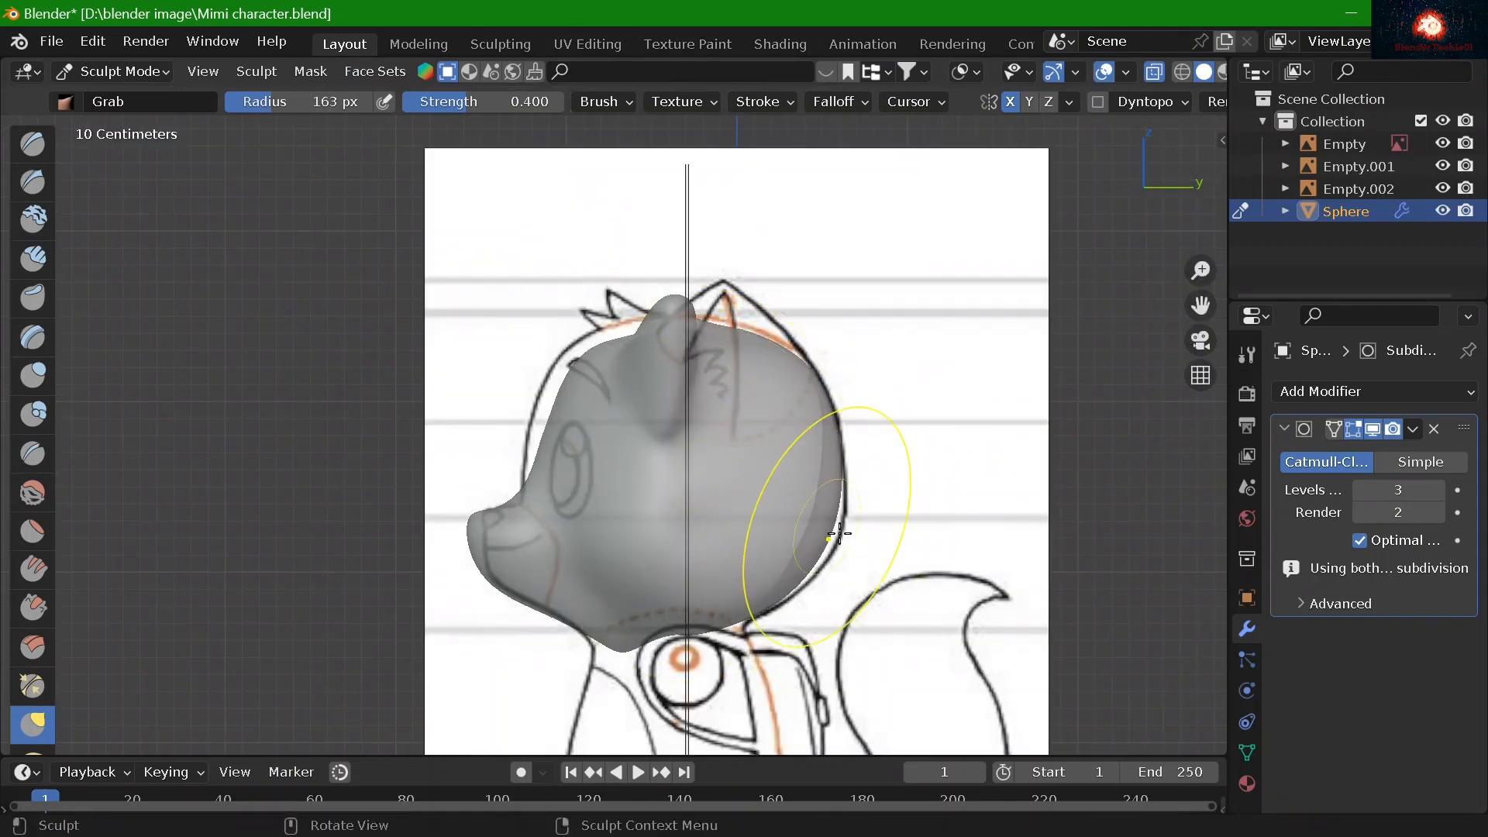
Even out the back of the head from above with the Grab brush and check it against the side reference
key(ctrl+KP_1)
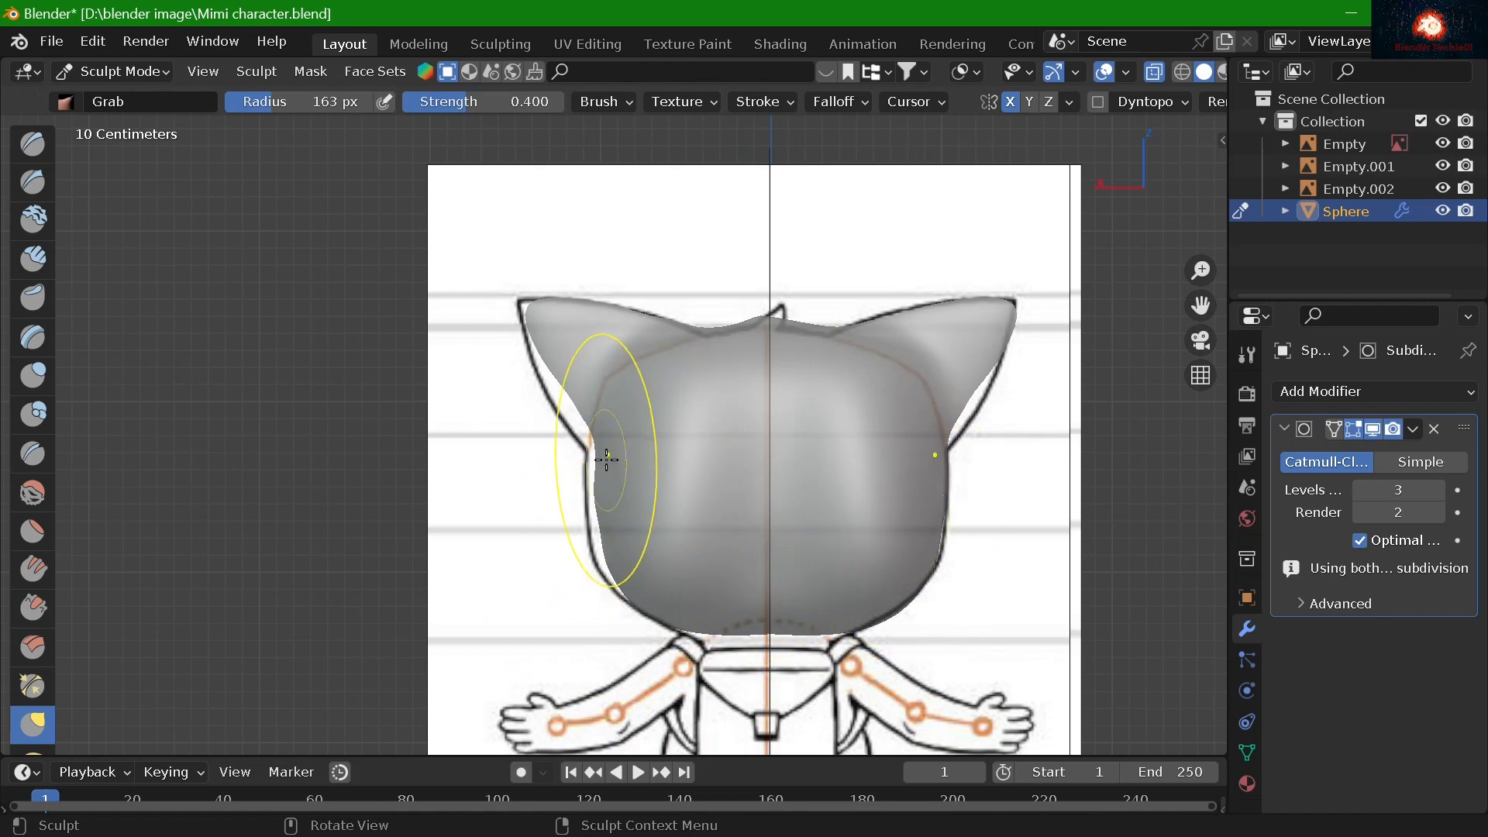
key(KP_1)
middle_drag(651, 681, 530, 391)
key(KP_7)
shift+middle_drag(573, 626, 780, 508)
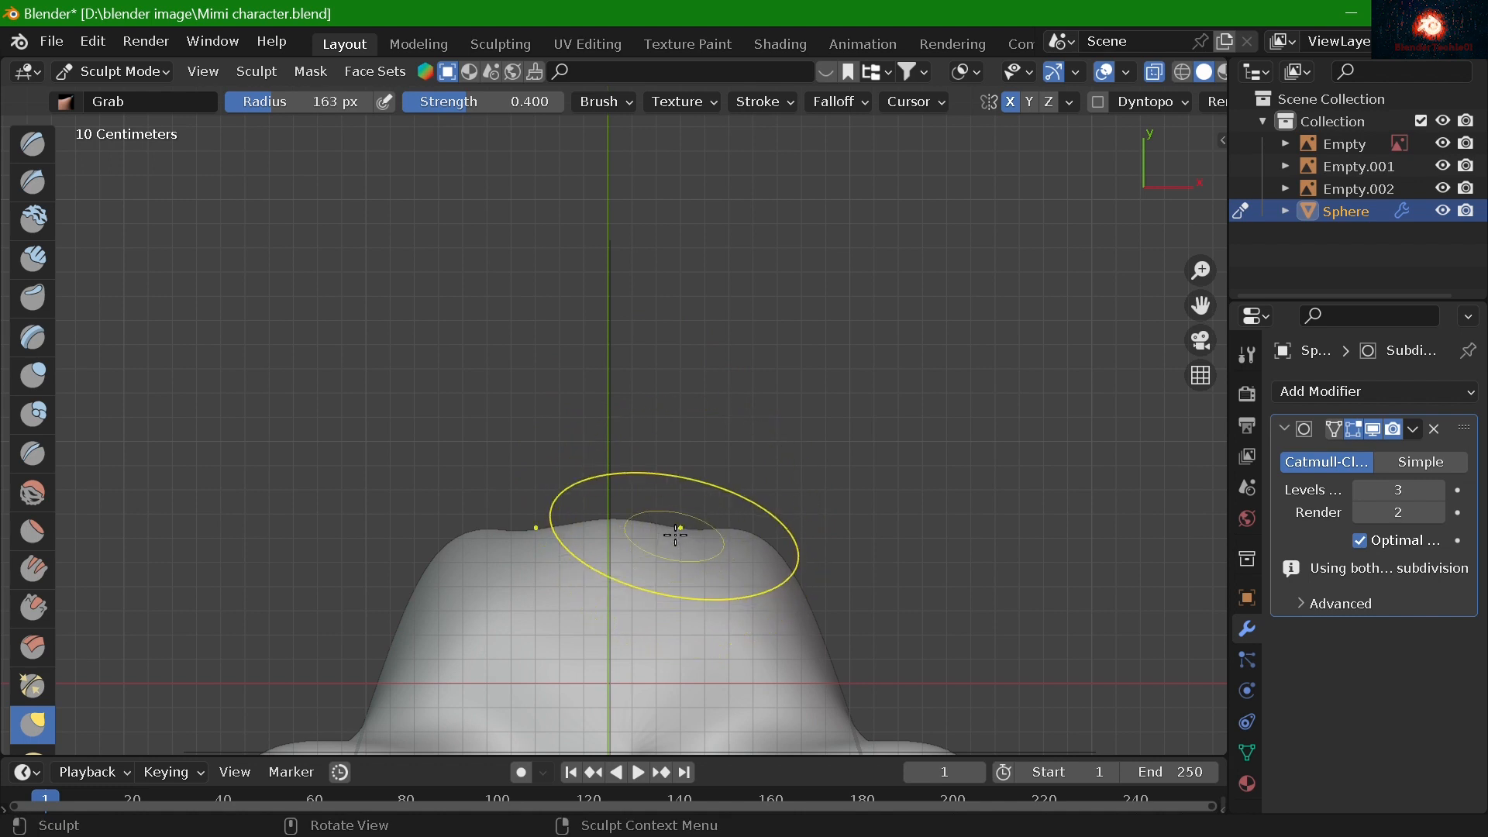
drag(742, 534, 757, 517)
scroll(658, 515, down, 4)
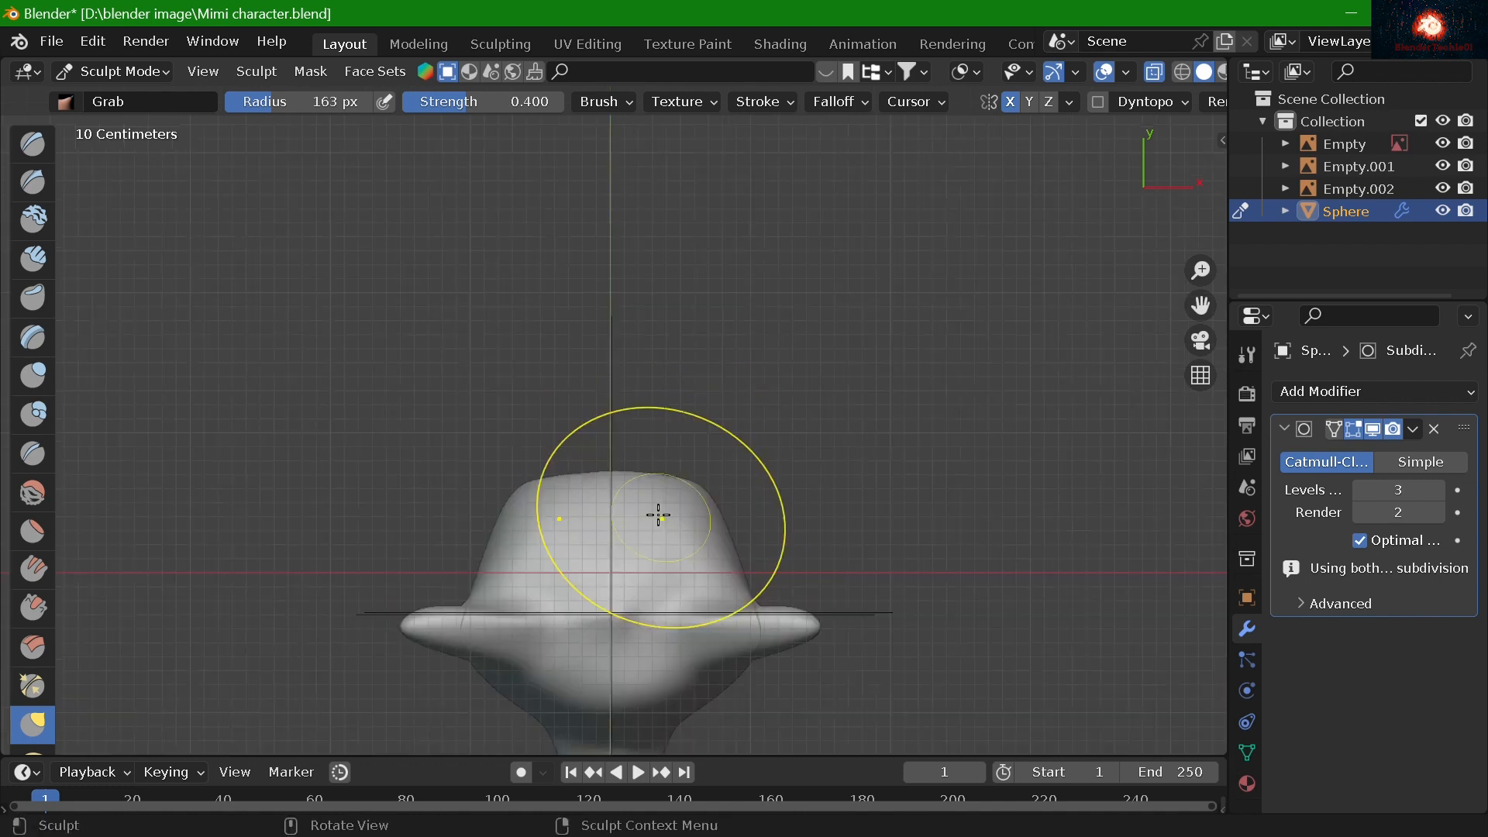
middle_drag(658, 515, 714, 611)
key(KP_3)
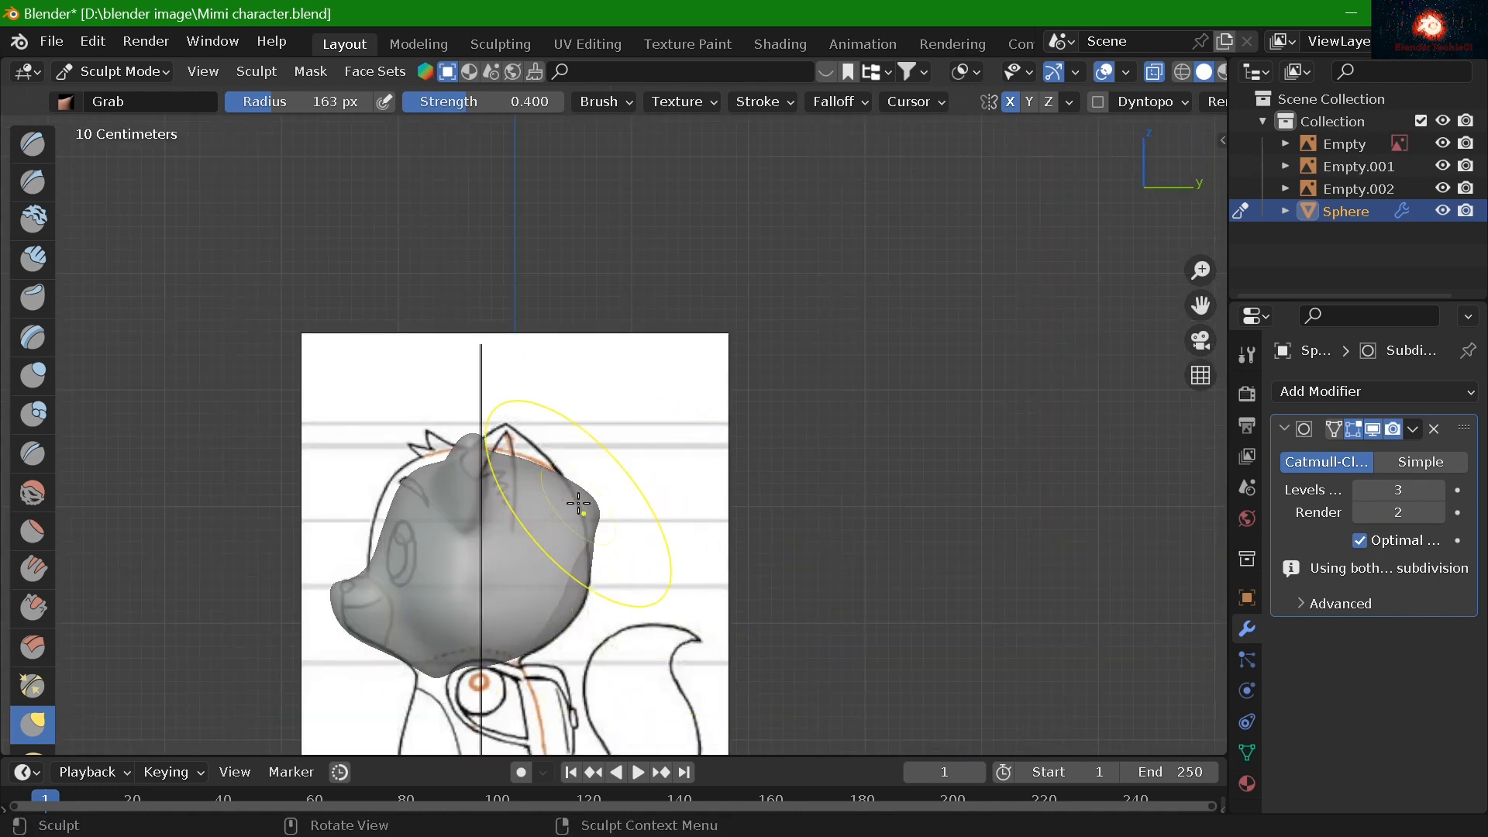
mouse_move(579, 504)
middle_down()
mouse_move(565, 472)
mouse_move(585, 591)
mouse_move(412, 601)
middle_up()
key(KP_3)
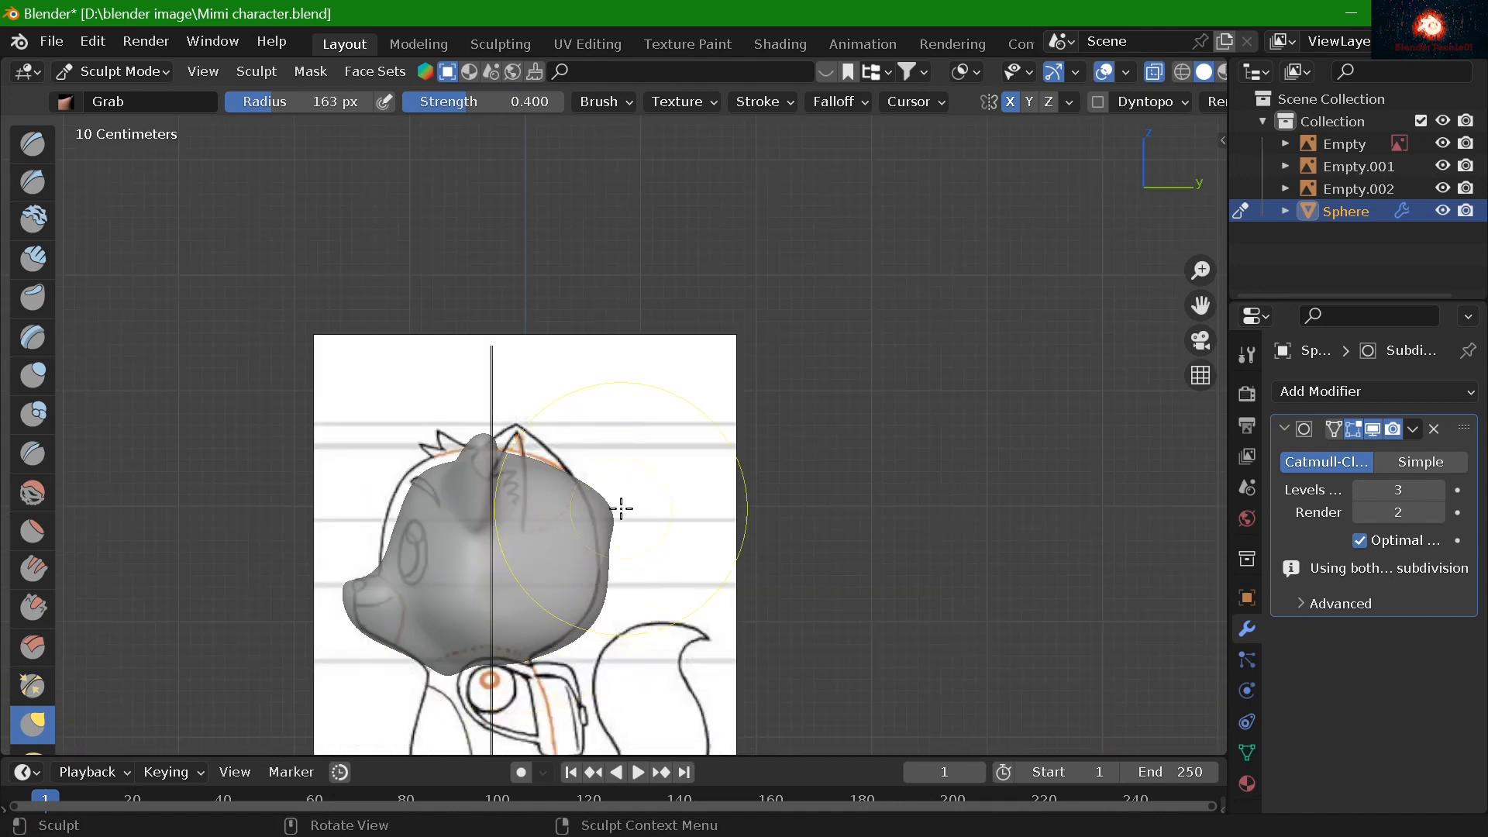
Smooth the back of the head with the Smooth brush at a 163 px radius and turn off X-ray
click(32, 508)
mouse_move(615, 514)
middle_down()
mouse_move(449, 491)
mouse_move(388, 605)
mouse_move(419, 647)
middle_up()
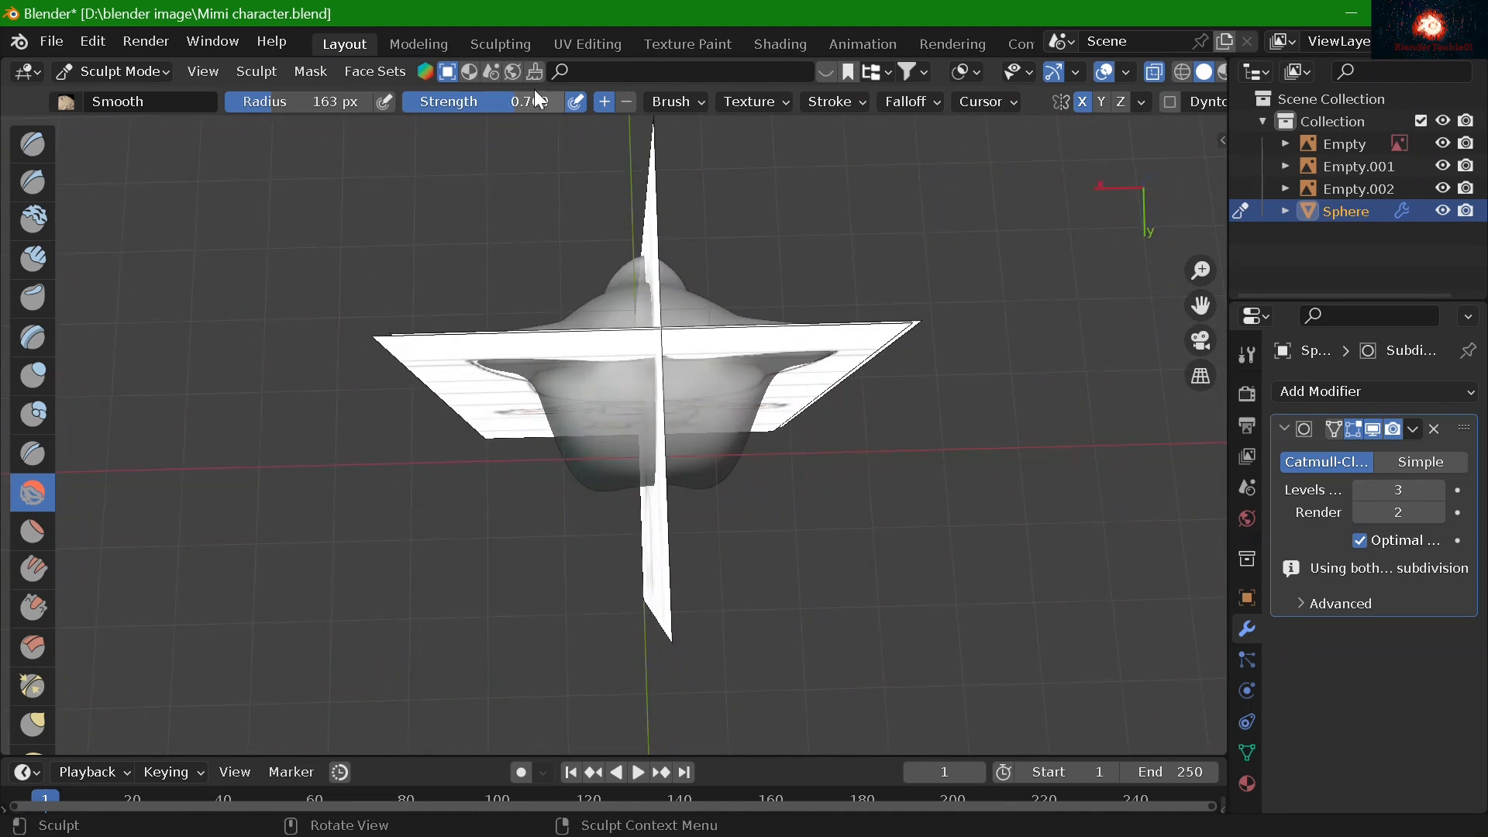
middle_drag(568, 140, 641, 411)
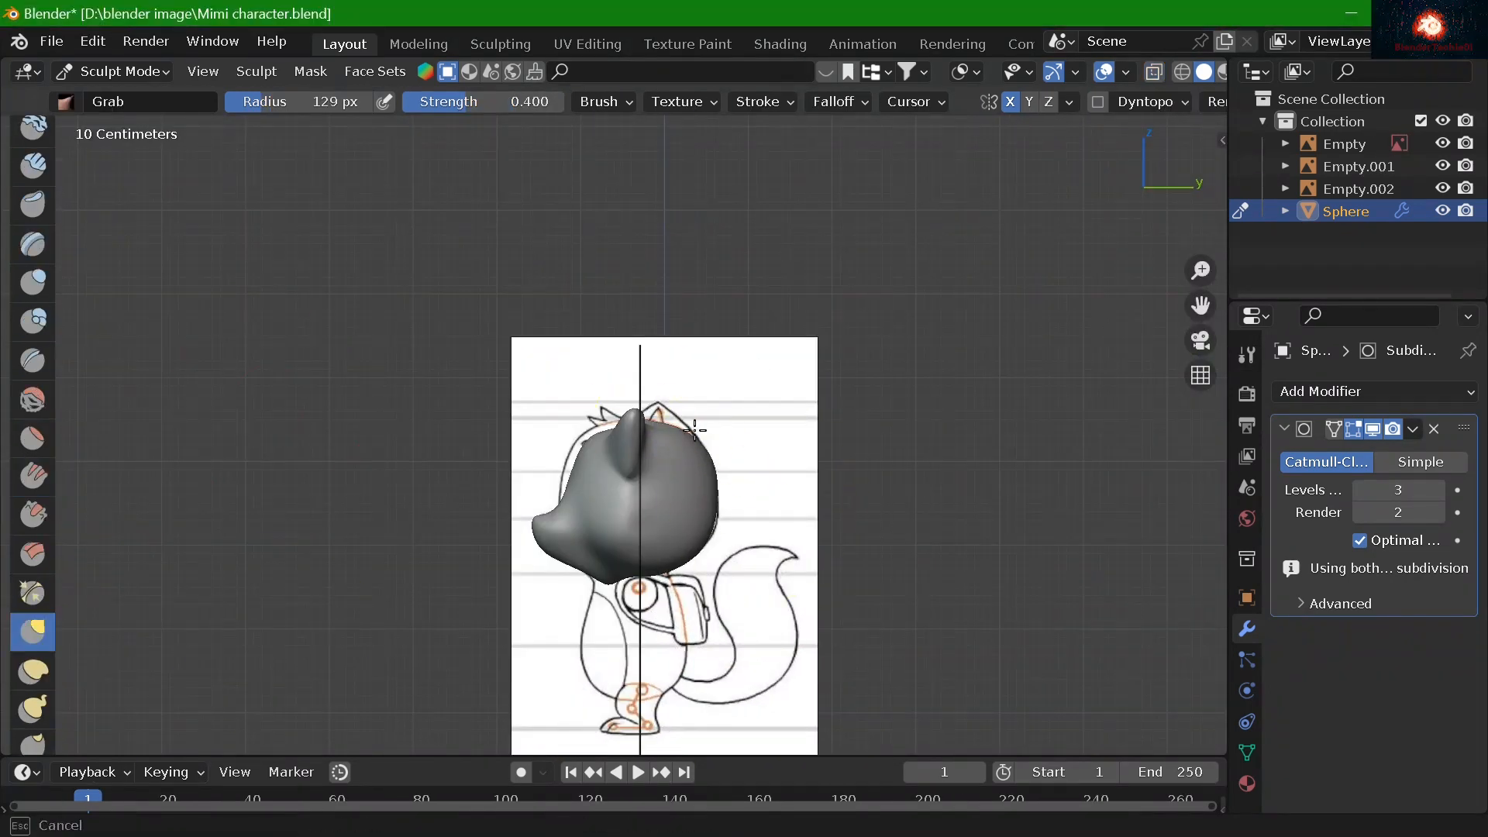
Examine the shape of the head, ears and muzzle against the reference drawings from behind, the side and the front
middle_drag(695, 430, 745, 404)
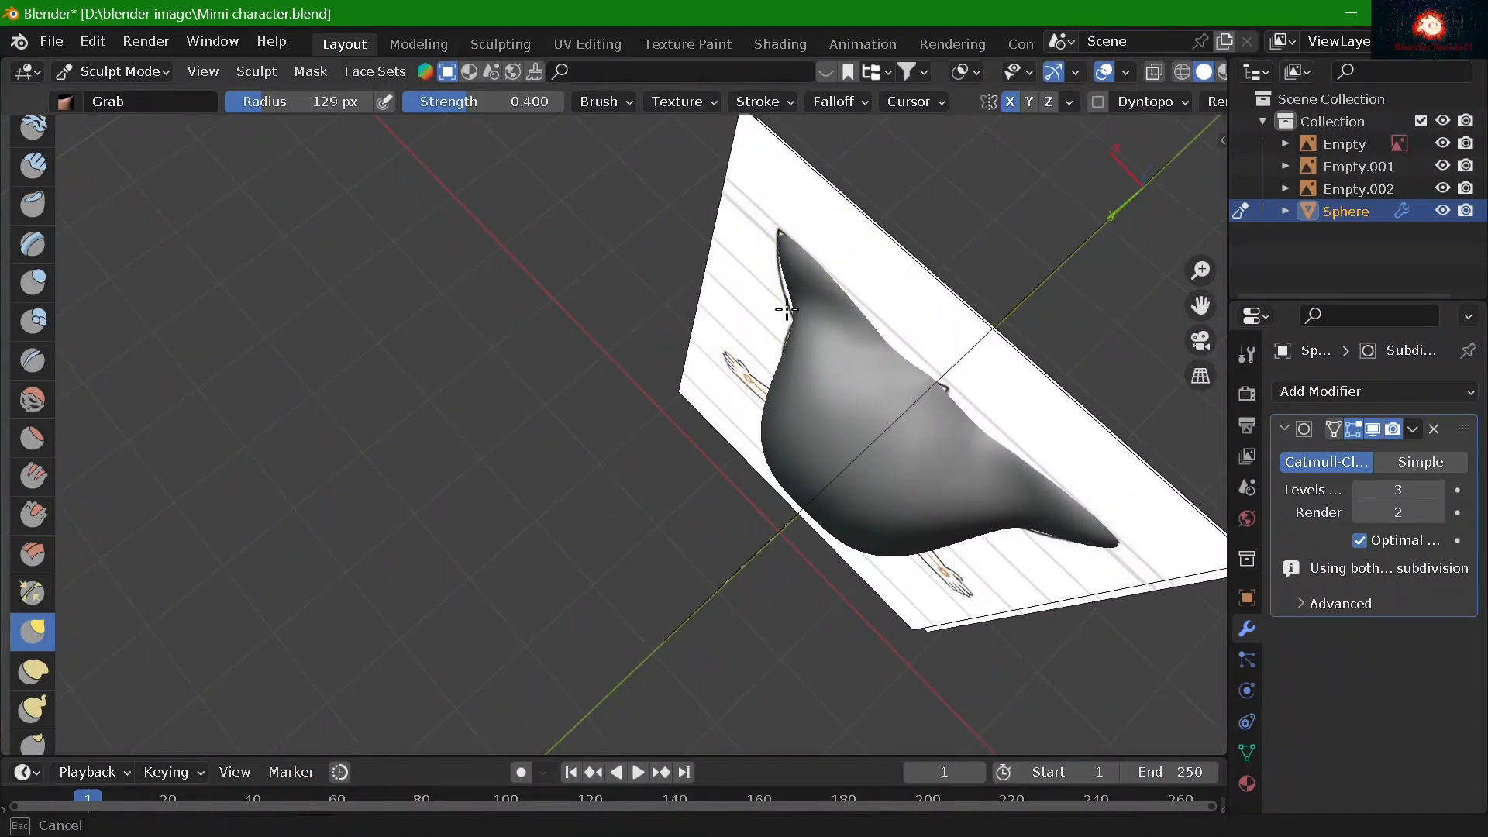
mouse_move(795, 342)
middle_down()
mouse_move(896, 432)
mouse_move(1139, 472)
mouse_move(1086, 450)
mouse_move(1028, 451)
mouse_move(1006, 425)
mouse_move(854, 551)
mouse_move(827, 495)
mouse_move(798, 615)
mouse_move(1000, 535)
middle_up()
drag(1200, 304, 1013, 272)
scroll(831, 518, up, 3)
drag(1203, 310, 860, 179)
middle_drag(822, 418, 714, 586)
drag(613, 380, 649, 419)
mouse_move(682, 372)
middle_down()
mouse_move(853, 300)
mouse_move(841, 372)
middle_up()
key(KP_1)
middle_drag(830, 551, 708, 597)
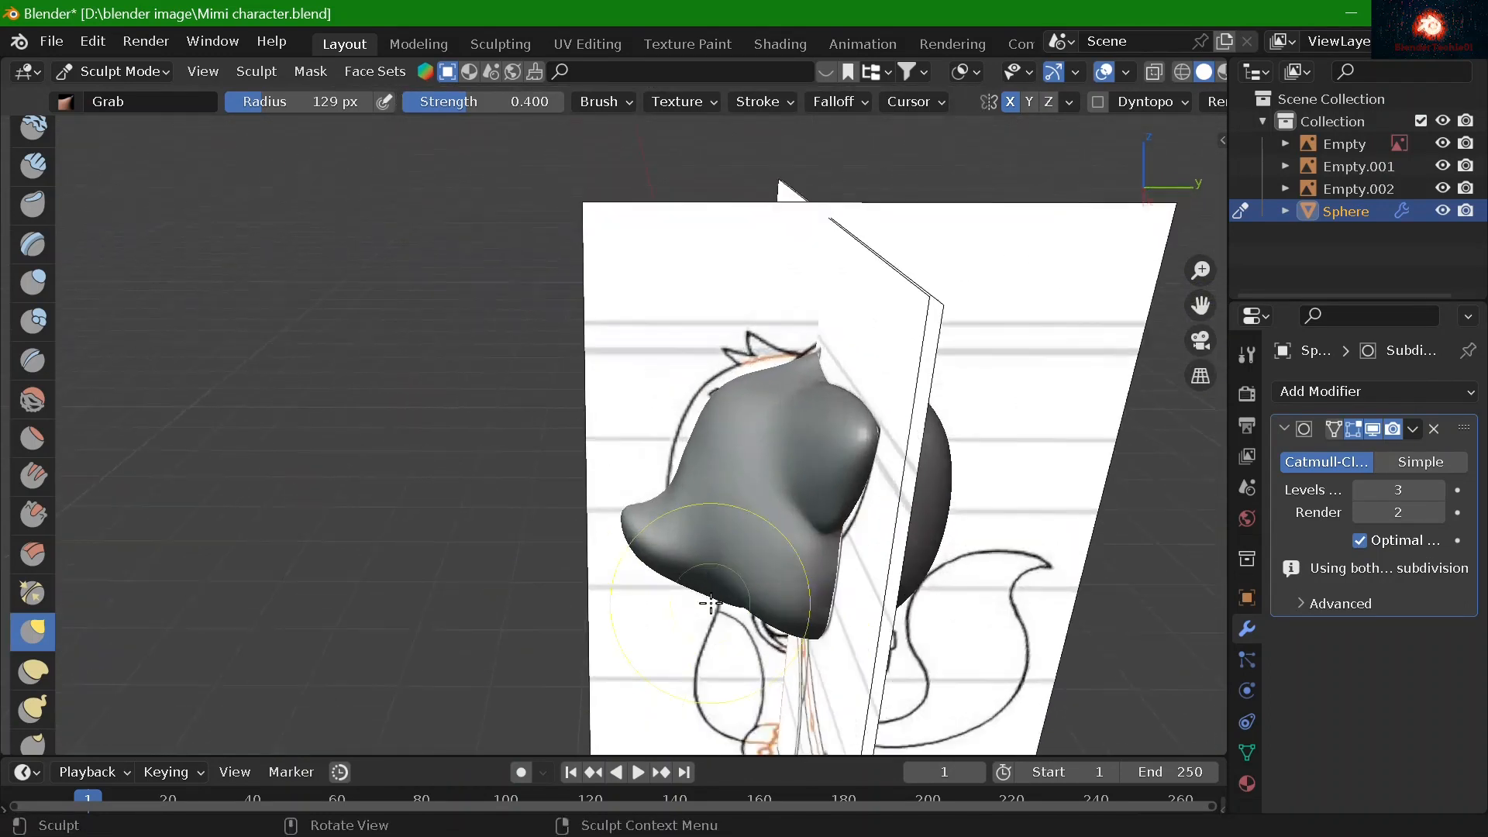
middle_drag(527, 434, 647, 346)
key(KP_1)
Try to carve the inside of the ears with the Crease brush at a 129 px radius and 0.624 strength
click(32, 360)
drag(707, 409, 768, 455)
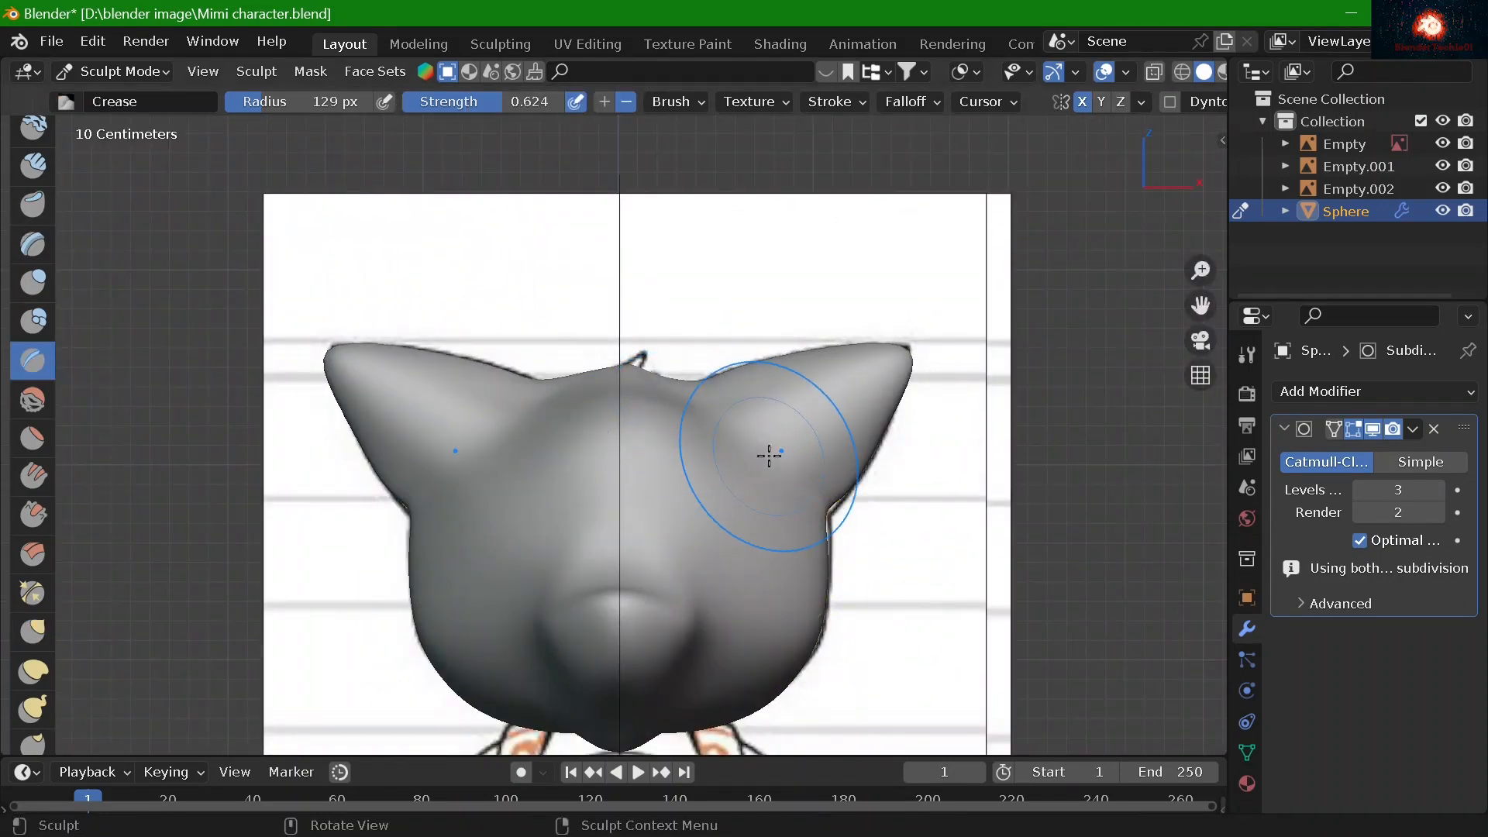
middle_drag(768, 455, 633, 326)
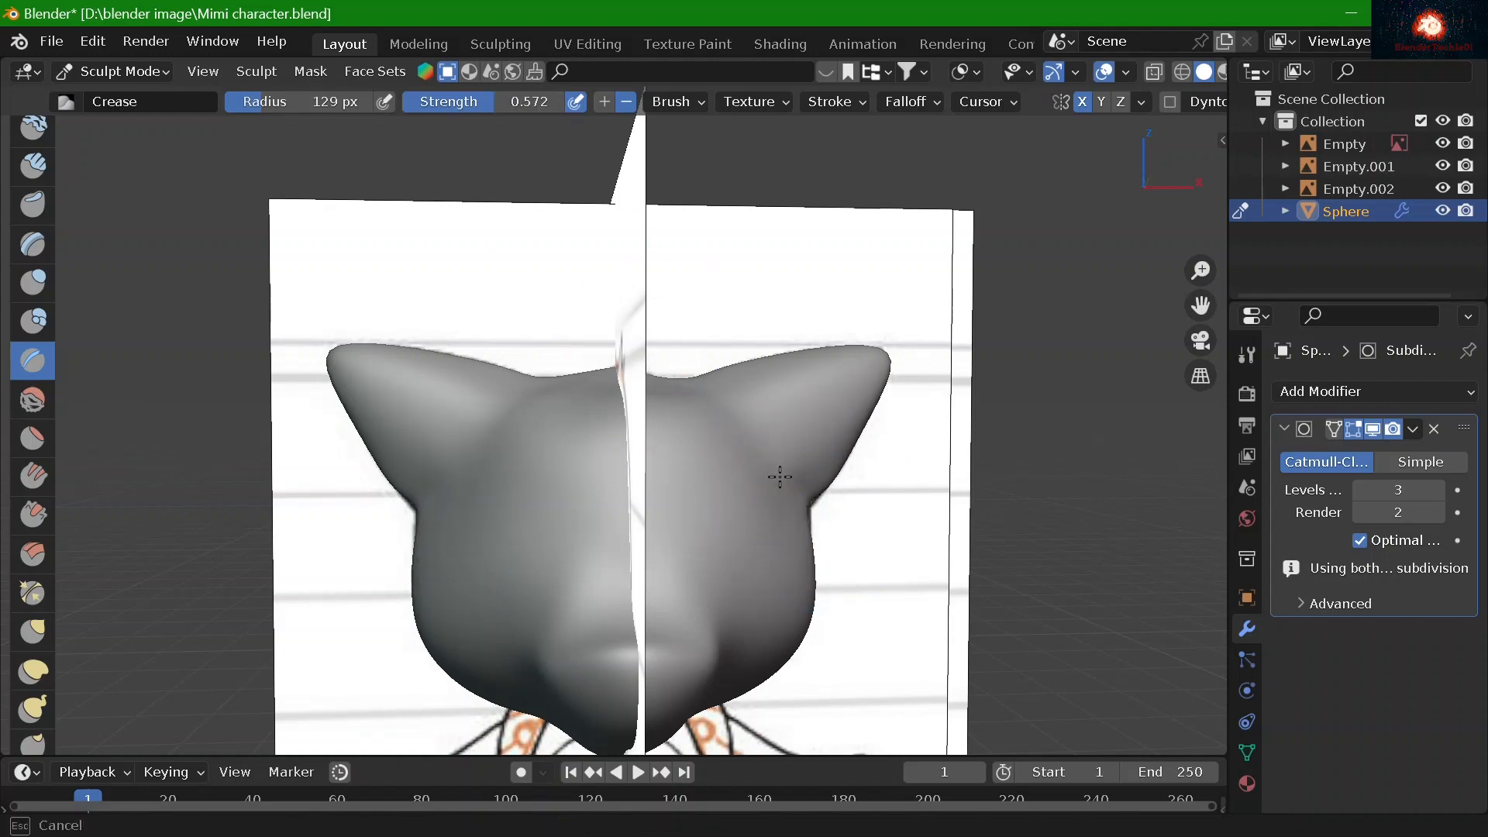
mouse_move(778, 475)
middle_down()
mouse_move(698, 504)
mouse_move(708, 515)
mouse_move(685, 399)
middle_up()
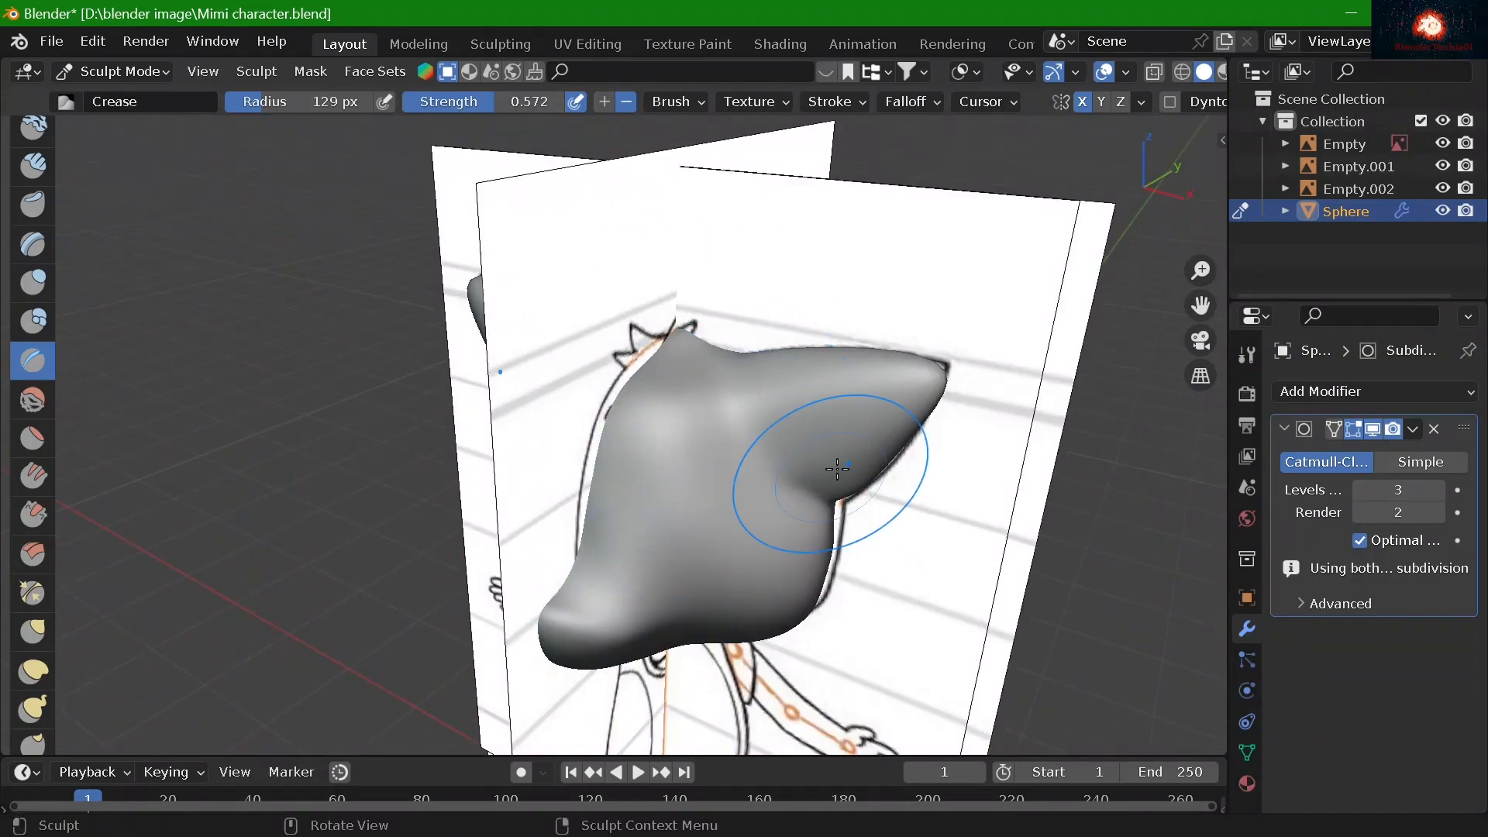
Examine the ears from several angles and compare them with the front reference
middle_drag(834, 465, 1057, 403)
scroll(885, 473, down, 2)
middle_drag(696, 528, 637, 600)
middle_drag(876, 403, 1085, 198)
key(KP_1)
scroll(806, 388, up, 2)
scroll(698, 387, down, 1)
scroll(35, 372, up, 3)
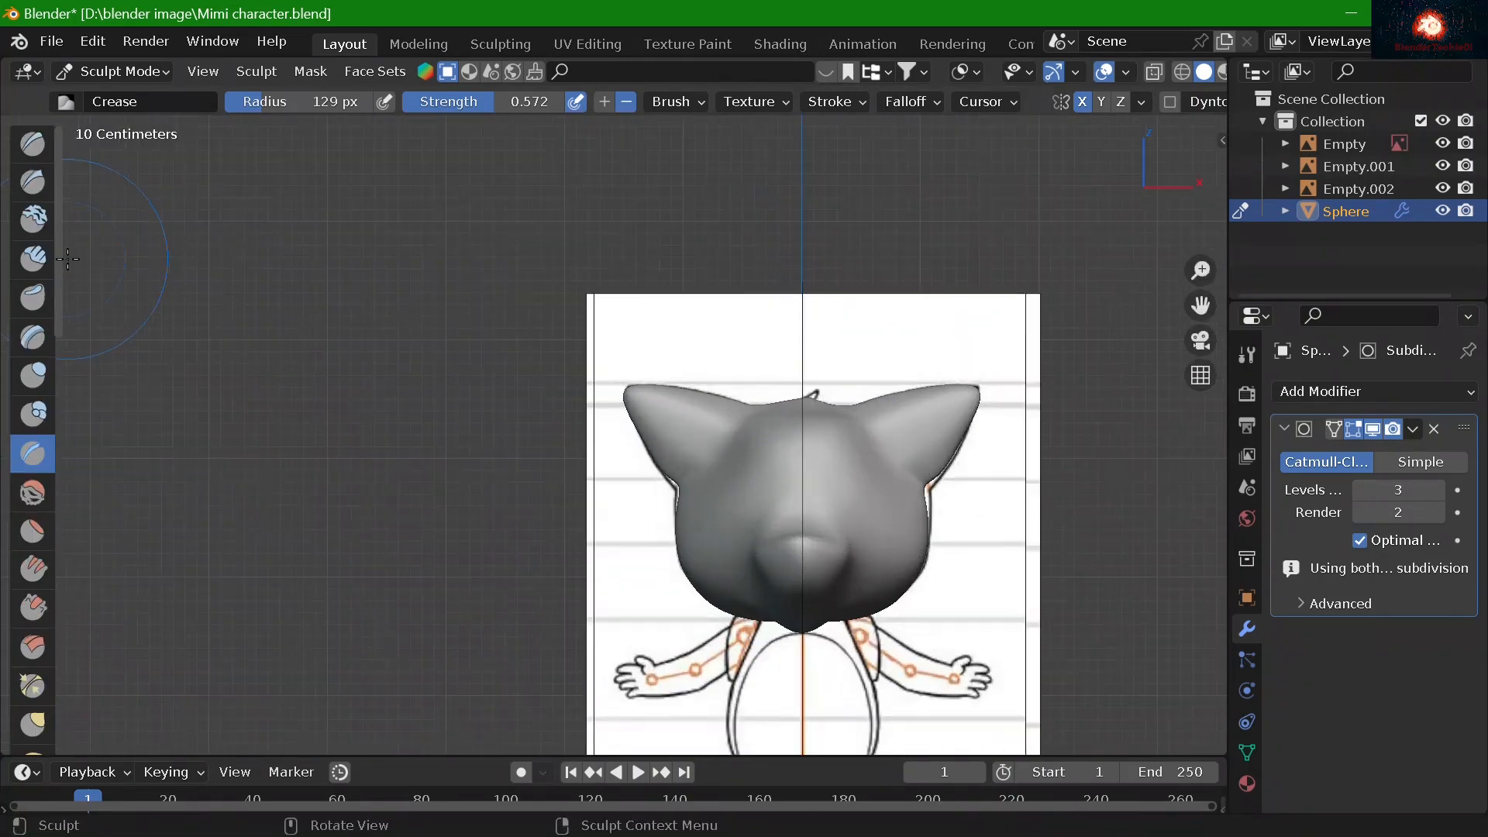
Try to hollow the ear with the Inflate/Deflate brush in subtract mode at a 129 px radius and 0.727 strength
scroll(776, 427, up, 3)
shift+middle_drag(775, 434, 435, 402)
click(34, 372)
ctrl+middle_drag(784, 380, 873, 414)
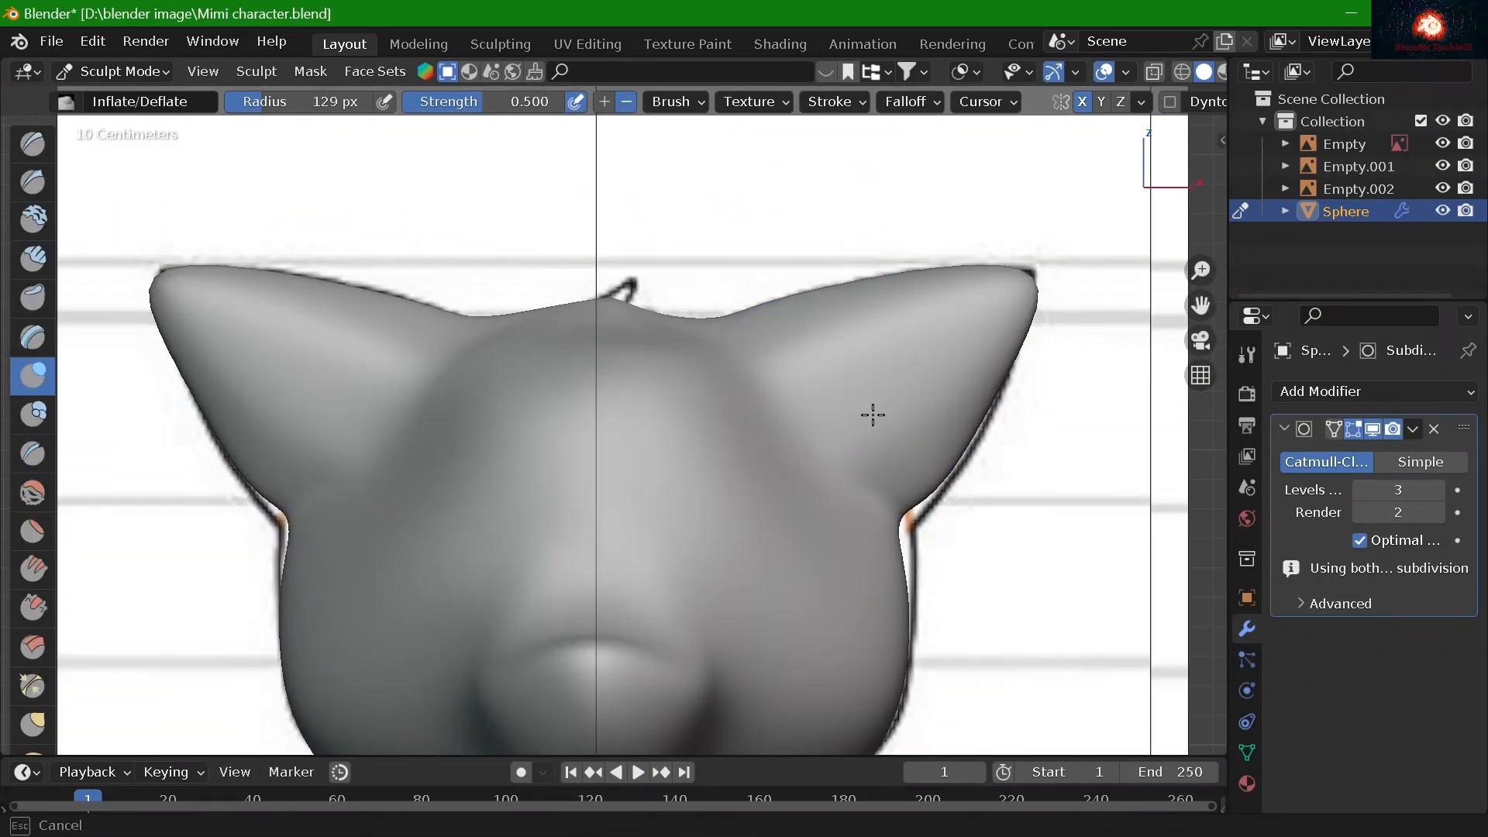
scroll(1026, 359, up, 2)
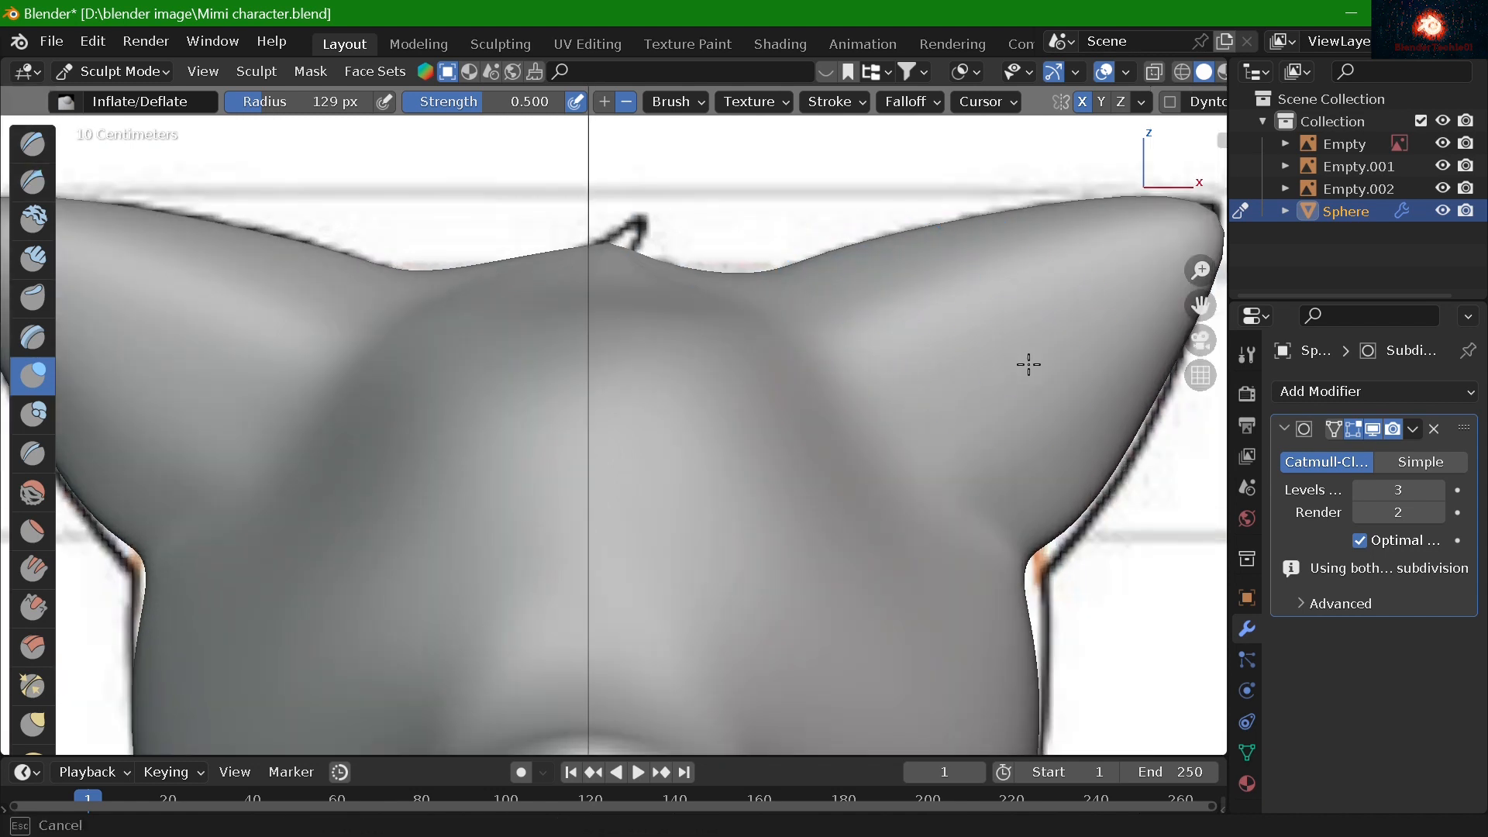
key(shift+f)
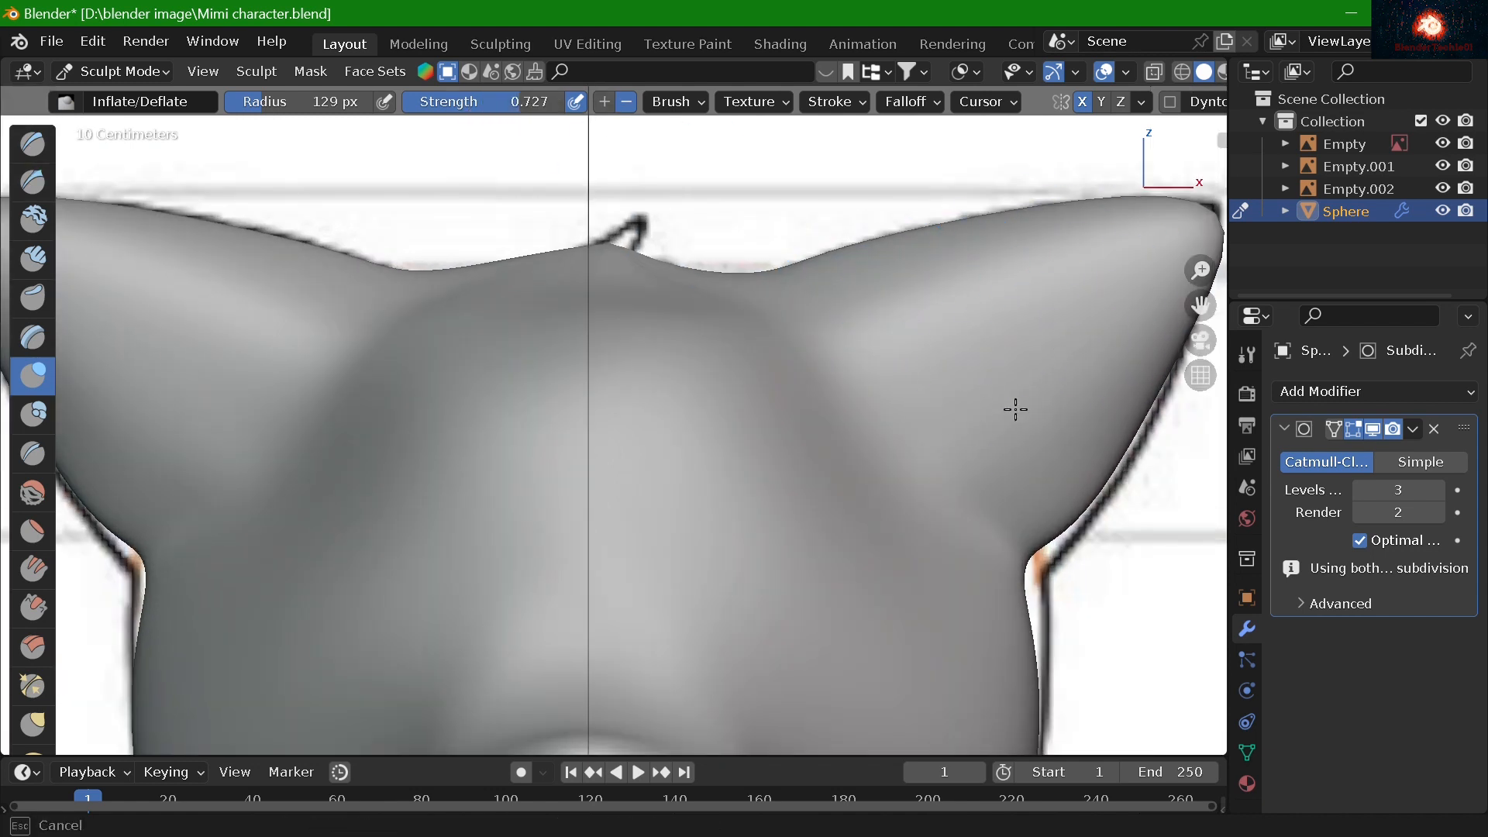
Try the Draw brush in subtract mode on the ear at a 76 px radius and 1.000 strength
click(33, 143)
middle_drag(1010, 381, 1044, 372)
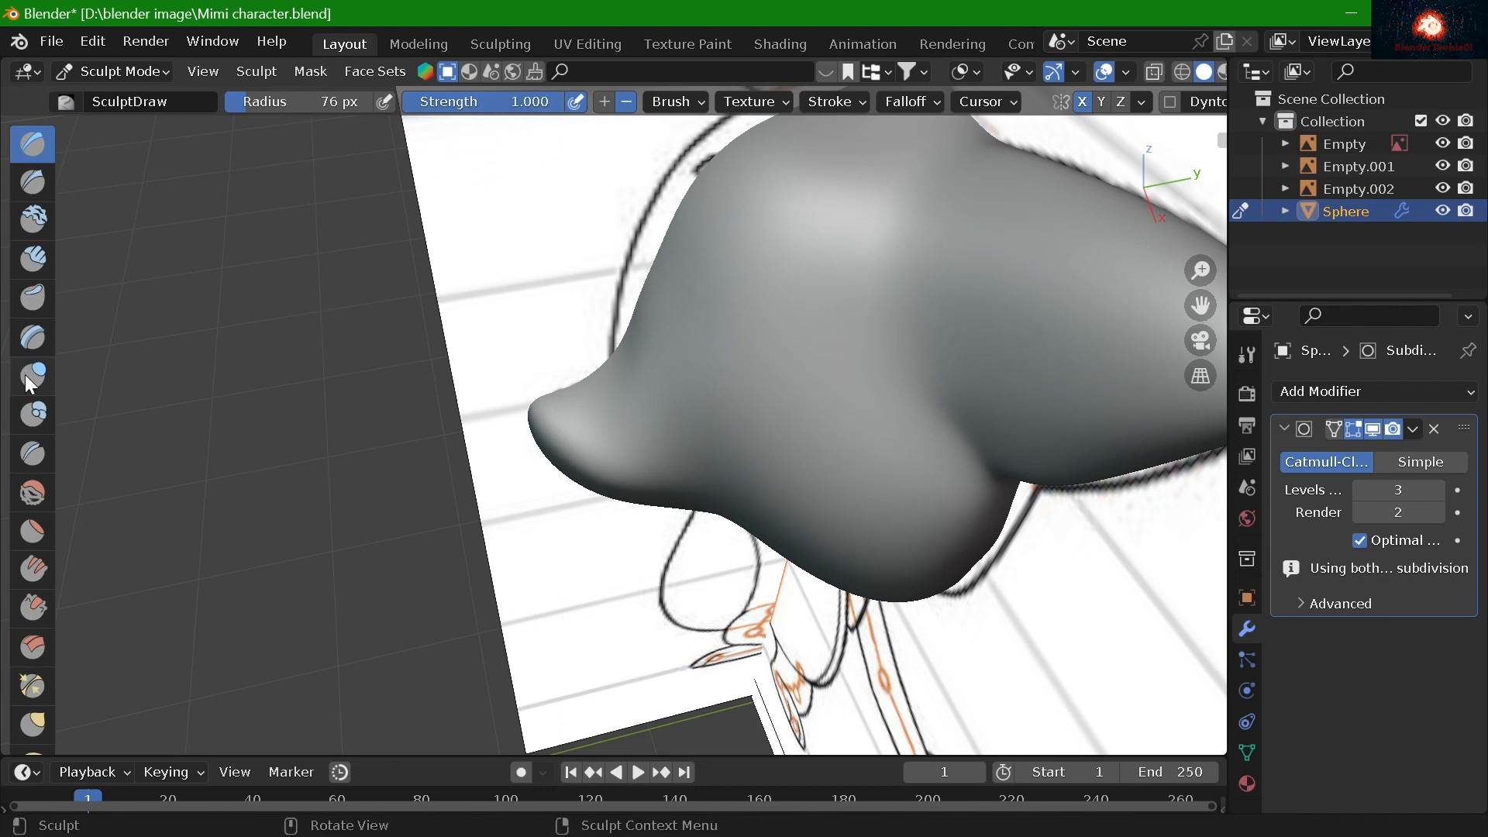
mouse_move(698, 380)
middle_down()
mouse_move(1136, 295)
mouse_move(761, 382)
mouse_move(877, 319)
mouse_move(1130, 399)
mouse_move(1117, 407)
middle_up()
key(KP_1)
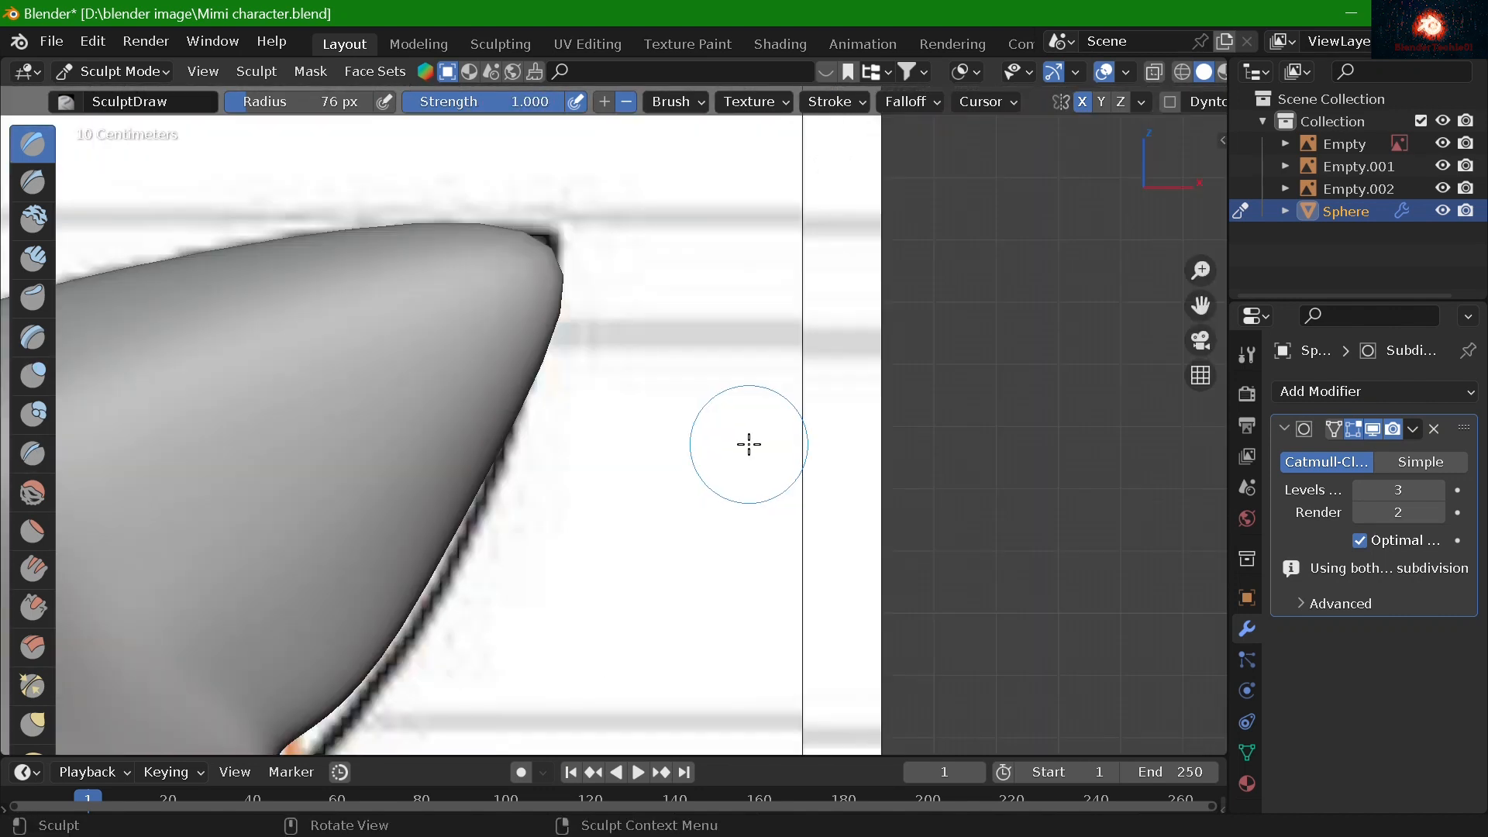
scroll(747, 442, down, 3)
scroll(509, 502, up, 4)
Try strokes inside the ear with the Layer brush in add mode at a 76 px radius and 1.000 strength
key(l)
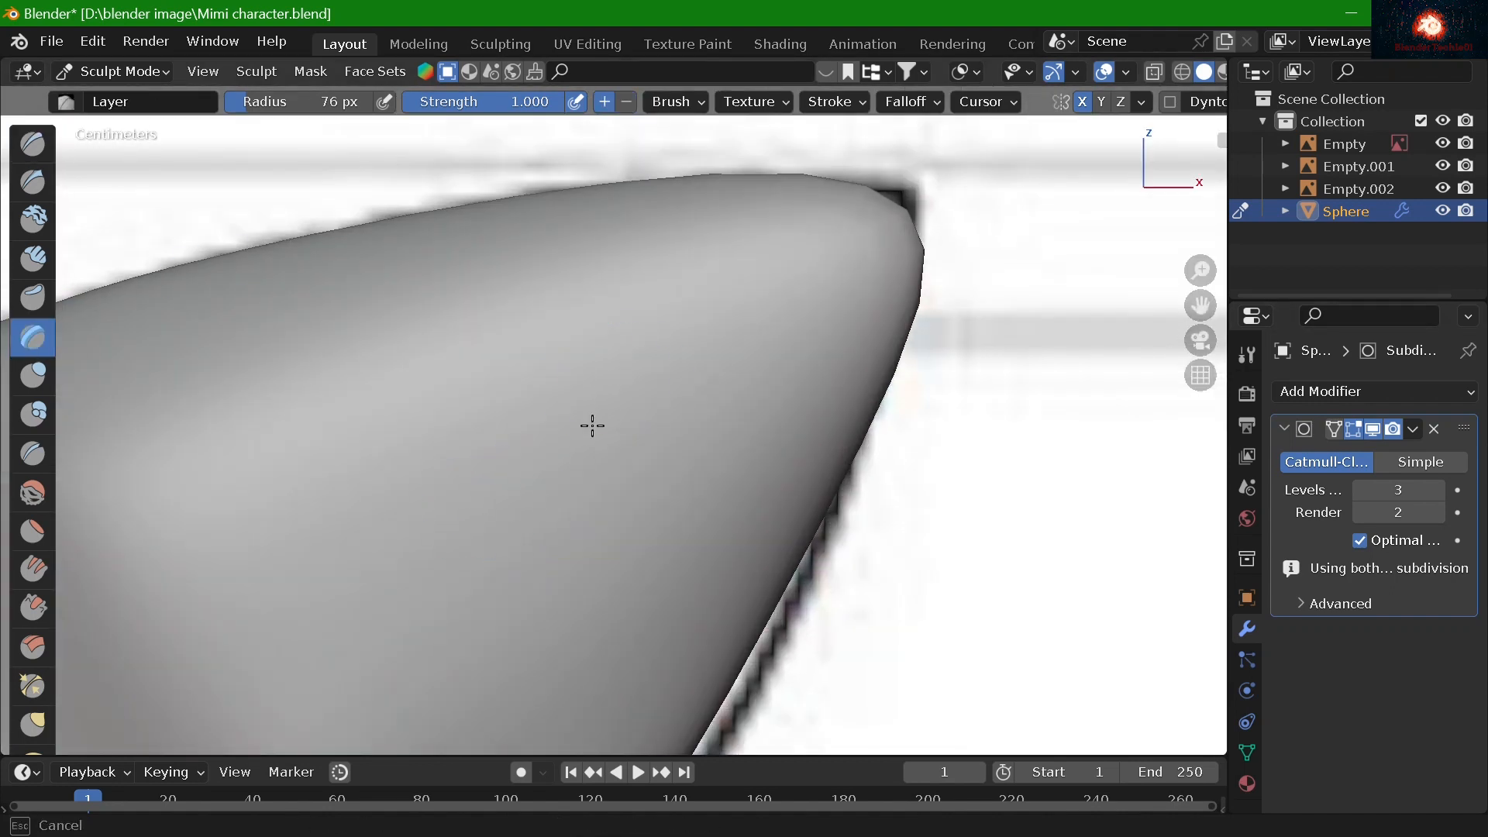
scroll(538, 458, down, 5)
mouse_move(592, 425)
mouse_down()
mouse_move(555, 479)
mouse_move(572, 441)
mouse_up()
scroll(537, 446, down, 2)
scroll(556, 444, up, 3)
drag(556, 444, 621, 412)
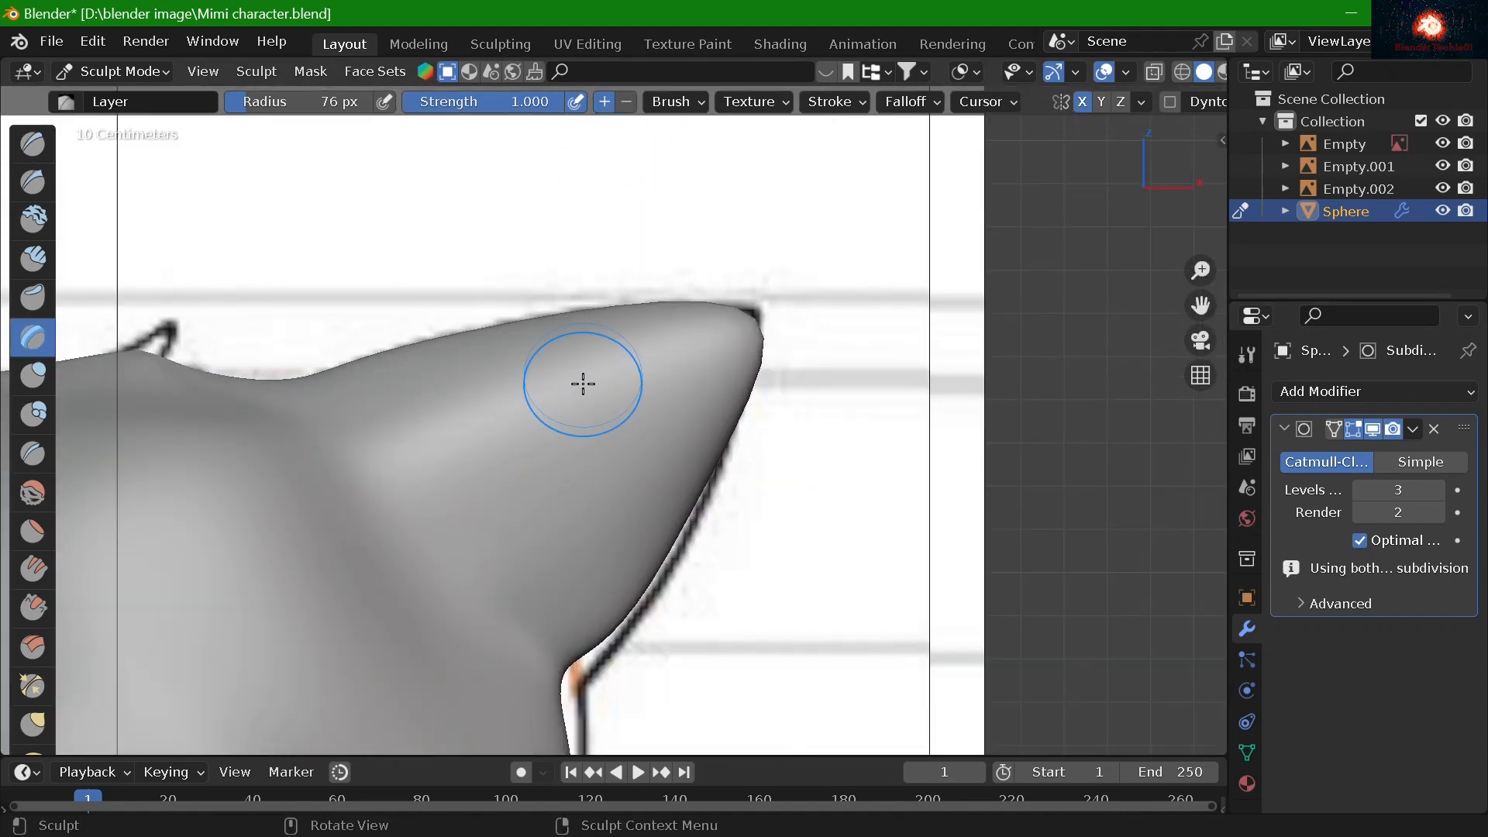
Try to carve the inside of the ear with the Layer brush in subtract mode from the front view
middle_drag(583, 384, 463, 555)
drag(1196, 318, 961, 539)
key(KP_1)
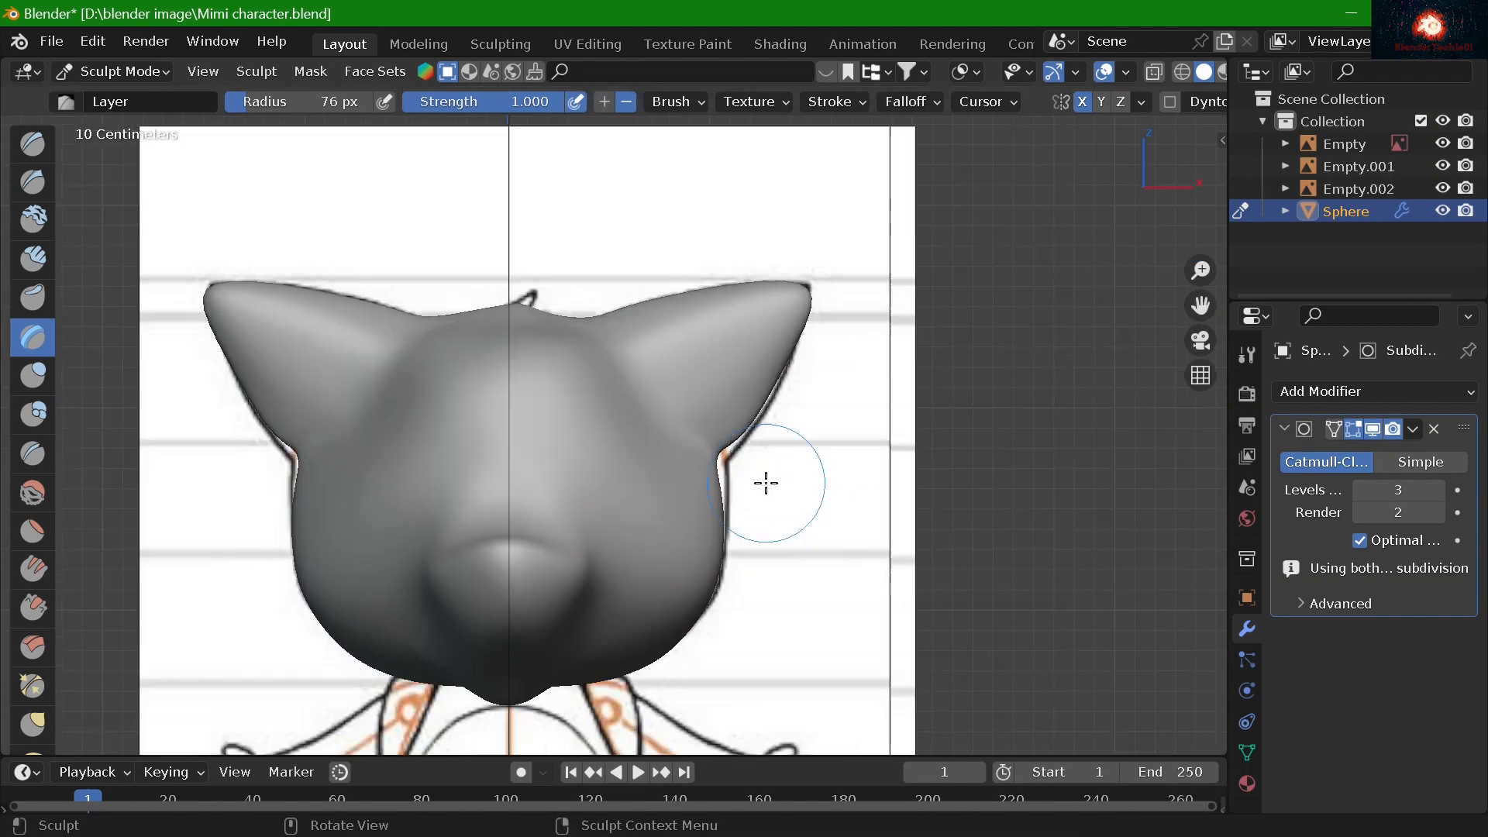
scroll(764, 482, up, 3)
mouse_move(791, 349)
mouse_down()
mouse_move(747, 332)
mouse_move(860, 269)
mouse_up()
mouse_move(861, 269)
middle_down()
mouse_move(648, 476)
mouse_move(698, 310)
middle_up()
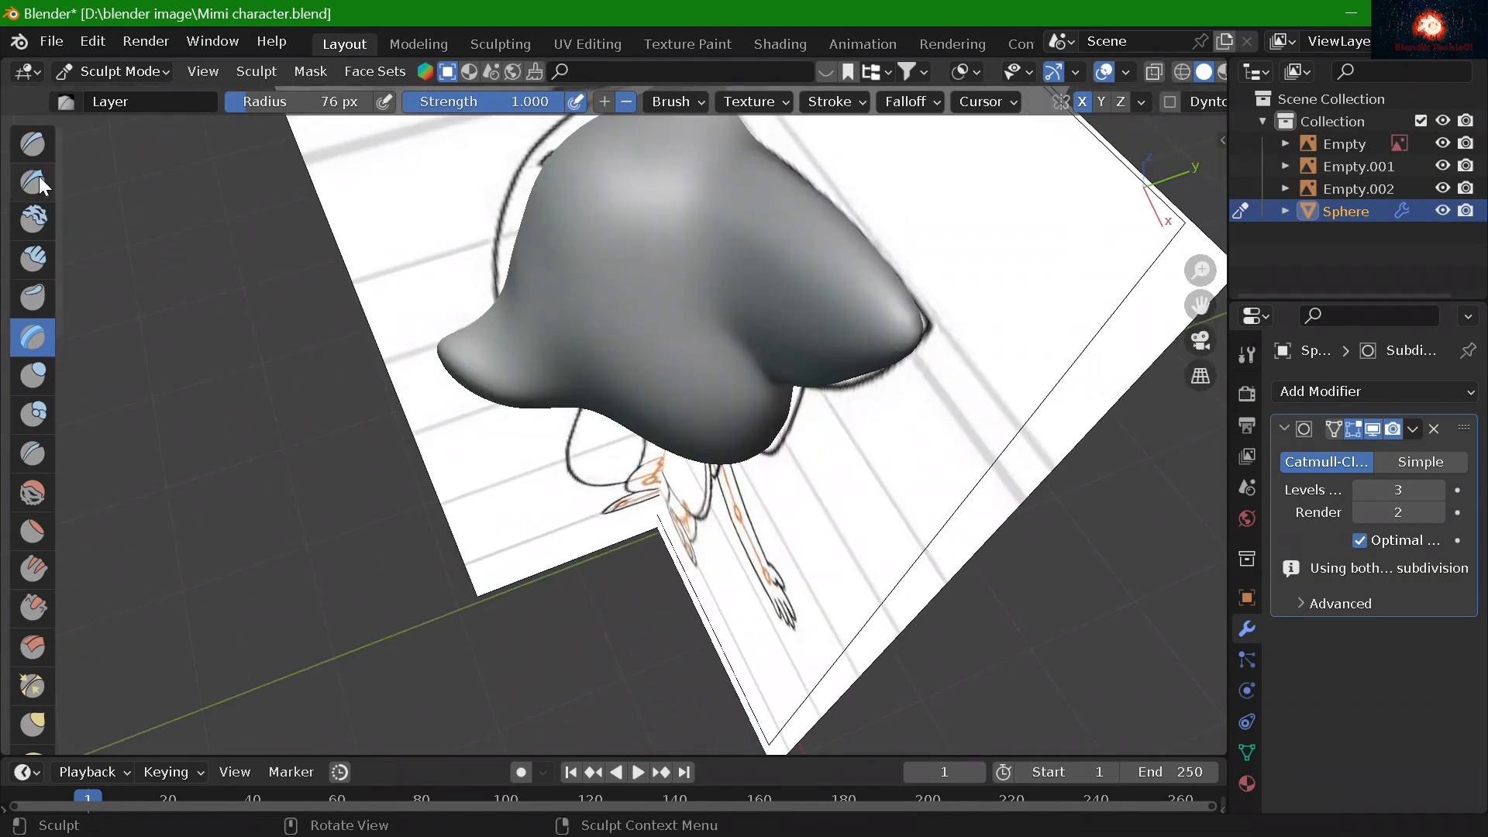
Switch to the Draw brush in subtract mode at a 36 px radius and 1.000 strength, facing the head from the front
key(x)
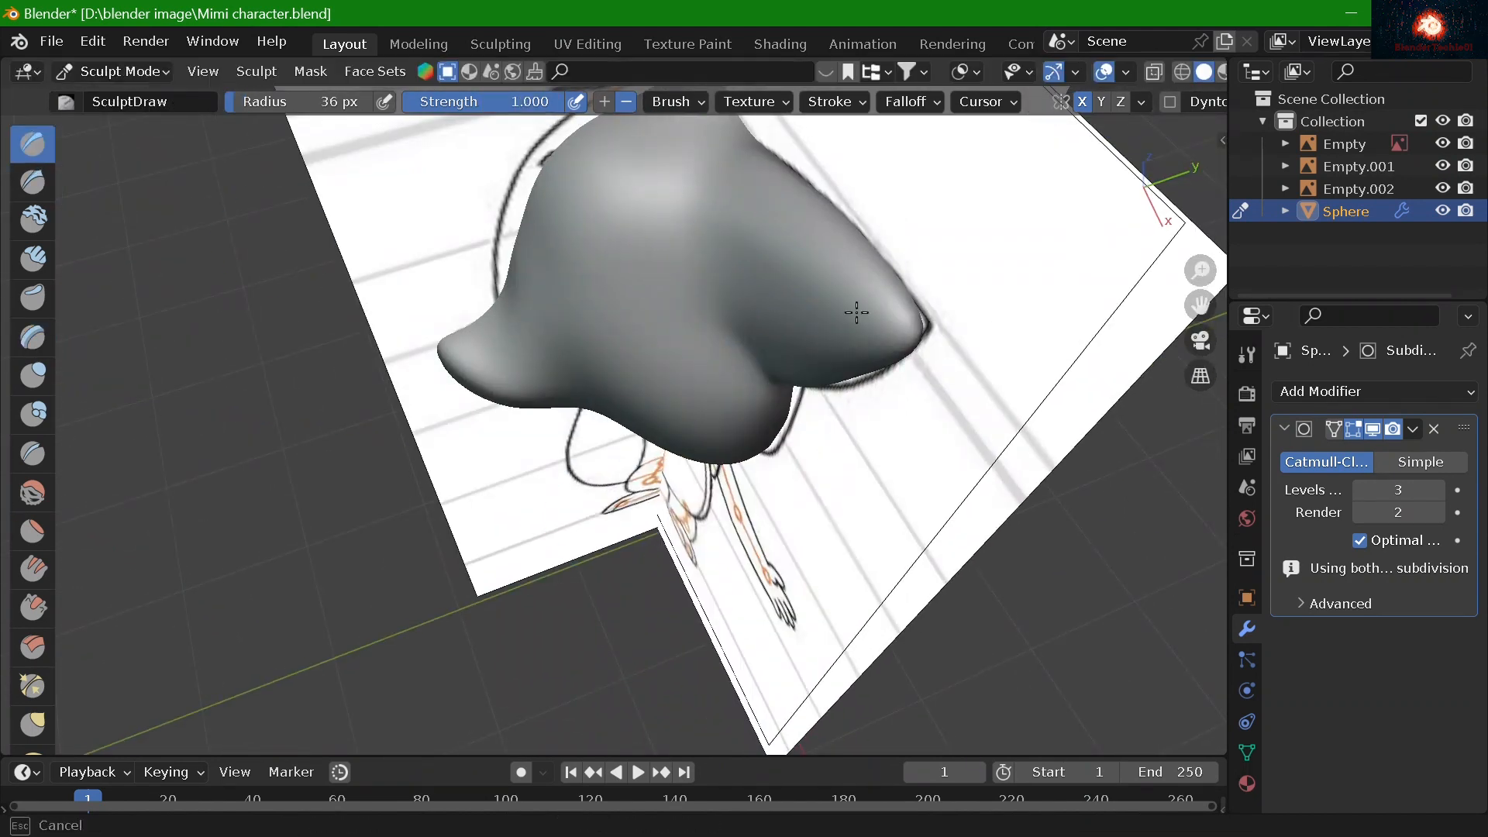
middle_drag(856, 312, 584, 573)
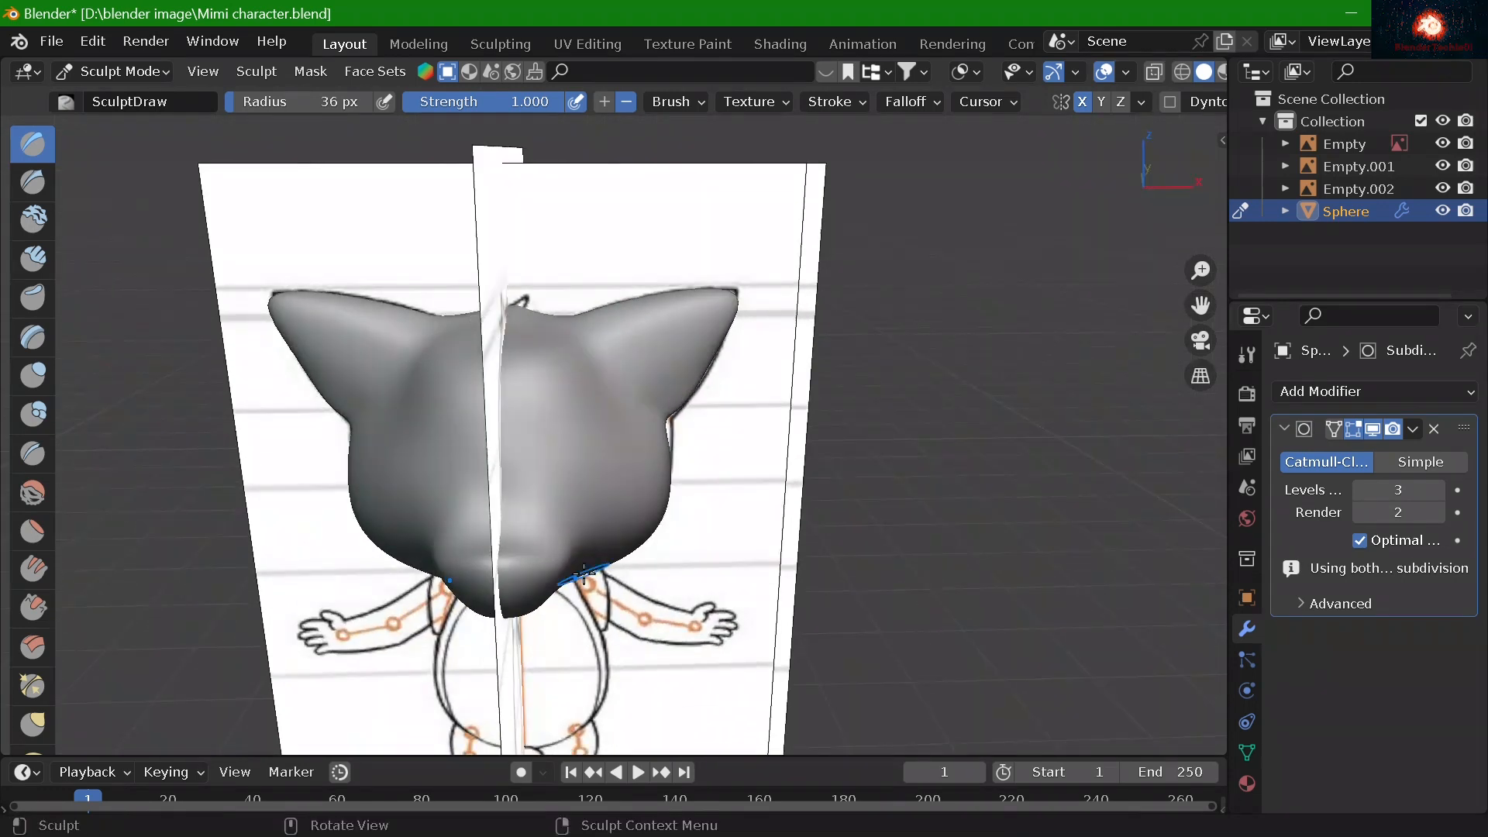
key(KP_1)
scroll(584, 574, down, 3)
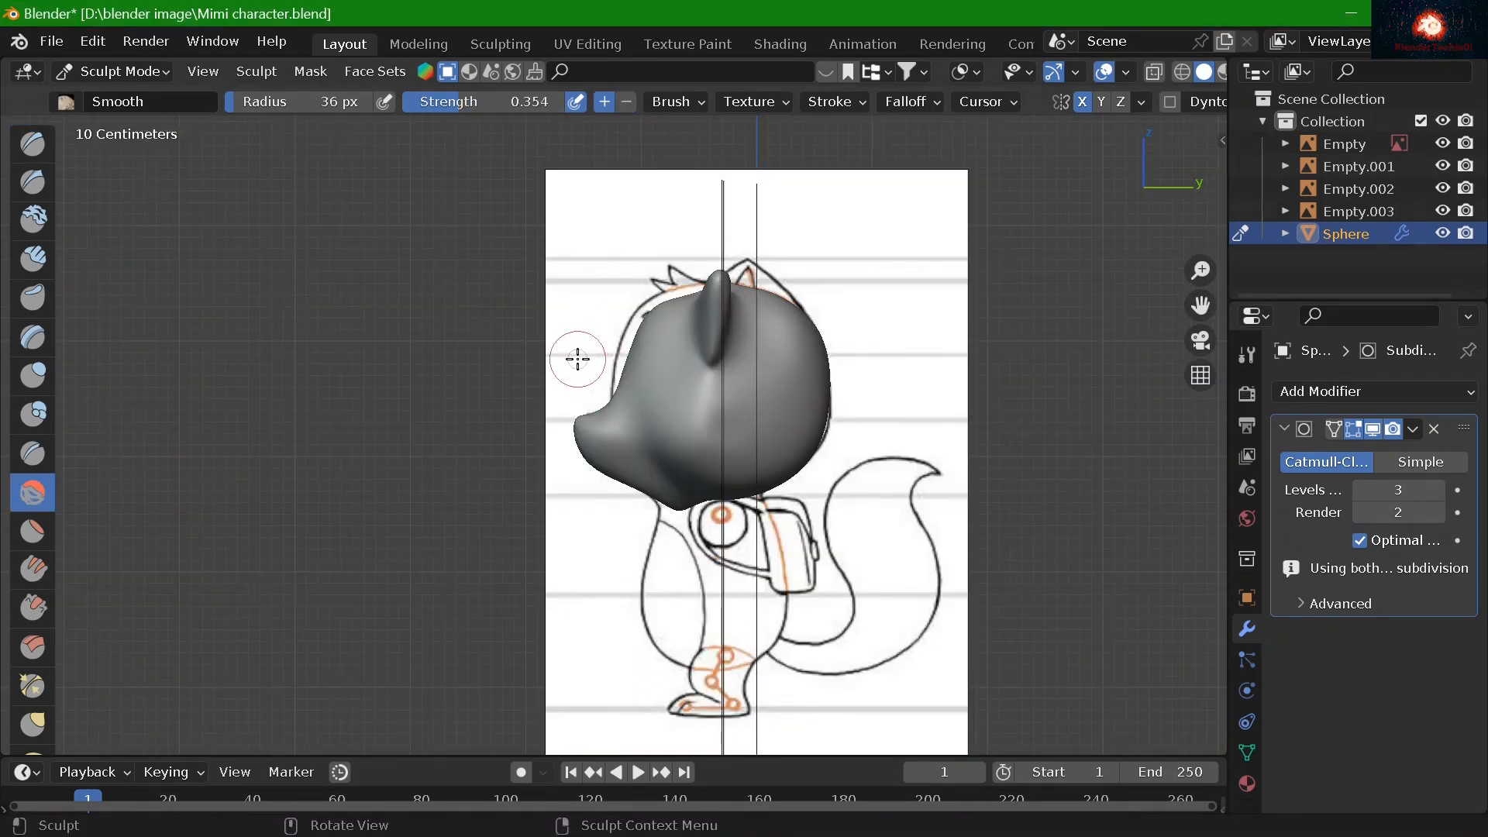
Pull the forehead out to the side reference outline with the Grab brush at a 151 px radius and 0.400 strength
key(f)
scroll(657, 330, up, 1)
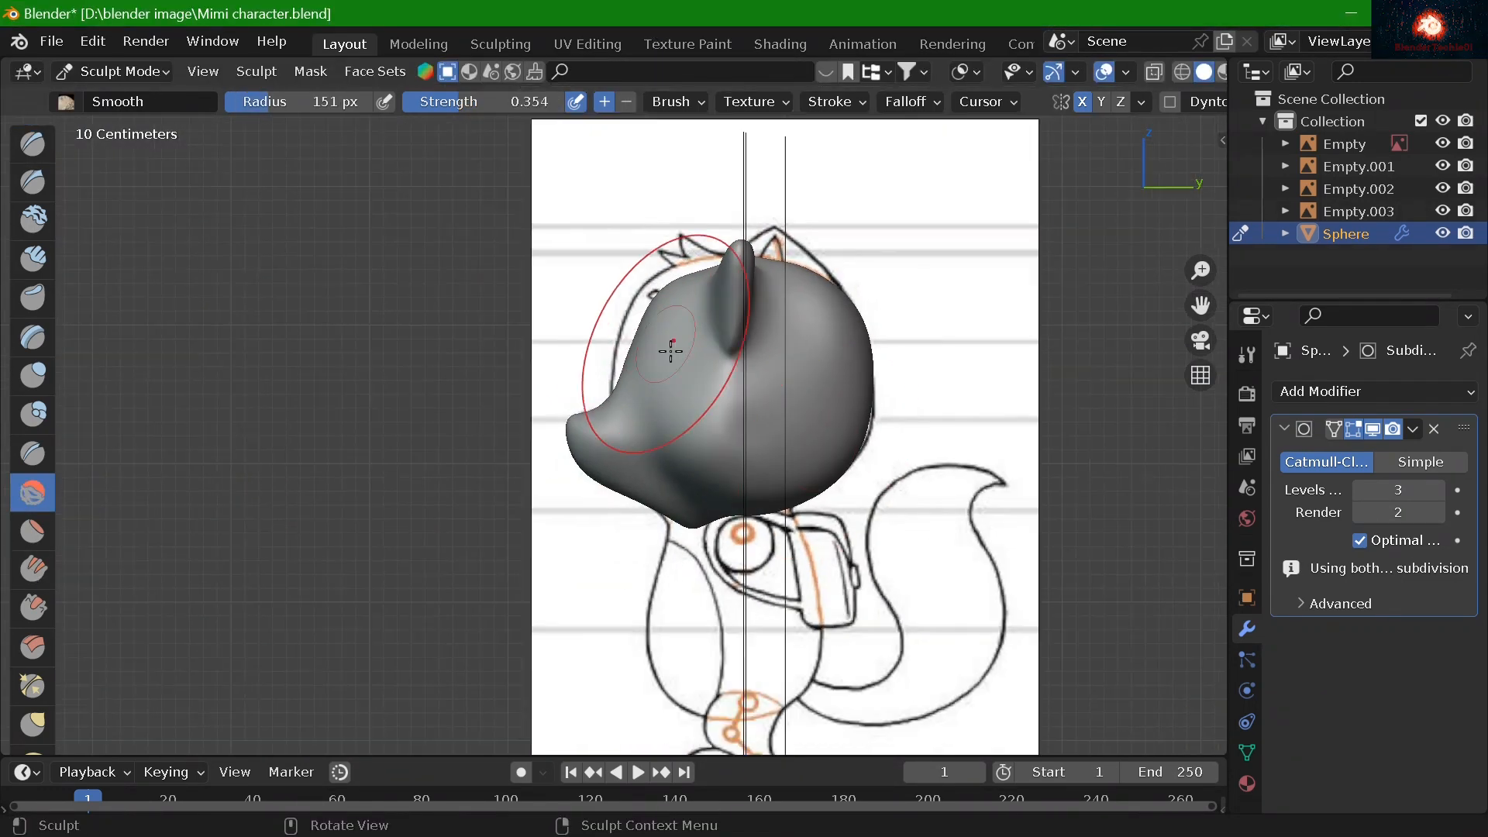
click(37, 720)
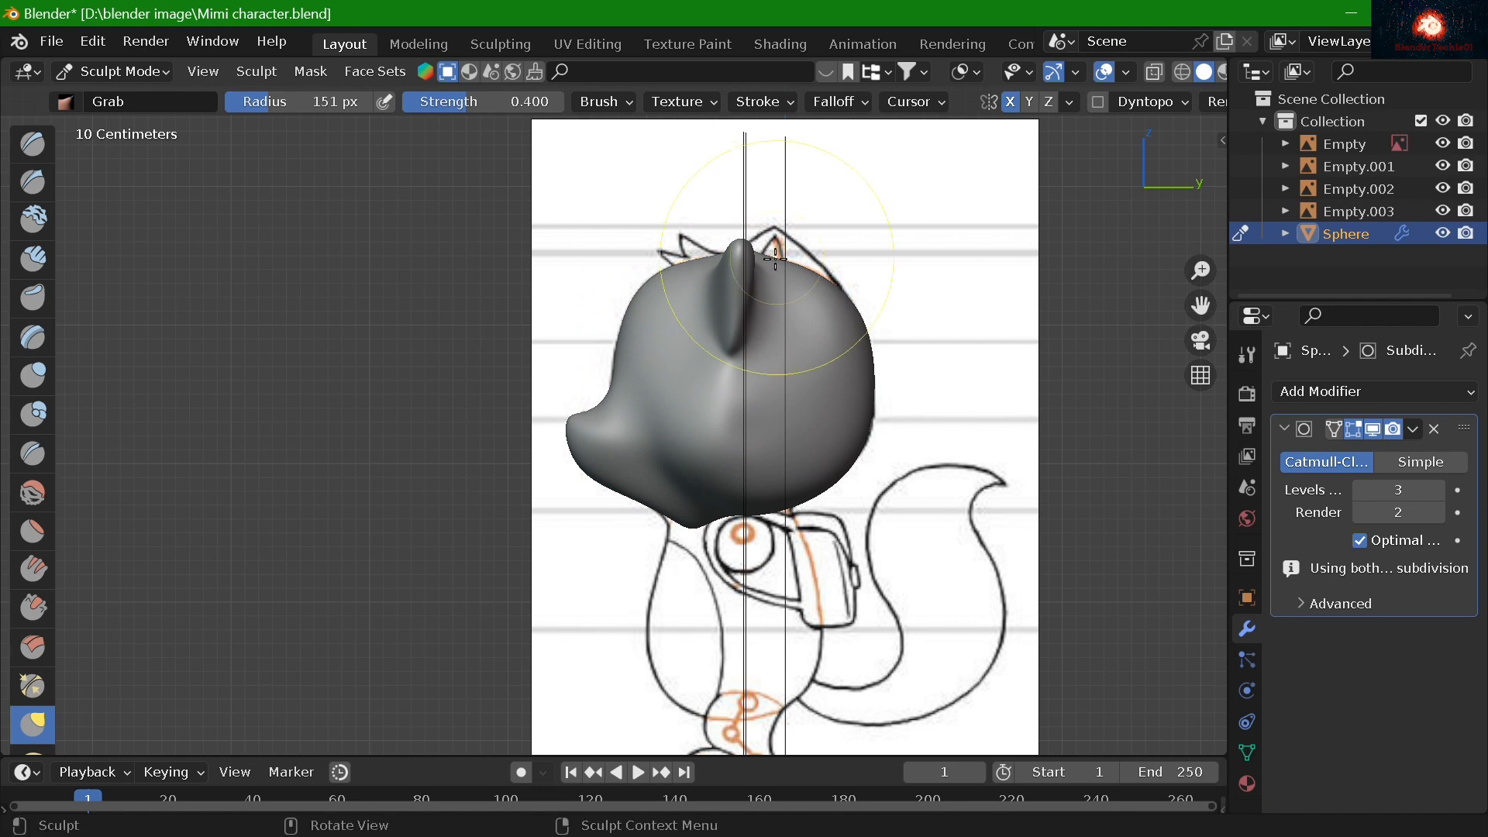
key(KP_1)
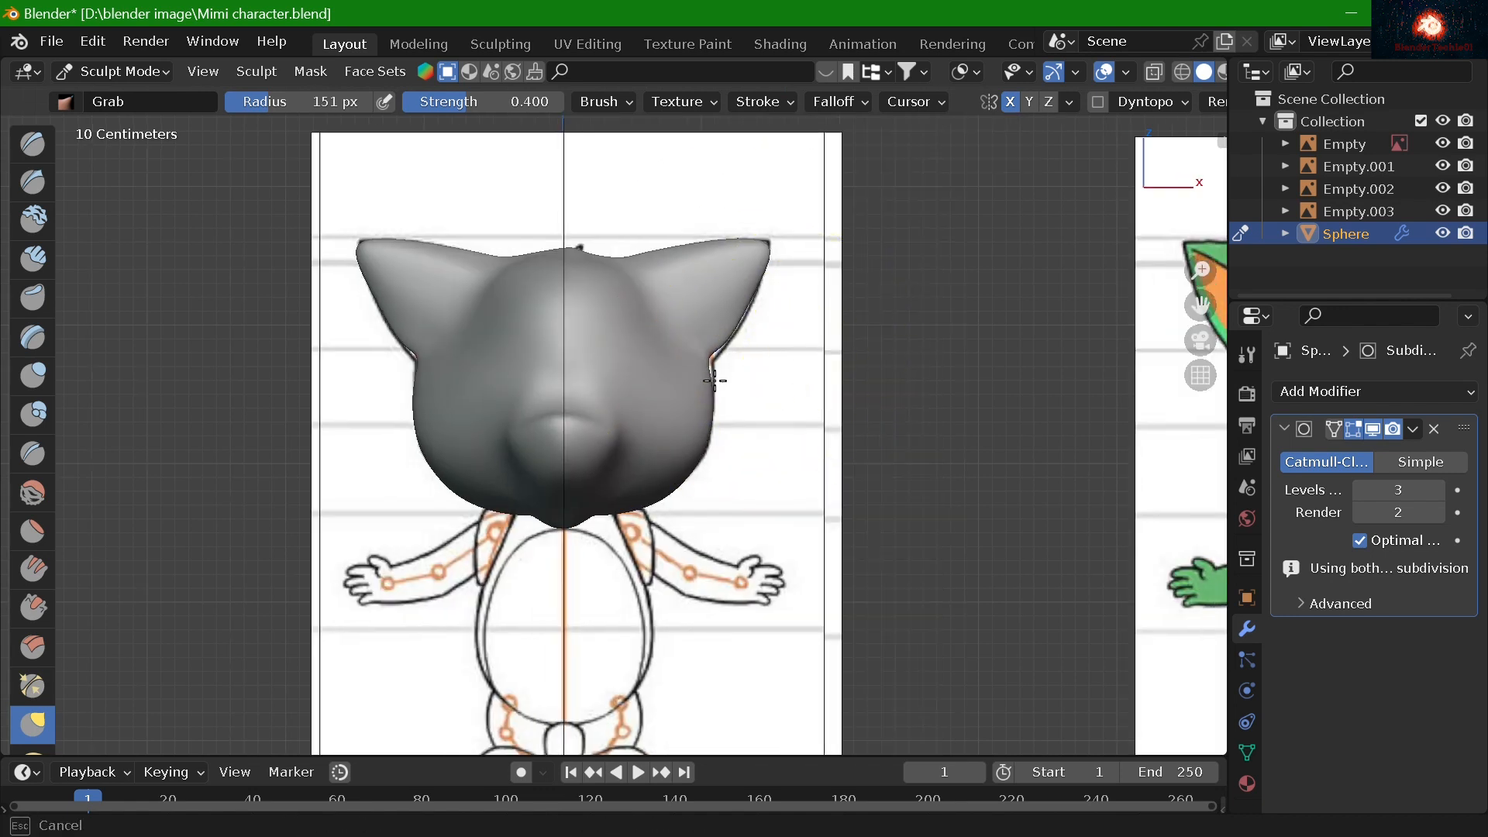
middle_drag(126, 259, 594, 269)
scroll(594, 269, up, 2)
key(KP_1)
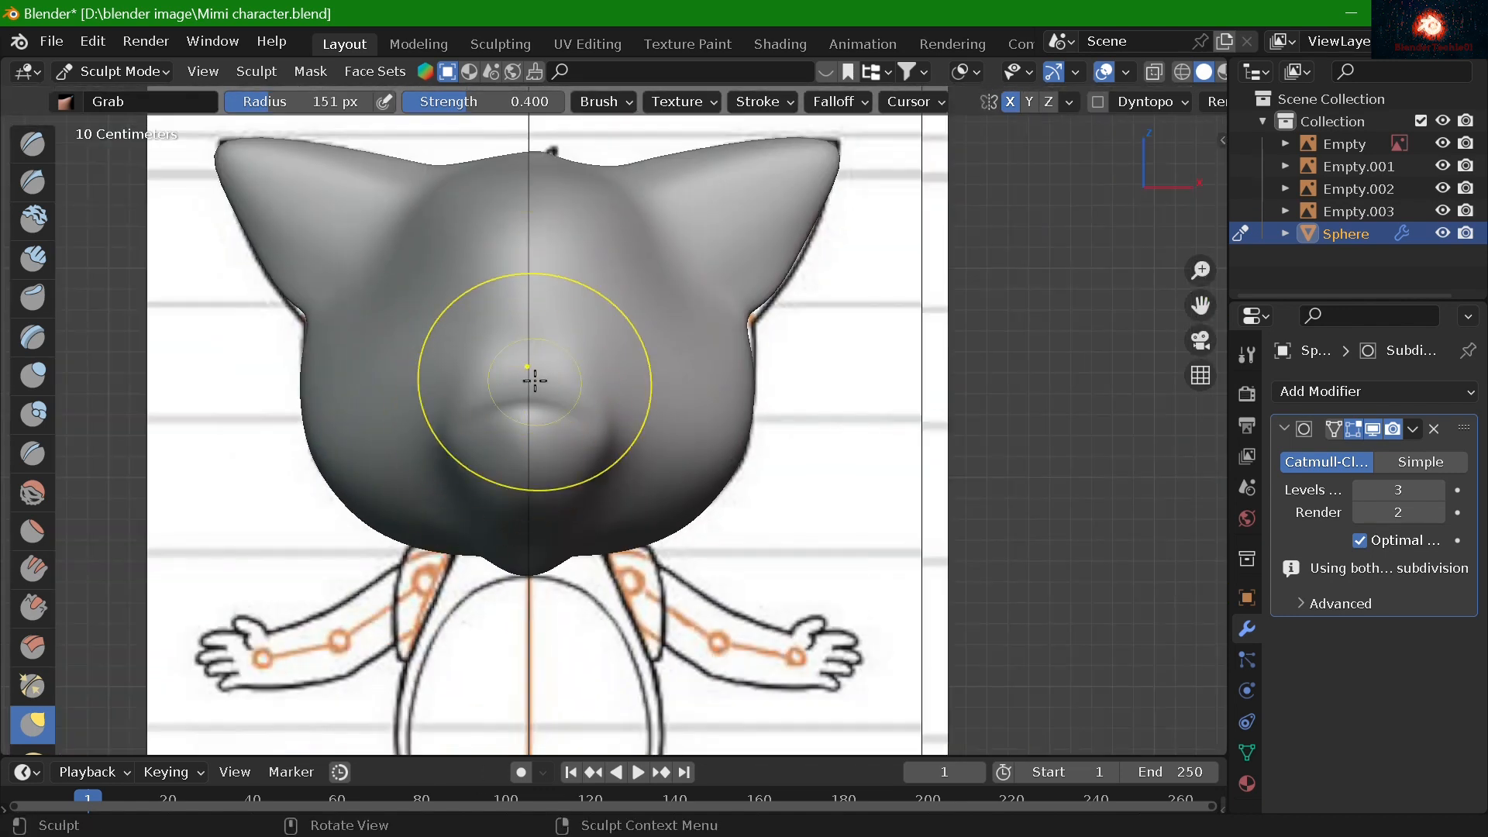
Try to reshape the bridge of the muzzle from the side view with the Grab brush
middle_drag(532, 382, 360, 377)
key(KP_3)
drag(562, 385, 540, 379)
key(ctrl+z)
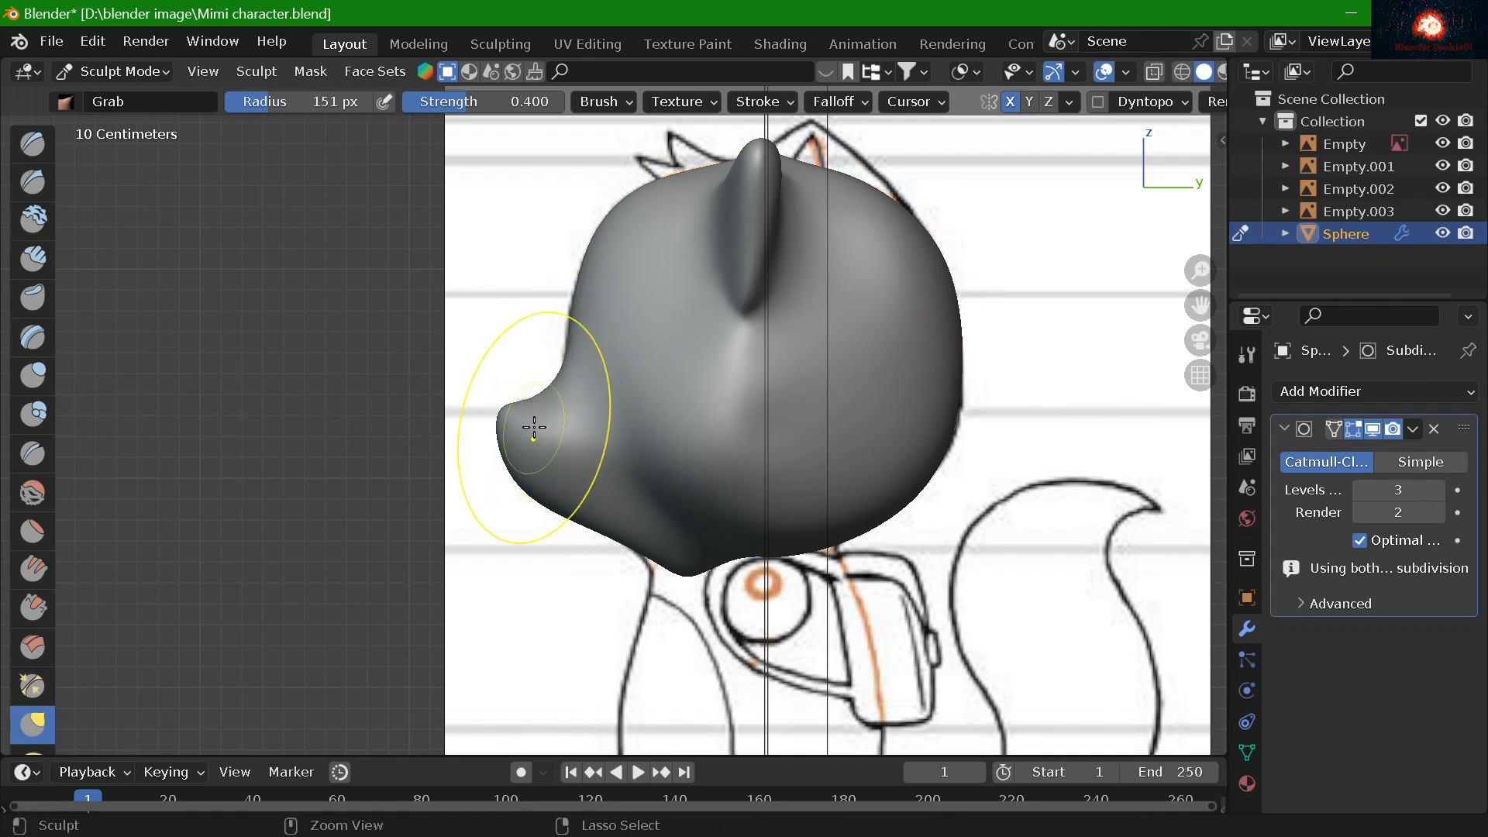
Try the Draw brush in subtract mode at a 9 px radius and 1.000 strength from the front view
click(34, 147)
key(KP_1)
key(f)
click(813, 209)
scroll(812, 209, up, 4)
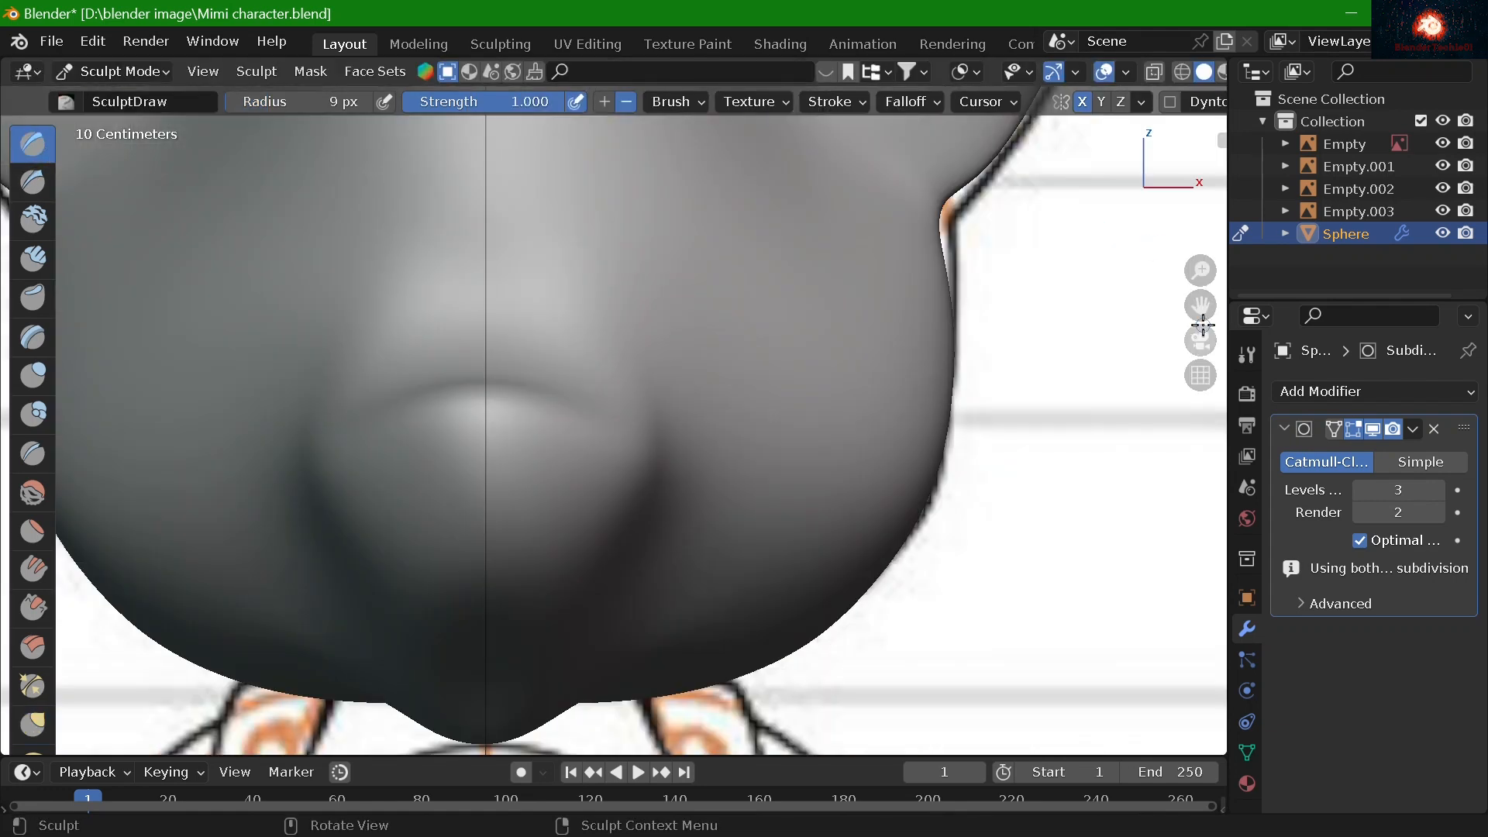
drag(1201, 309, 1028, 651)
mouse_move(732, 332)
middle_down()
mouse_move(714, 372)
mouse_move(883, 219)
mouse_move(713, 341)
middle_up()
Try the Smooth brush on the ear at a 151 px radius and 0.354 strength
click(33, 492)
middle_drag(807, 349, 741, 358)
drag(740, 358, 774, 363)
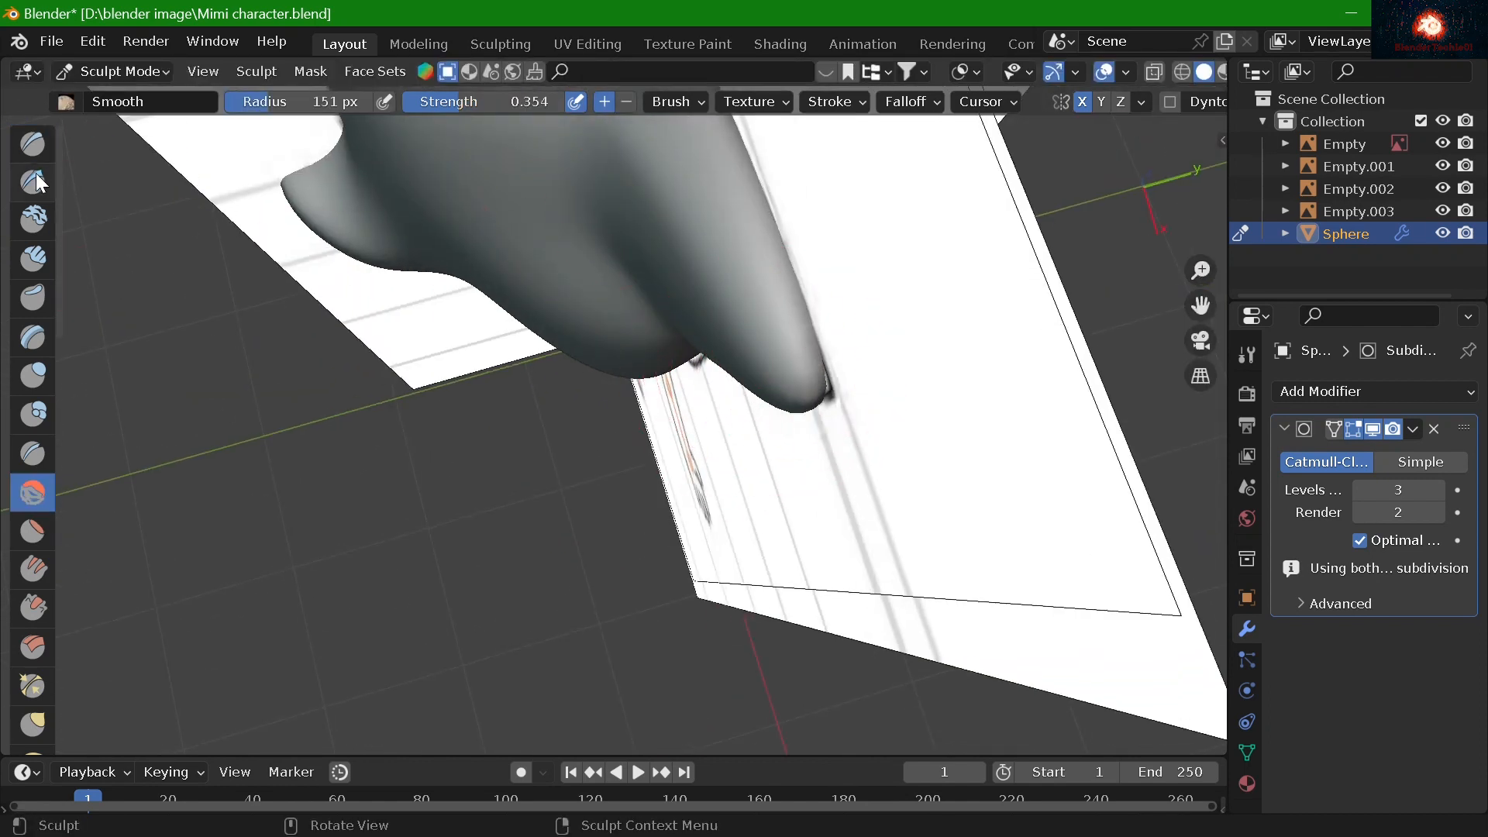
Try the Draw Sharp brush in subtract mode on the ear at a 151 px radius and 0.500 strength
click(33, 182)
middle_drag(465, 264, 648, 219)
key(KP_1)
scroll(775, 248, up, 3)
drag(1201, 314, 1397, 373)
scroll(232, 349, up, 3)
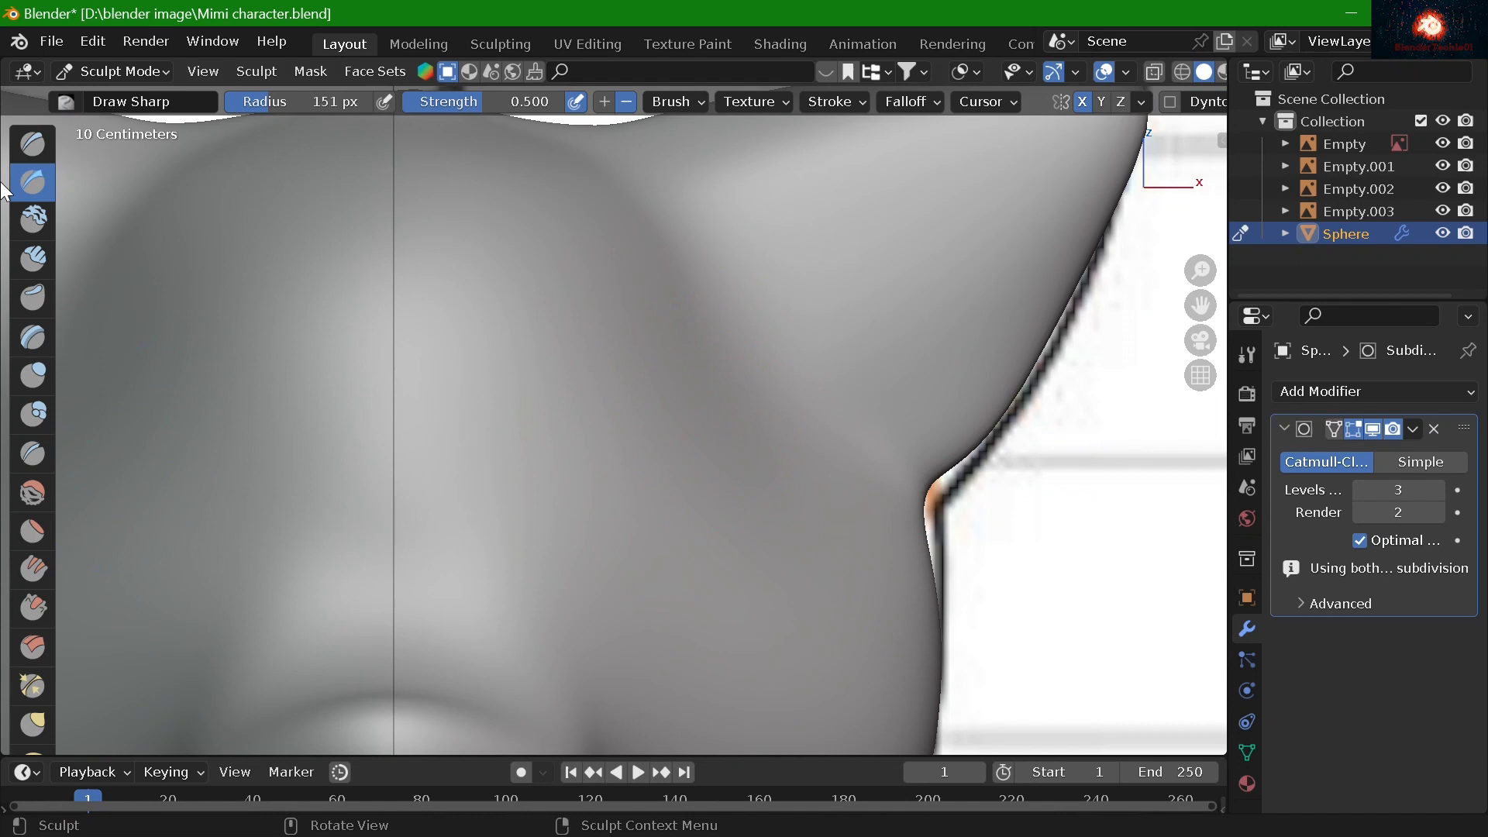
Try to hollow the ear with the Clay brush in subtract mode at a 151 px radius and 0.500 strength
click(33, 221)
scroll(620, 310, down, 2)
drag(856, 349, 783, 310)
key(ctrl+z)
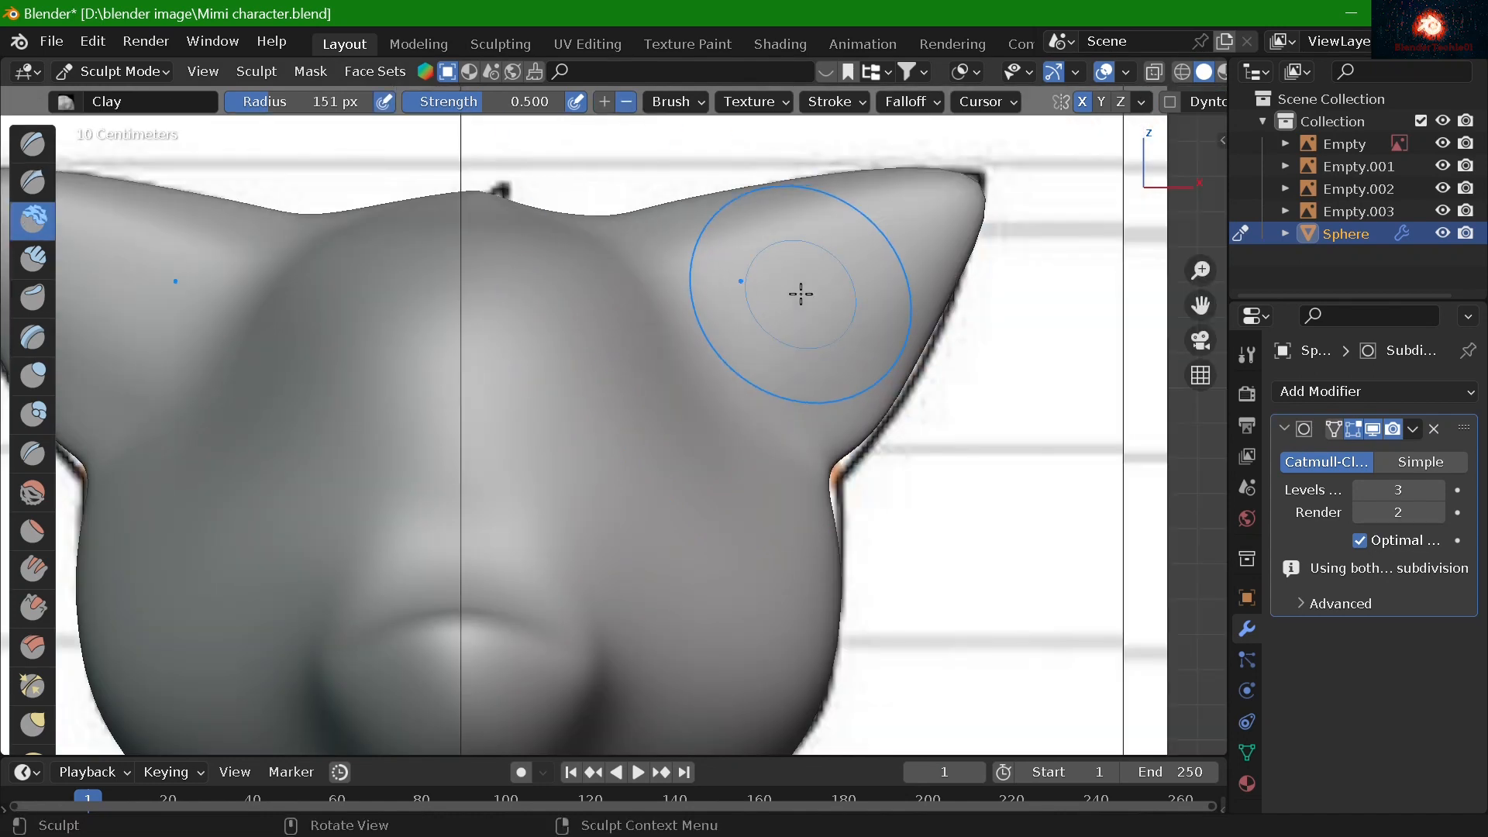
Try to carve inside the ear with the Clay brush in subtract mode at a 48 px radius
scroll(797, 292, up, 4)
key(f)
click(910, 339)
mouse_move(731, 442)
mouse_down()
mouse_move(850, 286)
mouse_move(814, 306)
mouse_up()
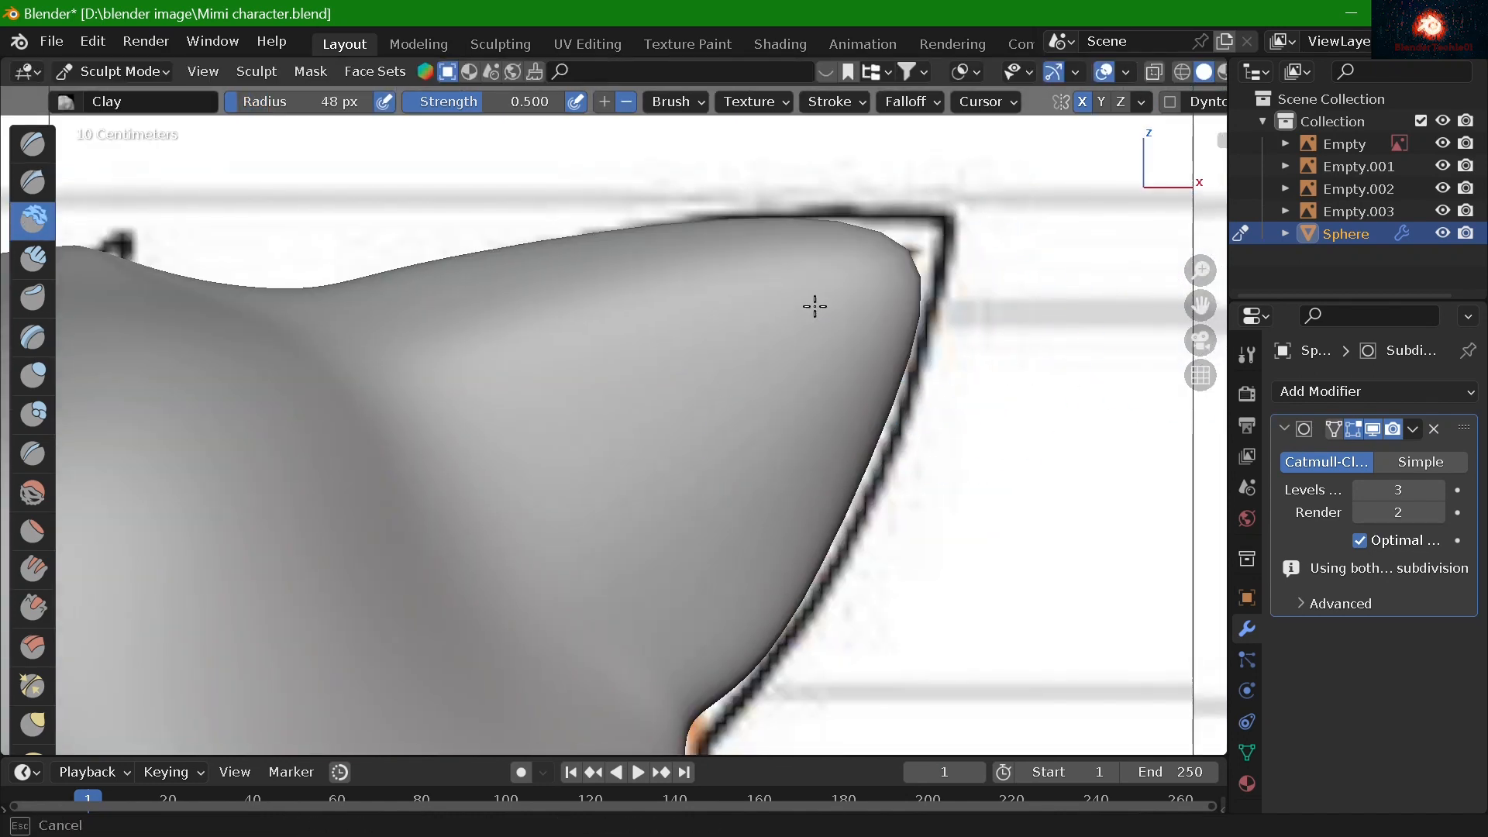
key(ctrl+z)
scroll(814, 306, down, 3)
middle_drag(814, 306, 807, 398)
key(KP_1)
scroll(888, 344, down, 4)
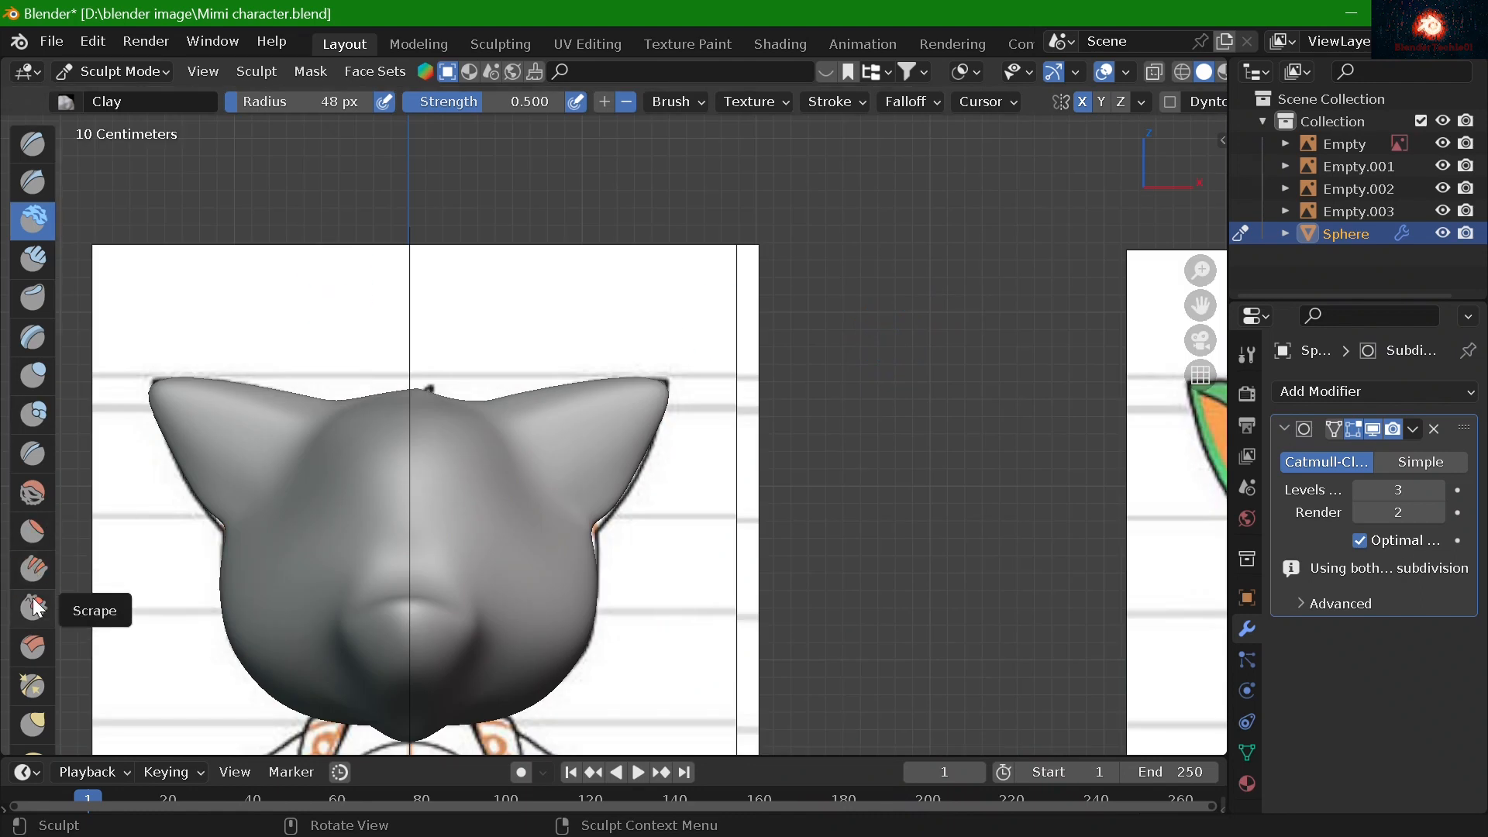
Try the Multi-plane Scrape and Scrape/Peaks brushes on the ear at a 48 px radius and 0.700 strength
click(32, 647)
scroll(580, 446, up, 4)
middle_drag(561, 441, 521, 470)
scroll(521, 470, down, 3)
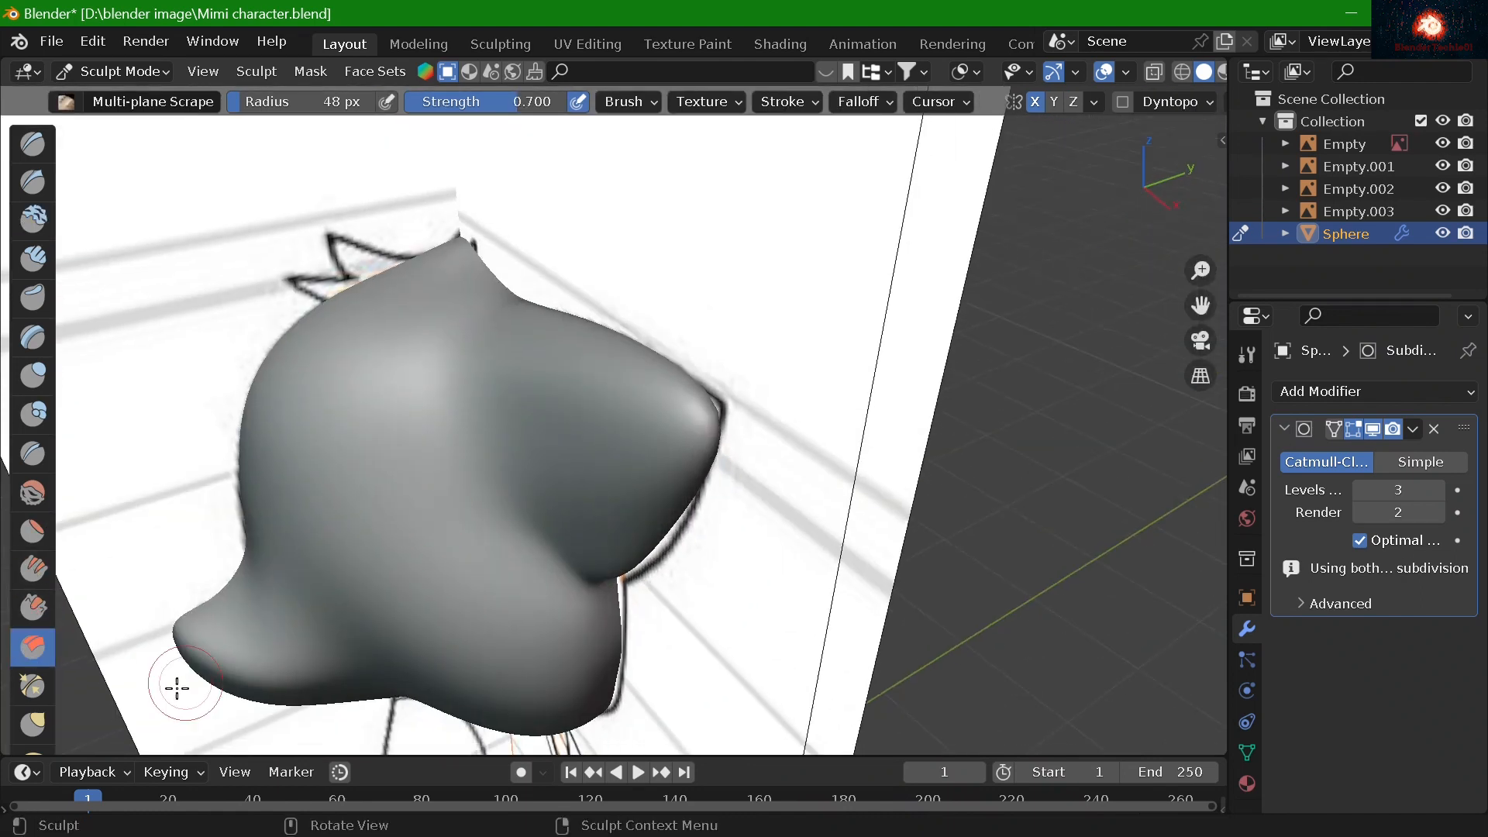
click(33, 722)
scroll(33, 696, down, 2)
click(30, 695)
click(33, 514)
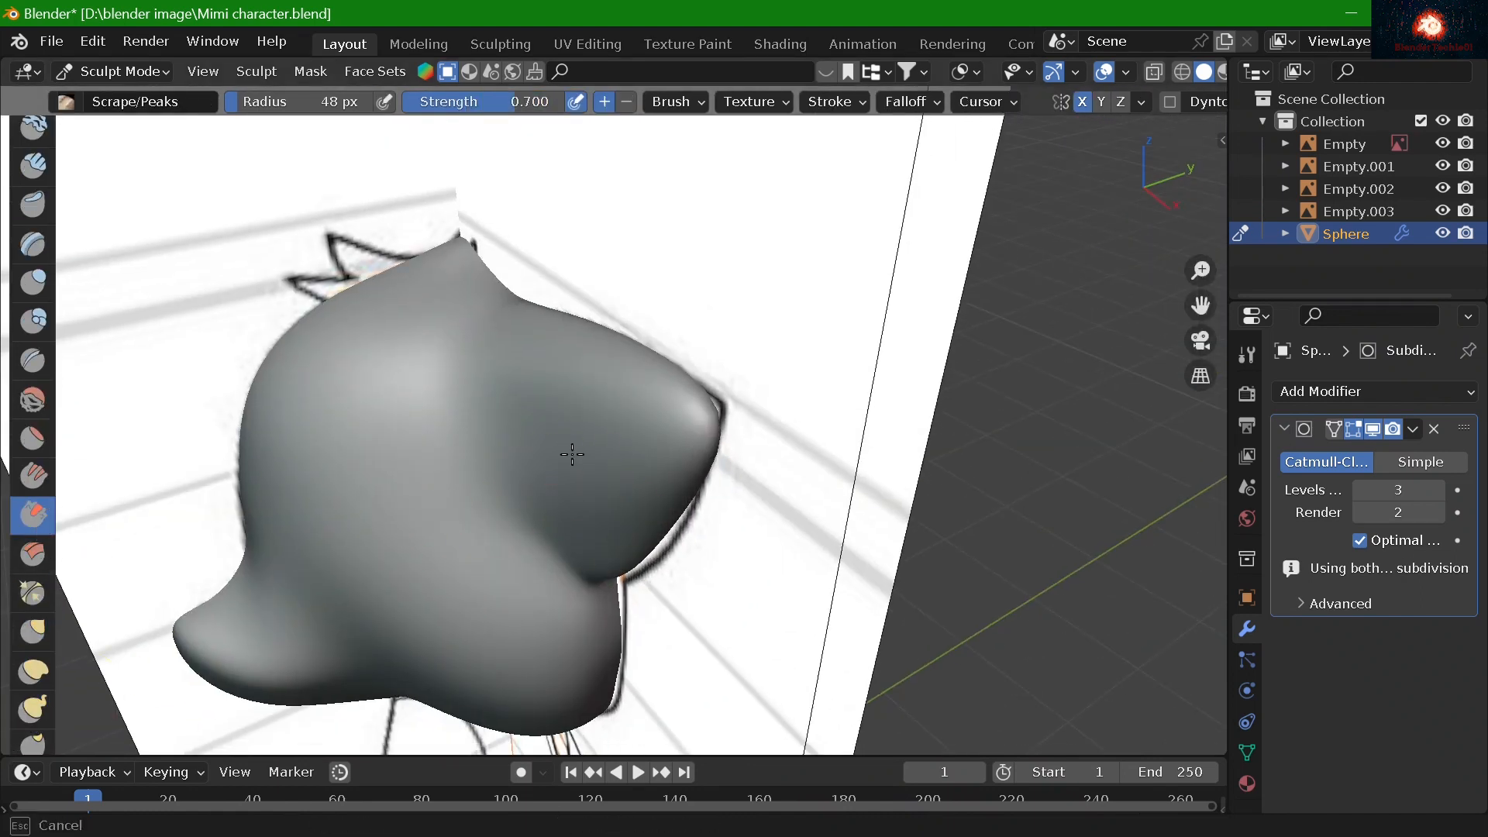
Try the Crease brush in subtract mode on the ear at a 48 px radius and 0.572 strength
click(31, 359)
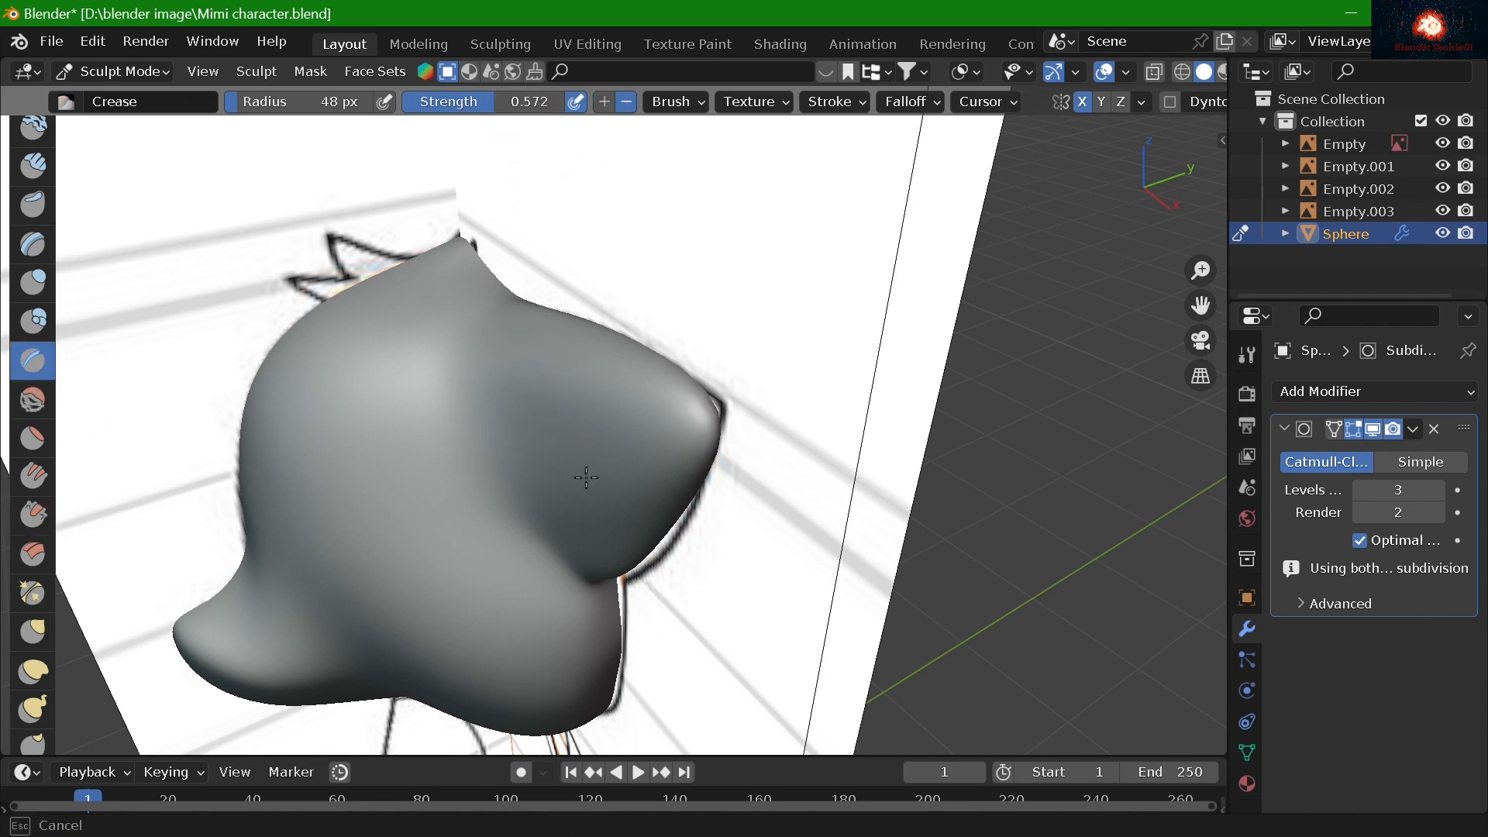
middle_drag(586, 477, 539, 489)
scroll(539, 489, up, 4)
scroll(427, 528, down, 5)
middle_drag(452, 565, 605, 419)
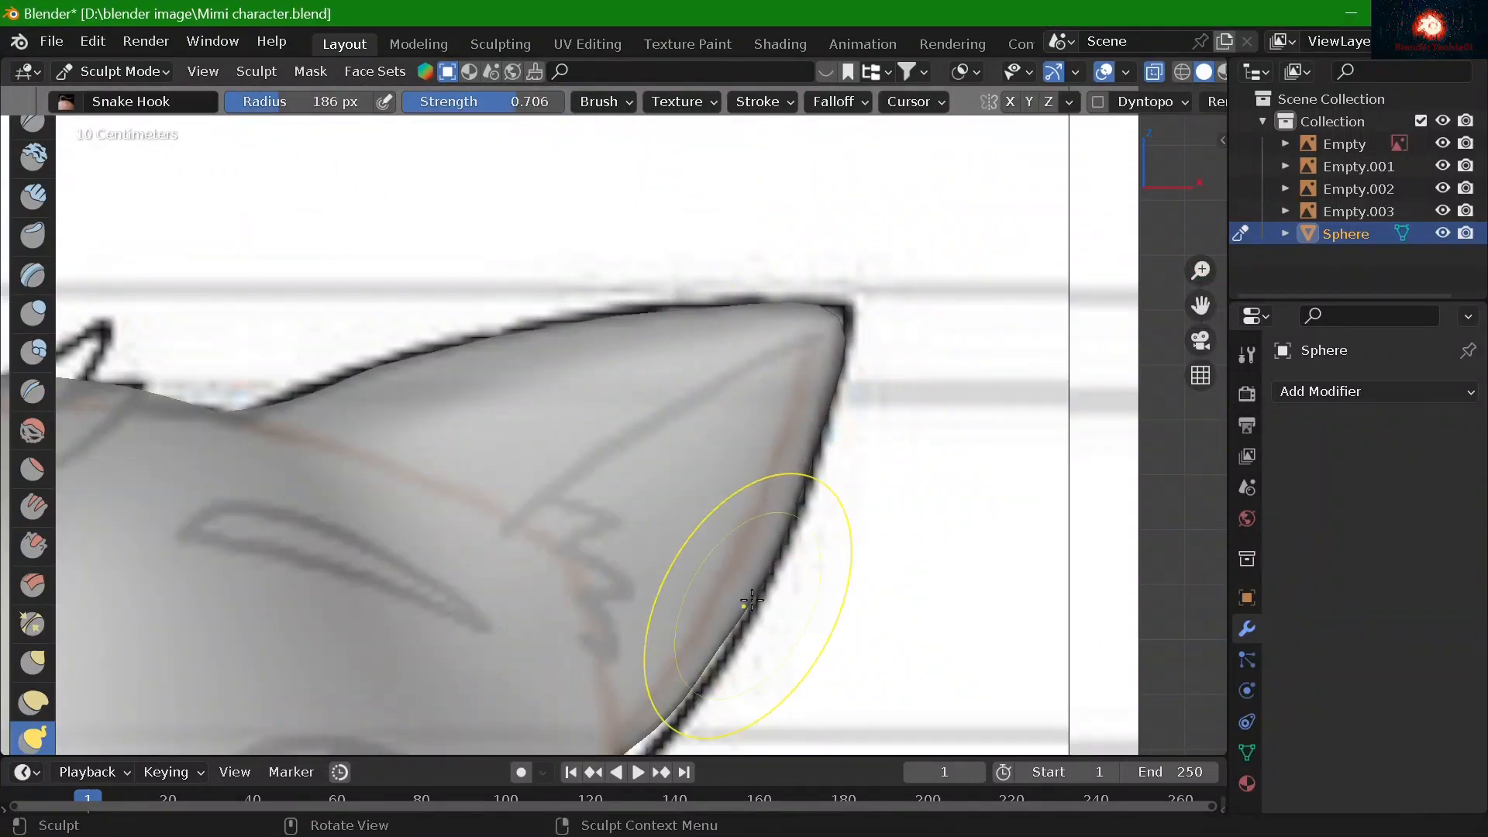
Pull the +X ear's lower edge and the cheek below it to the front reference outline with Snake Hook at 186 px
shift+middle_drag(752, 600, 793, 393)
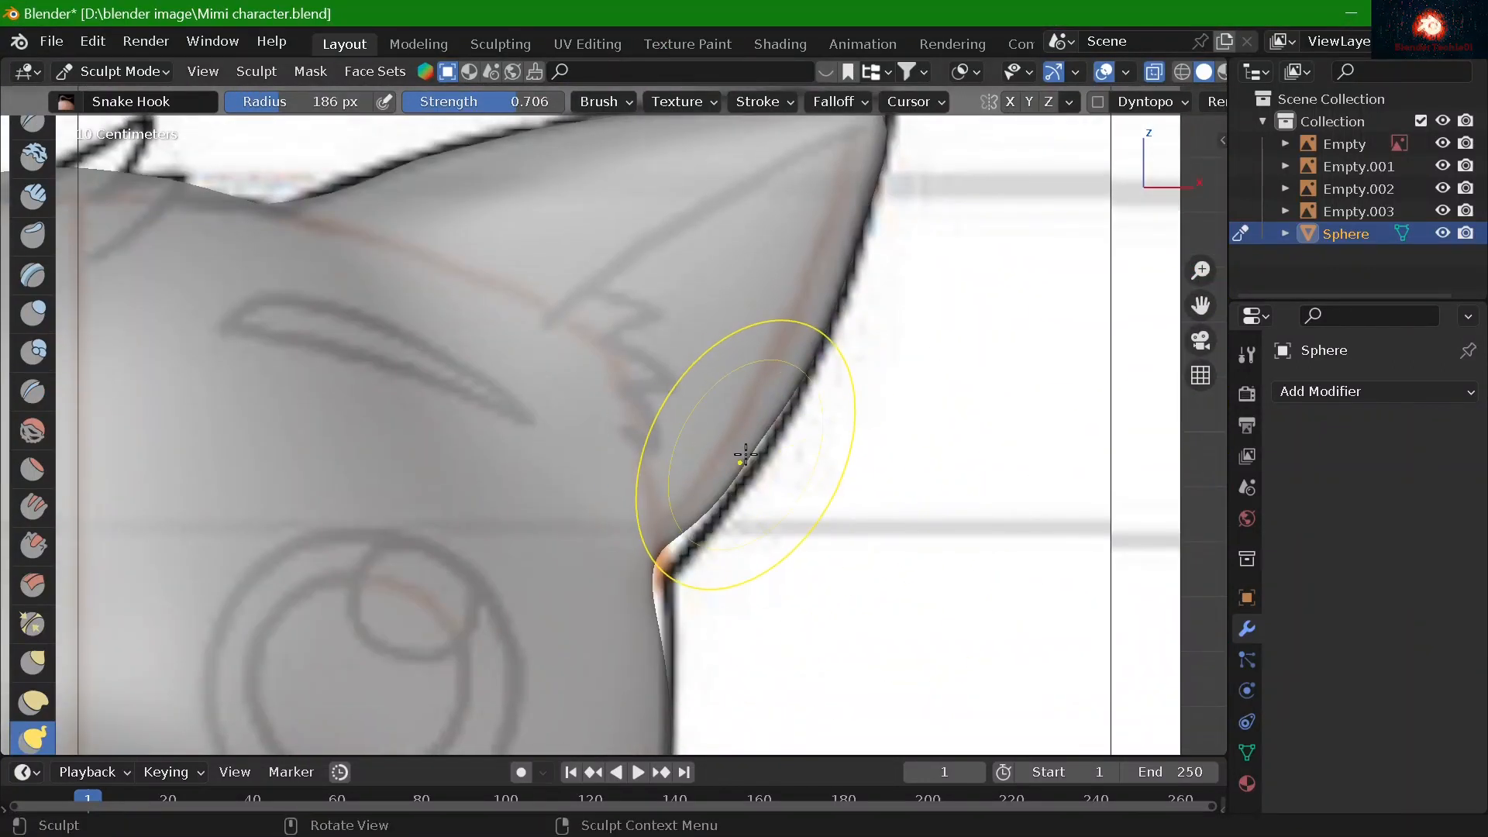
drag(745, 457, 763, 463)
drag(671, 535, 681, 546)
drag(657, 620, 675, 625)
scroll(798, 588, down, 1)
shift+middle_drag(807, 741, 870, 501)
drag(728, 385, 728, 386)
drag(721, 457, 715, 444)
Set the Snake Hook radius to 152 px and fit the lower cheek to the front reference outline
key(f)
click(699, 457)
scroll(701, 535, down, 1)
scroll(700, 540, down, 2)
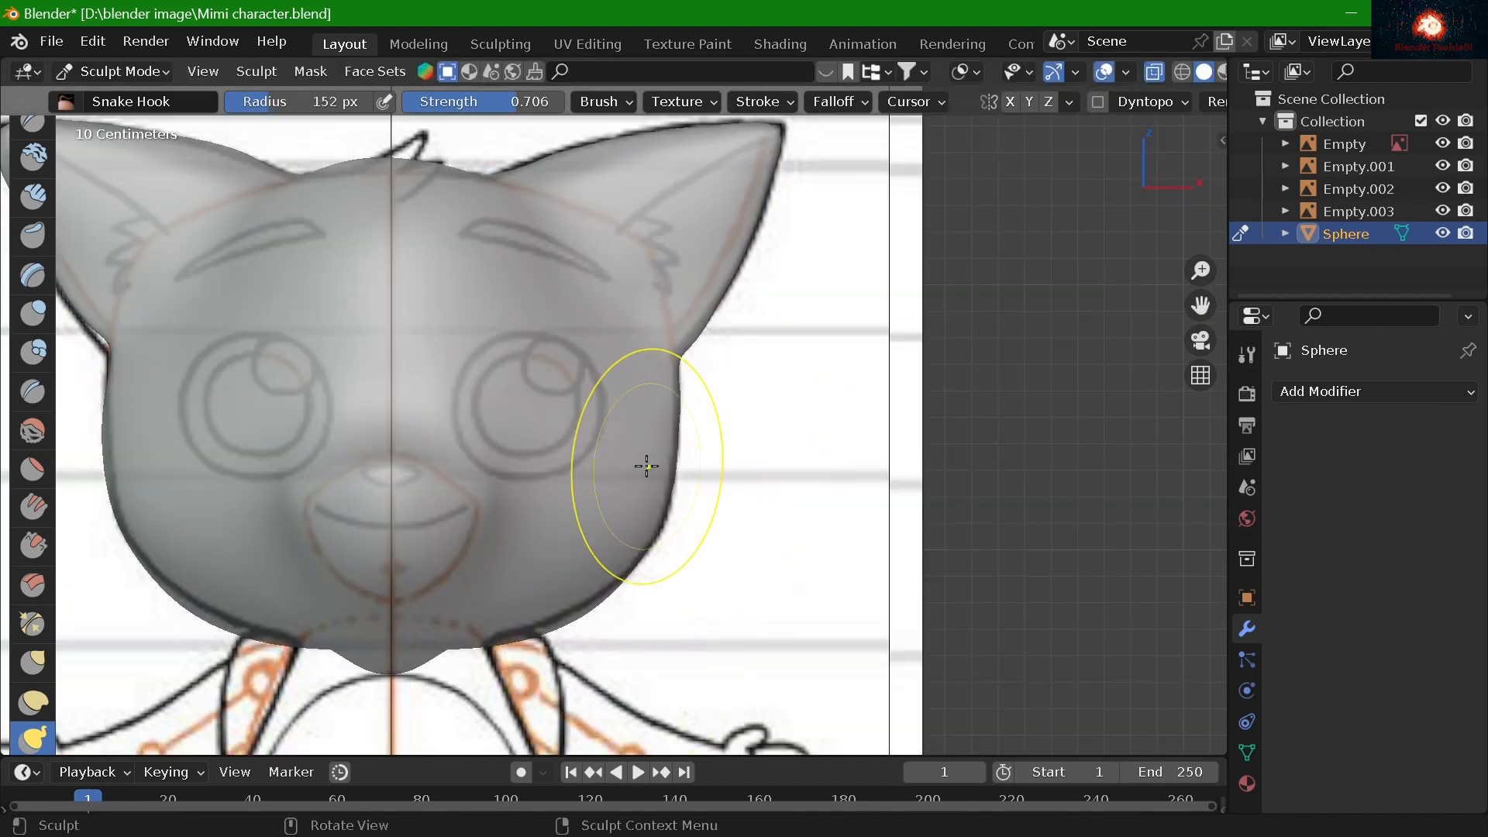
shift+middle_drag(648, 465, 748, 415)
scroll(766, 557, up, 2)
drag(824, 527, 840, 508)
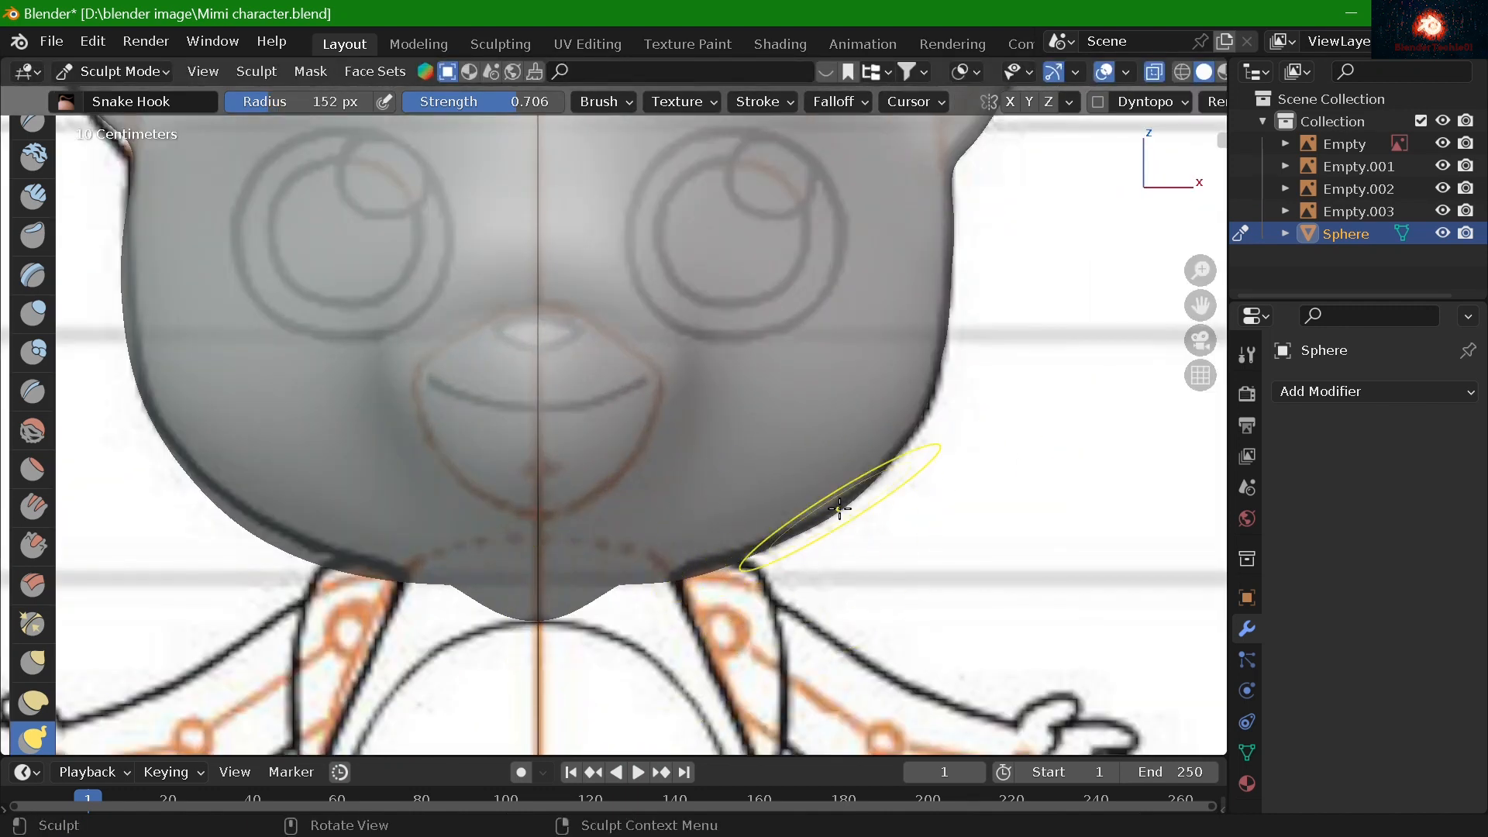
Try to pull the ear tip out to the reference corner with the Snake Hook brush at a 51 px radius
mouse_move(1194, 307)
mouse_down()
mouse_move(959, 730)
mouse_move(913, 732)
mouse_up()
key(f)
click(672, 567)
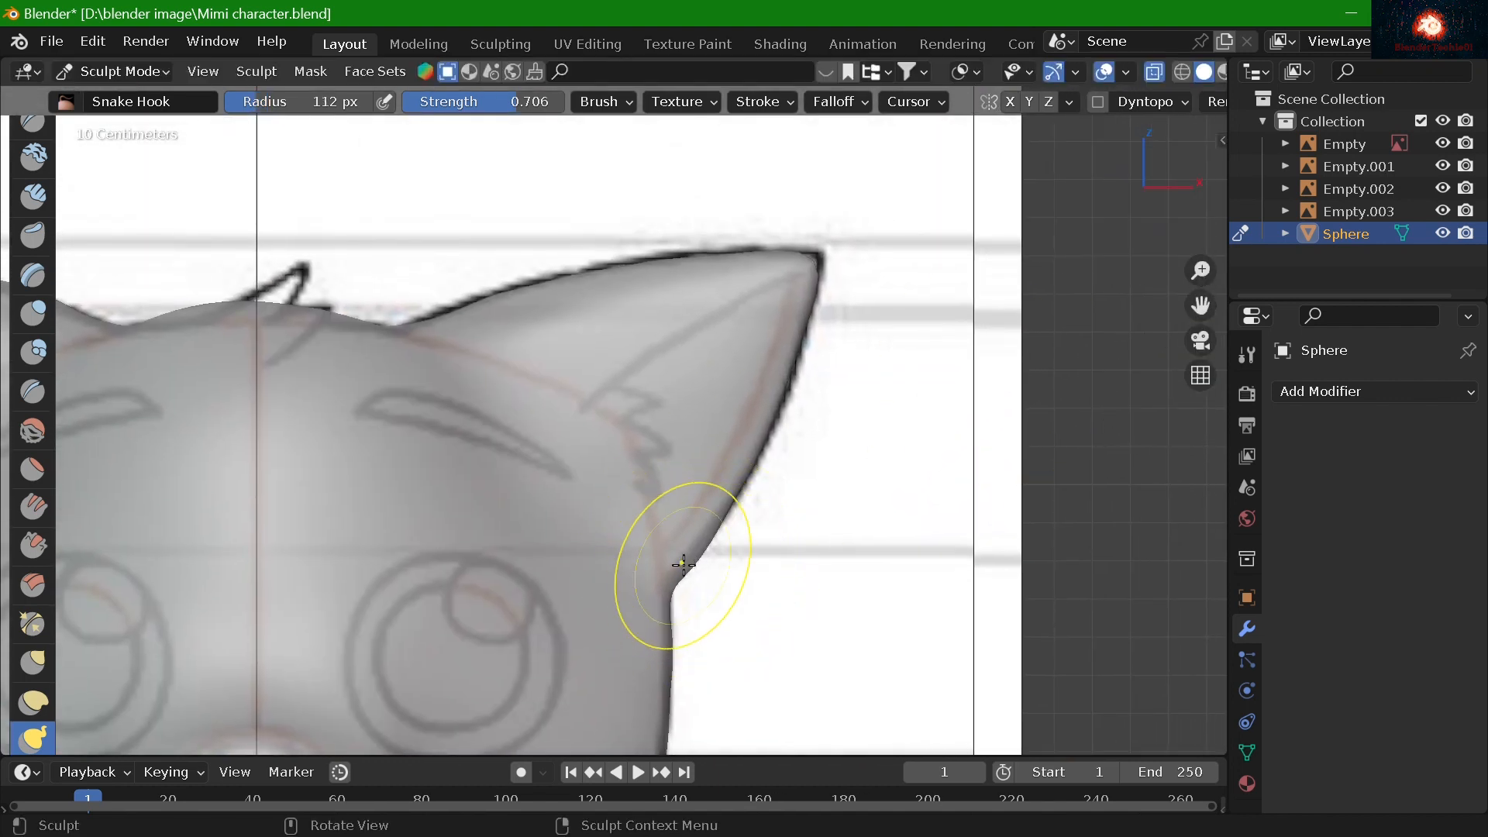
key(f)
click(725, 465)
drag(808, 263, 814, 258)
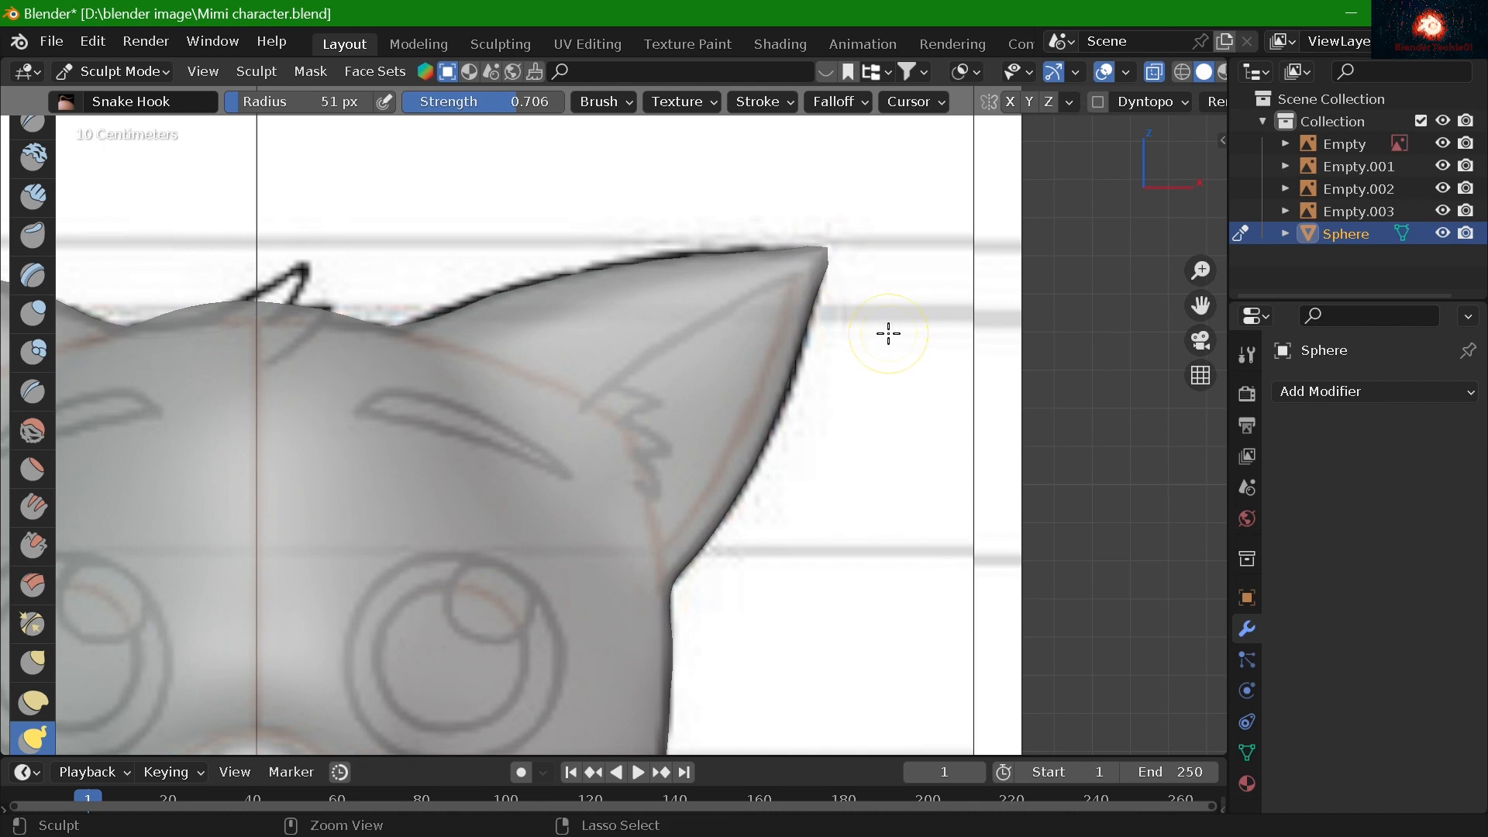
key(ctrl+z)
Try to draw the hair tuft out of the crown with the Snake Hook brush at 51 px and 83 px radii
scroll(899, 349, down, 2)
scroll(1200, 306, up, 3)
drag(1200, 306, 400, 473)
scroll(1206, 266, up, 3)
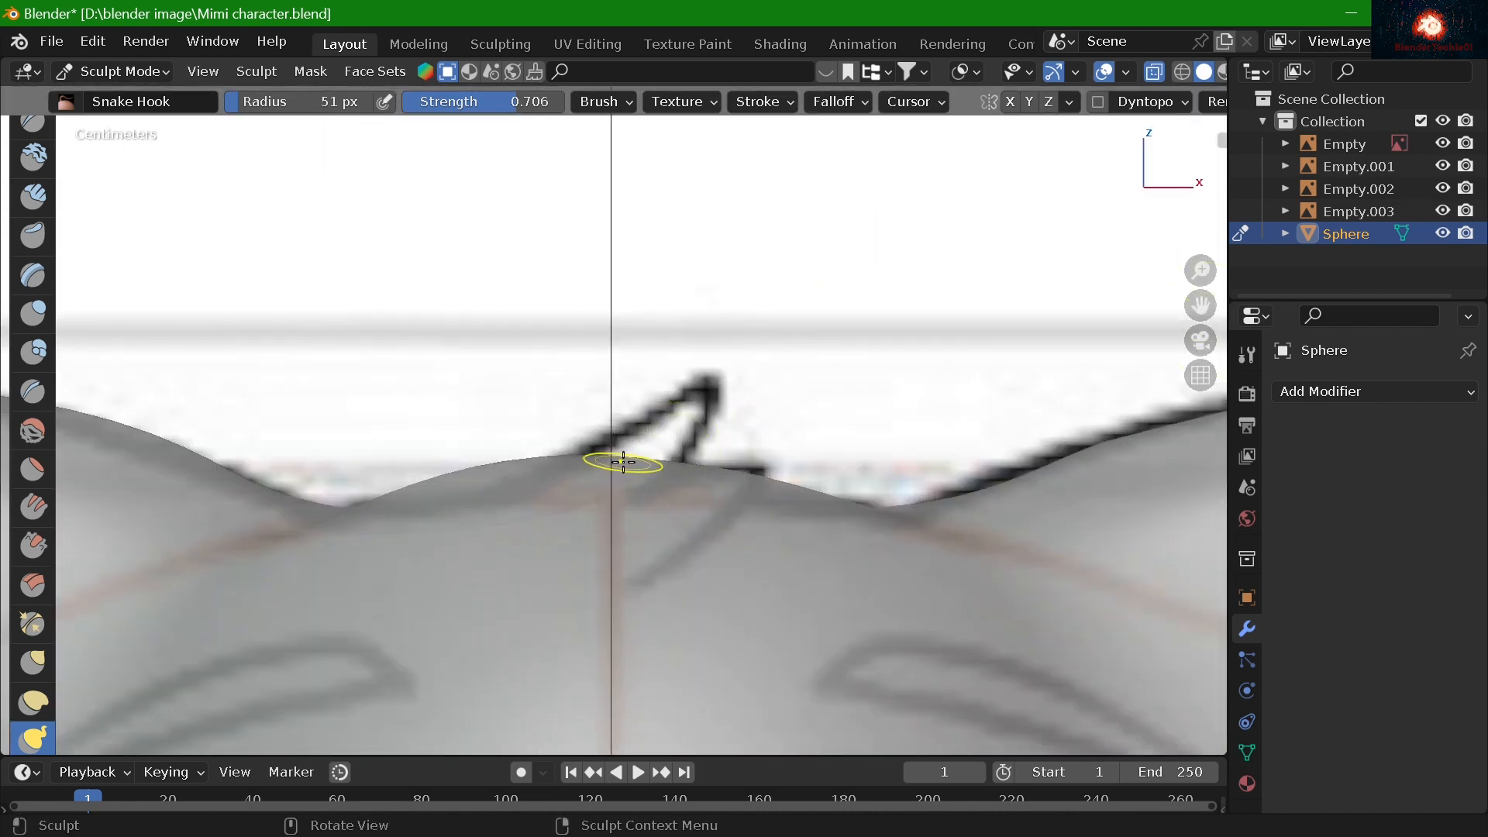
key(ctrl+z)
key(f)
click(654, 425)
drag(638, 459, 679, 424)
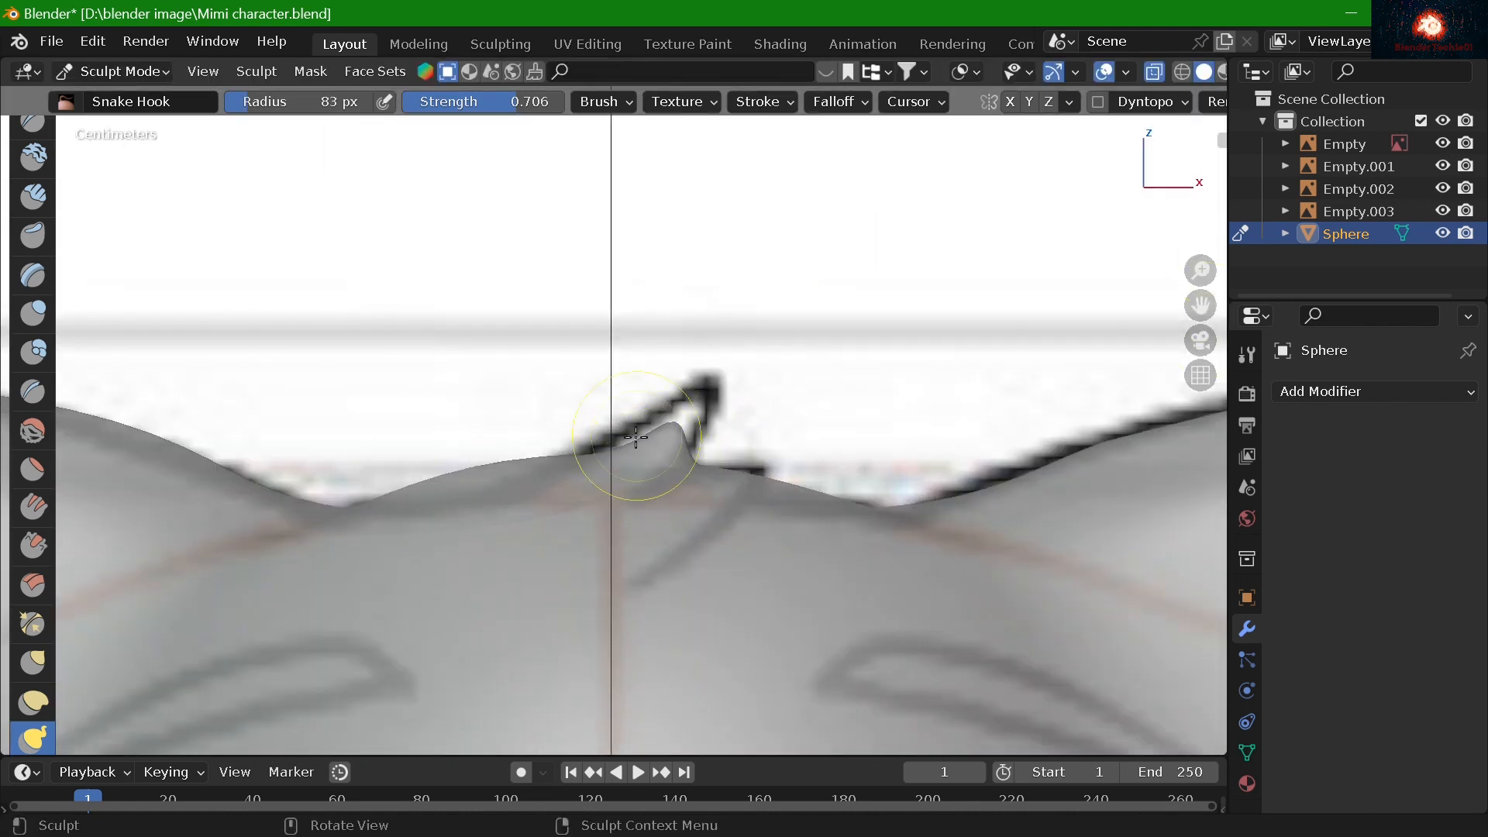
key(ctrl+z)
Smooth the crown of the head from the top view with the Smooth brush at a 116 px radius
mouse_move(660, 446)
middle_down()
mouse_move(646, 493)
mouse_move(469, 561)
middle_up()
scroll(468, 561, down, 7)
click(32, 430)
scroll(493, 630, up, 4)
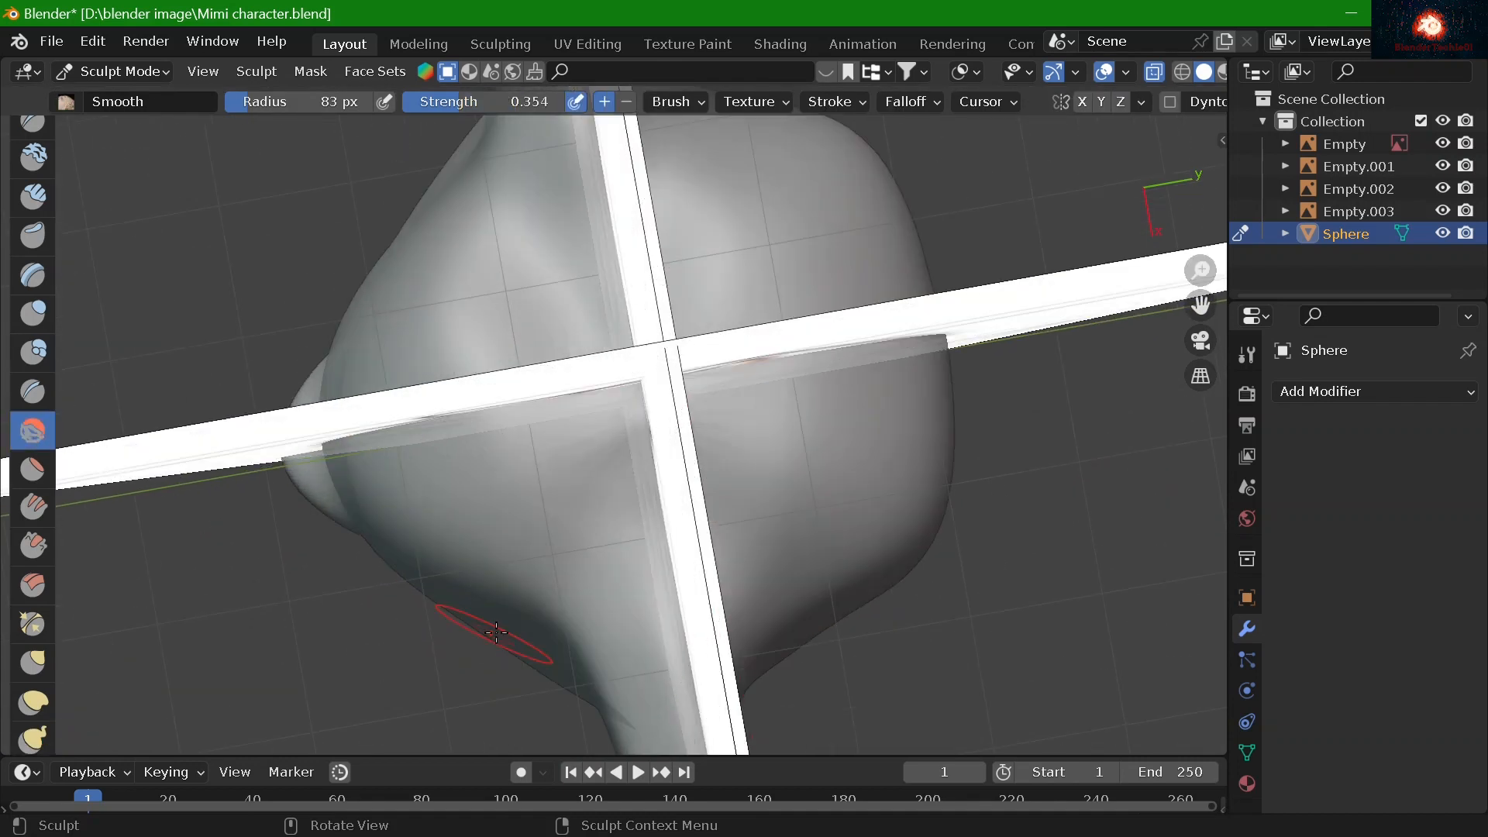
drag(1200, 305, 1206, 202)
scroll(767, 492, down, 6)
middle_drag(698, 434, 1116, 392)
key(KP_7)
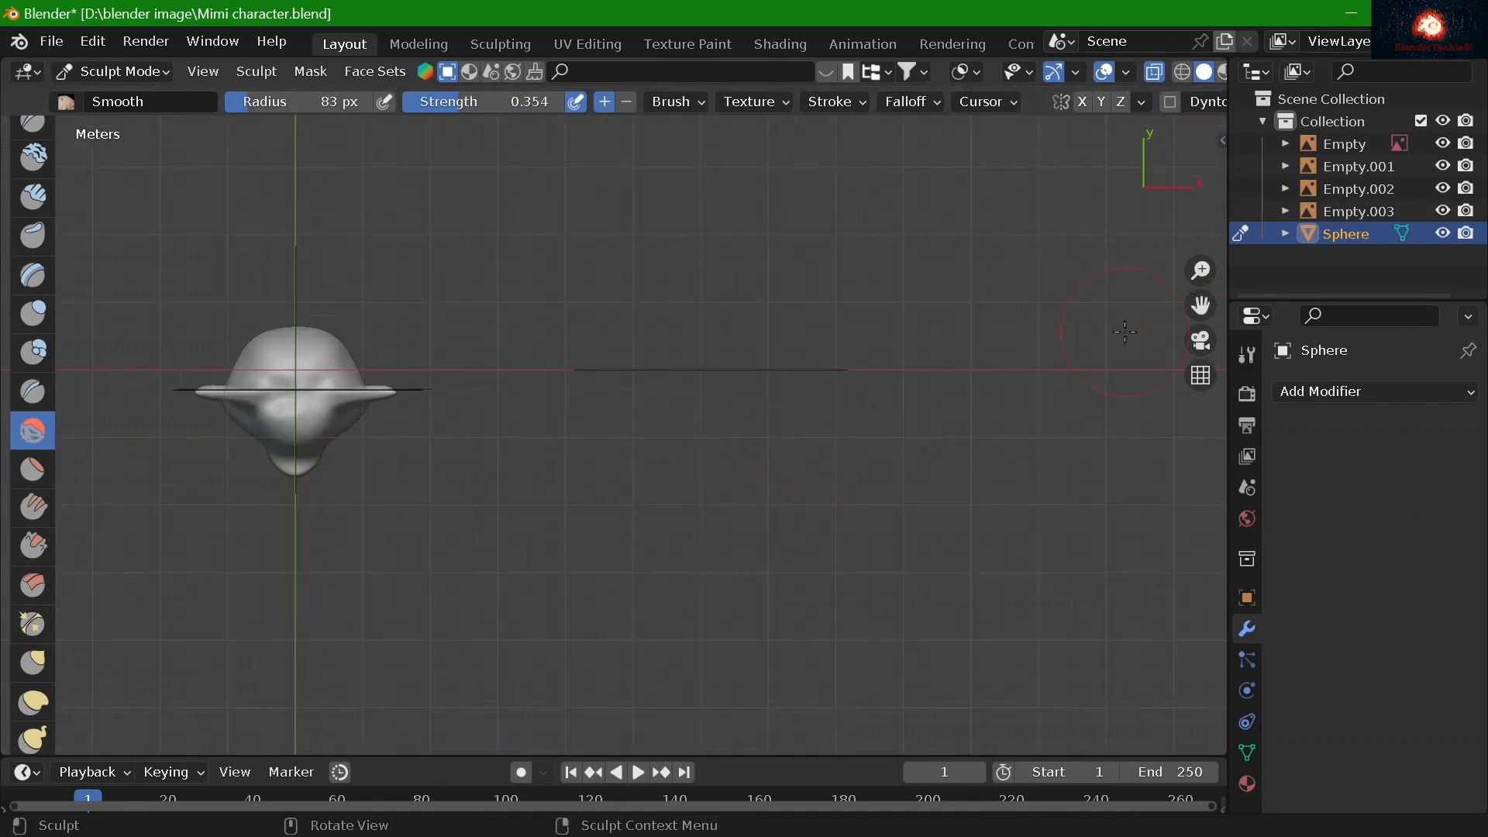
scroll(720, 484, up, 6)
mouse_move(1200, 306)
mouse_down()
mouse_move(245, 279)
mouse_move(1314, 627)
mouse_up()
scroll(719, 484, up, 3)
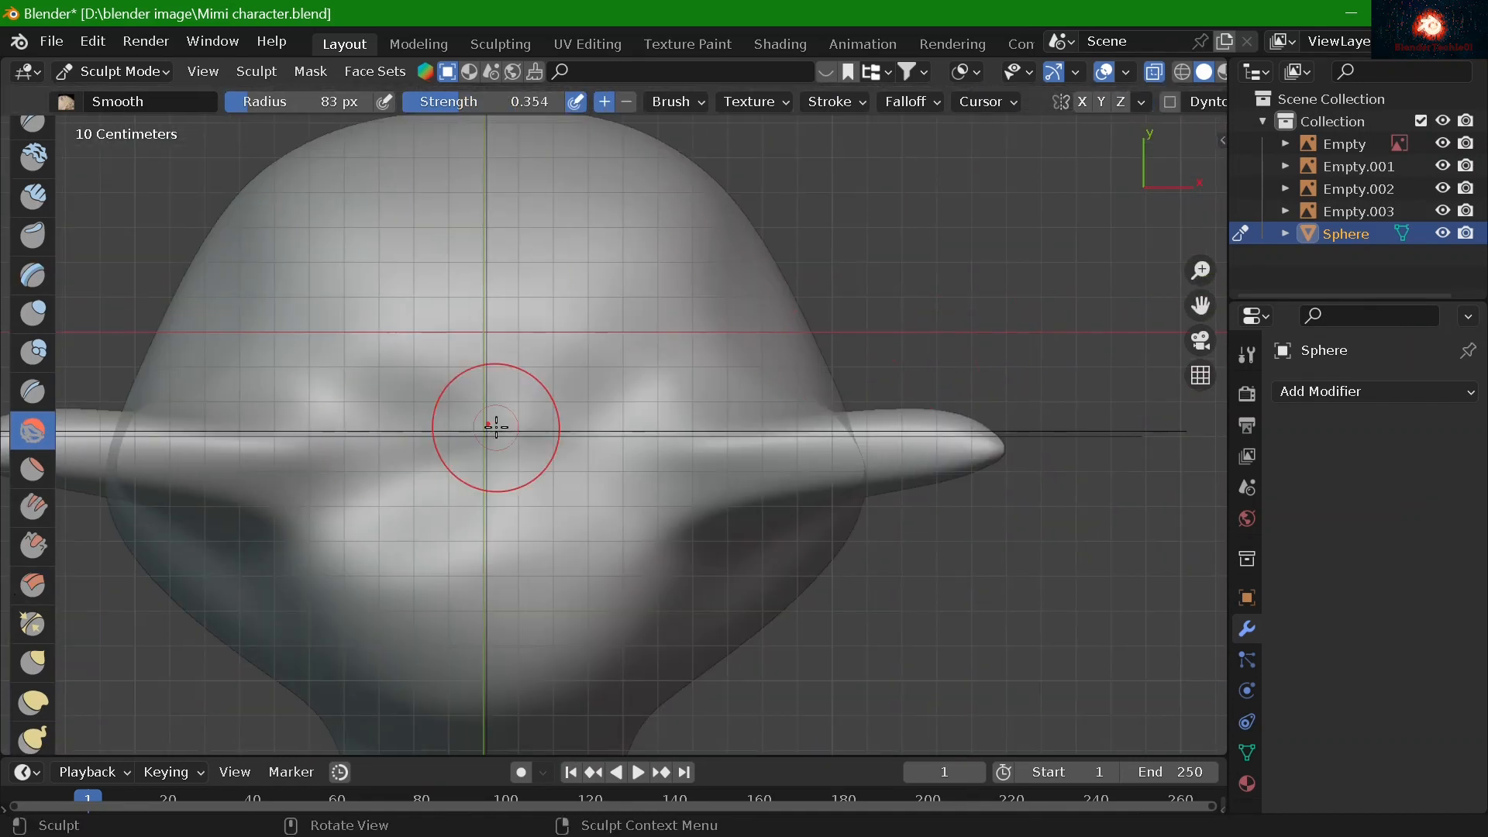
key(f)
click(596, 456)
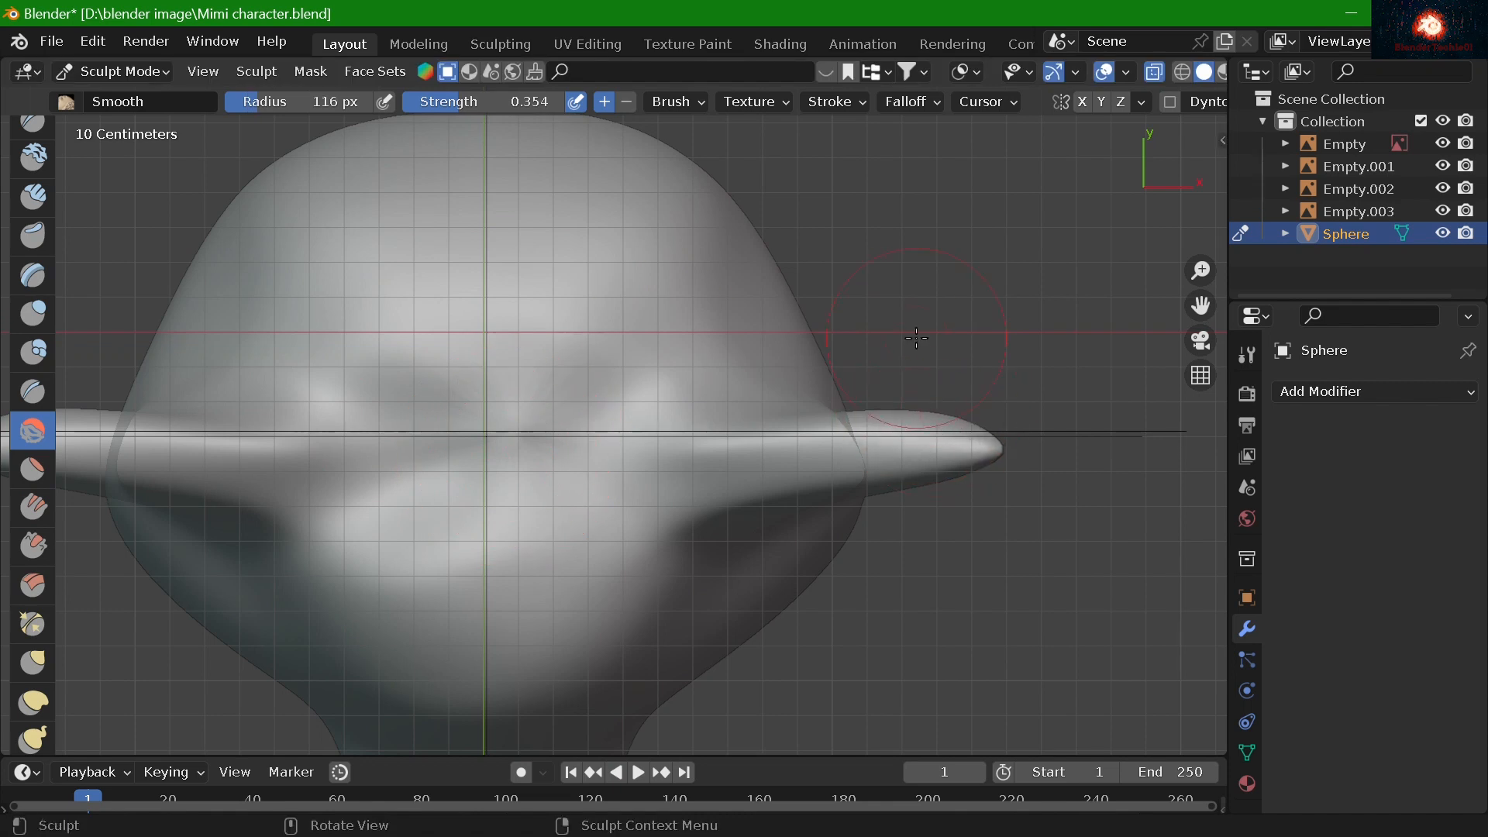
Enable X symmetry and thin the back edge of the ears from the top view with the Grab brush at 161 px
click(32, 663)
scroll(1040, 412, up, 2)
key(f)
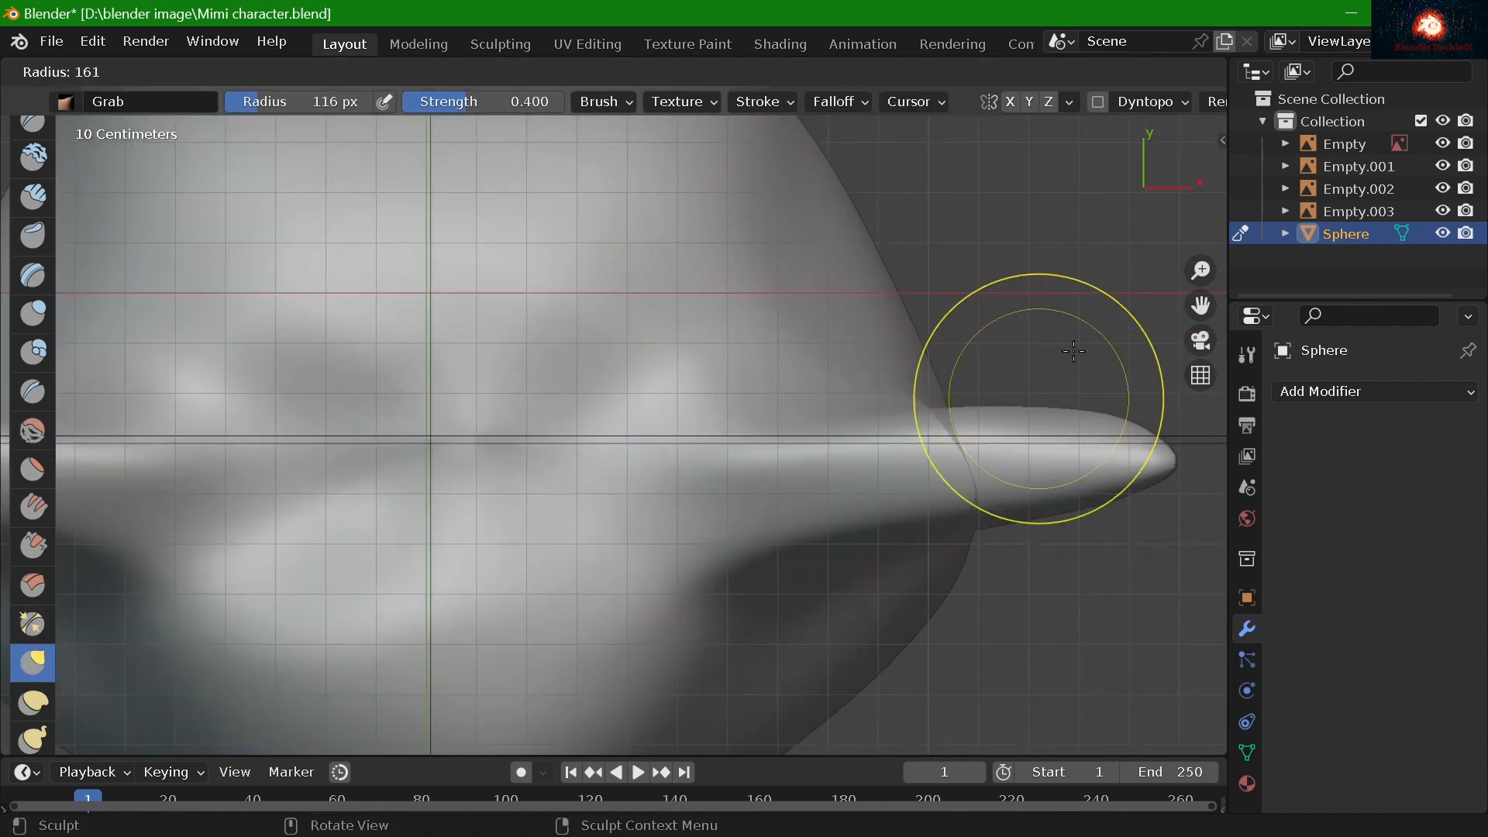
click(1132, 459)
scroll(1062, 407, down, 4)
scroll(964, 372, up, 2)
click(1010, 101)
scroll(1043, 387, up, 2)
mouse_move(1052, 408)
mouse_down()
mouse_move(1059, 431)
mouse_move(1127, 434)
mouse_up()
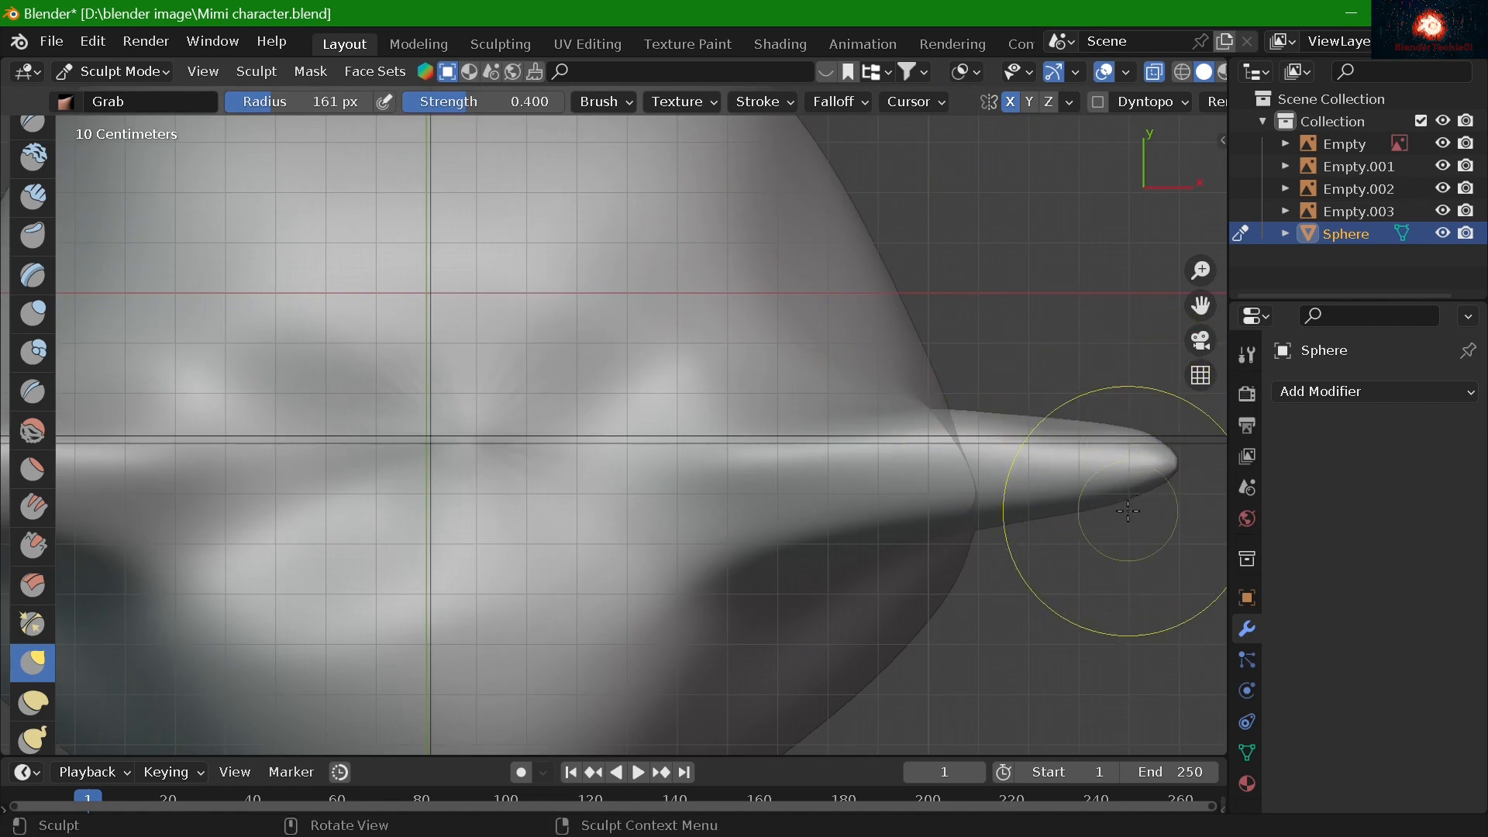
Shift both ears back in line with the front reference plane using the Grab brush at a 270 px radius
scroll(1128, 512, down, 2)
key(f)
click(981, 534)
drag(975, 496, 980, 451)
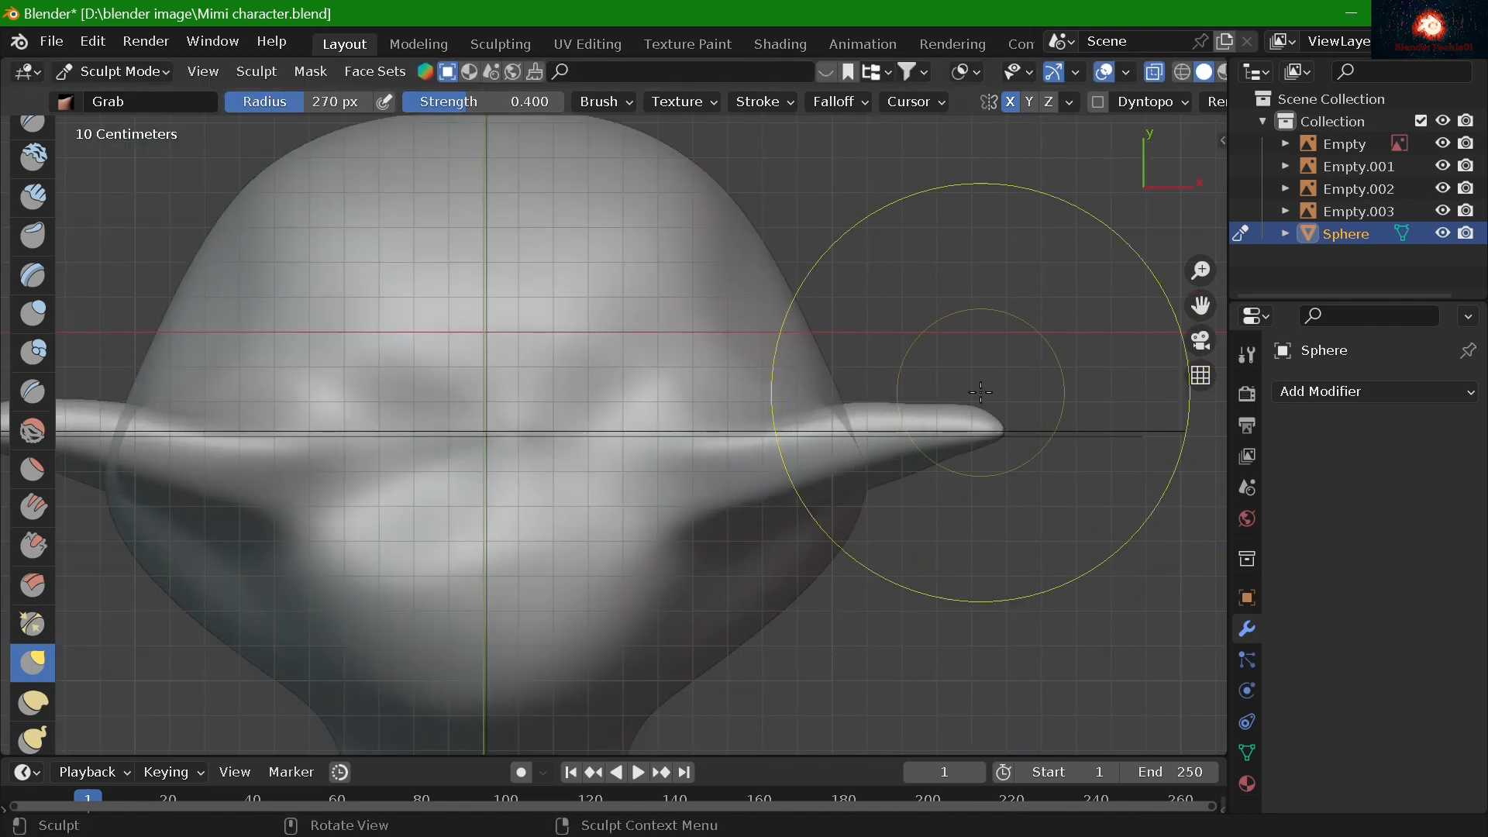
key(KP_1)
scroll(946, 480, down, 2)
key(KP_7)
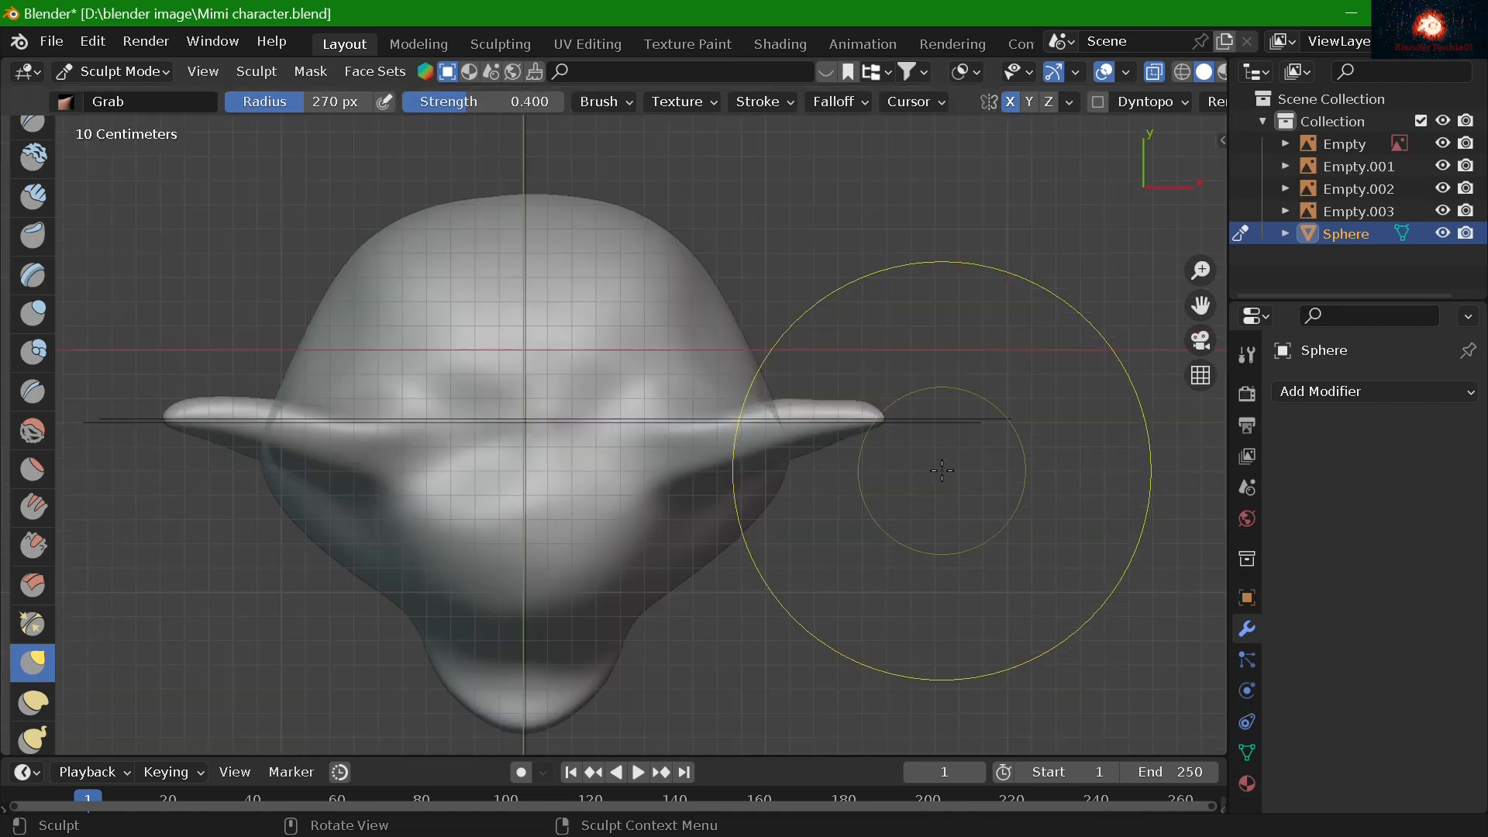
Set the Grab brush radius to 114 px and refine the ear tips from the top and an angled view
scroll(943, 470, up, 4)
drag(1206, 300, 866, 399)
key(f)
click(1095, 407)
drag(804, 511, 798, 498)
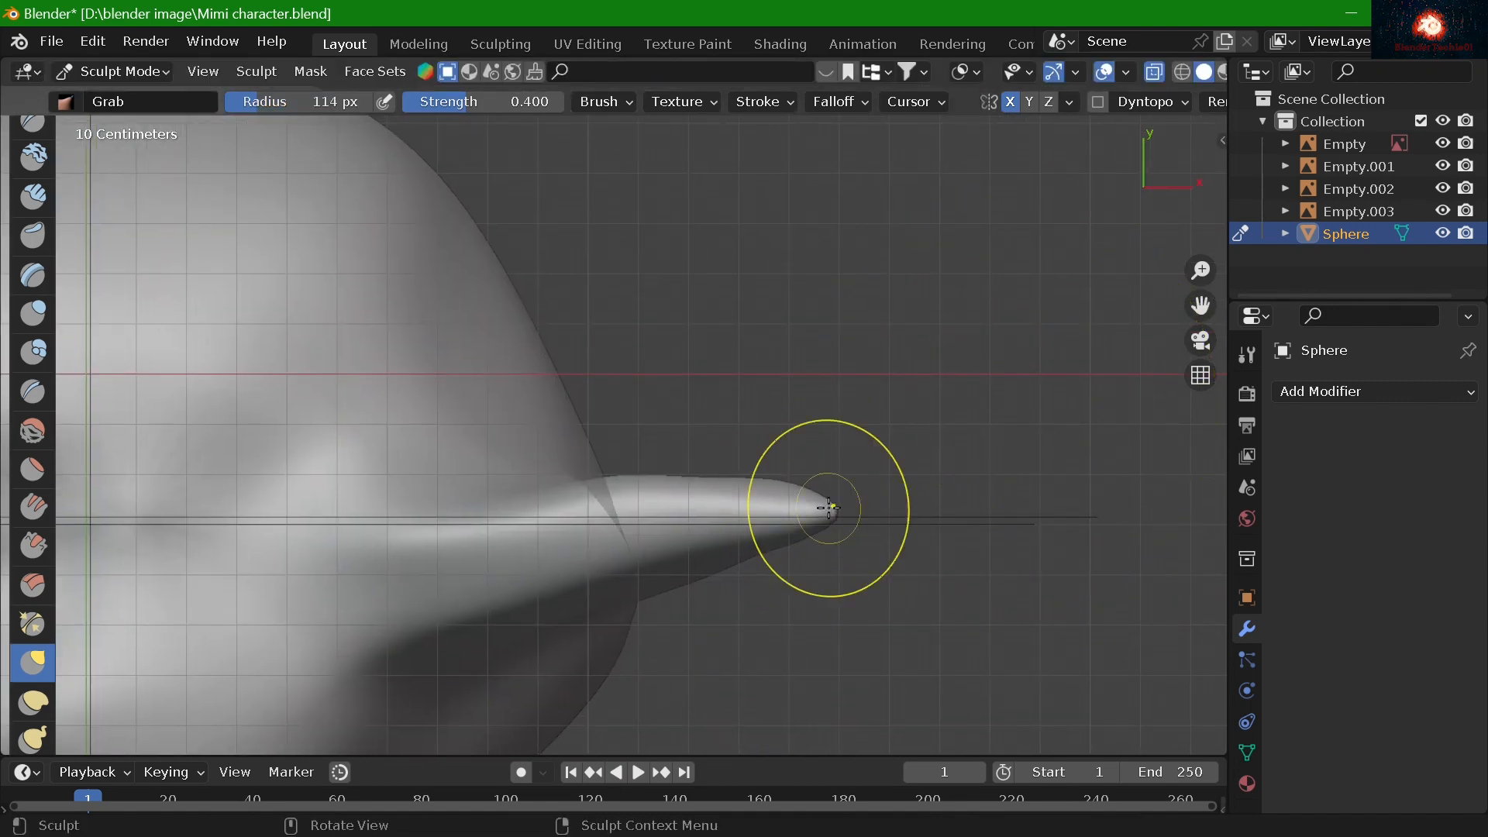
mouse_move(647, 505)
middle_down()
mouse_move(766, 558)
mouse_move(733, 420)
middle_up()
drag(732, 419, 774, 447)
middle_drag(774, 447, 807, 124)
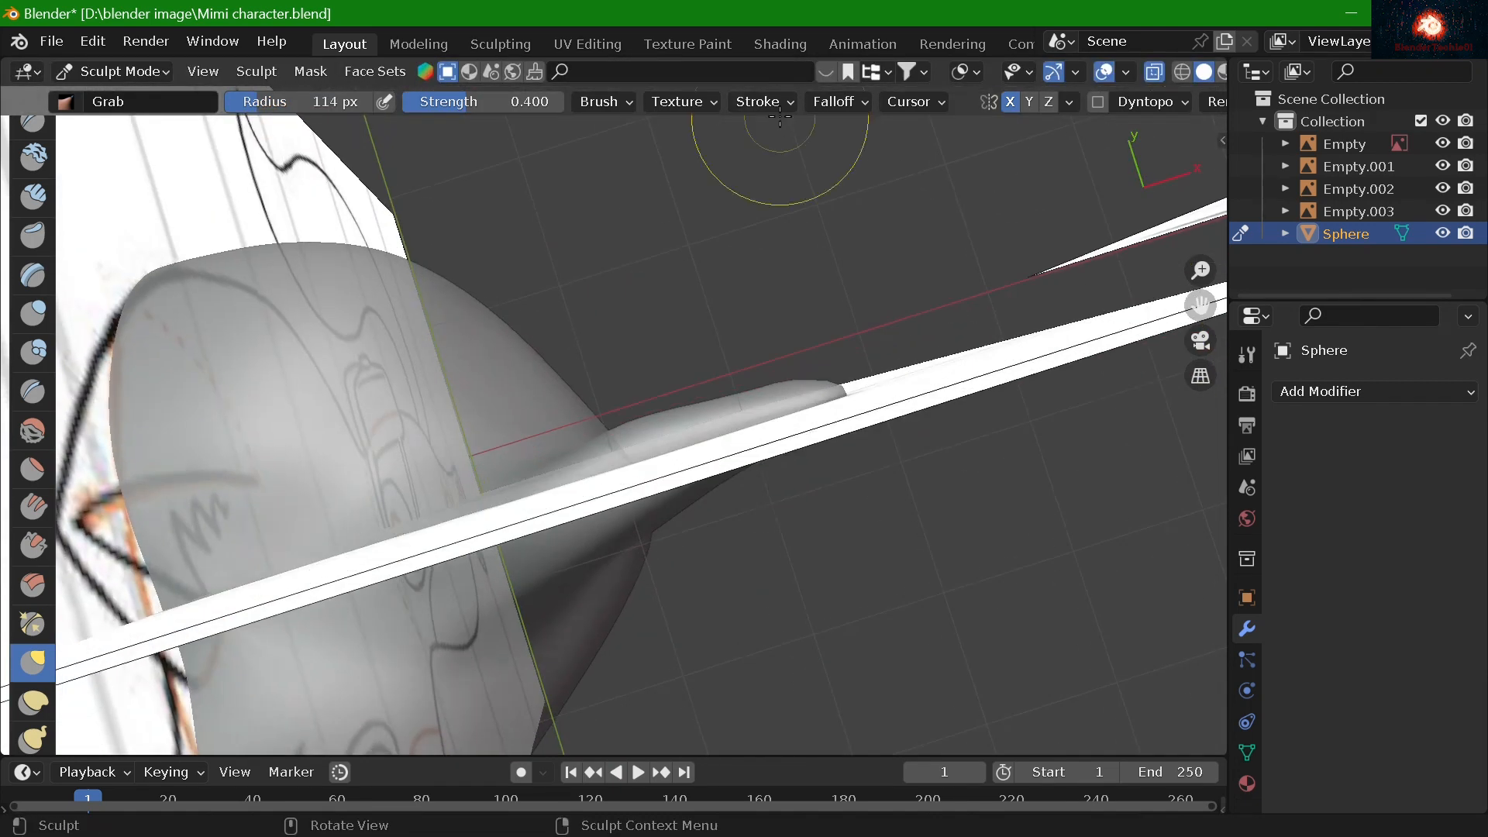
Smooth the ear surface near its tip from the top view with the Smooth brush at a 114 px radius
key(KP_7)
click(33, 430)
middle_drag(868, 388, 791, 232)
key(KP_7)
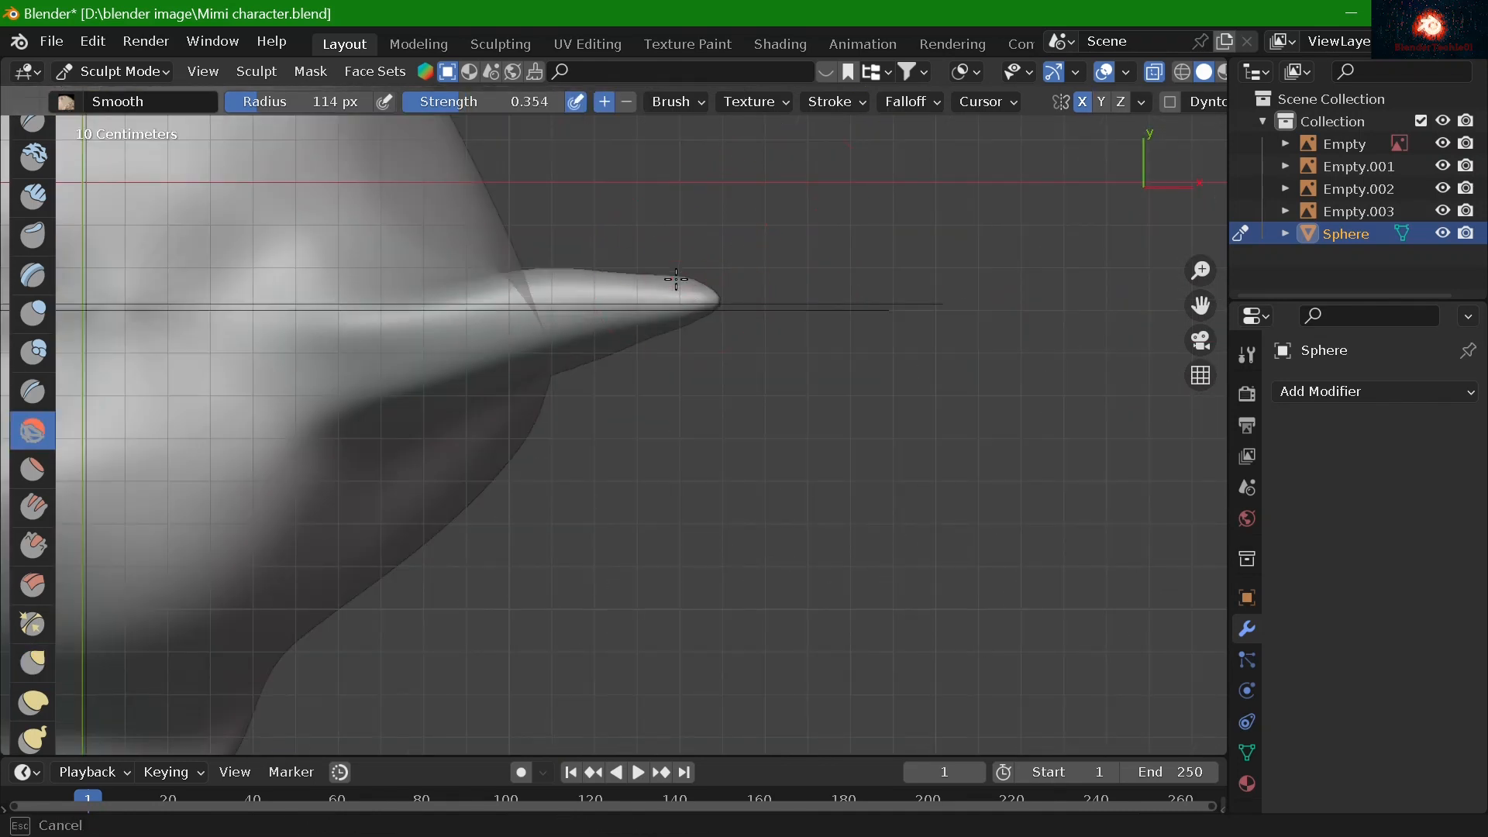
Pull the ear tip and its upper edge out to the front reference outline with the Snake Hook brush at a 61 px radius
key(KP_1)
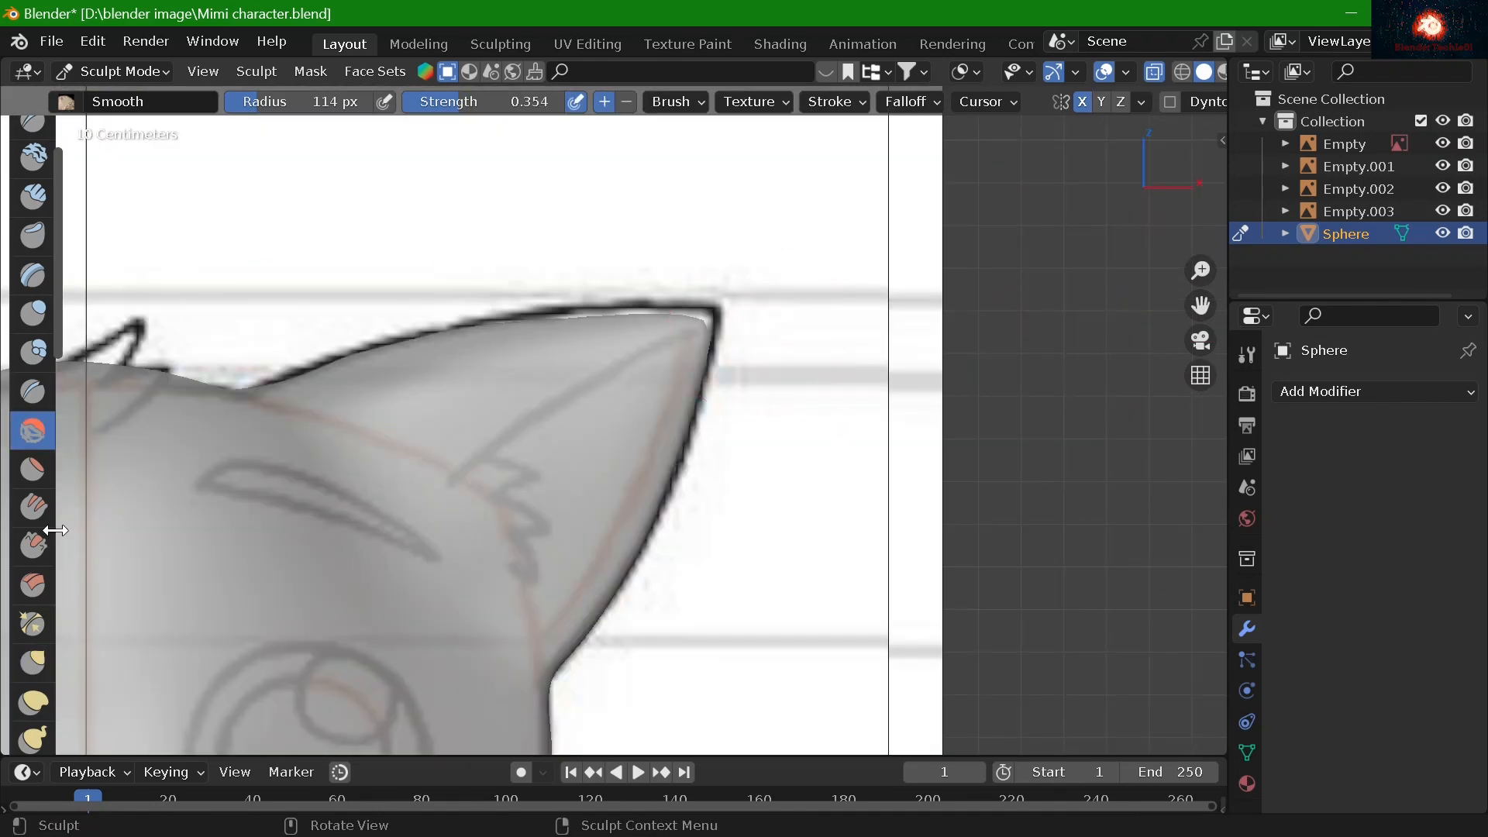
click(32, 738)
key(f)
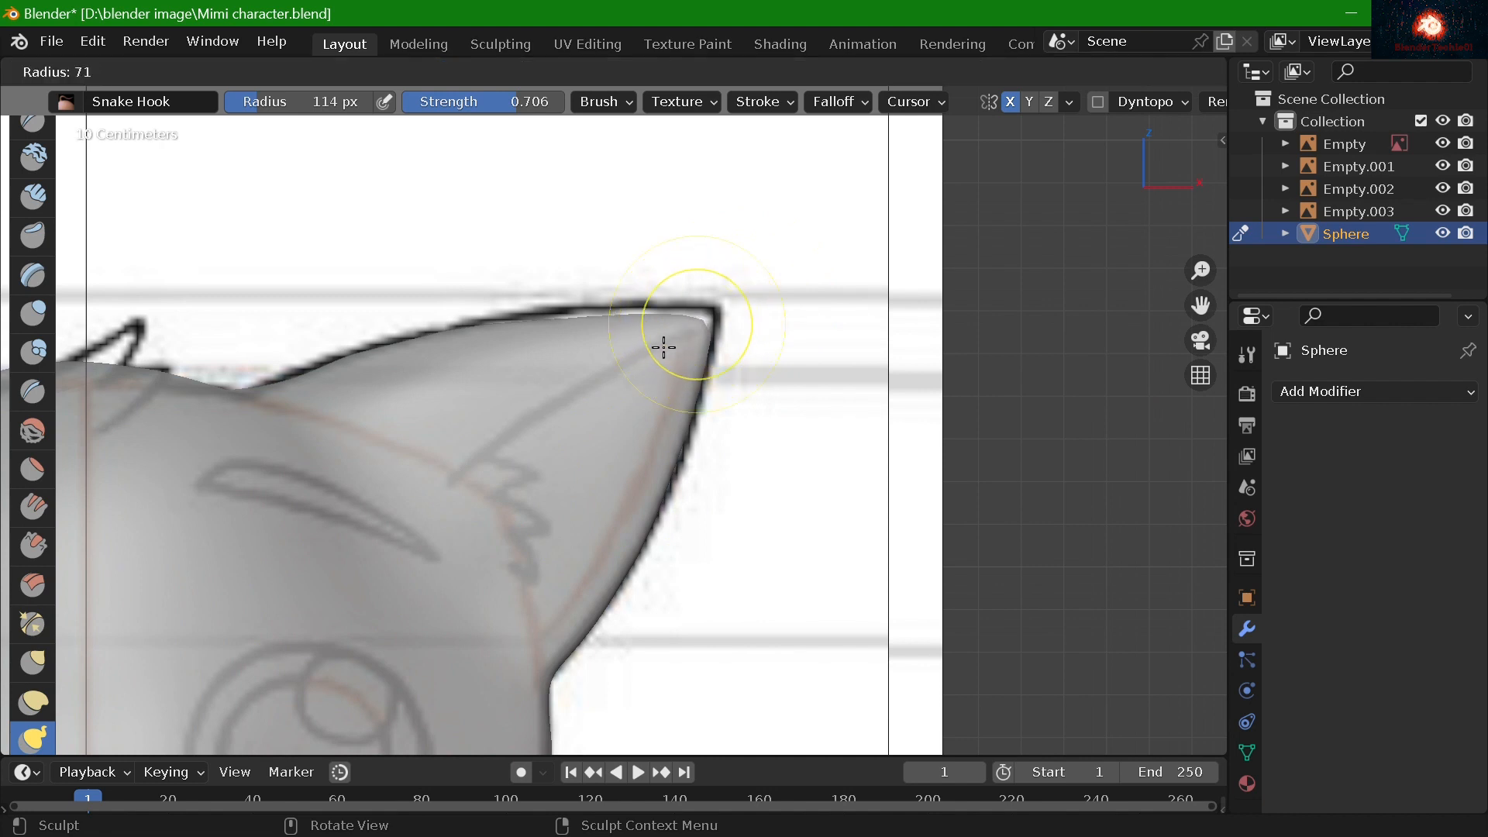
click(666, 344)
drag(702, 321, 707, 322)
drag(606, 318, 560, 313)
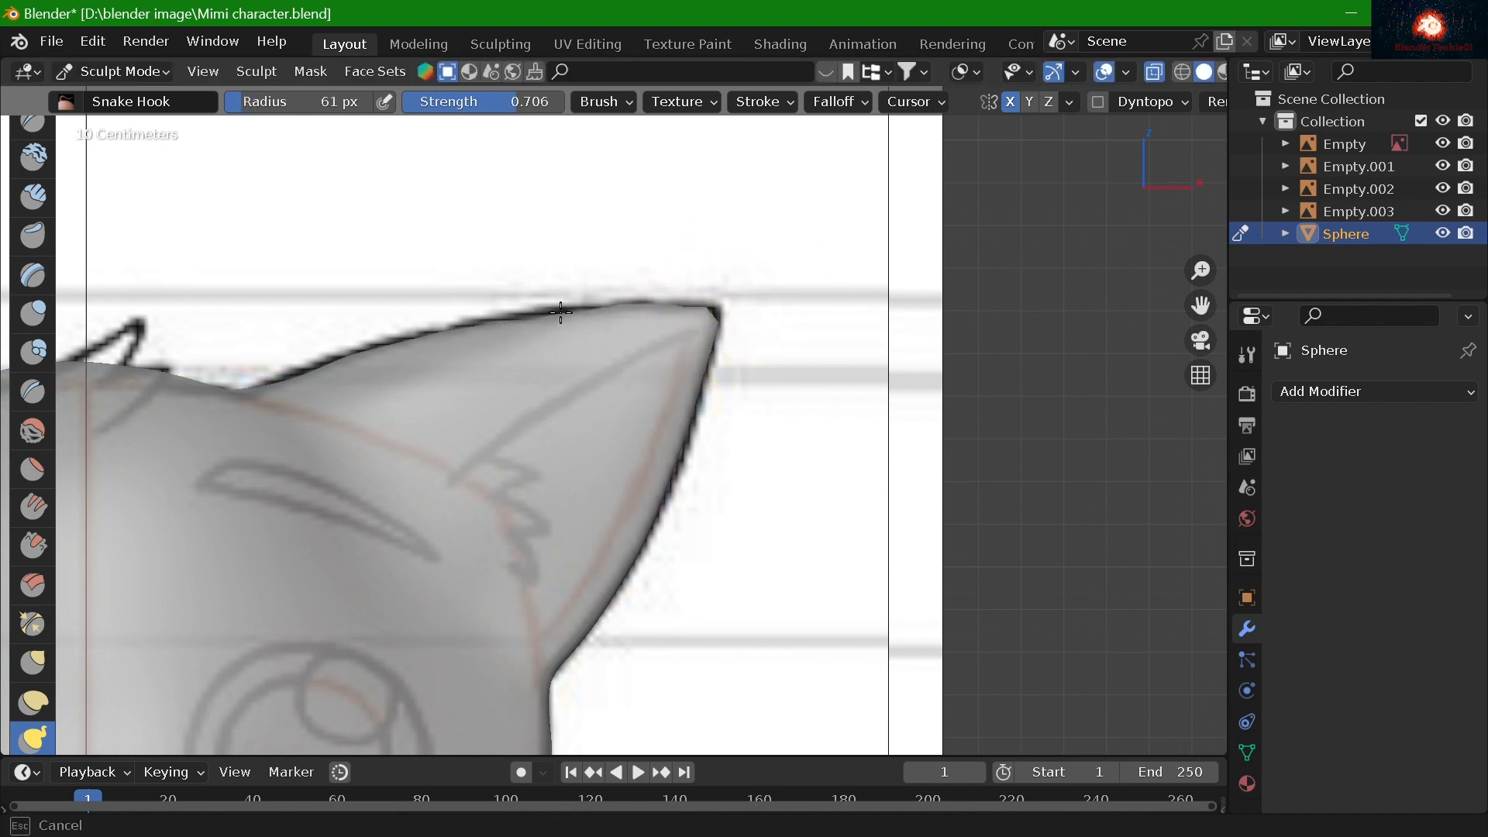
Undo the last ear tip strokes and pull the tip into a sharp corner with the Snake Hook brush at a 64 px radius
scroll(564, 313, up, 4)
shift+middle_drag(820, 209, 697, 418)
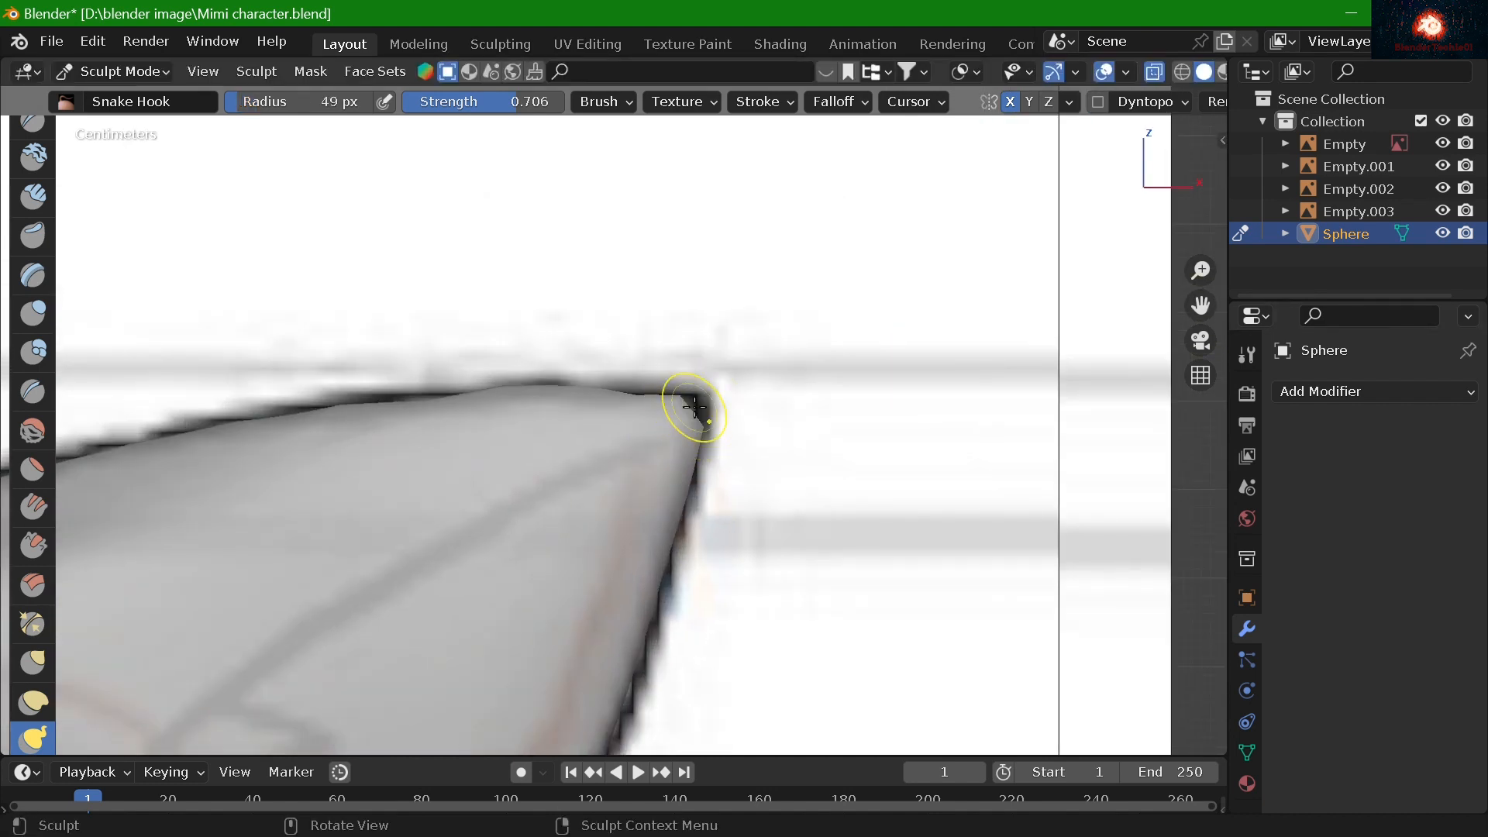
key(ctrl+z)
key(ctrl+z)
key(ctrl+z)
key(ctrl+z)
drag(705, 400, 574, 409)
drag(351, 419, 345, 405)
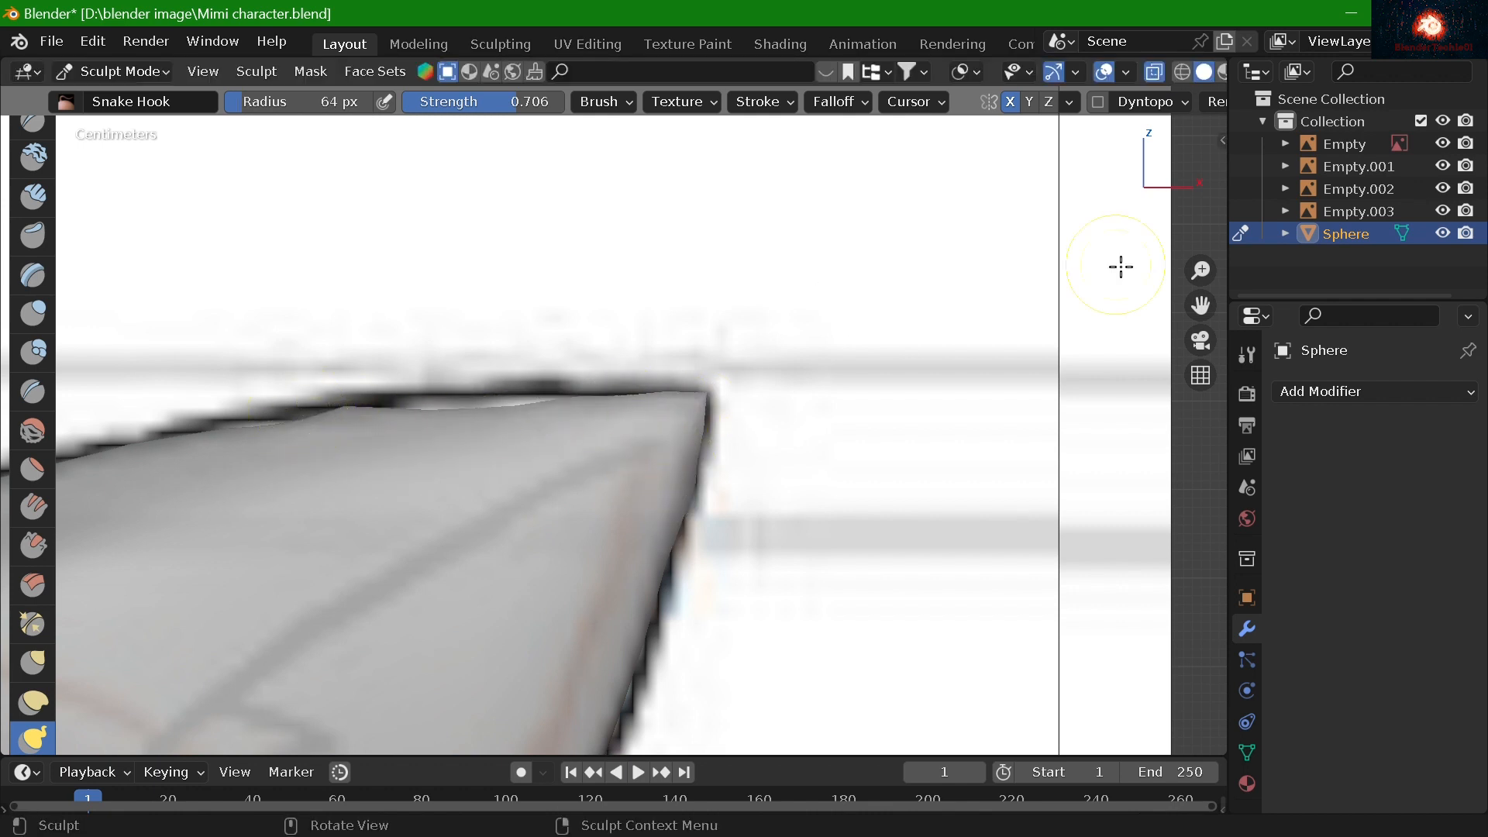
Fit the ear's upper edge to the front reference outline with the Snake Hook brush at 134 px and 108 px radii
scroll(1120, 265, up, 2)
shift+middle_drag(427, 423, 624, 402)
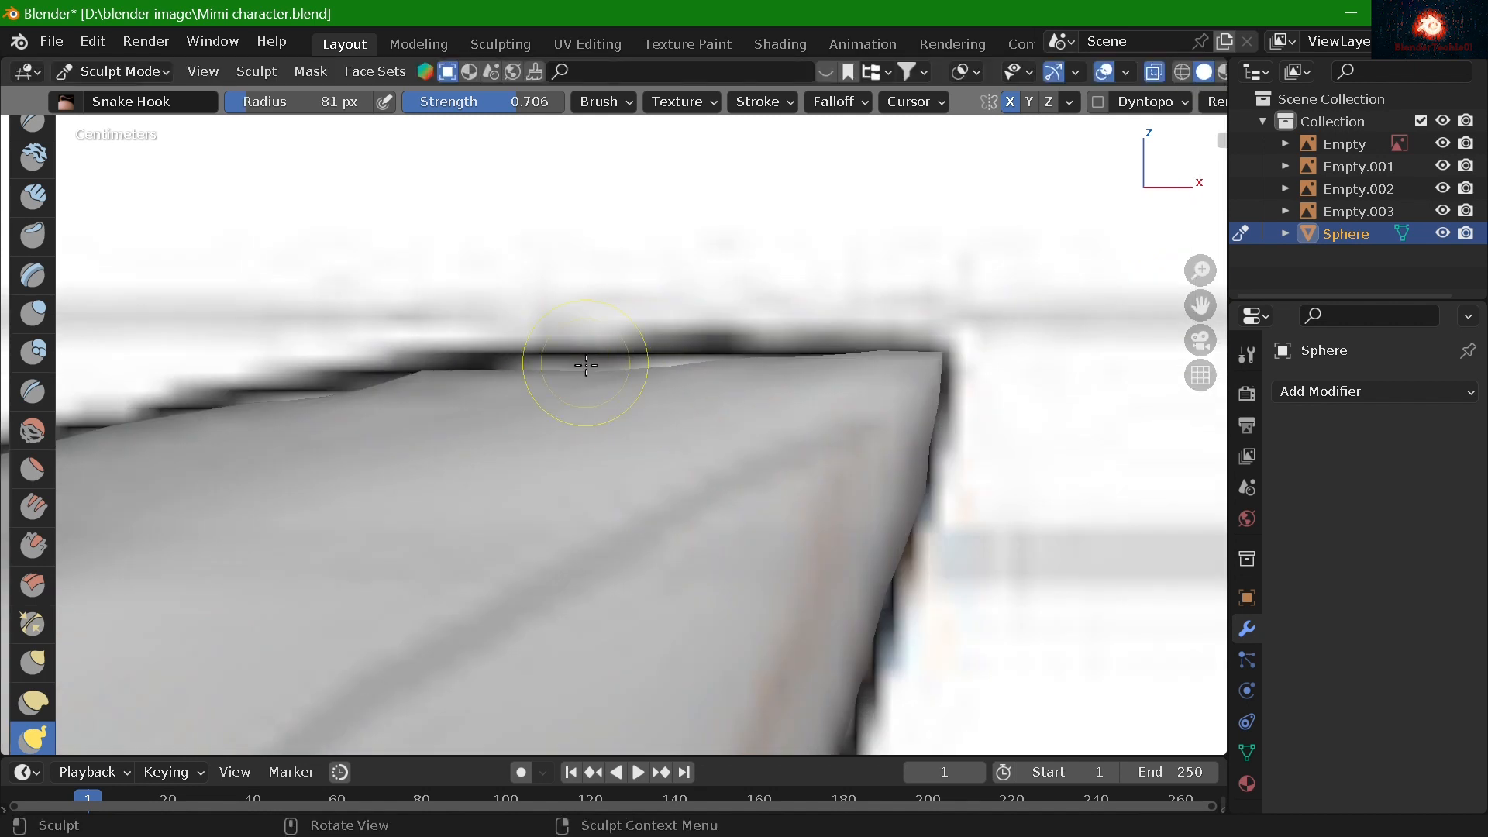
key(f)
click(625, 306)
scroll(498, 416, up, 2)
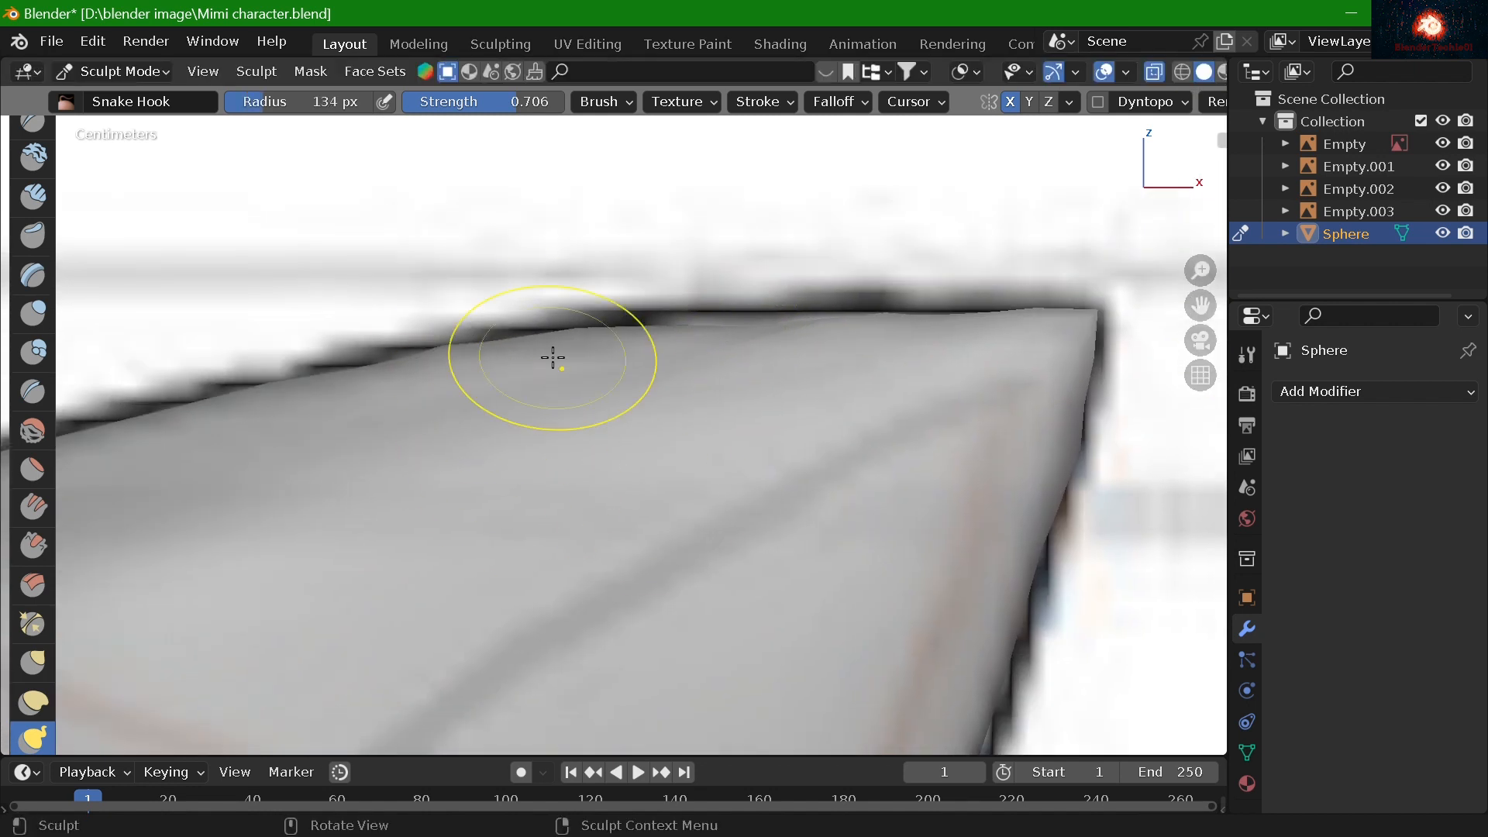
key(f)
click(705, 323)
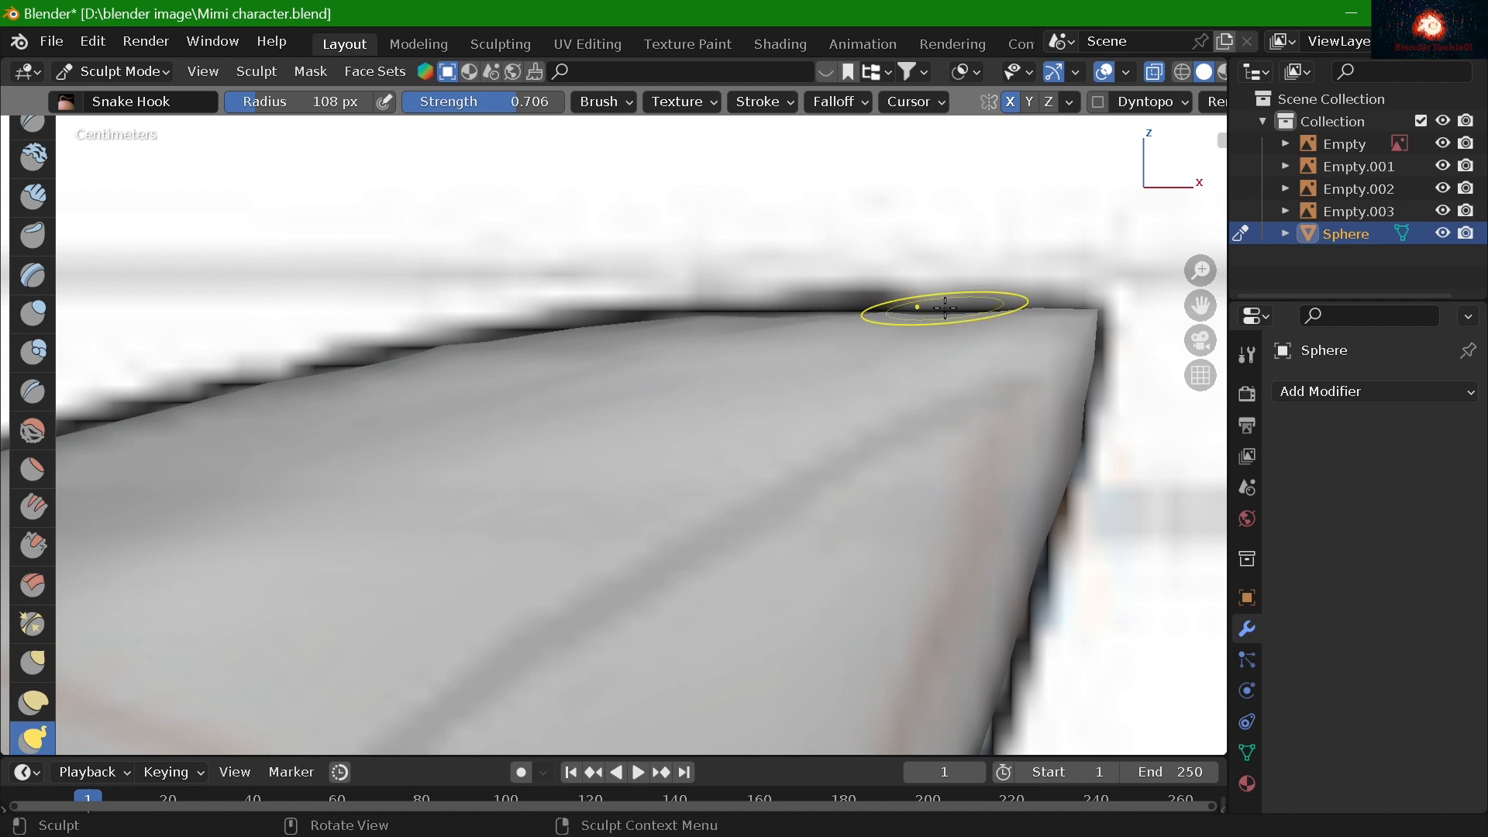
Turn off X symmetry and fit the opposite ear's tip to the front reference with the Snake Hook, Smooth and Grab brushes
scroll(641, 432, down, 8)
scroll(640, 432, up, 6)
drag(1201, 305, 531, 263)
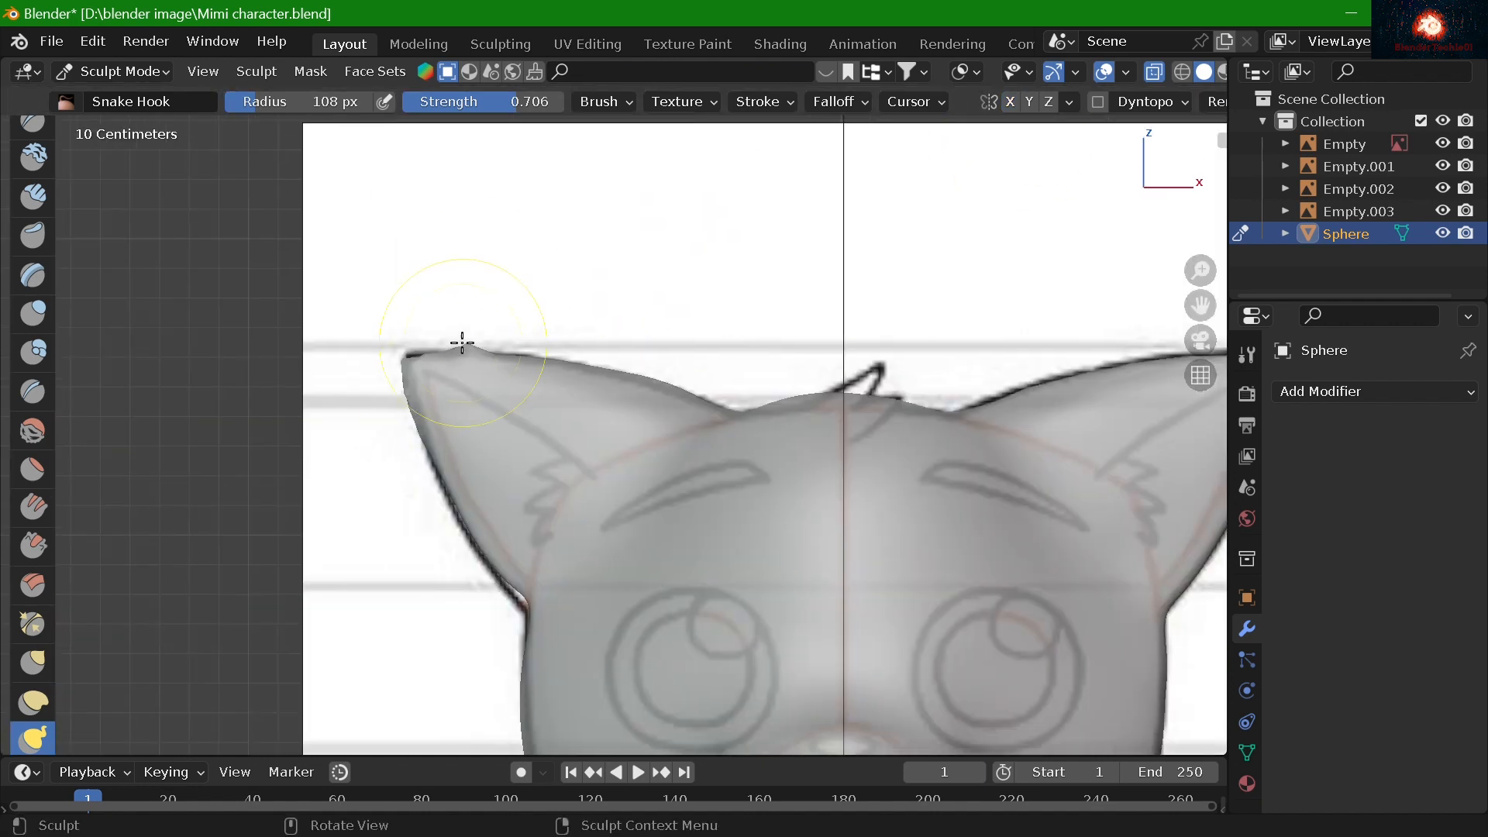
drag(464, 348, 482, 359)
key(shift+s)
mouse_move(382, 369)
mouse_down()
mouse_move(465, 356)
mouse_move(394, 418)
mouse_up()
scroll(489, 411, down, 1)
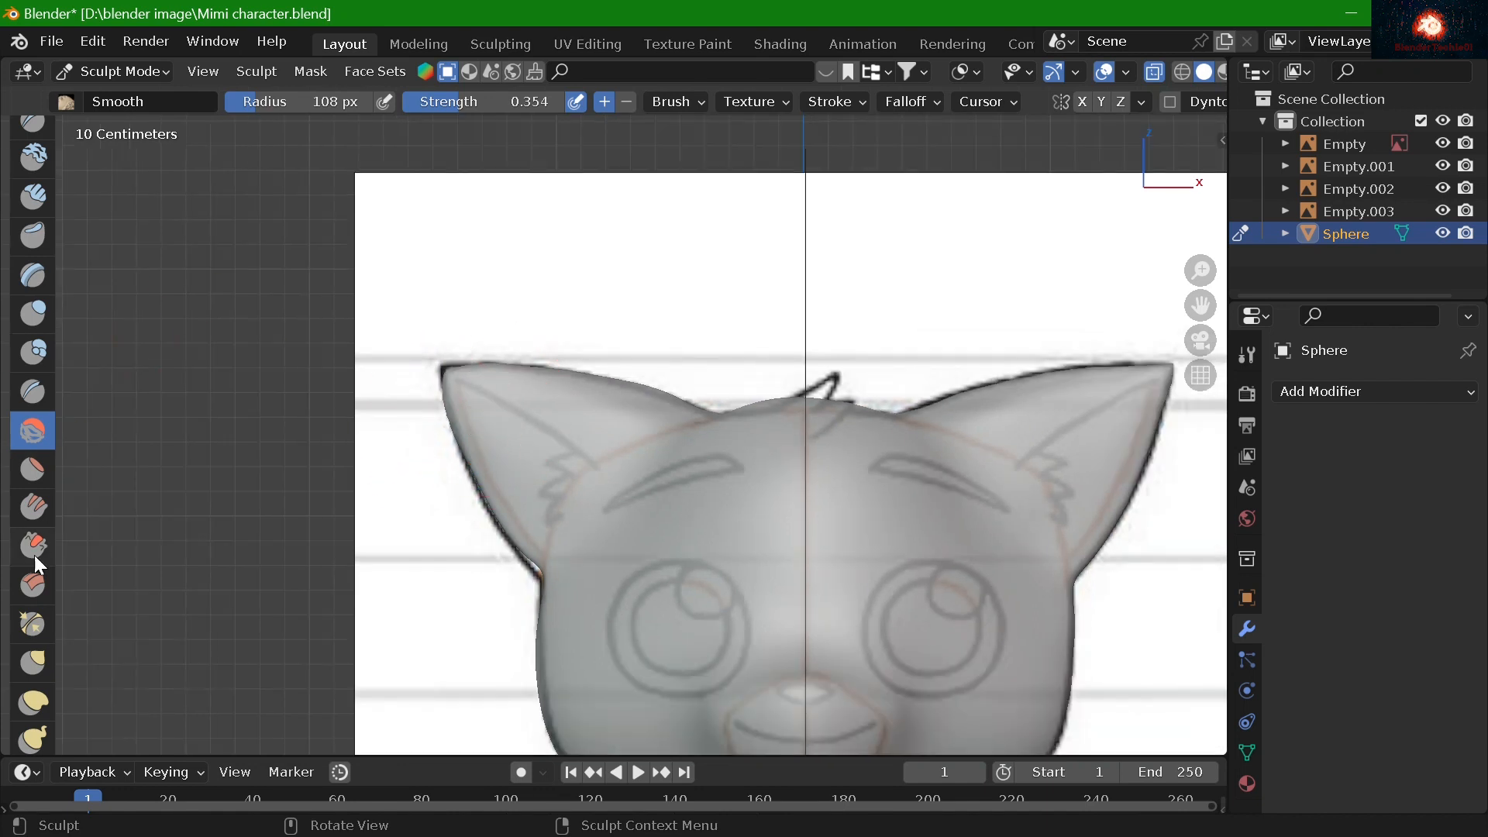
click(33, 663)
scroll(403, 373, up, 1)
drag(416, 361, 406, 341)
Try to pull the hair tuft out of the crown with the Snake Hook brush at 108 px, 39 px and 91 px radii
key(k)
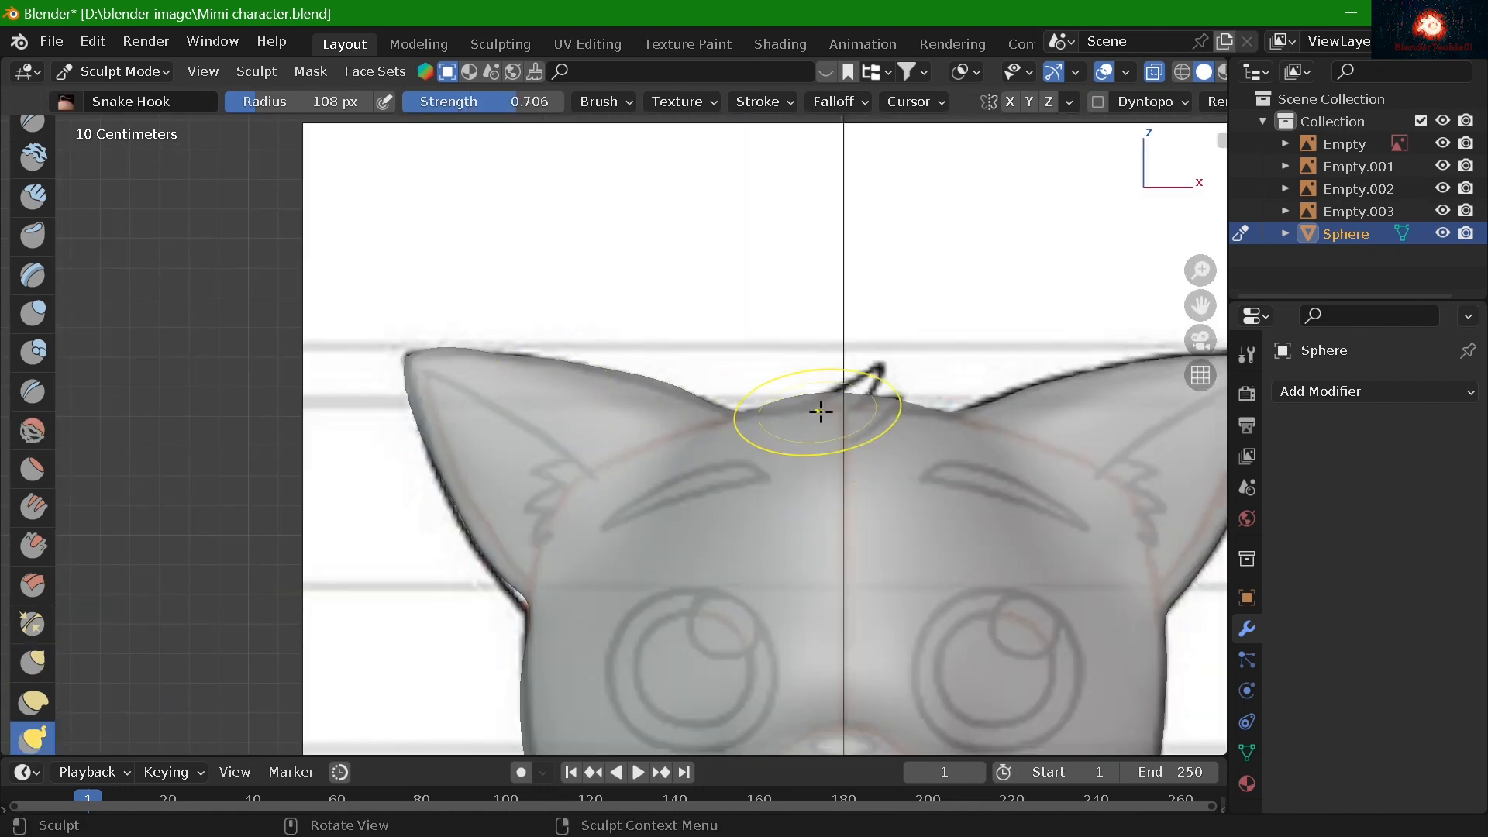
drag(842, 393, 874, 372)
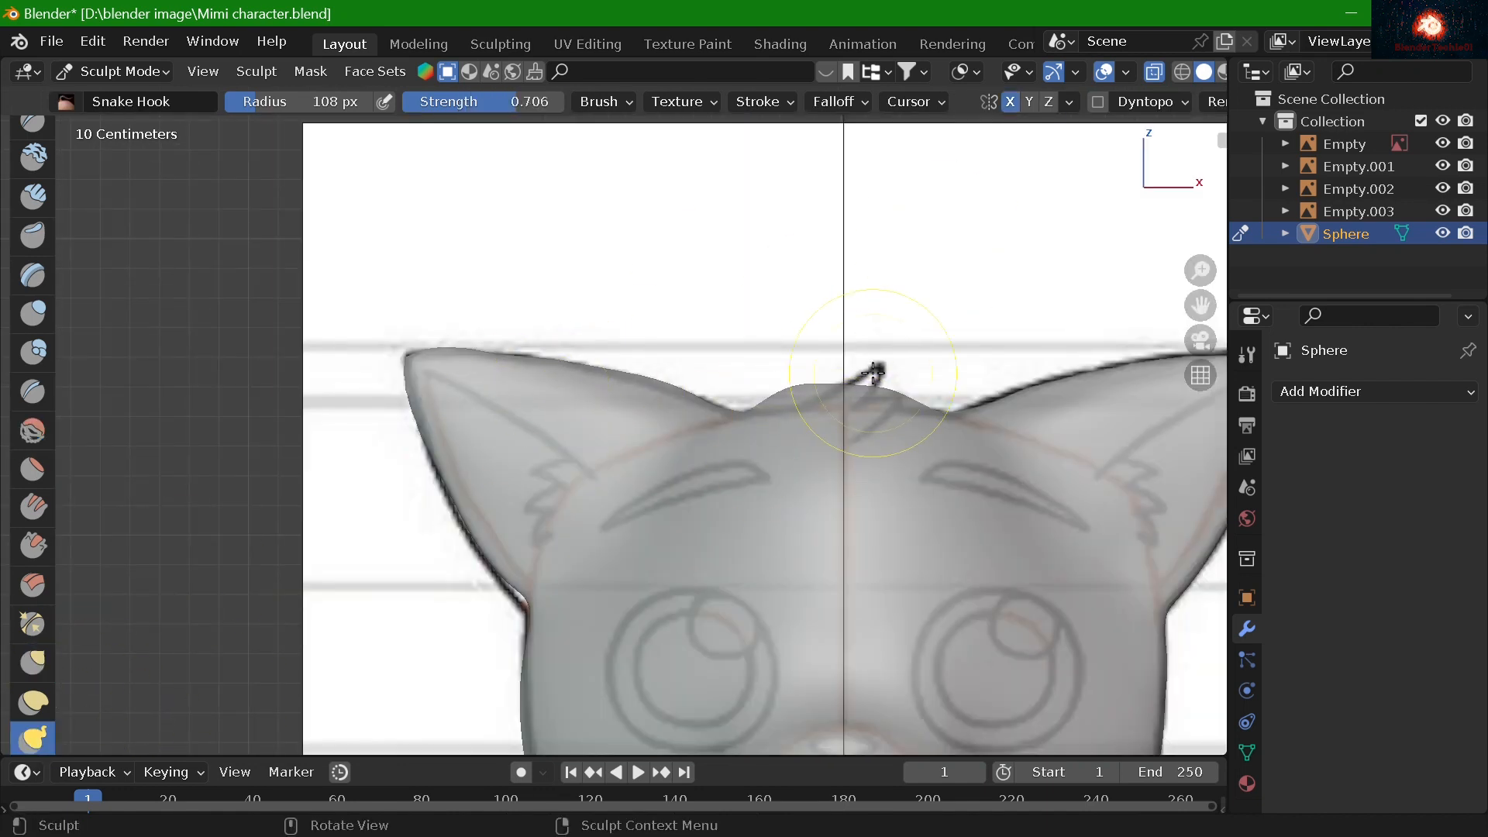
key(f)
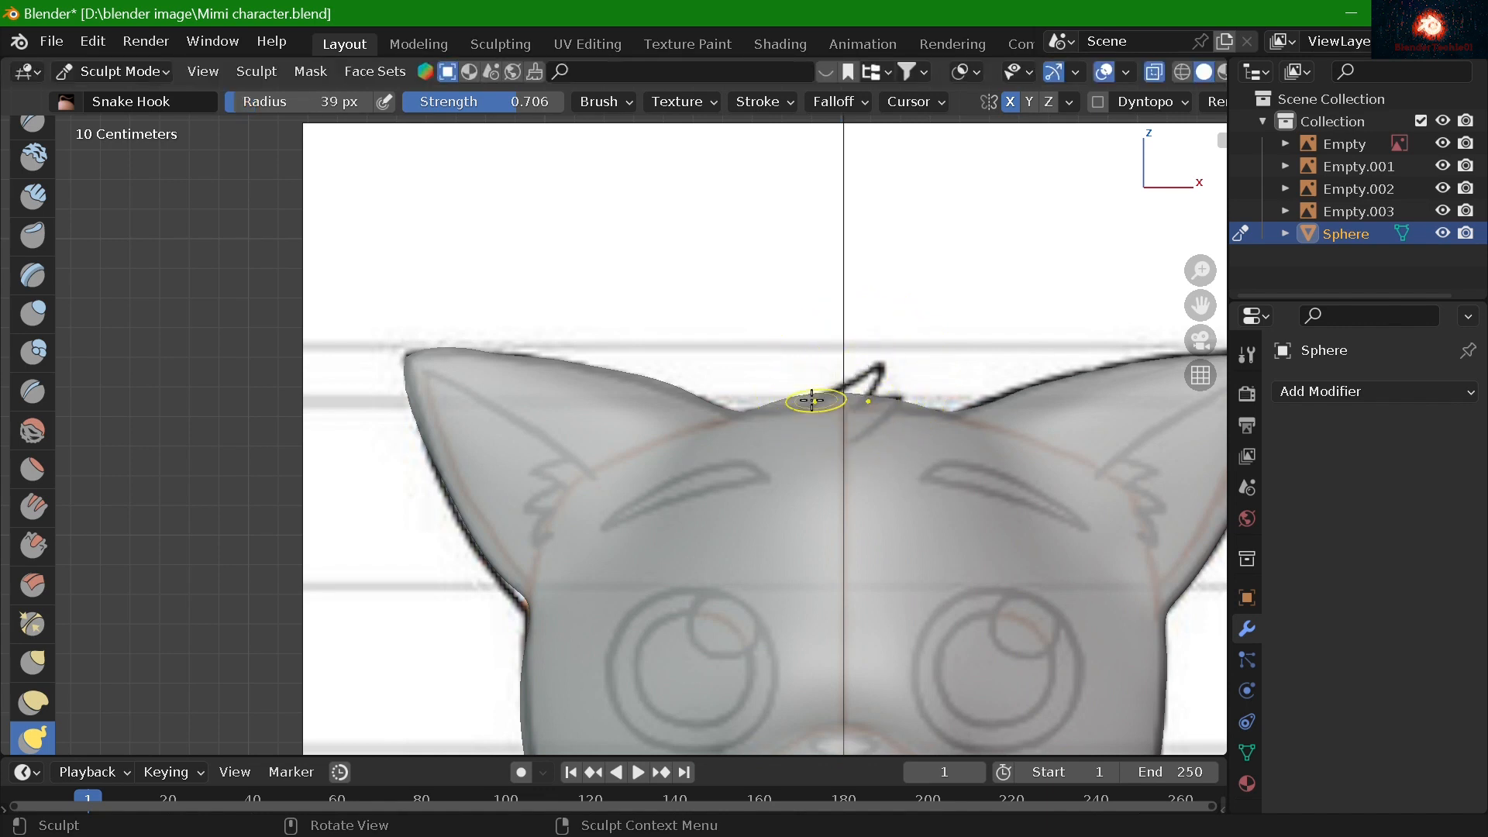
scroll(812, 400, up, 3)
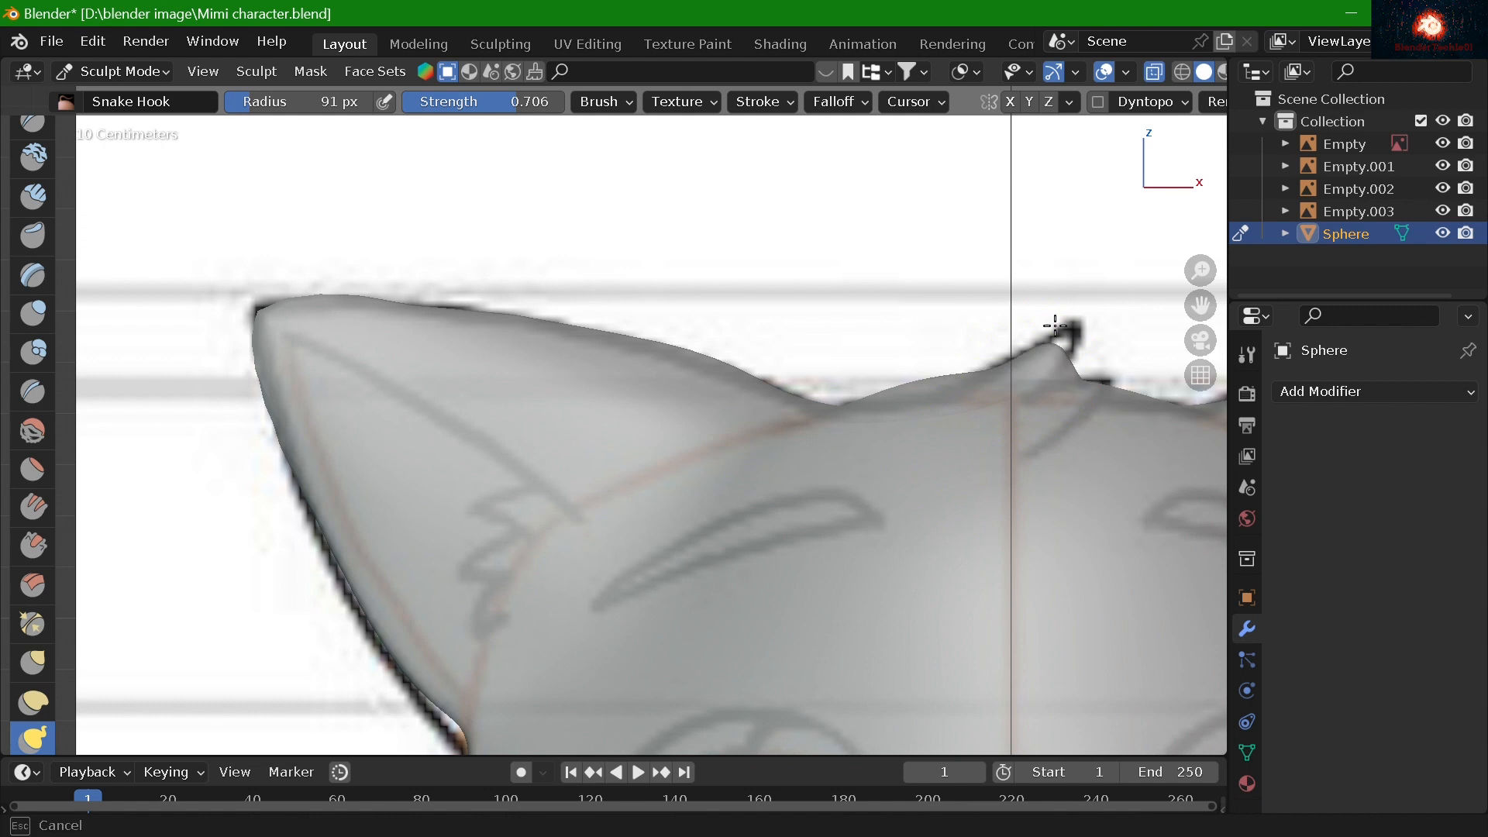
scroll(915, 444, down, 4)
key(ctrl+z)
key(ctrl+z)
Enable X symmetry and smooth the crown from the front view with the Smooth brush at a 185 px radius
scroll(655, 502, up, 3)
key(f)
click(654, 510)
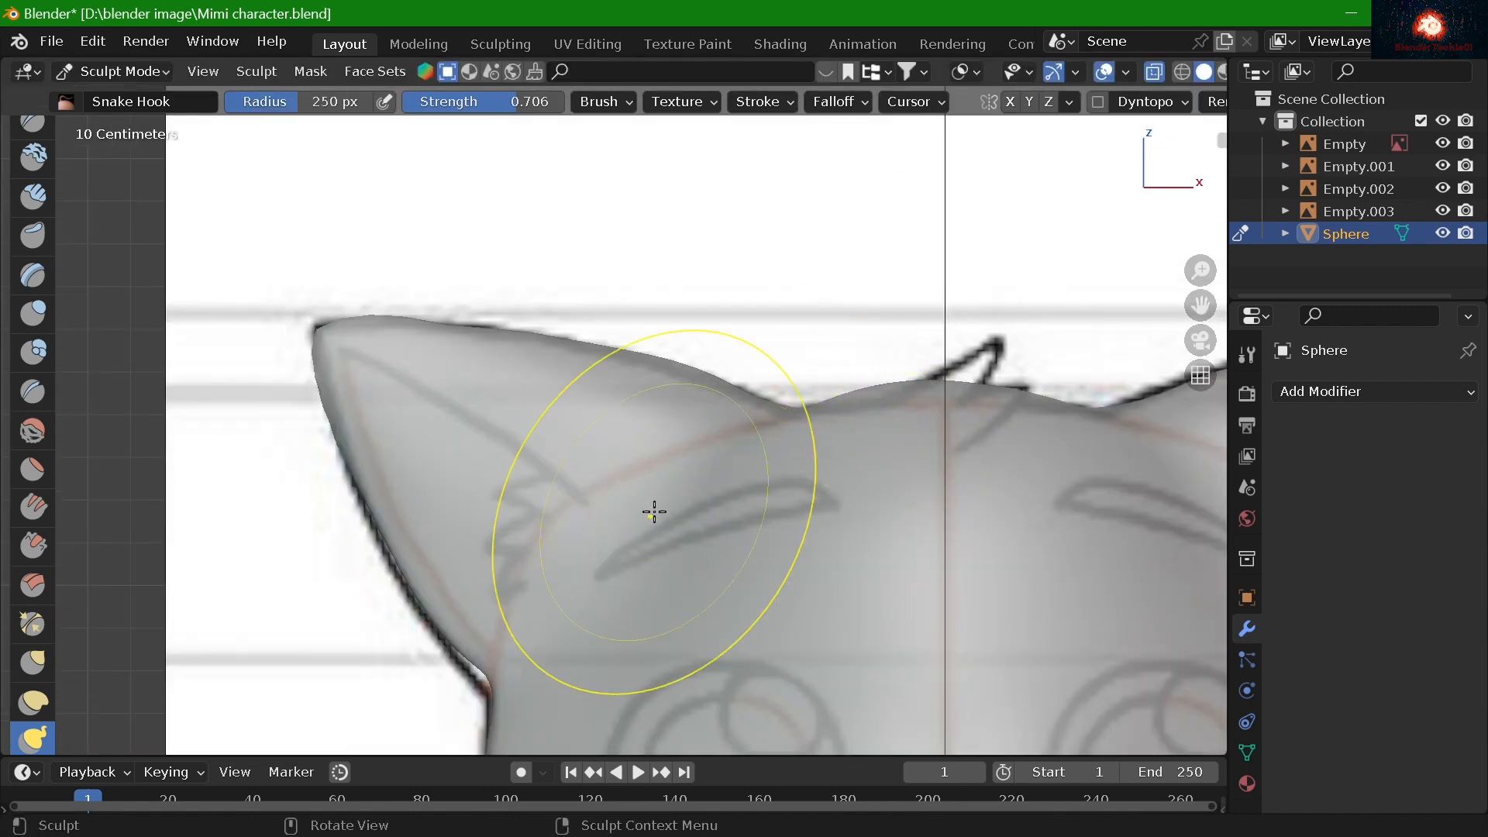
scroll(32, 504, down, 16)
scroll(830, 465, down, 2)
key(f)
click(845, 417)
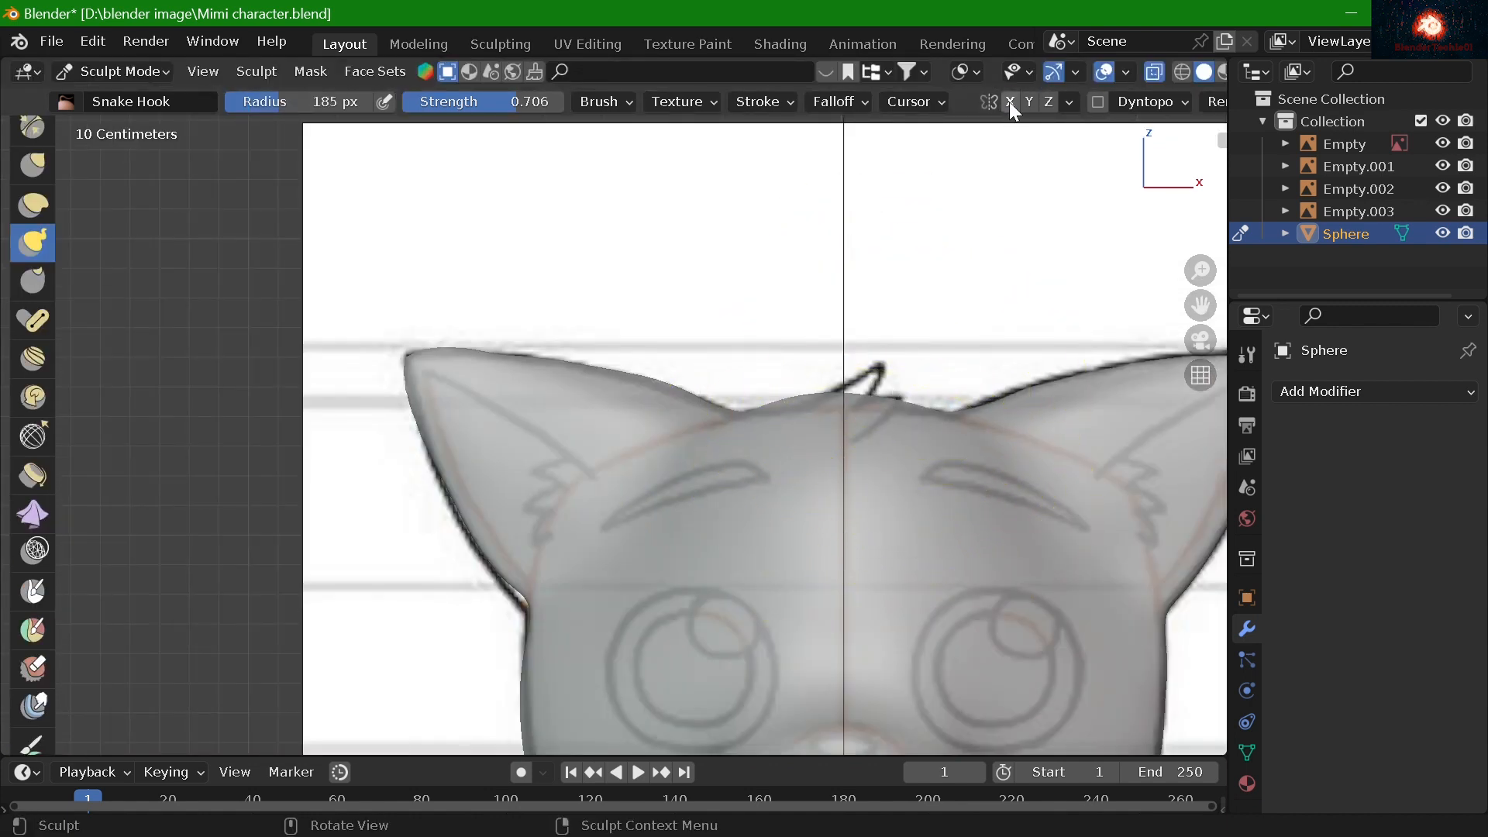
scroll(24, 218, up, 7)
click(33, 211)
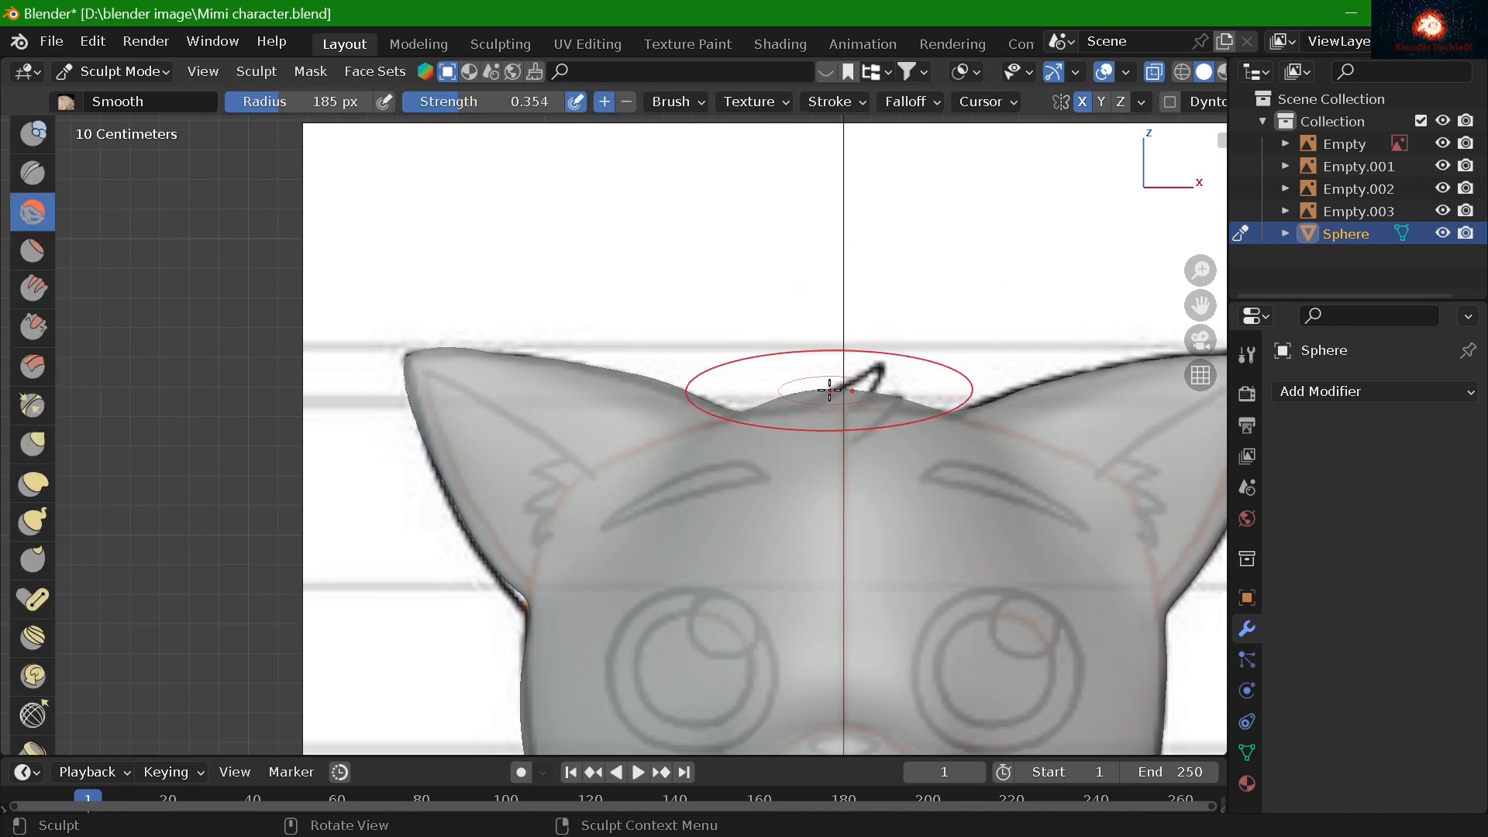
Pull the lower edge of the ears out to the back reference outline with the Snake Hook brush at a 128 px radius
scroll(831, 386, down, 6)
mouse_move(980, 475)
middle_down()
mouse_move(731, 481)
mouse_move(235, 535)
mouse_move(116, 504)
middle_up()
key(ctrl+KP_1)
scroll(861, 498, up, 3)
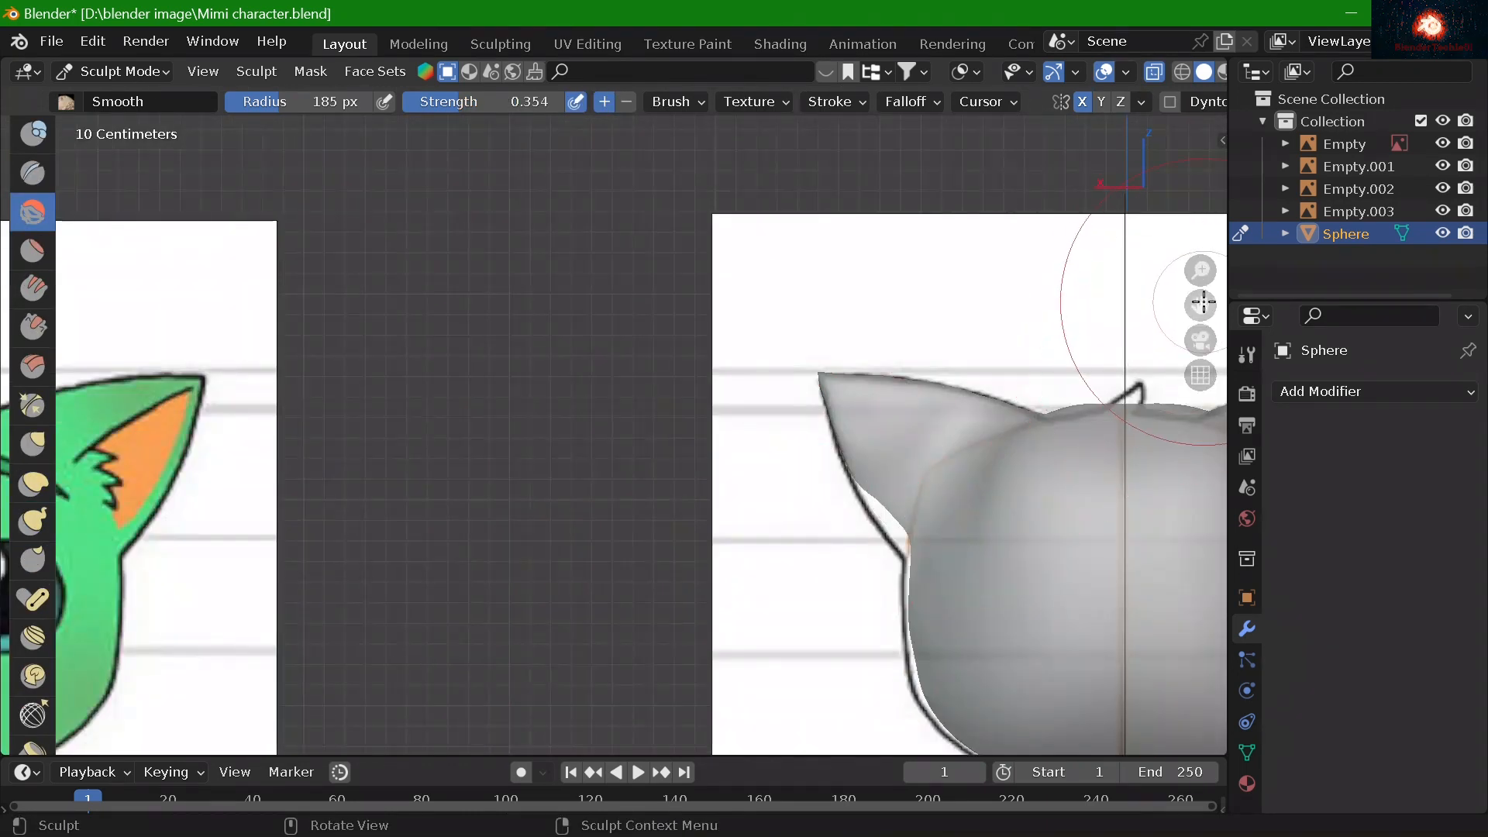
drag(1202, 304, 765, 251)
click(32, 521)
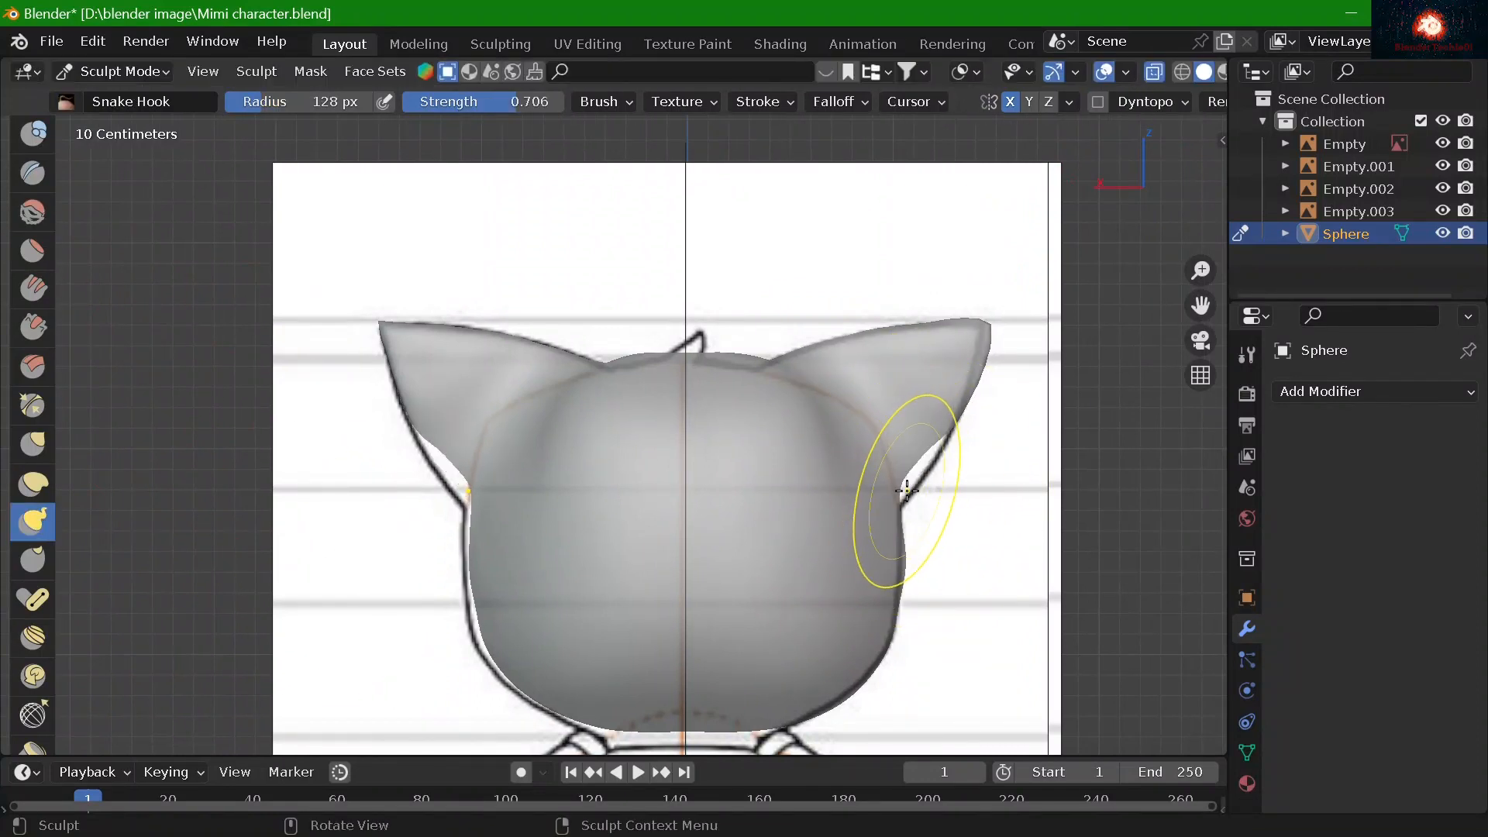
mouse_move(907, 478)
mouse_down()
mouse_move(924, 473)
mouse_move(908, 497)
mouse_up()
Push the side of the head in to the back reference outline with the Snake Hook brush at an 88 px radius
scroll(910, 495, up, 2)
drag(1201, 305, 849, 307)
scroll(904, 432, up, 1)
drag(1200, 305, 1222, 14)
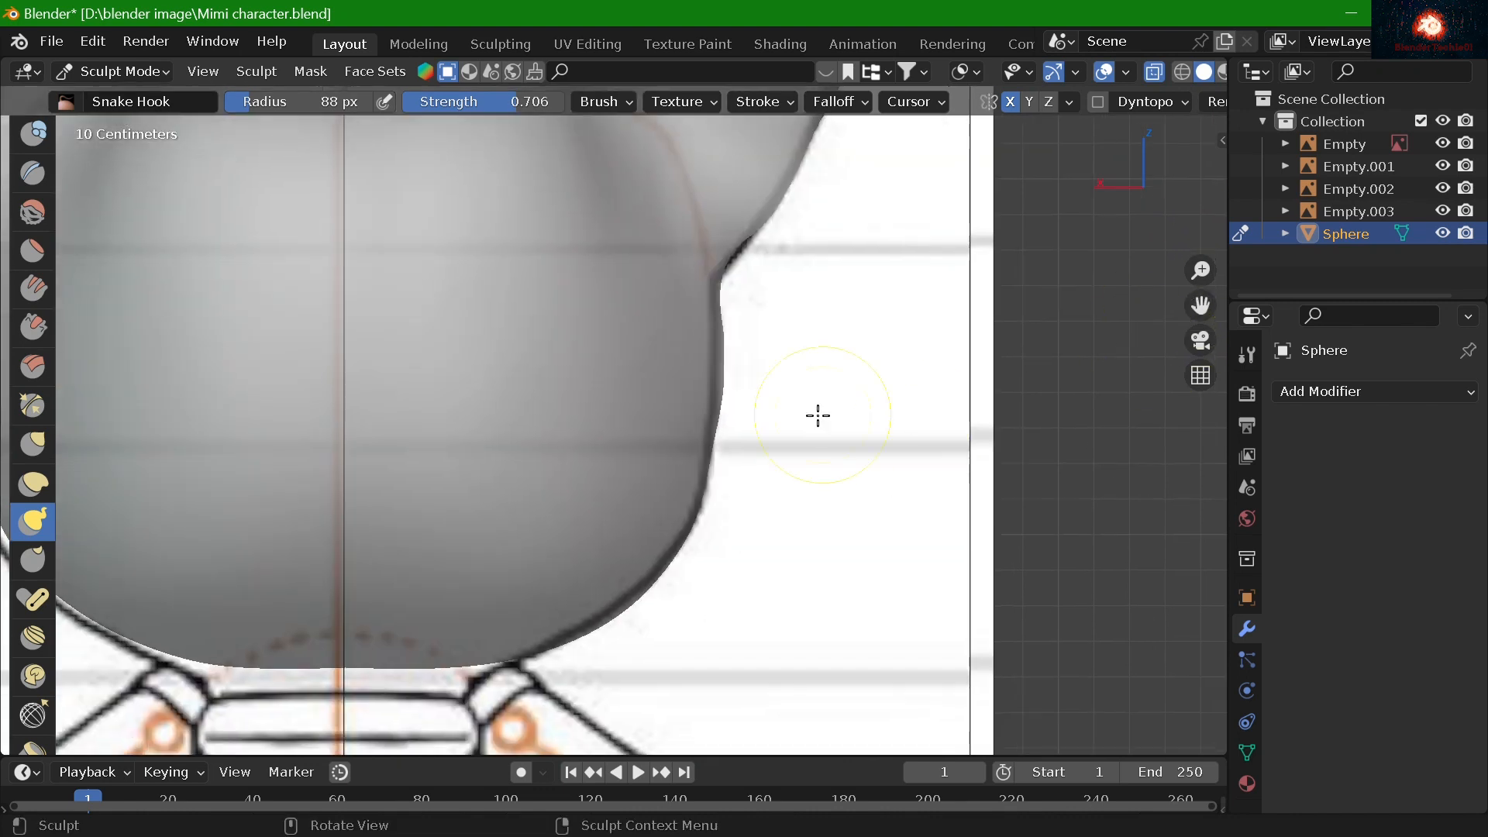
mouse_move(751, 428)
mouse_down()
mouse_move(724, 326)
mouse_move(720, 385)
mouse_up()
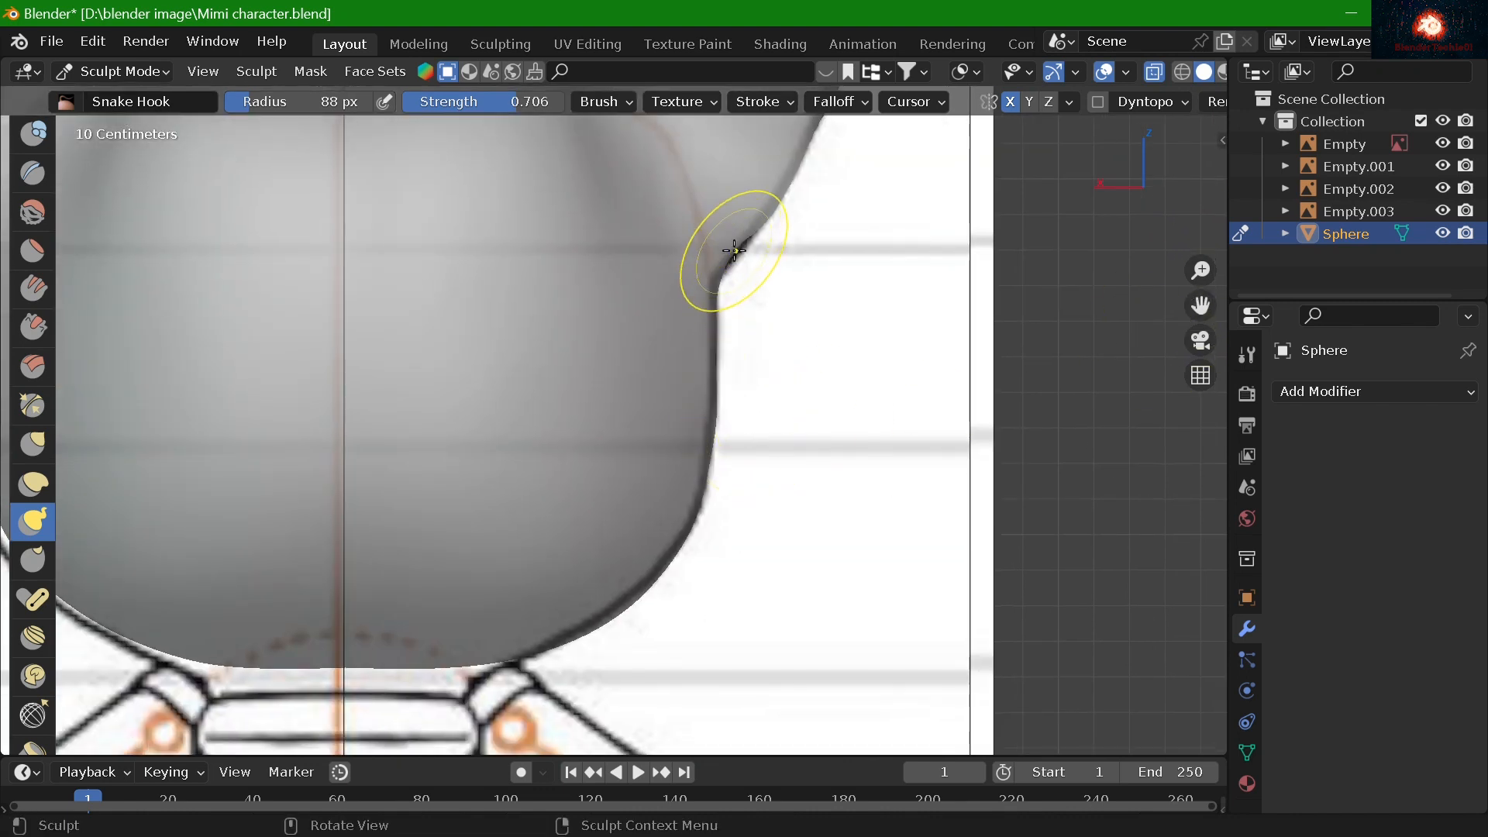
Set the Snake Hook radius to 61 px and refine the ear base, outer edge and tip against the back reference
key(f)
click(716, 289)
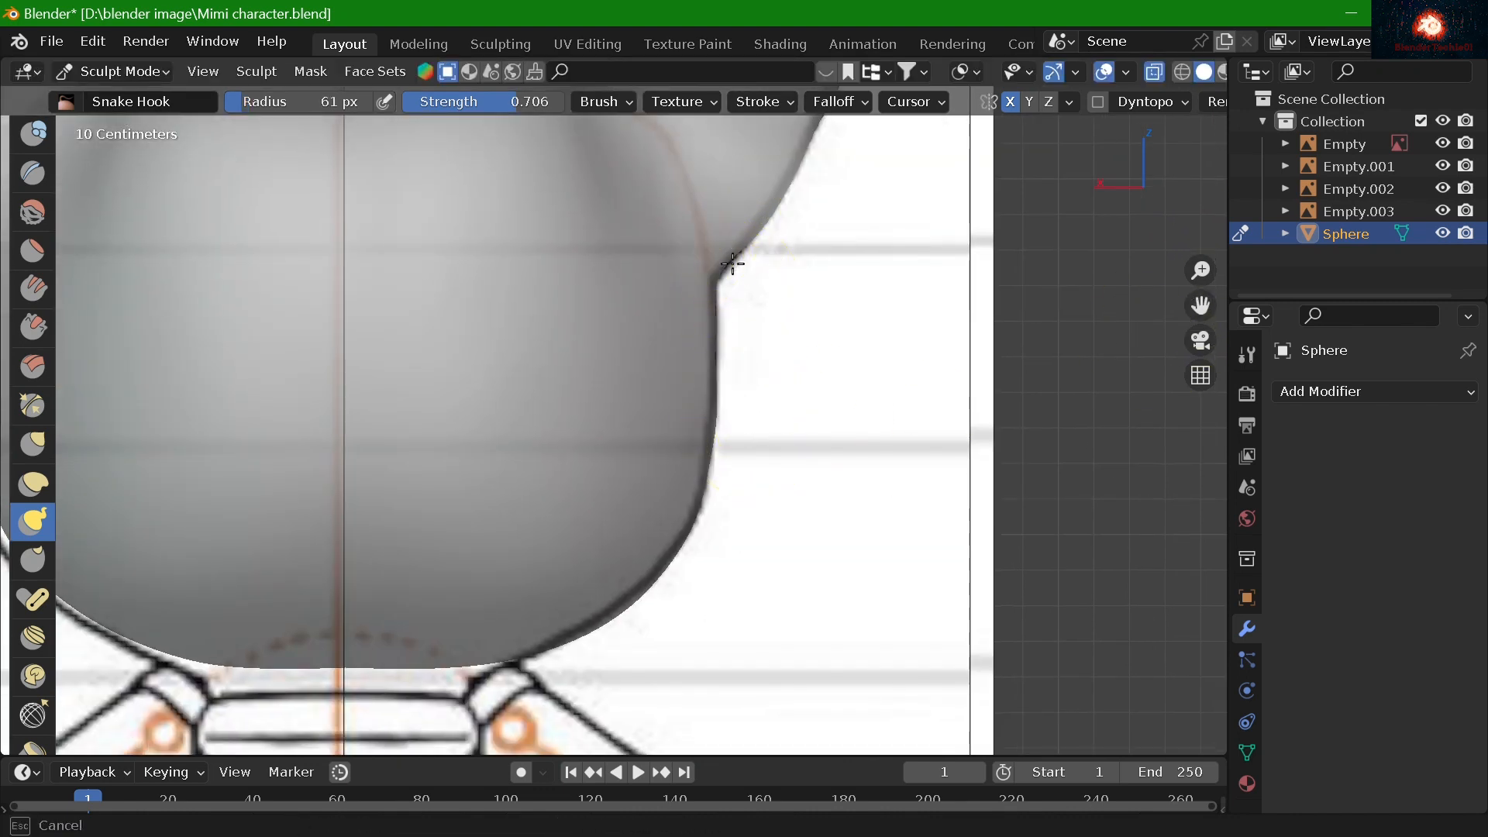
drag(1201, 305, 1103, 516)
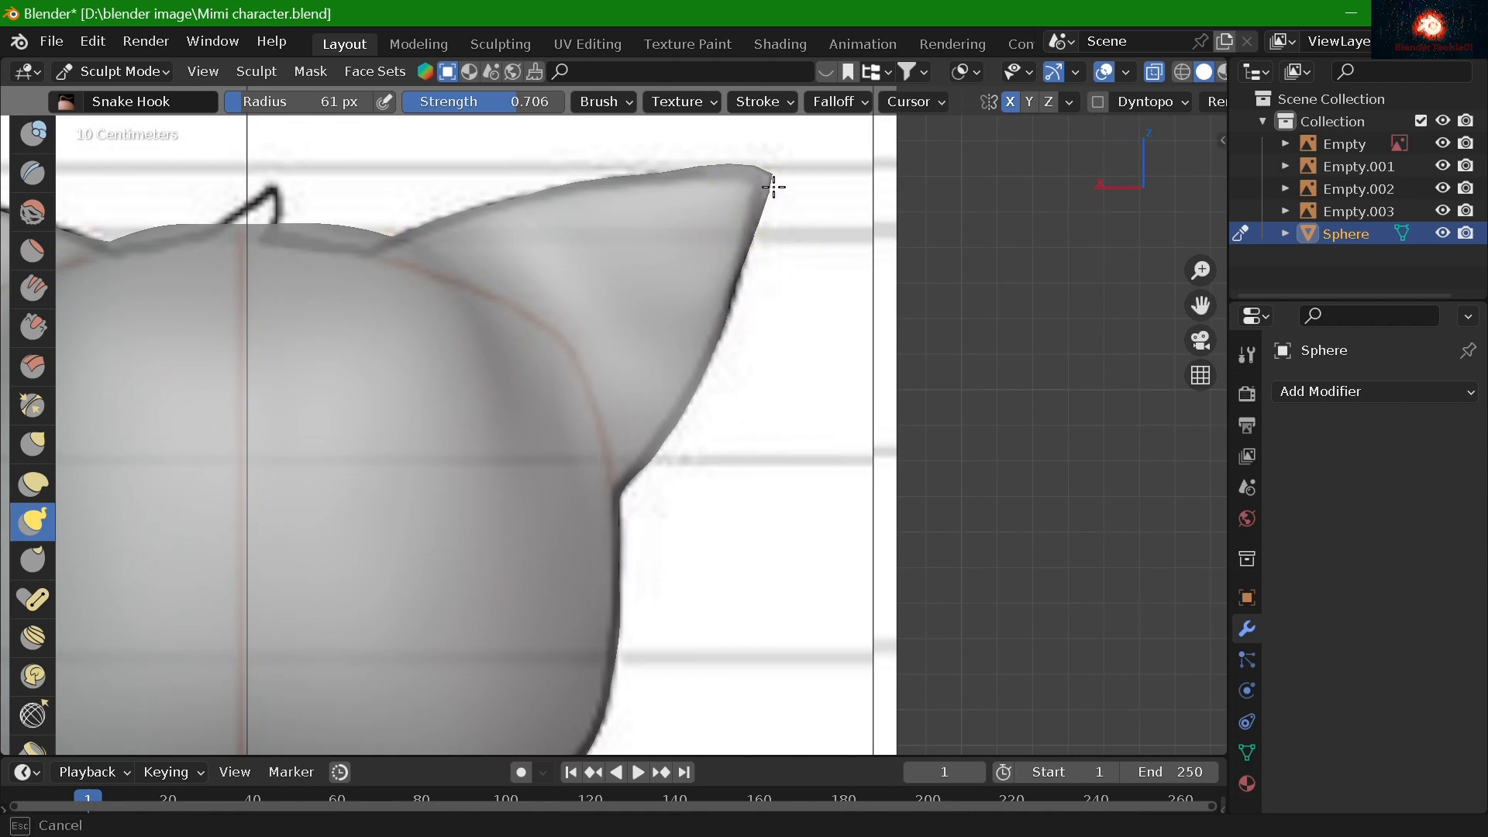
scroll(561, 541, down, 3)
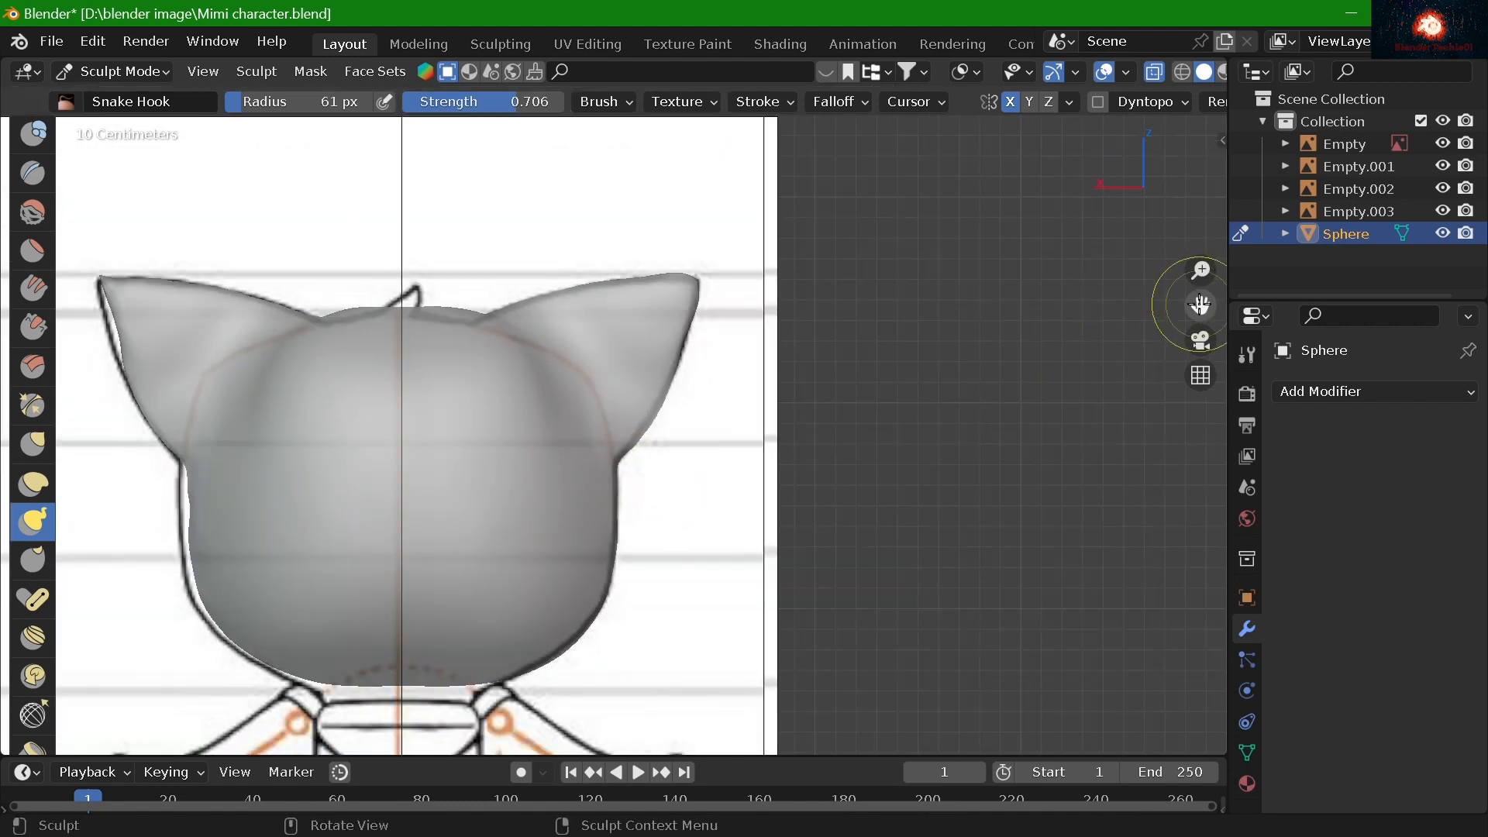
drag(1199, 304, 1423, 241)
scroll(601, 512, down, 1)
scroll(274, 307, up, 2)
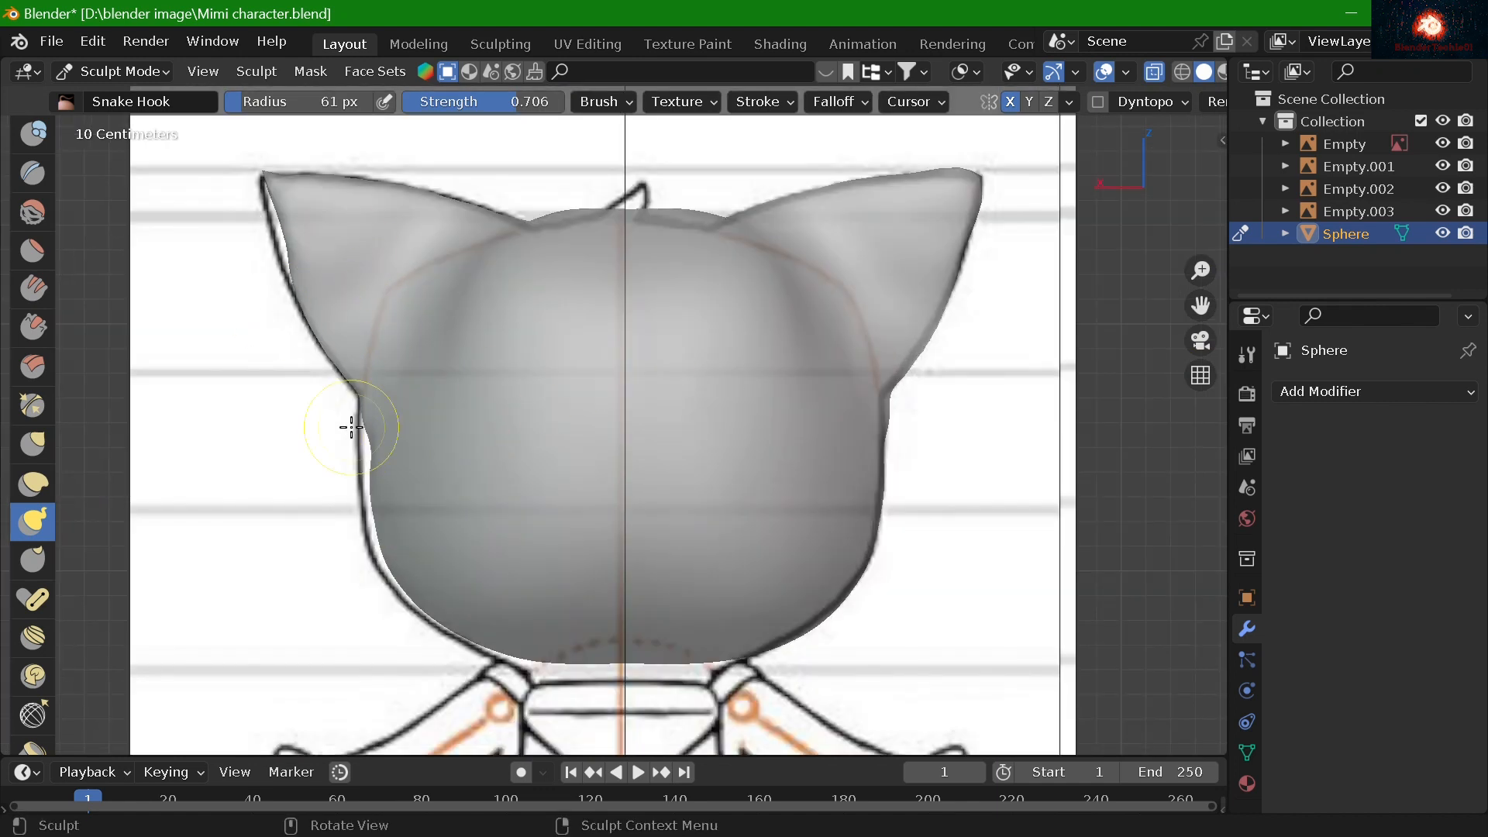
Undo the ear and head-side changes made from the back view and compare the head with the front reference
key(KP_1)
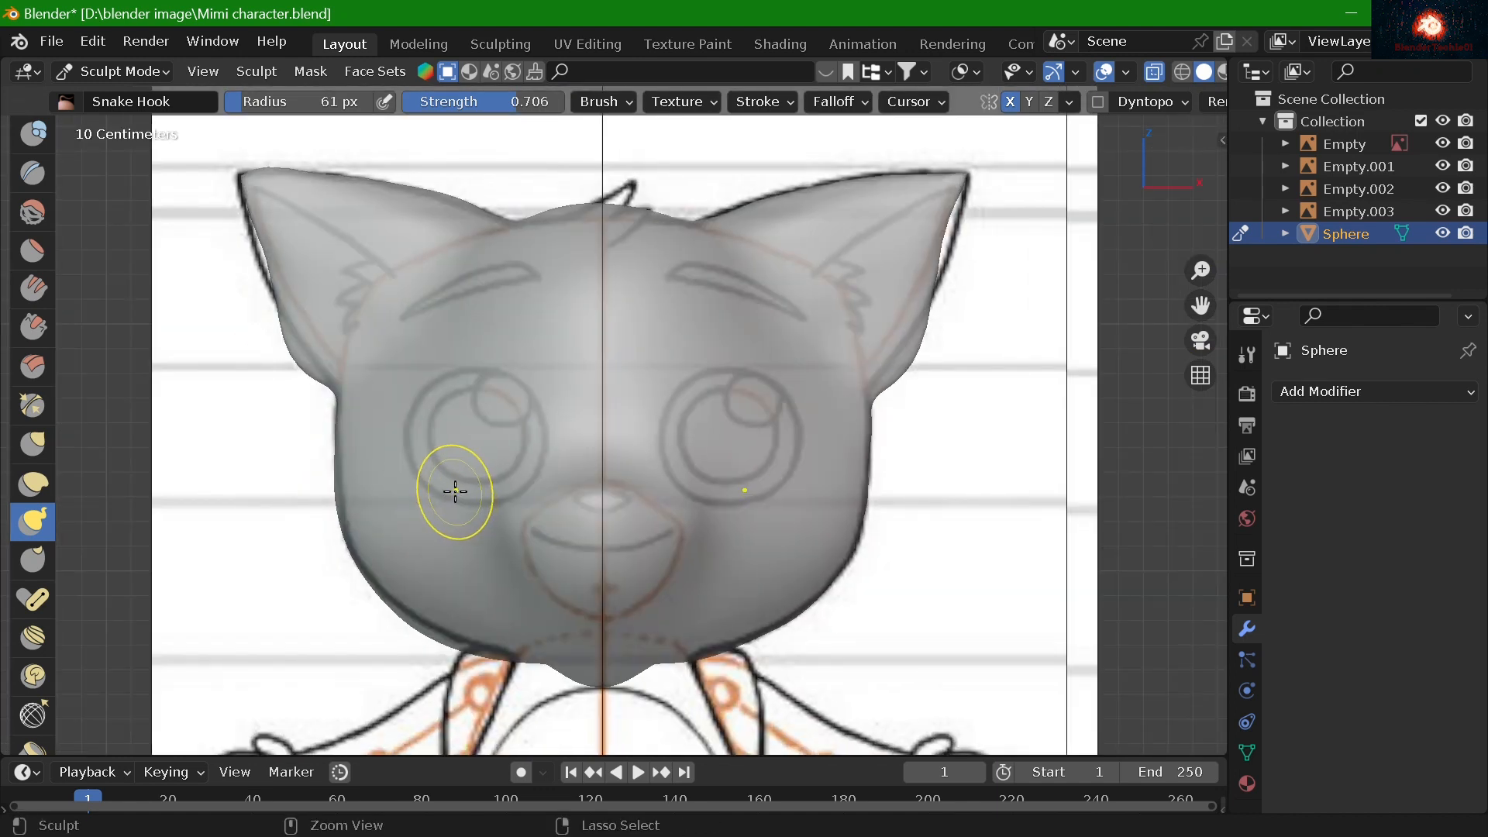
scroll(120, 521, up, 8)
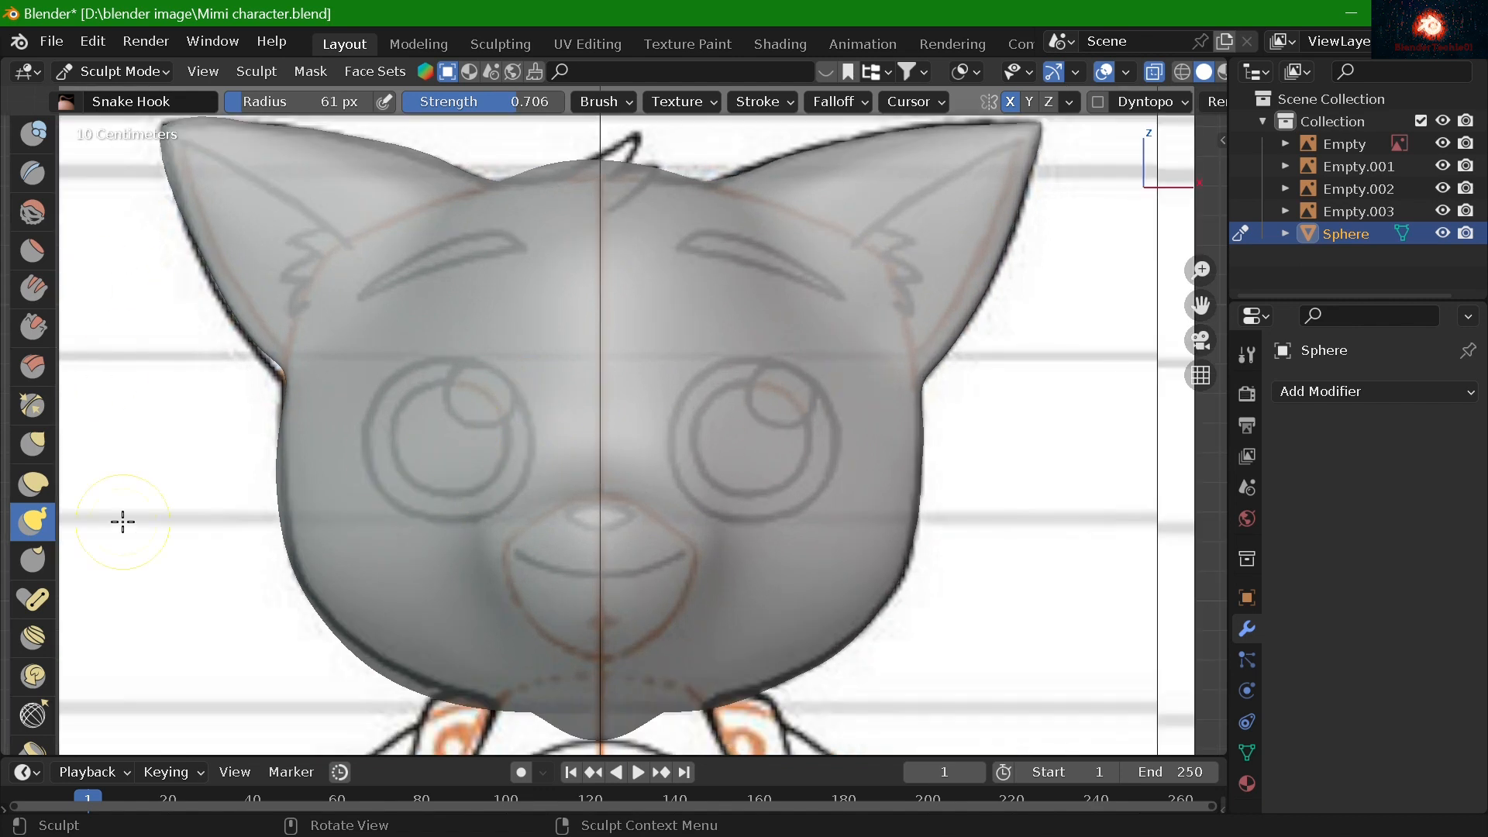
scroll(66, 174, up, 5)
scroll(66, 175, down, 7)
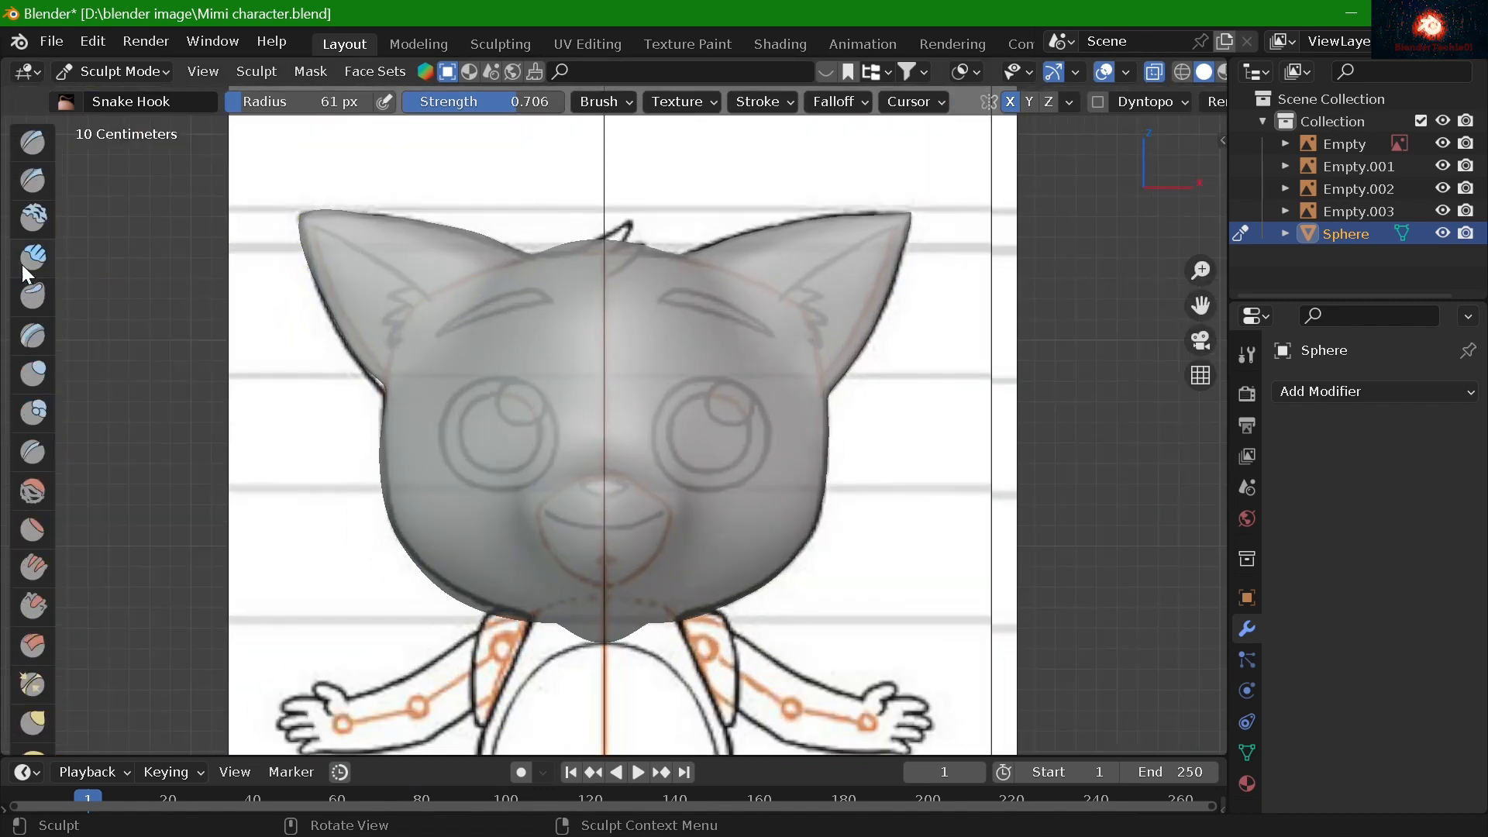
Hollow out the inner ear with the SculptDraw brush in subtract direction, using a 52 px radius and 0.839 strength
scroll(22, 264, up, 3)
key(i)
scroll(923, 339, up, 5)
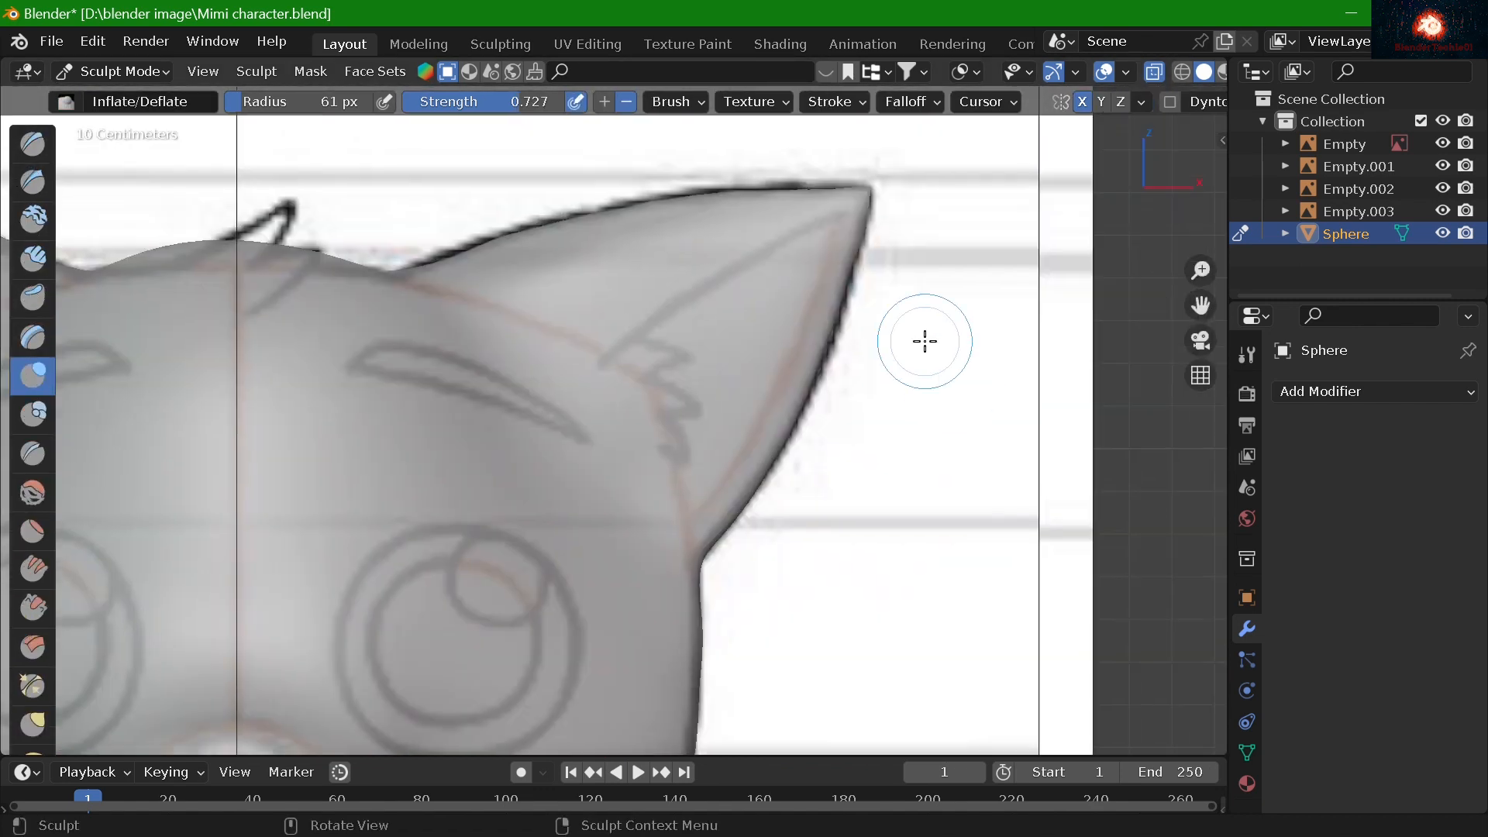
click(35, 143)
mouse_move(756, 291)
mouse_down()
mouse_move(707, 362)
mouse_move(736, 310)
mouse_up()
scroll(853, 264, up, 3)
mouse_move(888, 246)
shift+middle_down()
mouse_move(813, 283)
mouse_move(608, 451)
shift+middle_up()
drag(535, 103, 474, 104)
scroll(643, 353, down, 1)
scroll(643, 353, up, 1)
key(f)
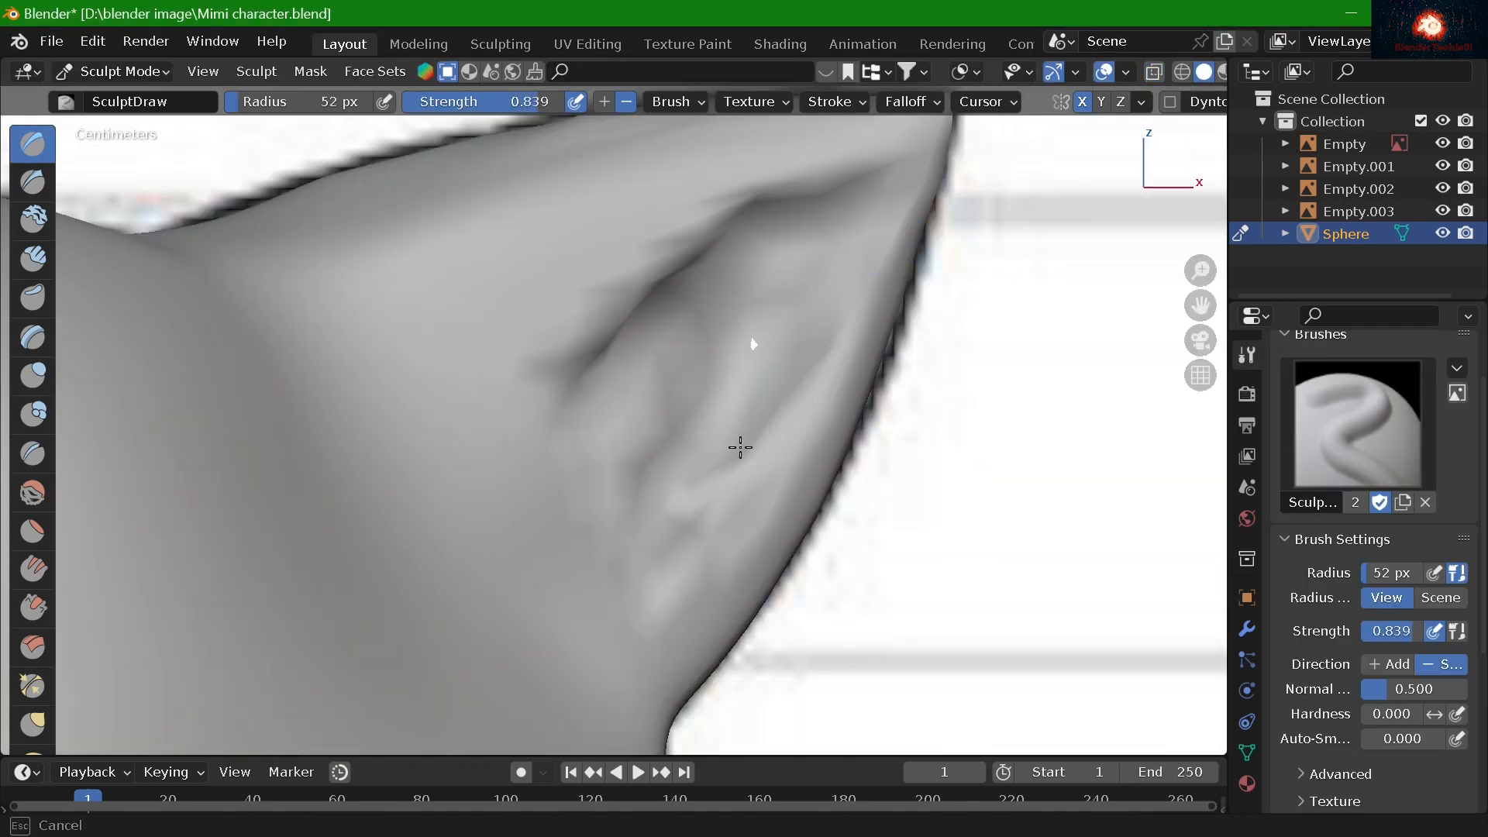
mouse_move(738, 443)
mouse_down()
mouse_move(599, 459)
mouse_move(603, 541)
mouse_move(661, 415)
mouse_move(745, 355)
mouse_up()
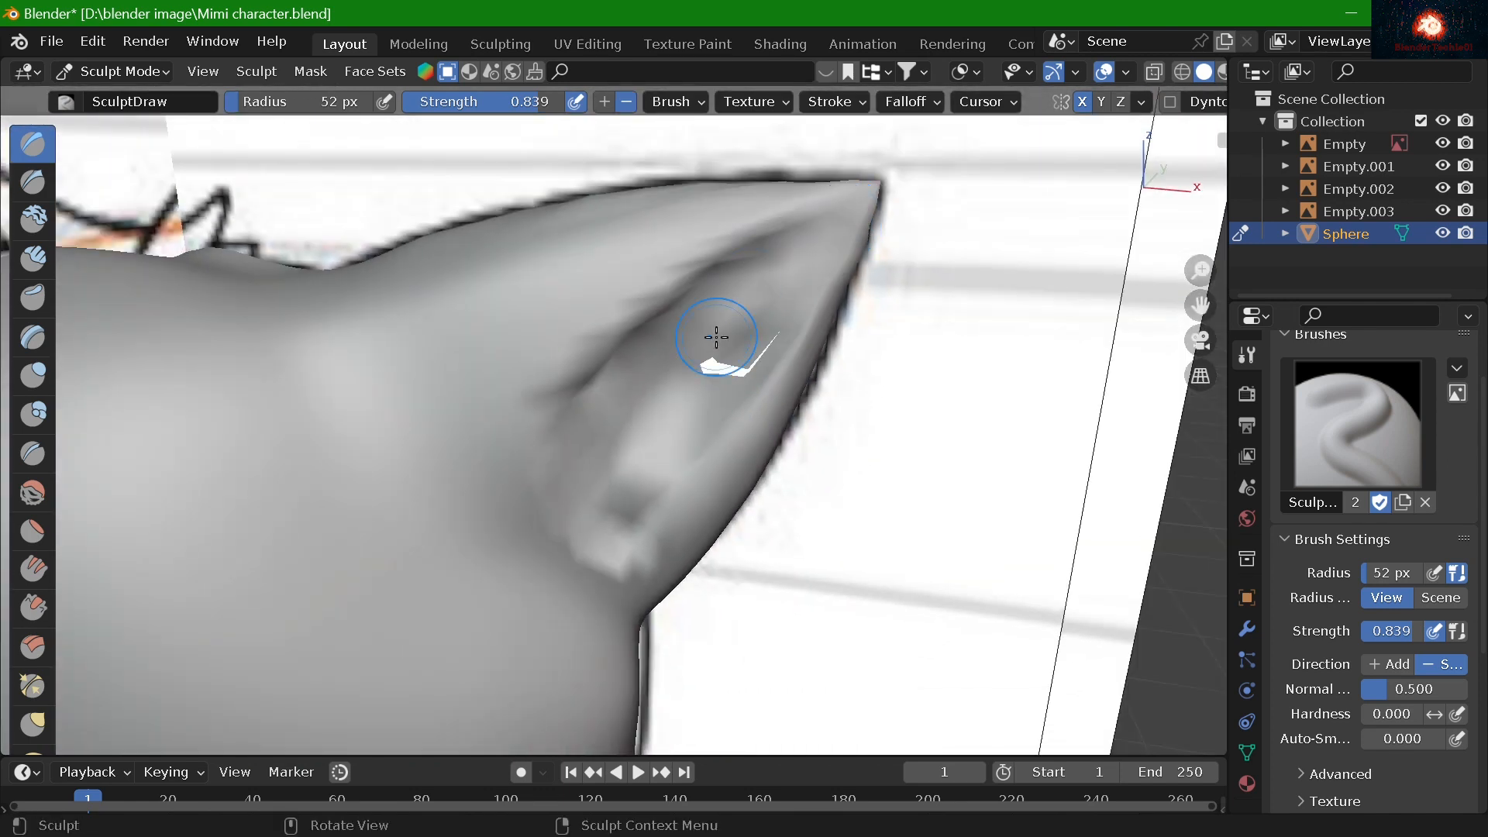
Deepen the inner ear hollow with the Inflate/Deflate brush in deflate direction at 0.727 strength, enlarging its radius from 52 to 80 px
mouse_move(579, 489)
middle_down()
mouse_move(655, 426)
mouse_move(671, 382)
mouse_move(540, 445)
mouse_move(500, 93)
middle_up()
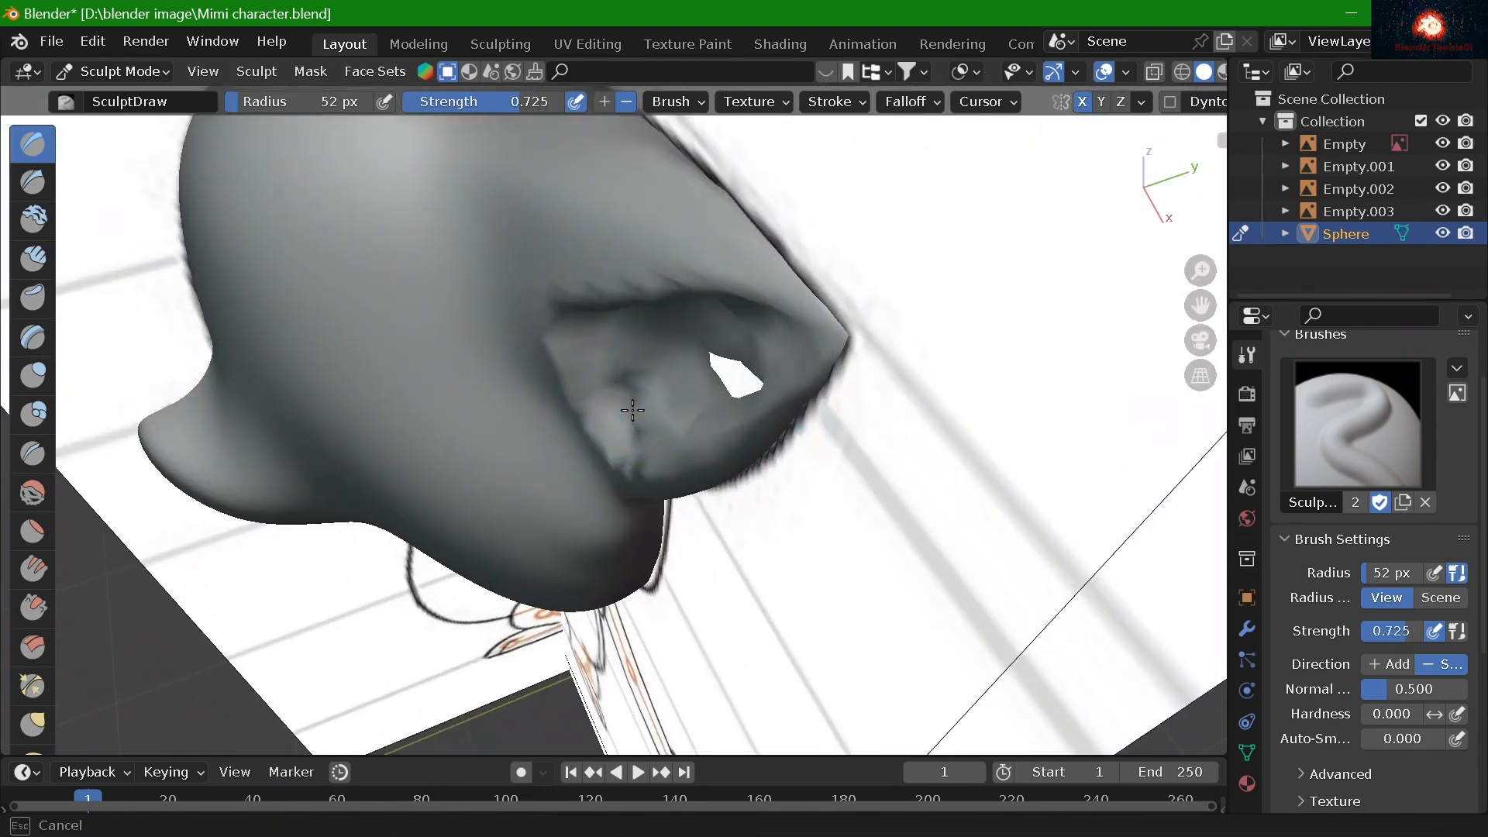
click(33, 378)
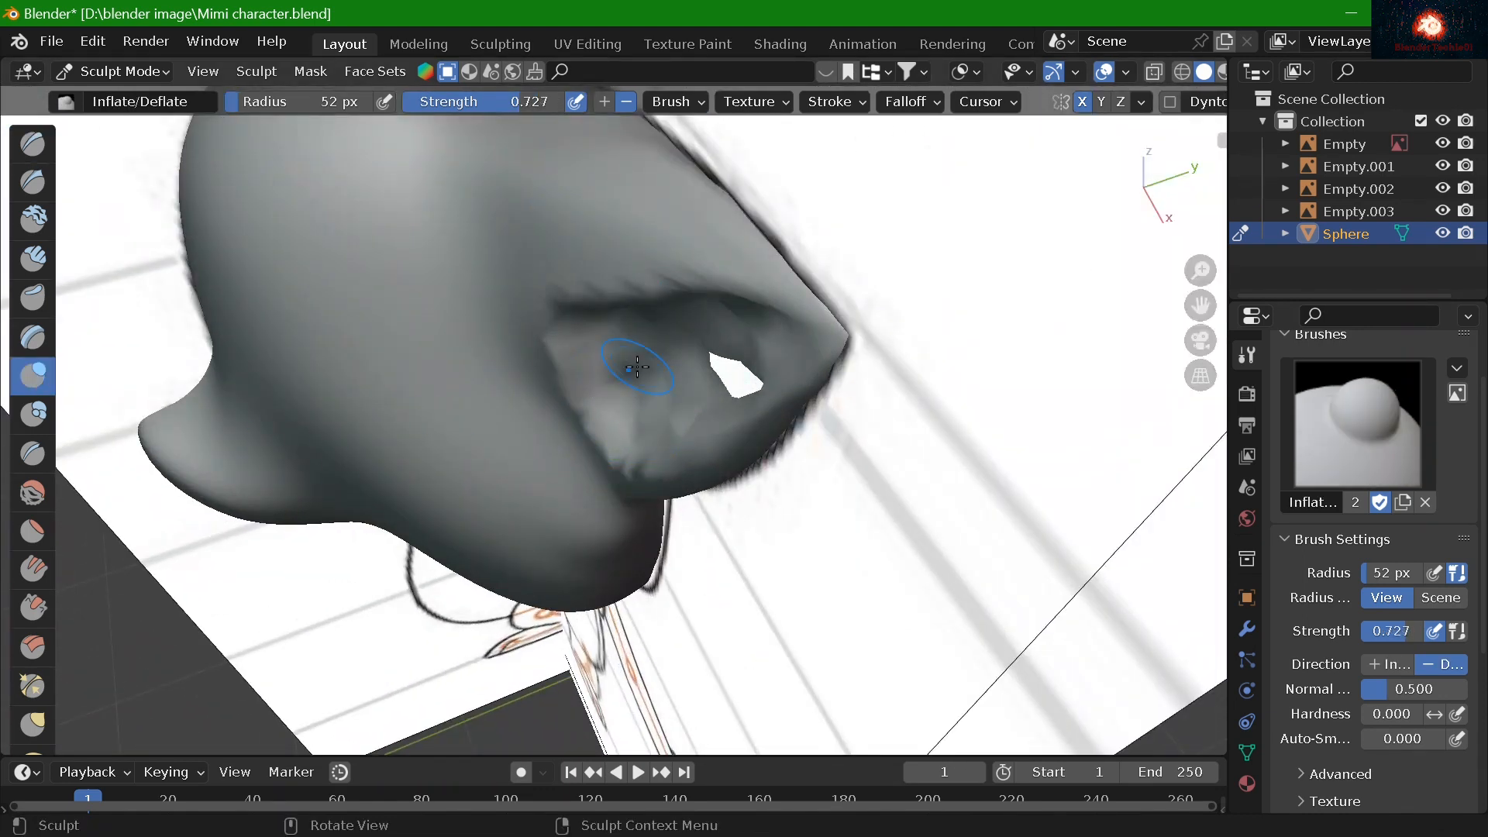
drag(771, 357, 775, 310)
key(f)
click(797, 311)
mouse_move(667, 333)
middle_down()
mouse_move(827, 225)
mouse_move(674, 282)
mouse_move(701, 281)
middle_up()
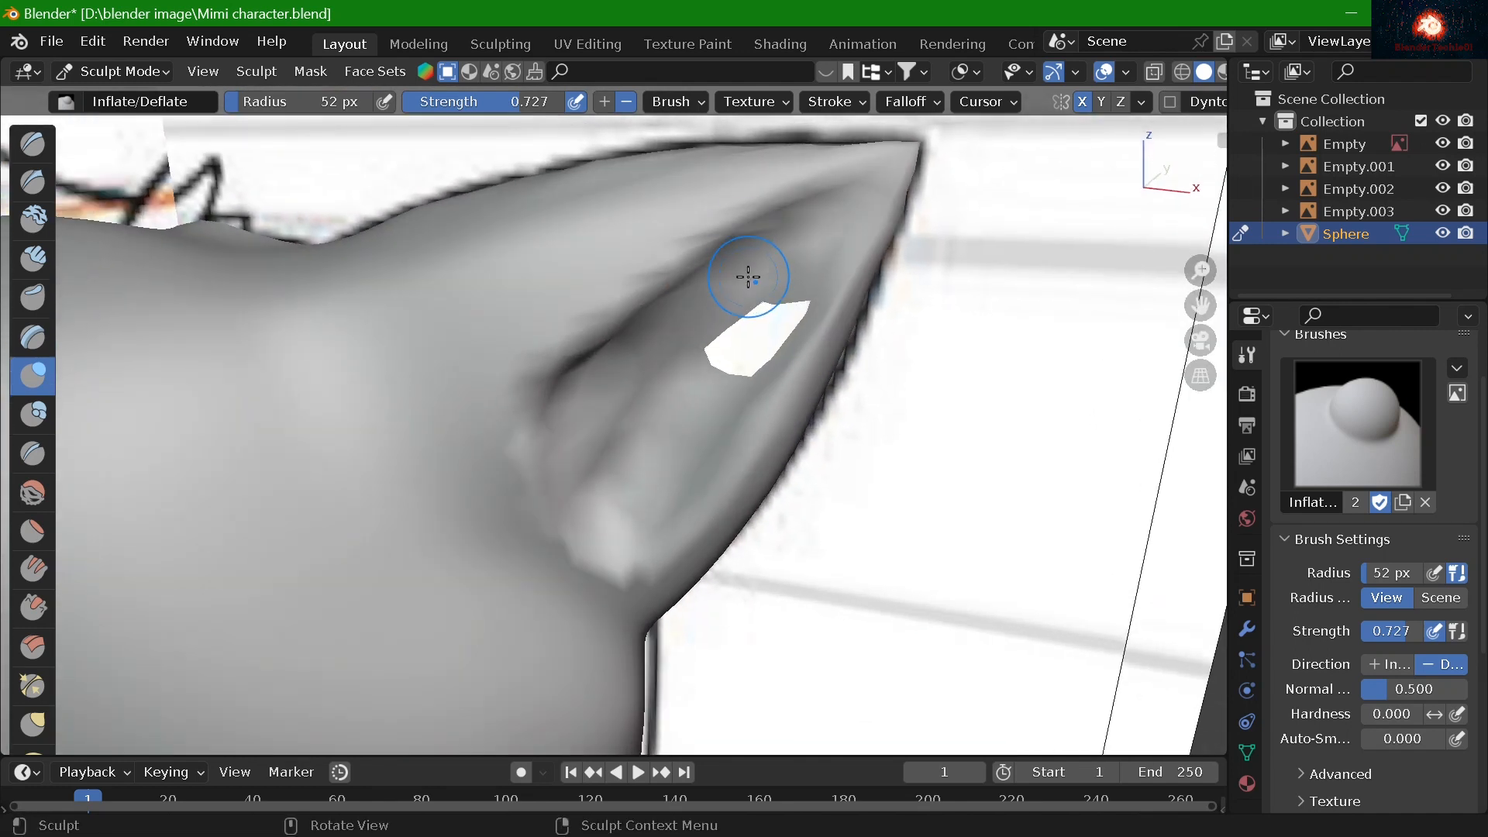
mouse_move(786, 208)
mouse_down()
mouse_move(665, 302)
mouse_move(712, 269)
mouse_up()
mouse_move(598, 491)
mouse_down()
mouse_move(600, 427)
mouse_move(561, 434)
mouse_up()
Smooth the rim and interior of the ear hollow with the Smooth brush at an 80 px radius and 0.354 strength
scroll(558, 434, down, 6)
key(KP_1)
scroll(666, 428, down, 4)
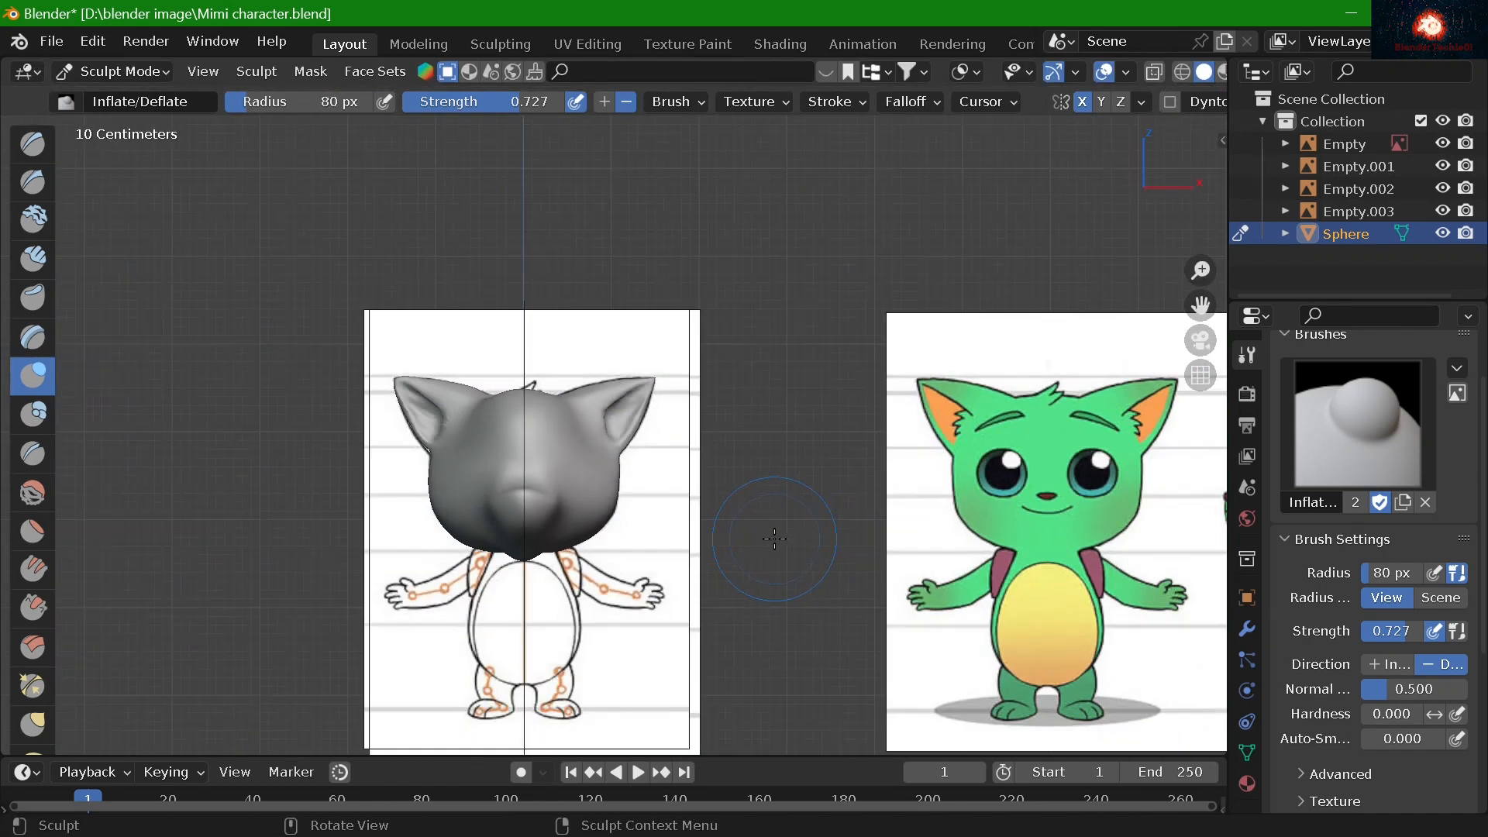
scroll(961, 388, up, 3)
click(1160, 78)
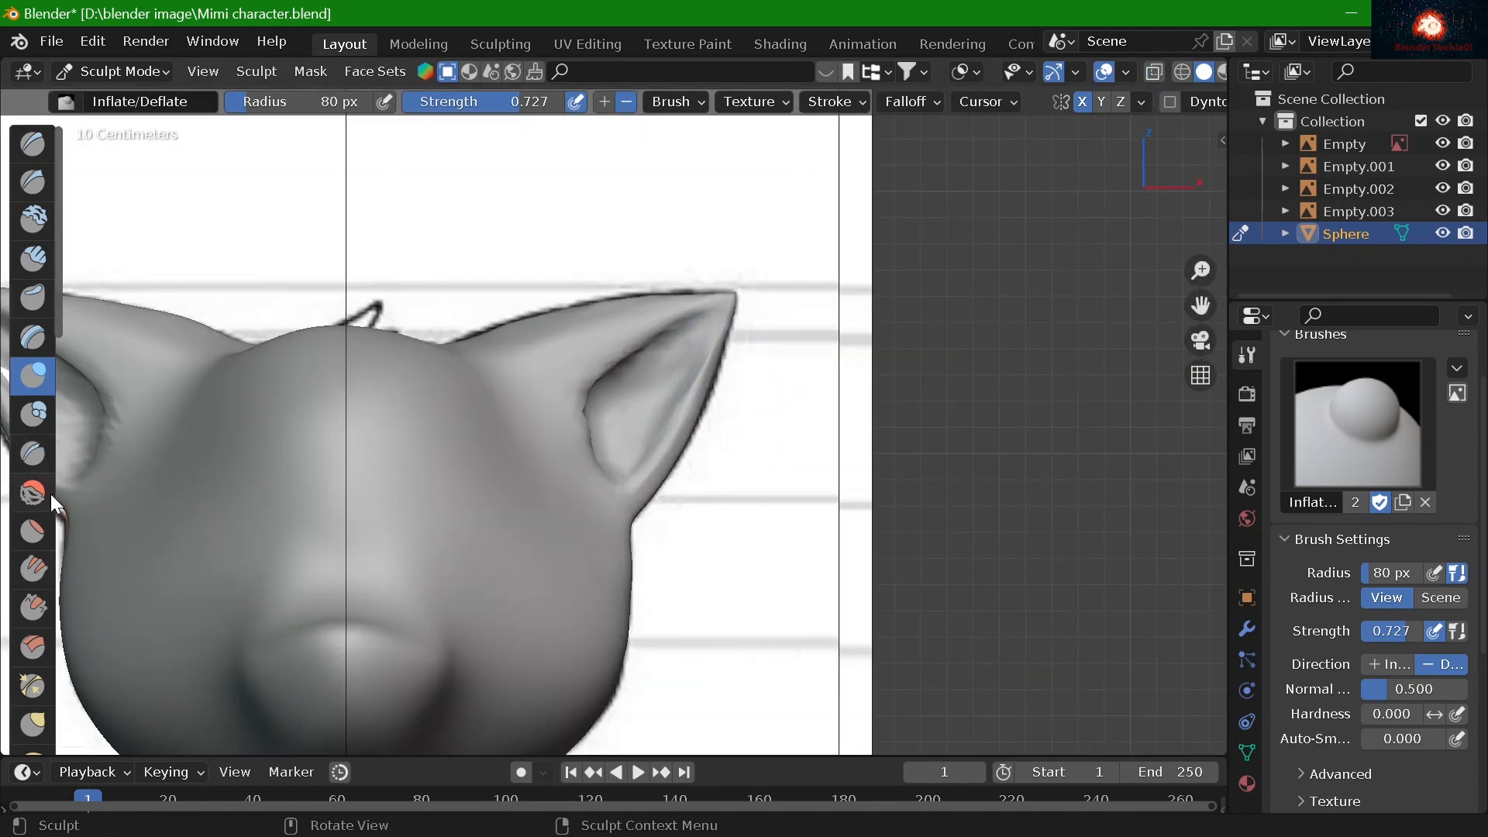
click(33, 492)
scroll(682, 325, up, 3)
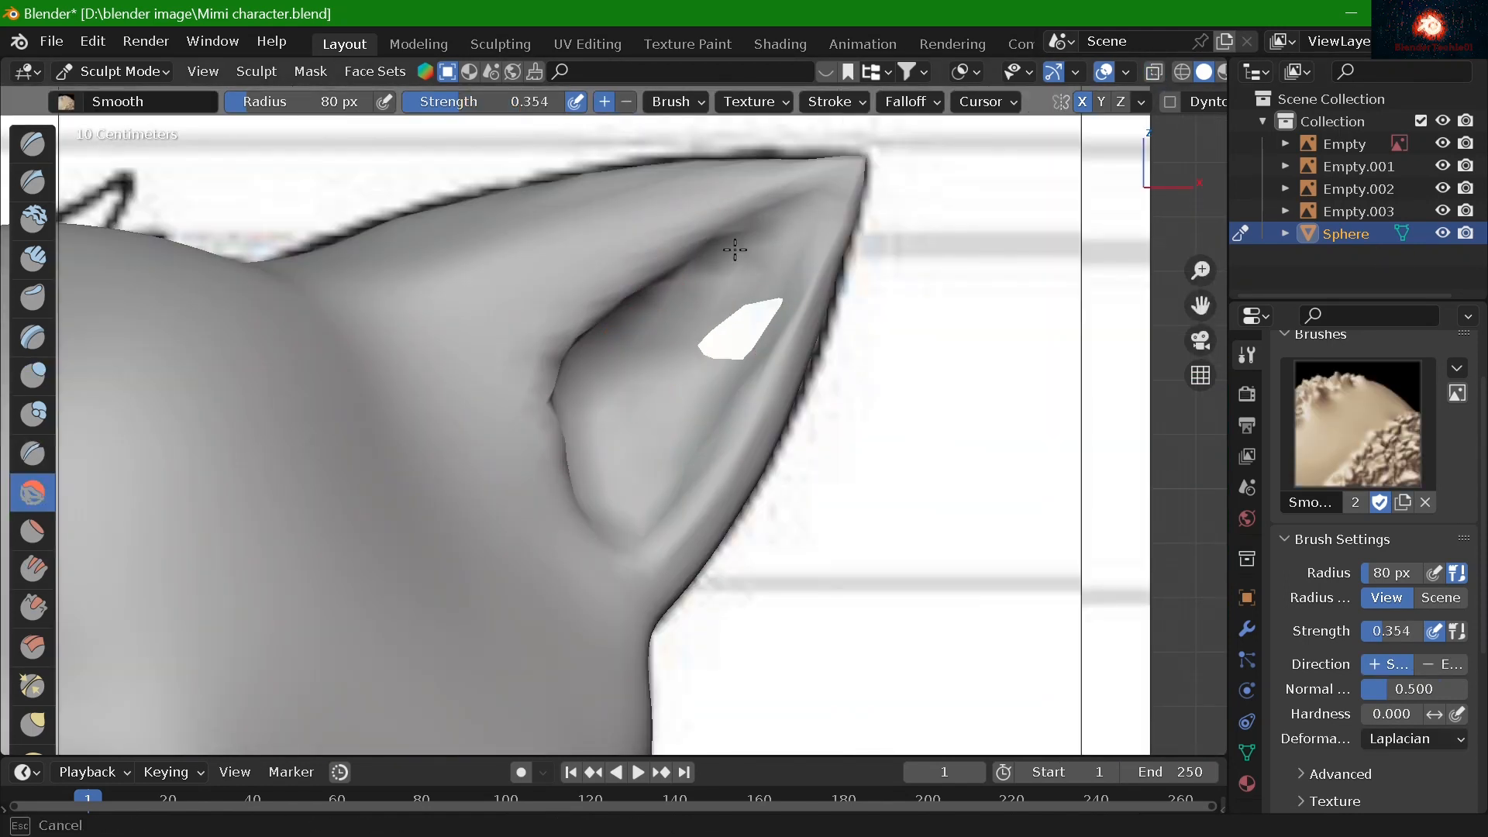
drag(571, 354, 654, 280)
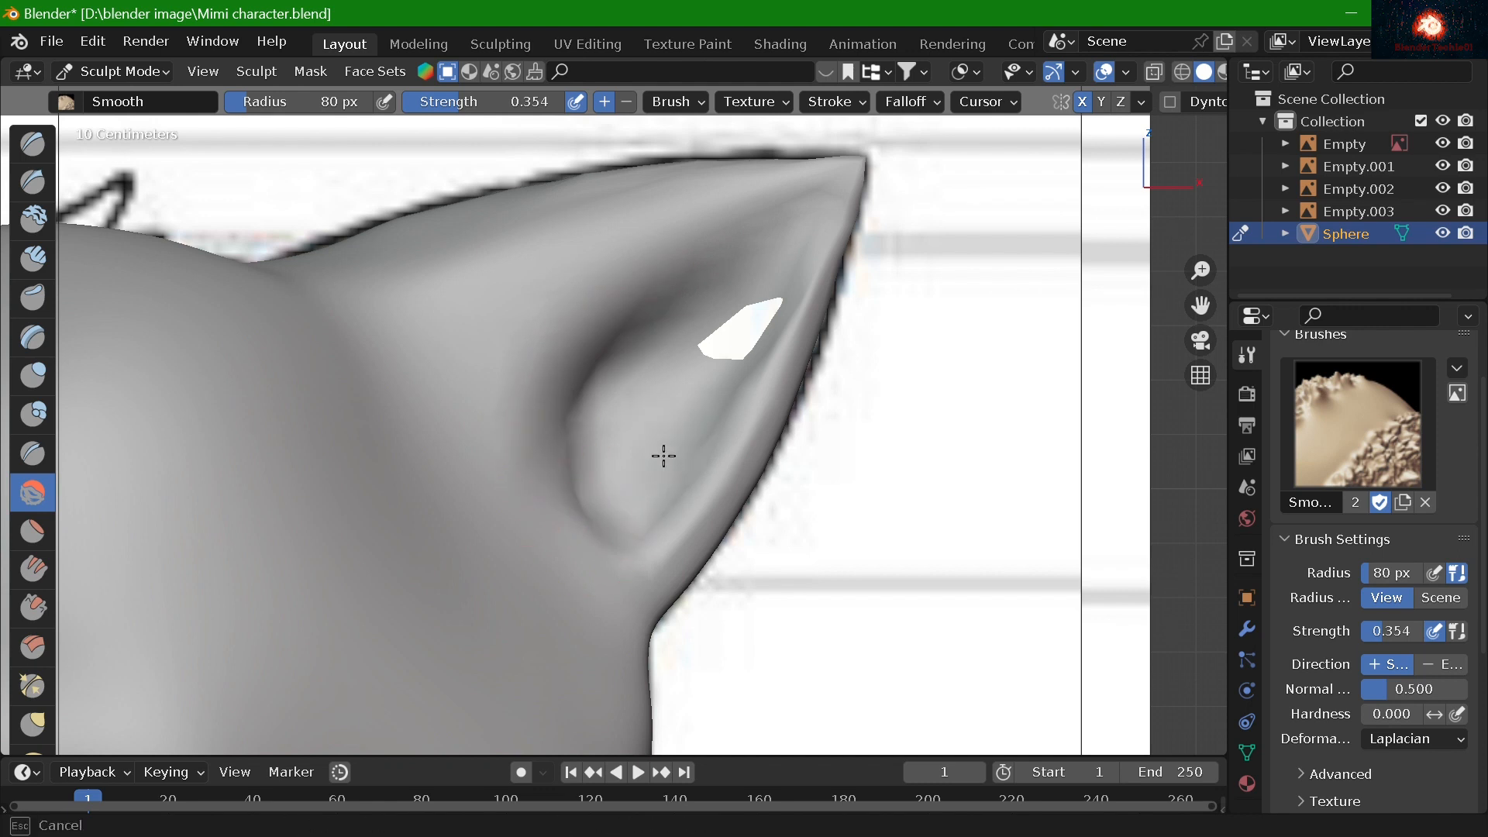
drag(663, 456, 798, 225)
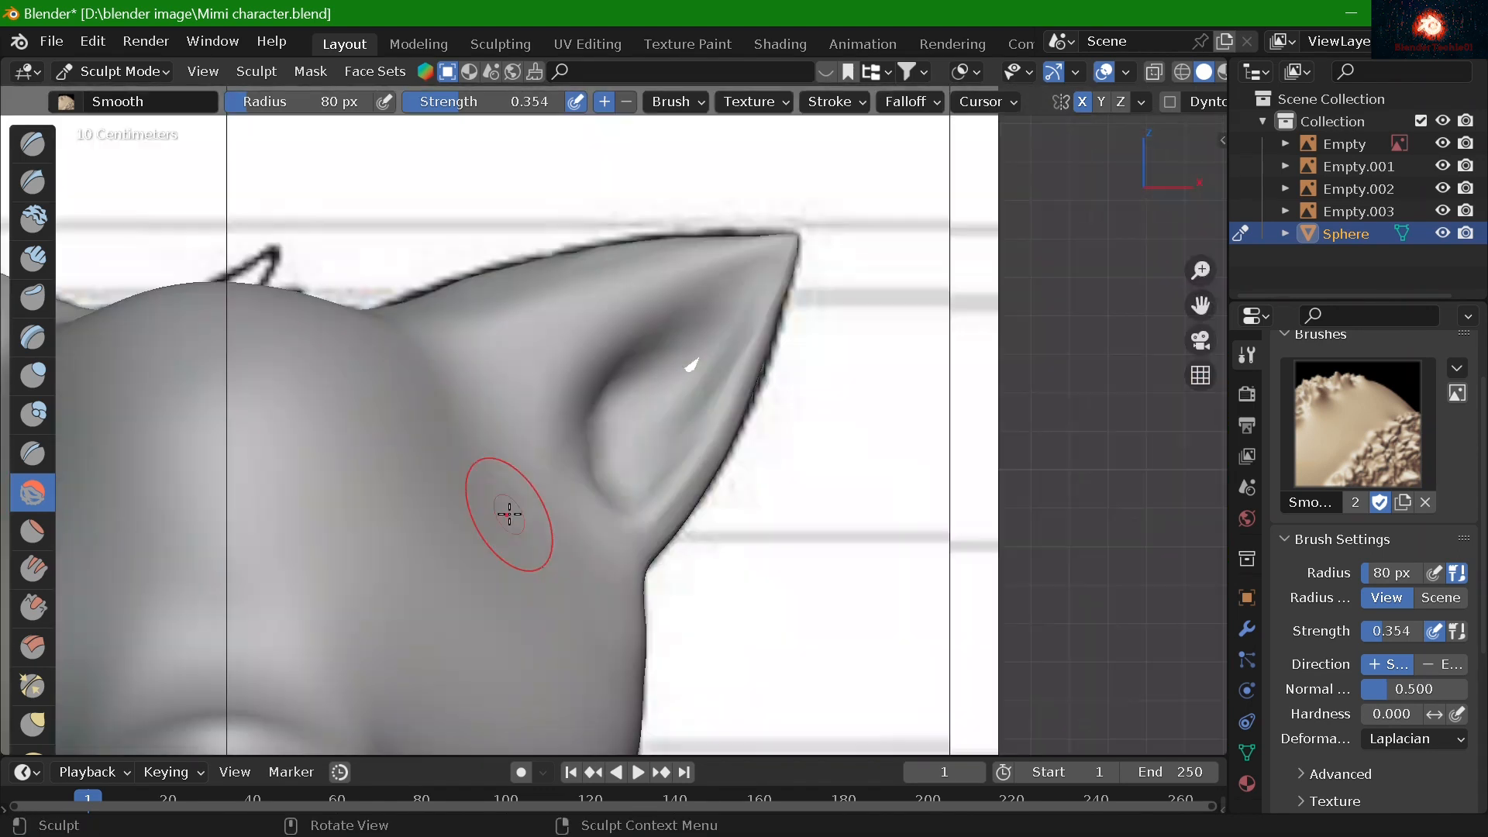
scroll(632, 464, down, 1)
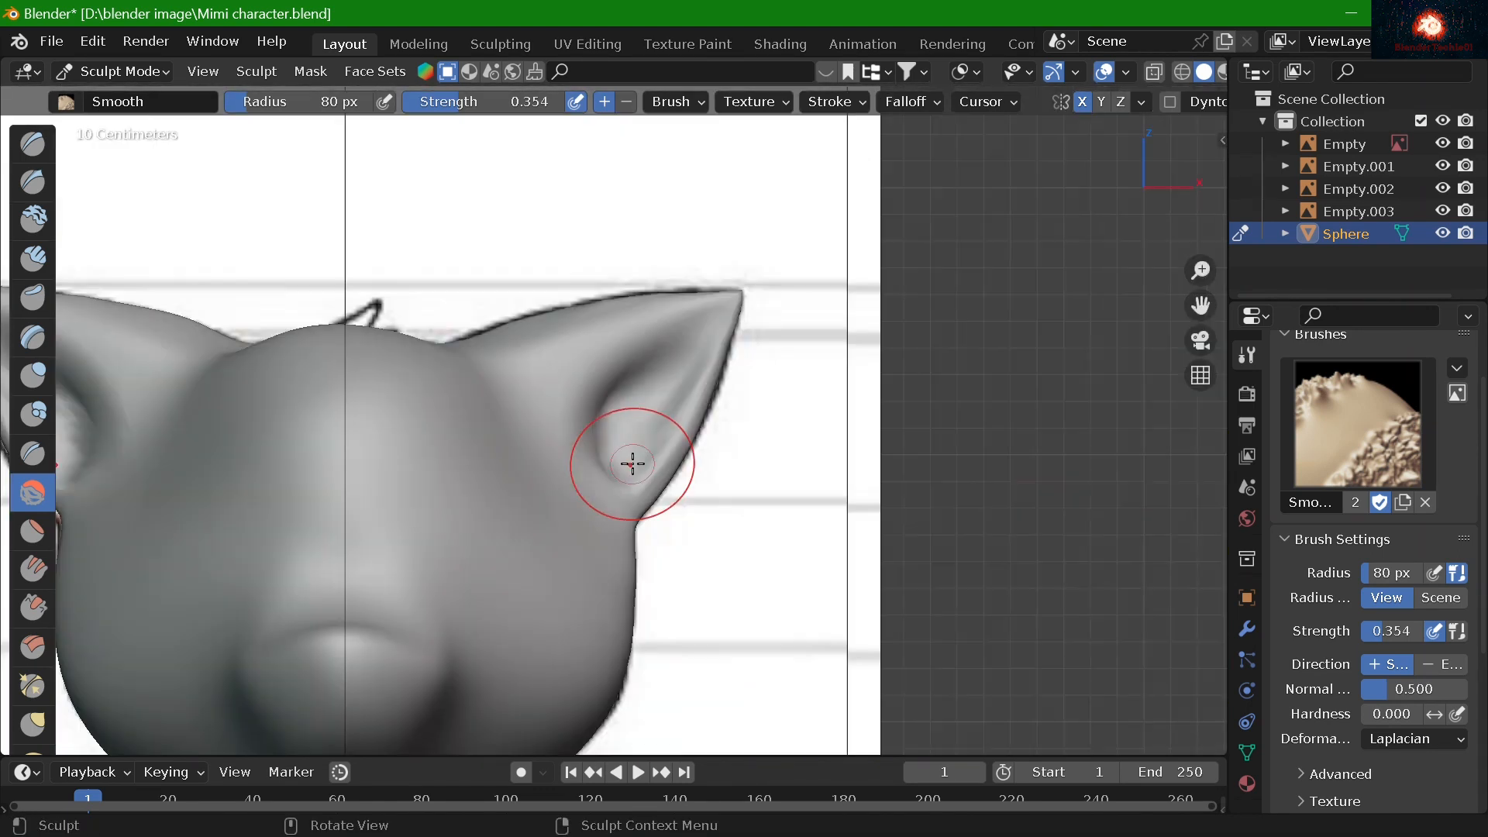
Set the Smooth brush radius to 46 px for the inner edge of the ear hollow and check the head from the side
scroll(634, 454, up, 5)
key(f)
click(588, 462)
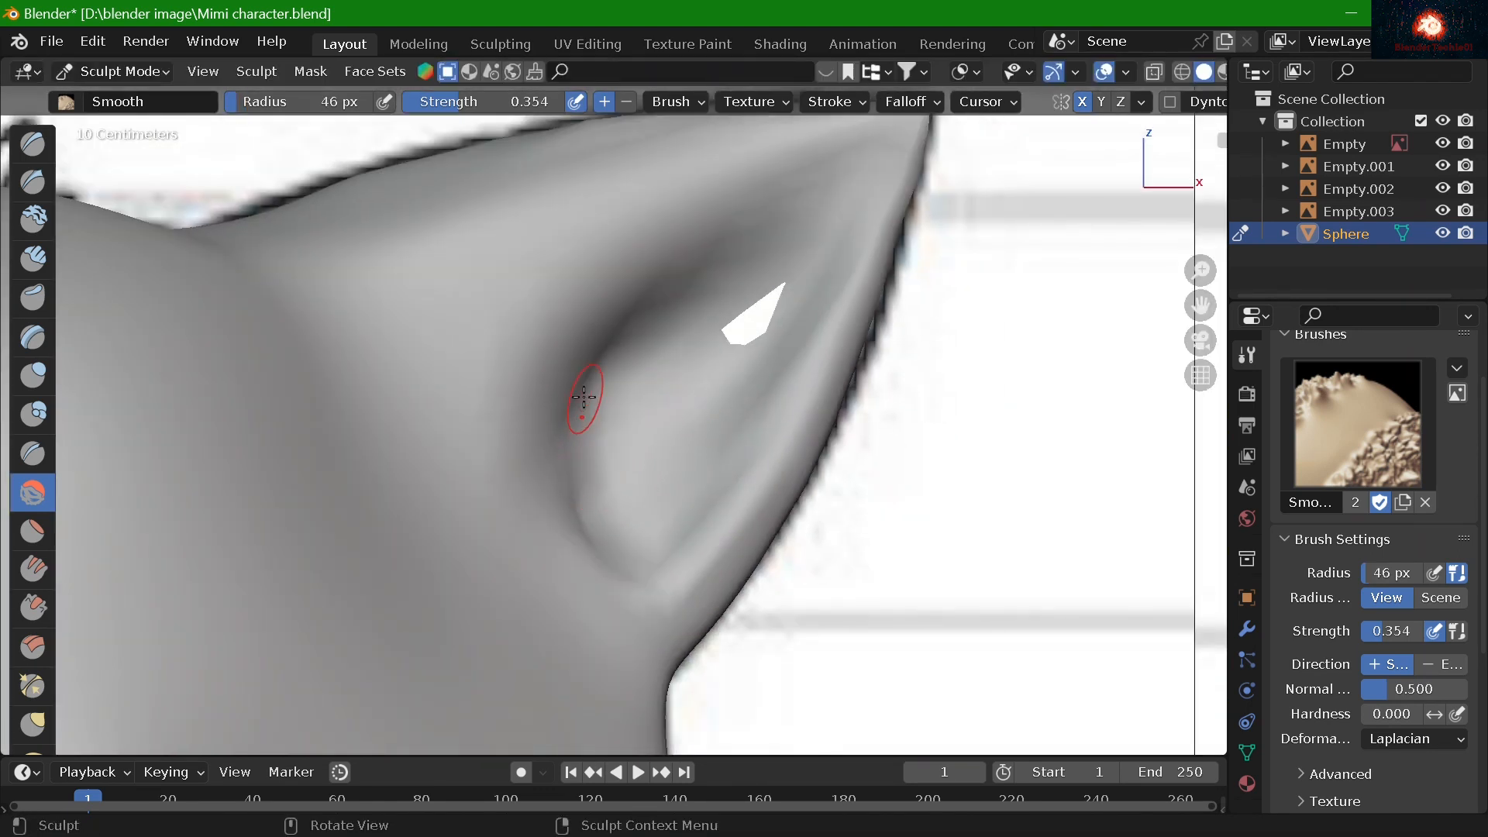
scroll(594, 551, down, 11)
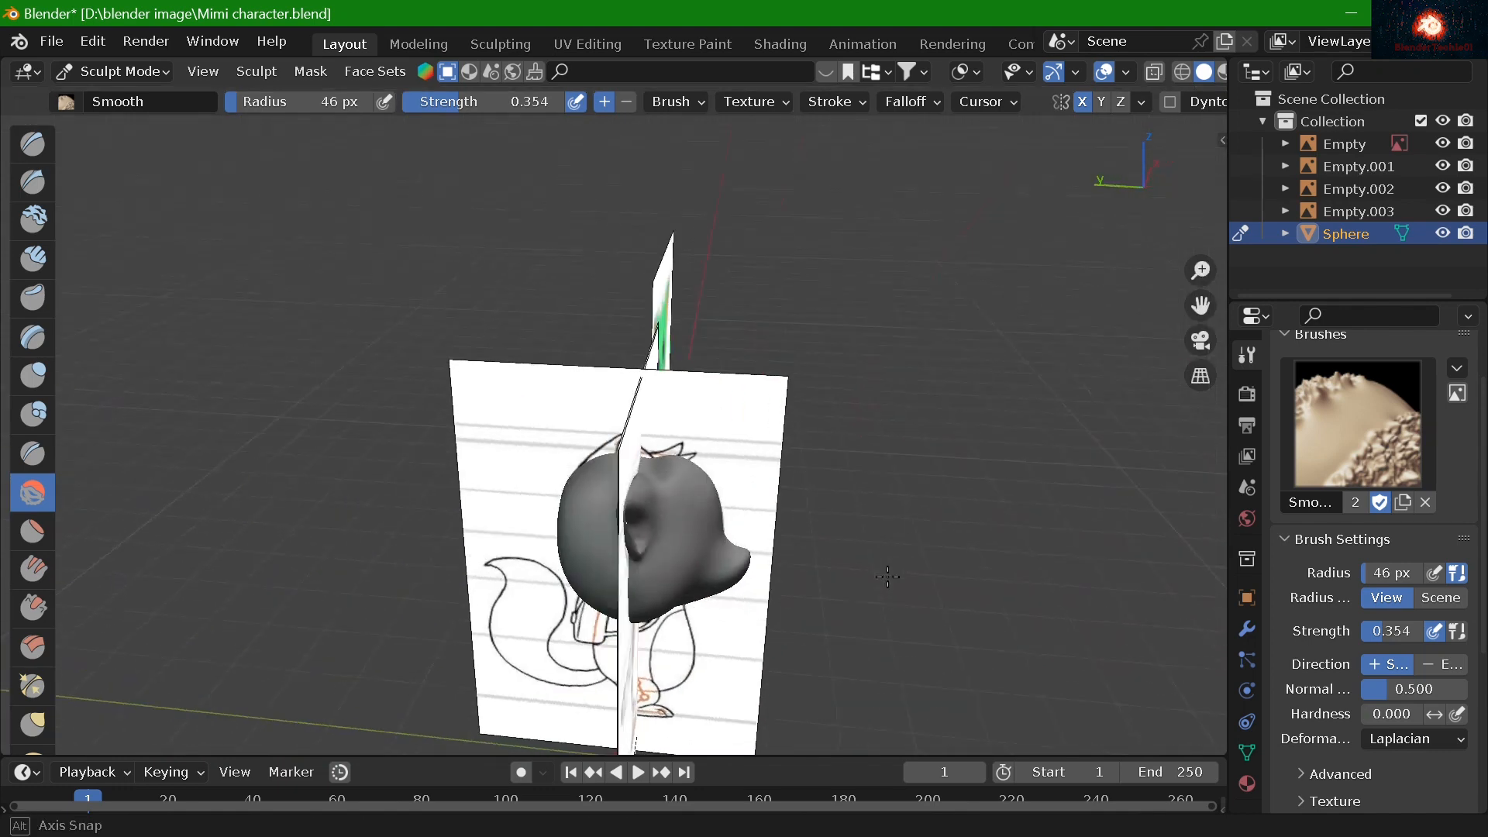